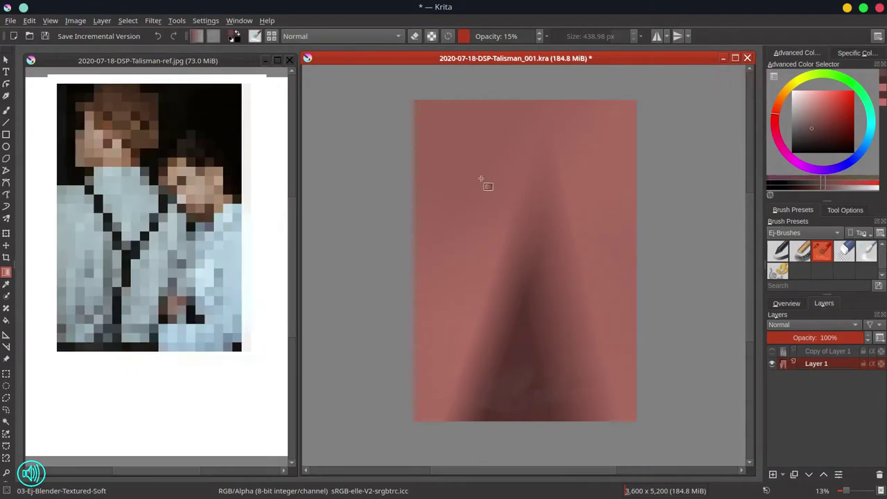
# Overlay a muted red gradient at 15% opacity on the dark lower part of the background and save the document
pyautogui.click(828, 108)
pyautogui.moveTo(519, 370); pyautogui.dragTo(549, 386)
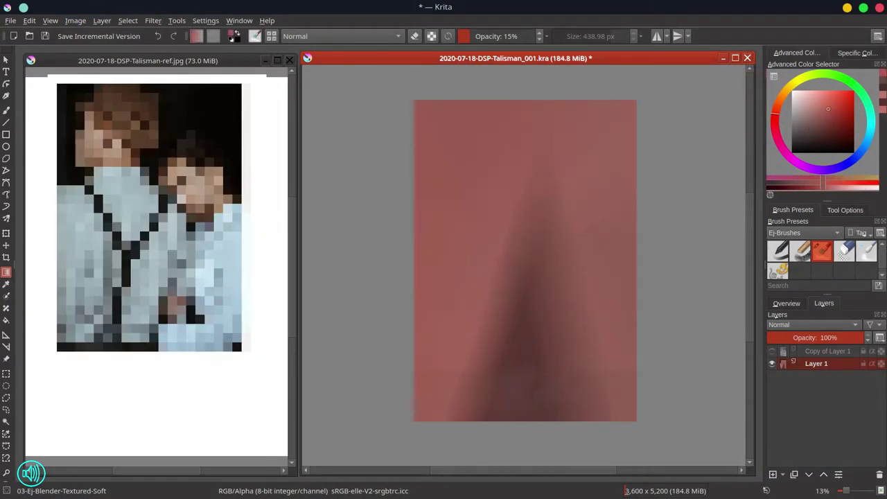
pyautogui.hotkey('ctrl', 's')
# Add a new layer and prepare the Ej-Basic-Round brush in black at about 9 px
pyautogui.click(773, 475)
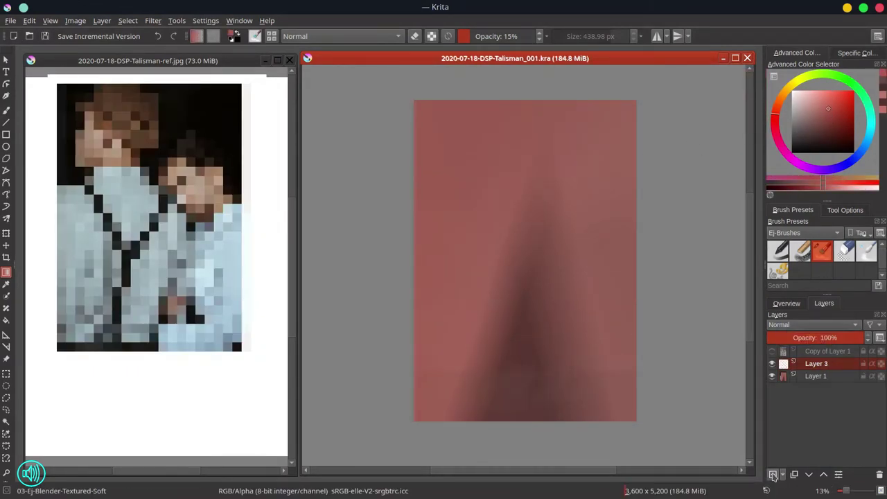
pyautogui.click(777, 251)
pyautogui.click(792, 151)
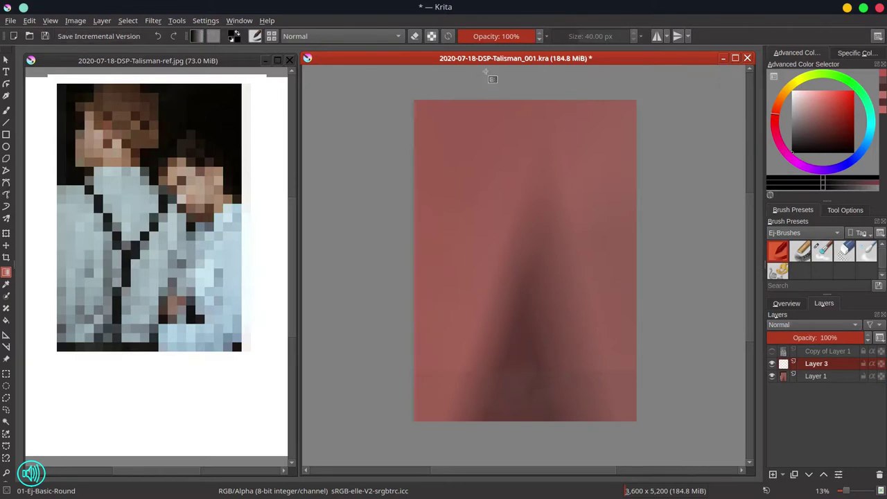
pyautogui.press('b')
pyautogui.click(562, 36)
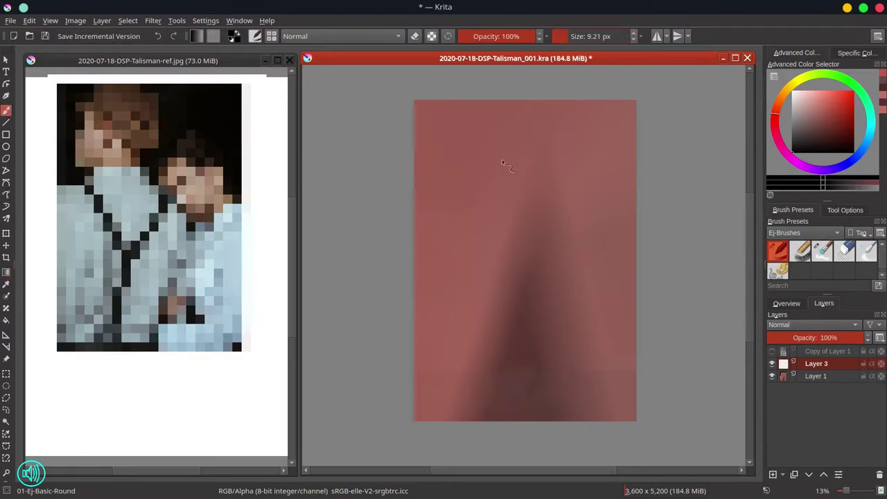
# Sketch the back-turned man in a cap and the upper body of the second man beside him, using lines about 15.64 px wide
pyautogui.moveTo(535, 253)
pyautogui.mouseDown()
pyautogui.moveTo(538, 262)
pyautogui.moveTo(552, 254)
pyautogui.mouseUp()
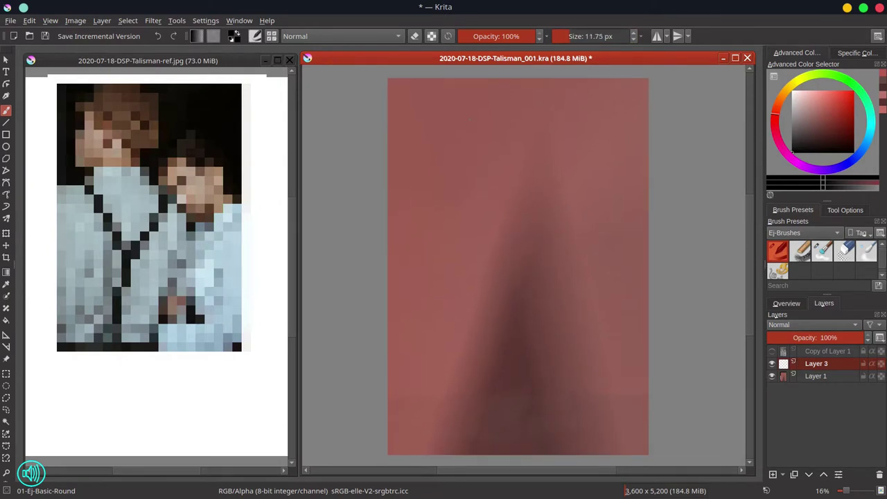
pyautogui.moveTo(463, 111); pyautogui.dragTo(477, 96)
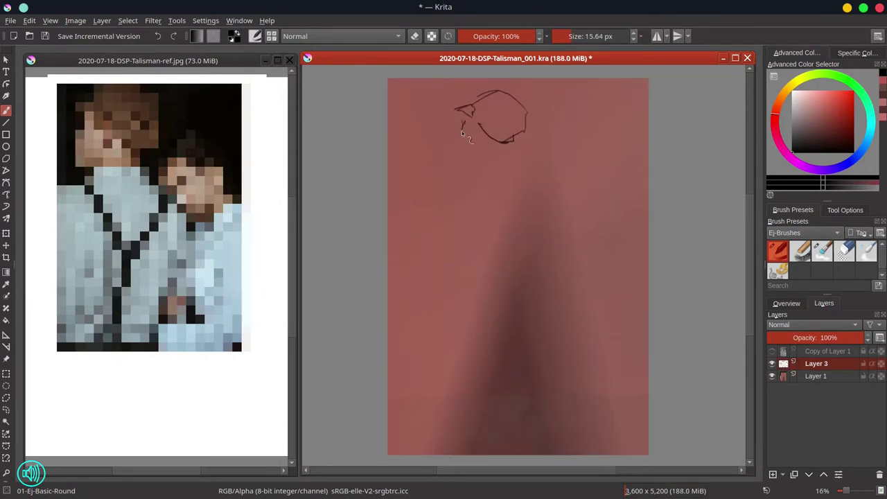
pyautogui.moveTo(461, 131); pyautogui.dragTo(455, 150)
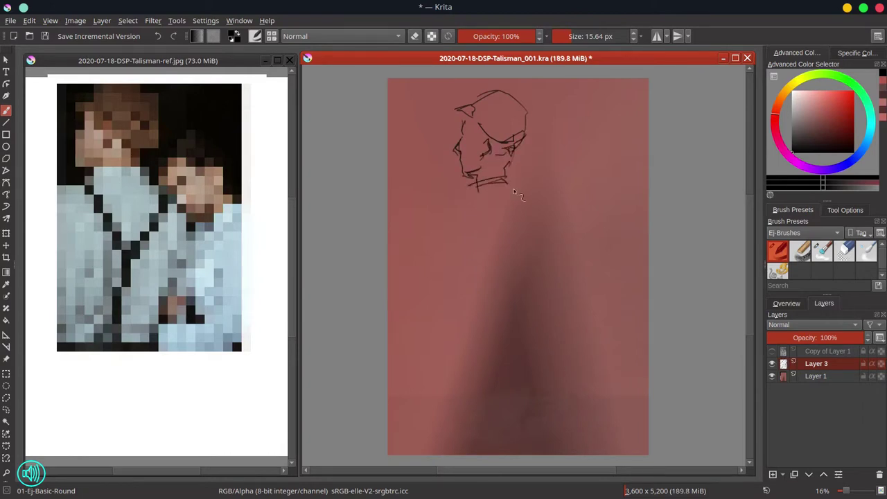
pyautogui.moveTo(436, 196); pyautogui.dragTo(426, 221)
pyautogui.press('e')
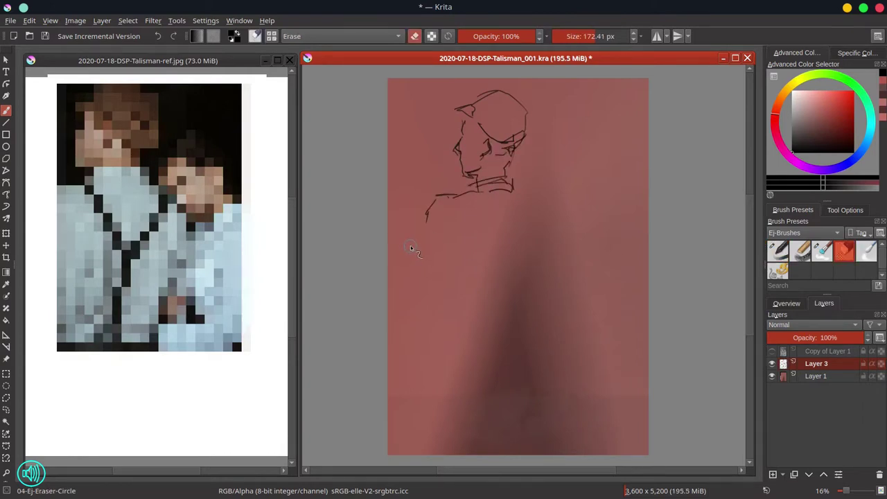
pyautogui.press('e')
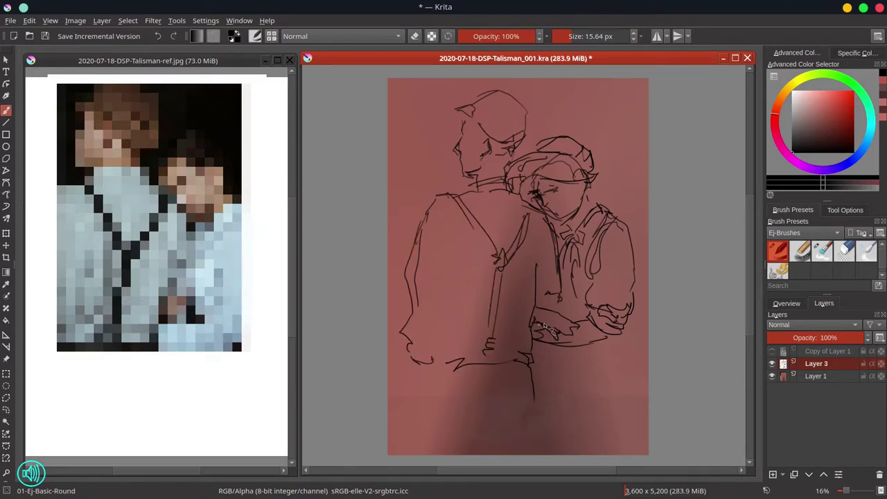
# Sketch the trouser legs, pocket and lower outlines of the second man below his folded arms
pyautogui.moveTo(599, 349); pyautogui.dragTo(593, 394)
pyautogui.moveTo(613, 348); pyautogui.dragTo(614, 390)
pyautogui.moveTo(592, 400); pyautogui.dragTo(611, 404)
pyautogui.moveTo(618, 348); pyautogui.dragTo(616, 430)
pyautogui.moveTo(598, 415); pyautogui.dragTo(605, 423)
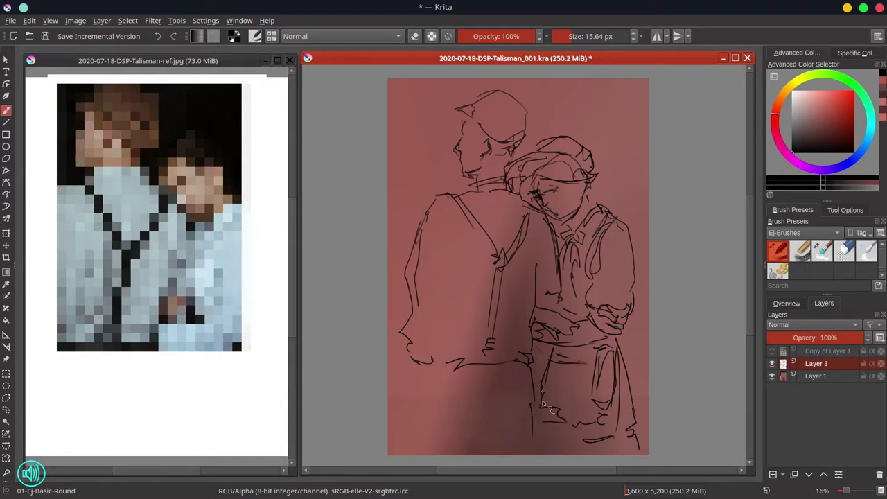
# Duplicate the sketch layer and merge the copy back into it to strengthen the lines
pyautogui.rightClick(839, 364)
pyautogui.click(790, 172)
pyautogui.rightClick(831, 366)
pyautogui.click(791, 192)
# Fill the background on Layer 1 with dark reddish brown at 39% opacity and again at 78% opacity
pyautogui.click(851, 376)
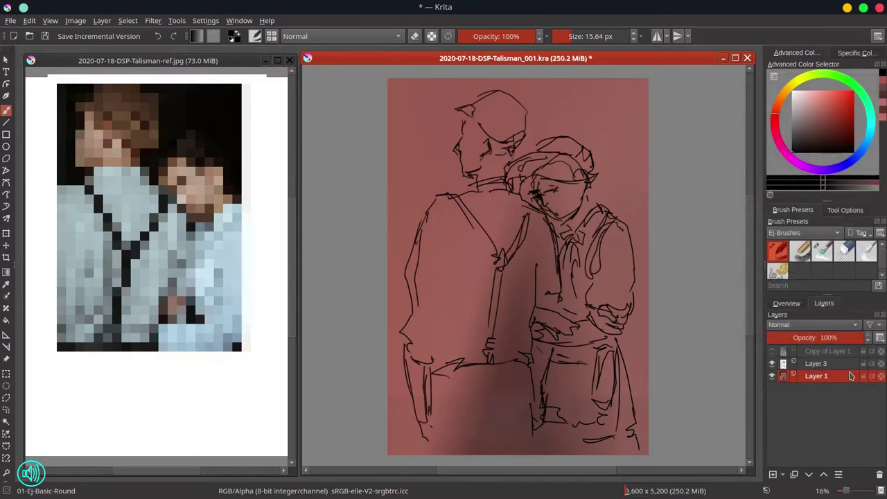
pyautogui.click(837, 140)
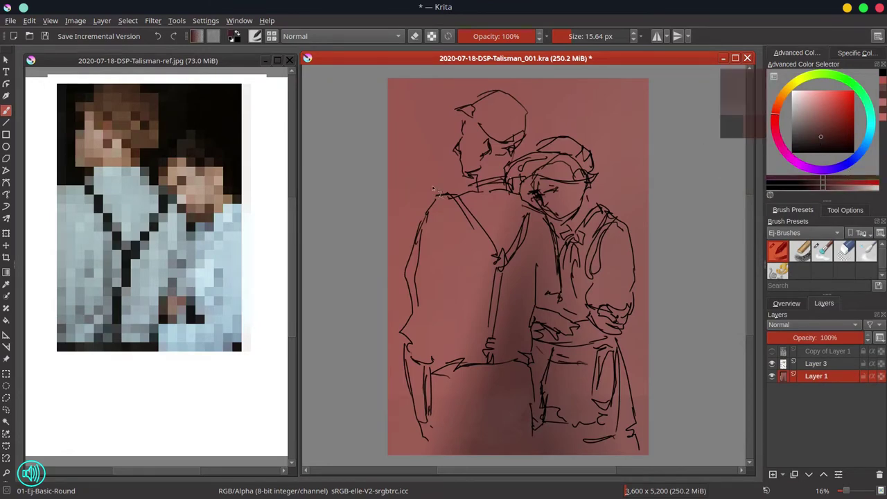
pyautogui.press('f')
pyautogui.click(562, 375)
pyautogui.hotkey('ctrl', 'z')
pyautogui.click(488, 36)
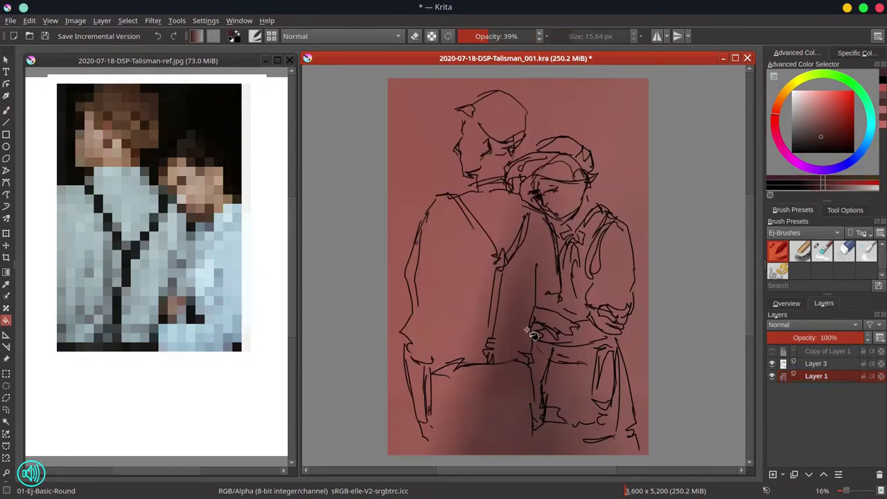
pyautogui.click(530, 334)
pyautogui.click(517, 36)
pyautogui.click(556, 366)
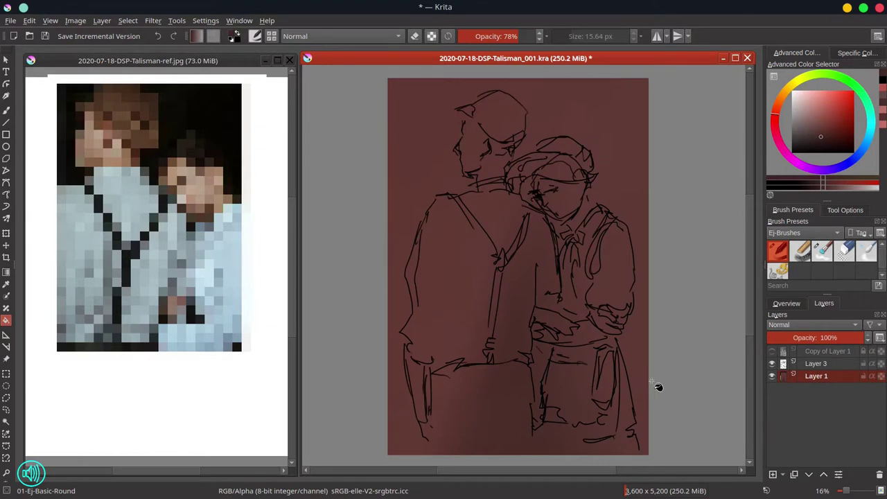
# Deepen the background with another fill in a darker reddish brown at 78% opacity
pyautogui.click(821, 142)
pyautogui.click(559, 359)
pyautogui.click(75, 21)
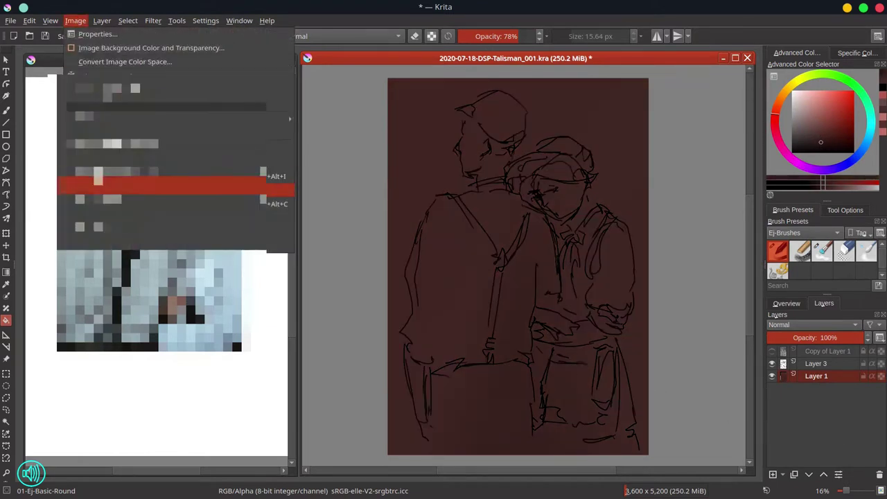
pyautogui.click(115, 130)
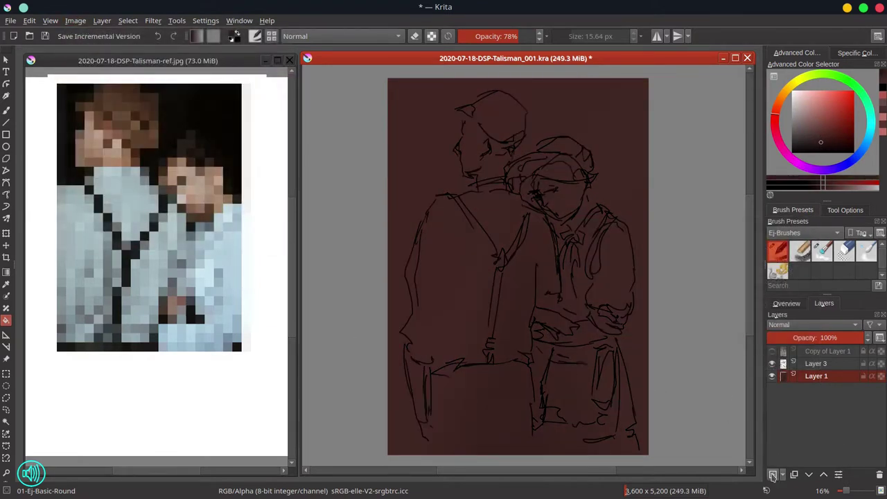
# Texture both men's faces, shirts and arms in light brown with the Ej-Shapes-Mecha brush at about 385 px
pyautogui.click(779, 104)
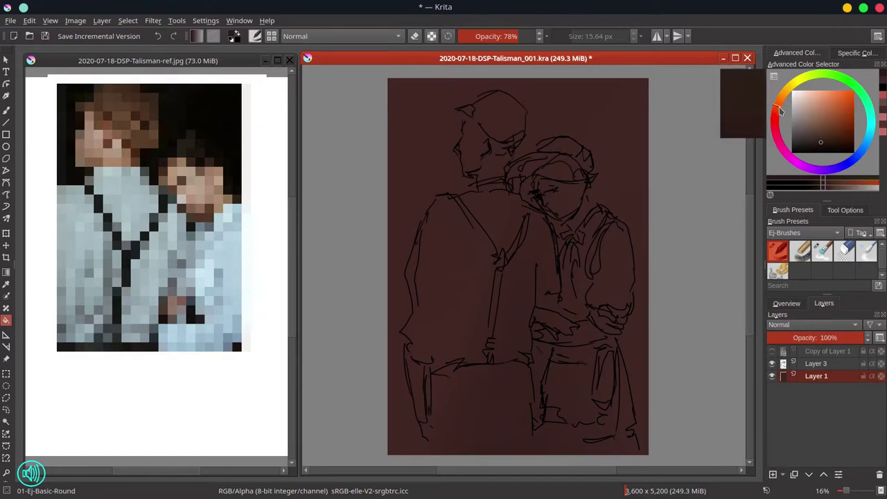
pyautogui.press('b')
pyautogui.click(777, 271)
pyautogui.click(808, 123)
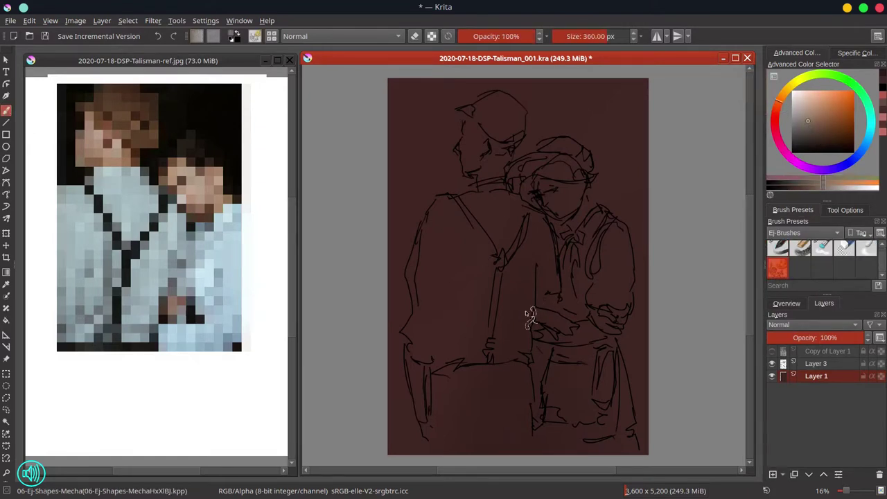
pyautogui.keyDown('shift'); pyautogui.moveTo(521, 310); pyautogui.dragTo(532, 310); pyautogui.keyUp('shift')
pyautogui.moveTo(532, 246)
pyautogui.mouseDown()
pyautogui.moveTo(511, 319)
pyautogui.moveTo(499, 312)
pyautogui.mouseUp()
pyautogui.moveTo(547, 298); pyautogui.dragTo(584, 300)
pyautogui.moveTo(567, 211)
pyautogui.mouseDown()
pyautogui.moveTo(543, 190)
pyautogui.moveTo(570, 201)
pyautogui.mouseUp()
pyautogui.moveTo(492, 182); pyautogui.dragTo(517, 121)
pyautogui.moveTo(574, 245); pyautogui.dragTo(577, 260)
pyautogui.moveTo(603, 289); pyautogui.dragTo(607, 312)
# Shift the paint to a yellower brown and add texture to the second man's sleeve and the other man's lower back
pyautogui.click(784, 93)
pyautogui.moveTo(608, 261); pyautogui.dragTo(600, 285)
pyautogui.moveTo(496, 310)
pyautogui.mouseDown()
pyautogui.moveTo(519, 381)
pyautogui.moveTo(570, 324)
pyautogui.moveTo(565, 337)
pyautogui.moveTo(608, 323)
pyautogui.moveTo(574, 244)
pyautogui.moveTo(469, 326)
pyautogui.mouseUp()
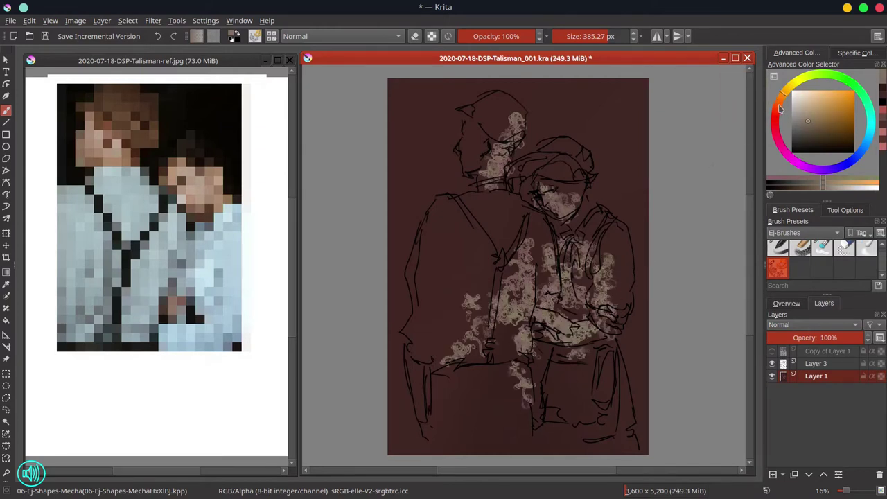
# Texture the backdrop around both figures in near-black with the shapes brush at about 526 px
pyautogui.click(779, 105)
pyautogui.click(808, 145)
pyautogui.keyDown('shift'); pyautogui.moveTo(437, 236); pyautogui.dragTo(466, 236); pyautogui.keyUp('shift')
pyautogui.click(801, 147)
pyautogui.keyDown('shift'); pyautogui.moveTo(634, 199); pyautogui.dragTo(668, 199); pyautogui.keyUp('shift')
pyautogui.moveTo(402, 96); pyautogui.dragTo(412, 199)
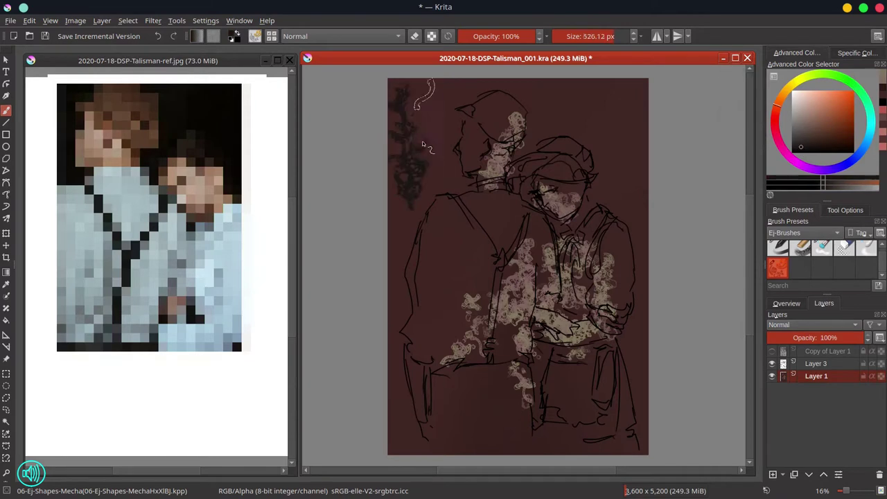
pyautogui.moveTo(423, 144)
pyautogui.mouseDown()
pyautogui.moveTo(461, 125)
pyautogui.moveTo(613, 111)
pyautogui.moveTo(648, 321)
pyautogui.moveTo(638, 415)
pyautogui.mouseUp()
pyautogui.moveTo(402, 298)
pyautogui.mouseDown()
pyautogui.moveTo(410, 172)
pyautogui.moveTo(426, 444)
pyautogui.moveTo(409, 430)
pyautogui.mouseUp()
# Texture the shadowed areas of both men's heads and clothing with a dark muted purple and a dark orange-brown
pyautogui.click(782, 92)
pyautogui.click(805, 125)
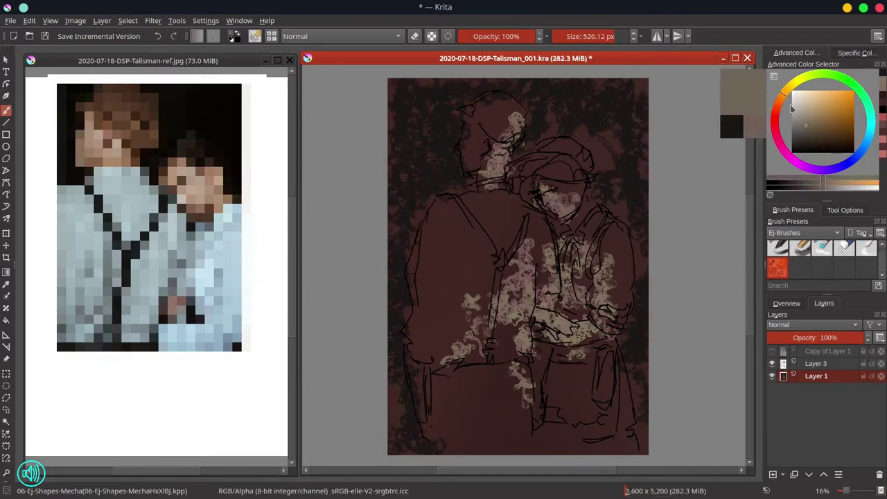
pyautogui.click(775, 132)
pyautogui.click(802, 137)
pyautogui.moveTo(481, 149)
pyautogui.mouseDown()
pyautogui.moveTo(471, 163)
pyautogui.moveTo(490, 173)
pyautogui.mouseUp()
pyautogui.moveTo(449, 210); pyautogui.dragTo(485, 209)
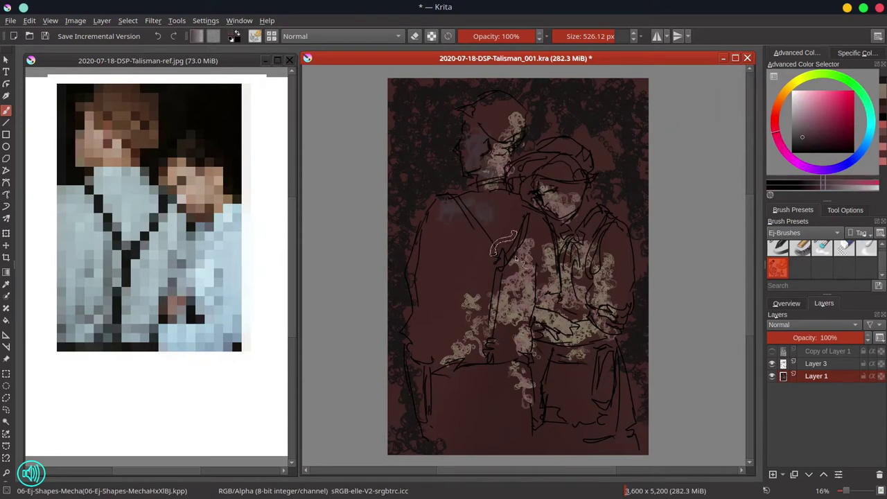
pyautogui.moveTo(516, 259)
pyautogui.mouseDown()
pyautogui.moveTo(435, 293)
pyautogui.moveTo(452, 365)
pyautogui.moveTo(440, 441)
pyautogui.moveTo(551, 387)
pyautogui.moveTo(603, 381)
pyautogui.moveTo(528, 216)
pyautogui.mouseUp()
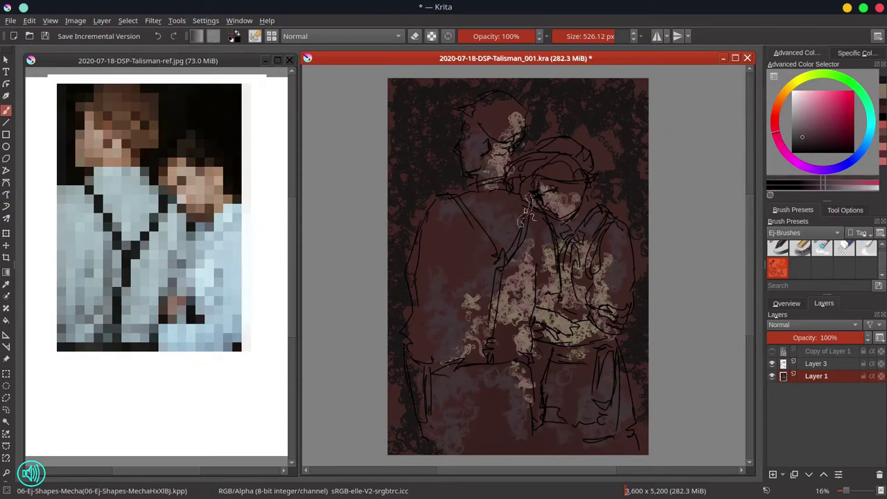
pyautogui.click(776, 104)
pyautogui.click(808, 142)
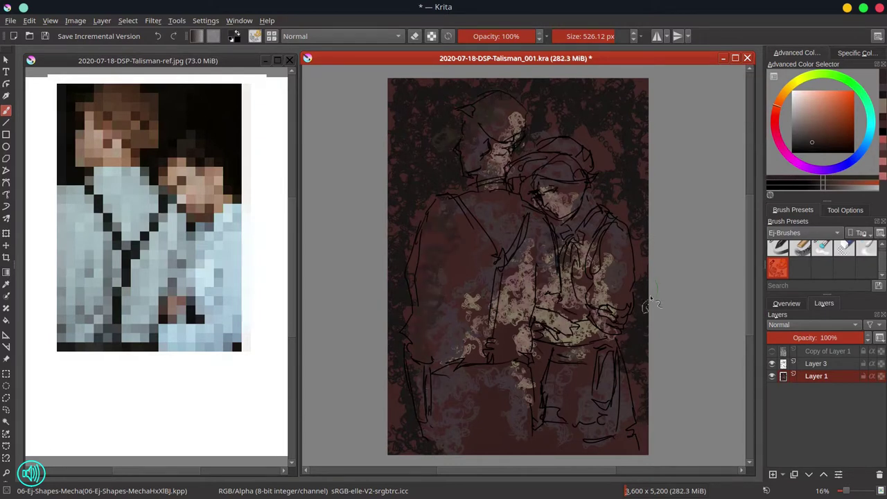
# Add a new Multiply layer above Layer 1 and choose a greyish blue with the Ej-Chalk-Grainy brush
pyautogui.click(774, 475)
pyautogui.click(802, 325)
pyautogui.click(801, 314)
pyautogui.click(840, 166)
pyautogui.moveTo(803, 133); pyautogui.dragTo(799, 126)
pyautogui.click(801, 249)
# Shade the backdrop around both figures and the gap between their legs with grainy chalk strokes up to about 248 px
pyautogui.moveTo(442, 209)
pyautogui.mouseDown()
pyautogui.moveTo(451, 191)
pyautogui.moveTo(436, 175)
pyautogui.mouseUp()
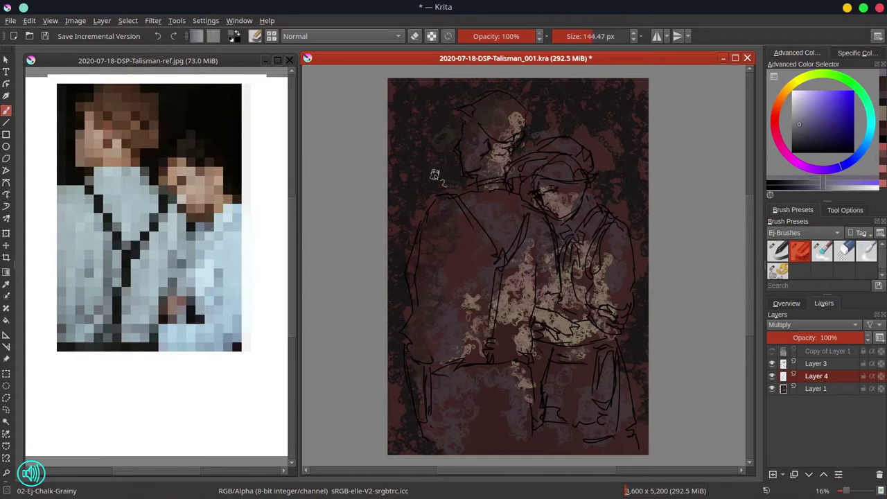
pyautogui.moveTo(434, 205)
pyautogui.mouseDown()
pyautogui.moveTo(451, 180)
pyautogui.moveTo(407, 250)
pyautogui.mouseUp()
pyautogui.moveTo(398, 201); pyautogui.dragTo(423, 125)
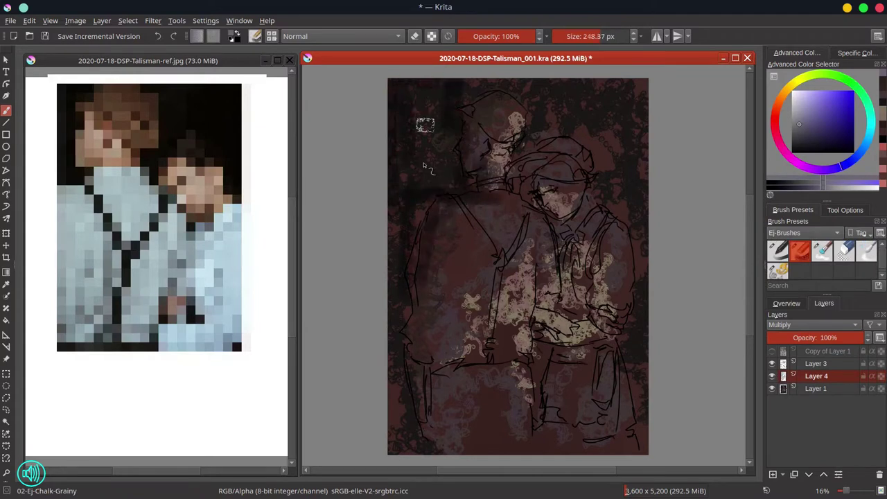
pyautogui.moveTo(547, 86); pyautogui.dragTo(599, 138)
pyautogui.moveTo(638, 190); pyautogui.dragTo(625, 232)
pyautogui.moveTo(400, 312); pyautogui.dragTo(402, 444)
pyautogui.moveTo(518, 196); pyautogui.dragTo(533, 181)
pyautogui.moveTo(591, 149); pyautogui.dragTo(611, 222)
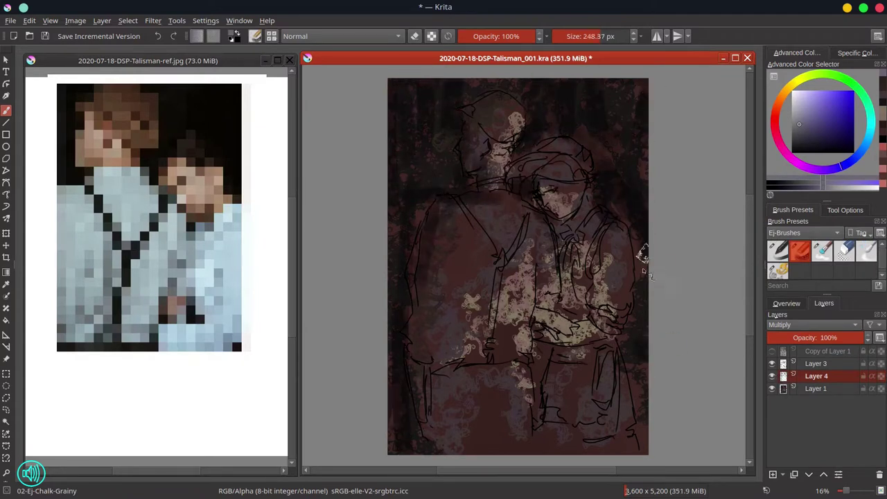
pyautogui.moveTo(641, 257); pyautogui.dragTo(638, 333)
pyautogui.moveTo(539, 348); pyautogui.dragTo(540, 440)
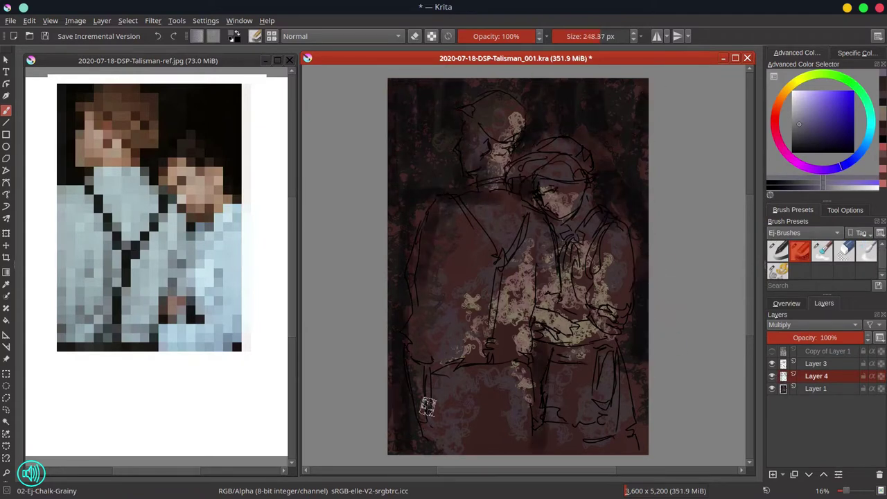
# Add a new Color Dodge layer and choose a muted cyan as the paint colour
pyautogui.click(773, 474)
pyautogui.click(870, 124)
pyautogui.click(812, 325)
pyautogui.click(804, 404)
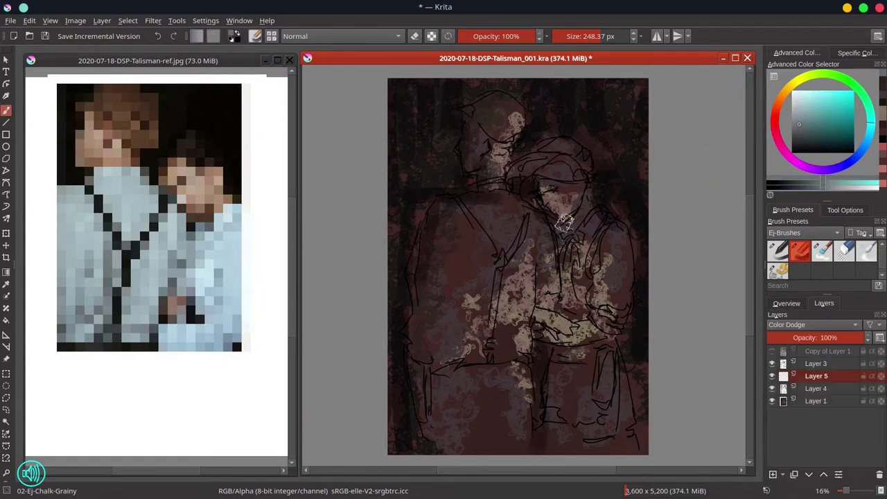
# Brighten the faces, neck, forearms and shirt area between the men with chalk strokes up to about 316 px
pyautogui.moveTo(564, 220)
pyautogui.mouseDown()
pyautogui.moveTo(544, 198)
pyautogui.moveTo(570, 208)
pyautogui.mouseUp()
pyautogui.moveTo(501, 149); pyautogui.dragTo(501, 179)
pyautogui.moveTo(525, 312)
pyautogui.keyDown('shift'); pyautogui.mouseDown()
pyautogui.moveTo(555, 312)
pyautogui.moveTo(583, 331)
pyautogui.mouseUp(); pyautogui.keyUp('shift')
pyautogui.moveTo(524, 347); pyautogui.dragTo(504, 319)
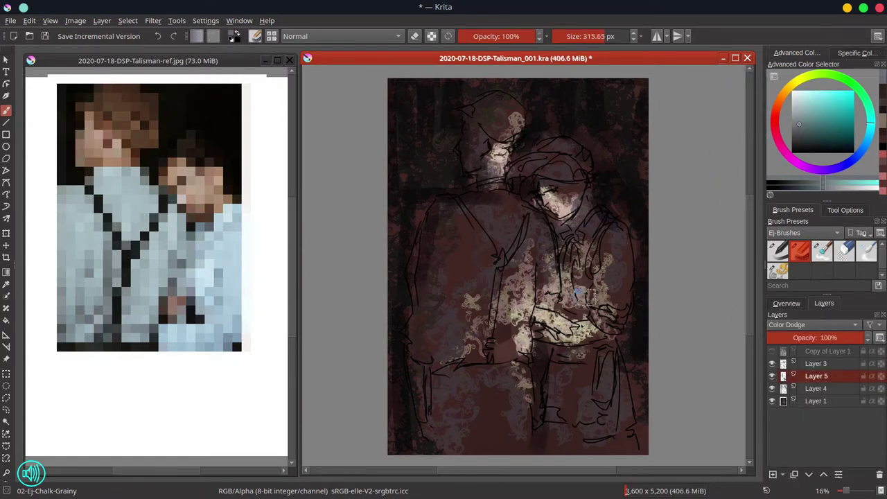
pyautogui.rightClick(825, 376)
pyautogui.press('Escape')
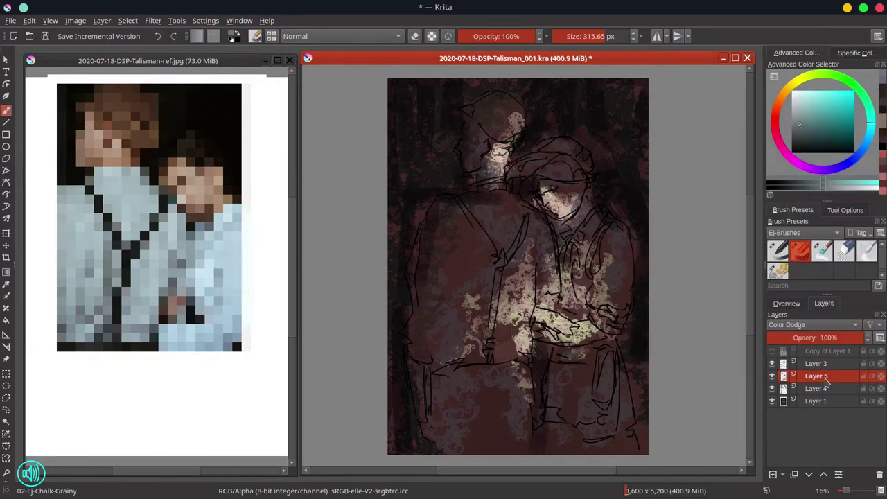
# Duplicate the sketch on Layer 3, hide the copy as a backup and reselect Layer 3
pyautogui.click(816, 364)
pyautogui.rightClick(817, 364)
pyautogui.click(776, 176)
pyautogui.click(772, 364)
pyautogui.click(821, 376)
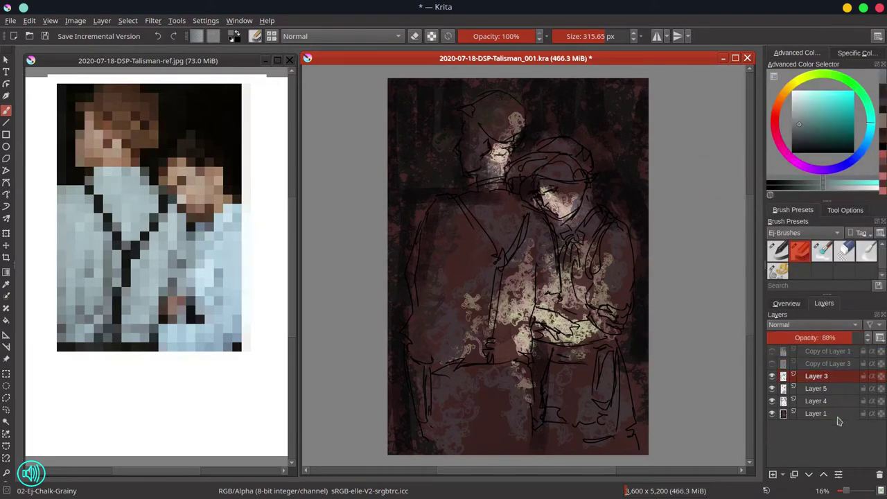
# Merge the layers from Layer 3 down to Layer 1, show the image overview and mirror the canvas view
pyautogui.keyDown('shift'); pyautogui.click(836, 415); pyautogui.keyUp('shift')
pyautogui.rightClick(835, 413)
pyautogui.click(807, 326)
pyautogui.click(787, 302)
pyautogui.press('m')
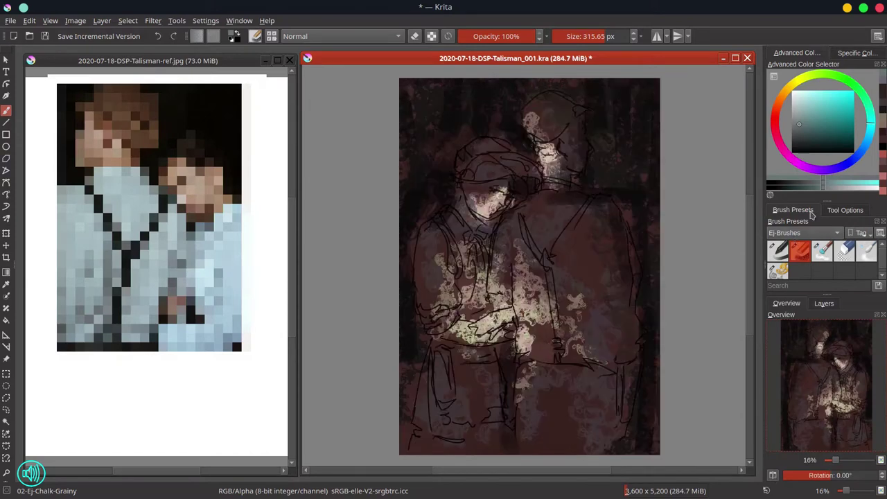
# Set the chalk brush to Color Dodge blending at 49% opacity
pyautogui.click(368, 37)
pyautogui.click(369, 55)
pyautogui.click(496, 36)
# Try brightening the second man's neck and forearms with Color Dodge chalk strokes
pyautogui.moveTo(479, 215)
pyautogui.mouseDown()
pyautogui.moveTo(511, 203)
pyautogui.moveTo(471, 232)
pyautogui.mouseUp()
pyautogui.moveTo(451, 327)
pyautogui.mouseDown()
pyautogui.moveTo(514, 316)
pyautogui.moveTo(517, 281)
pyautogui.mouseUp()
pyautogui.hotkey('ctrl', 'z')
pyautogui.hotkey('ctrl', 'z')
pyautogui.hotkey('ctrl', 'z')
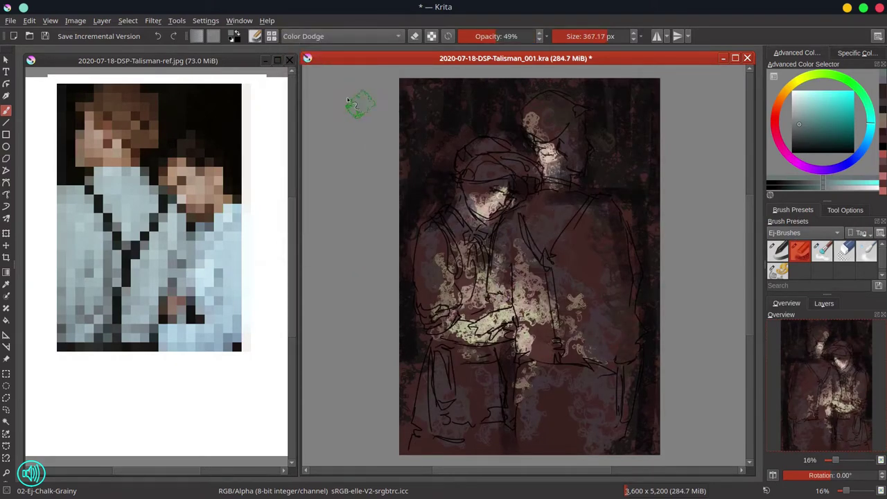
# Apply a colour adjustment filter to the merged painting and save the document
pyautogui.click(154, 20)
pyautogui.moveTo(169, 49)
pyautogui.click(413, 187)
pyautogui.moveTo(756, 185); pyautogui.dragTo(758, 230)
pyautogui.moveTo(653, 273); pyautogui.dragTo(643, 259)
pyautogui.click(564, 309)
pyautogui.press('Return')
pyautogui.click(46, 37)
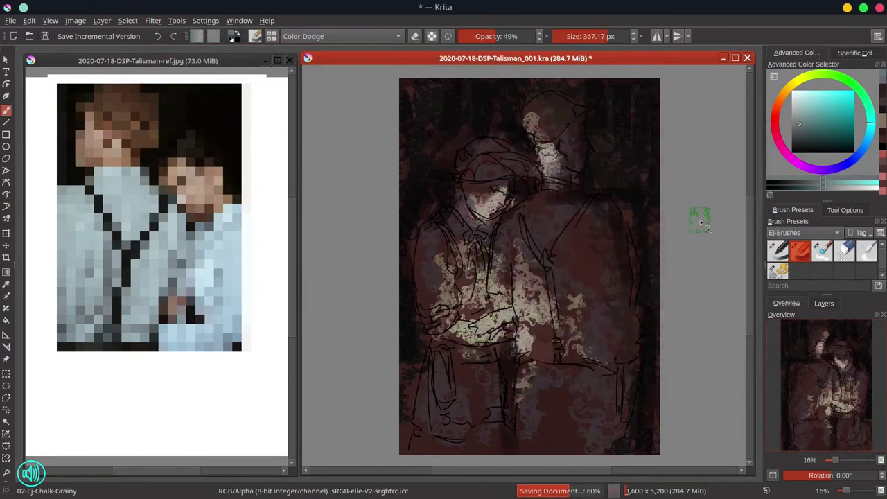
# Brighten the capped man's face and both men's torsos with Color Dodge chalk strokes, add warm orange light to the chest and save
pyautogui.moveTo(477, 309)
pyautogui.mouseDown()
pyautogui.moveTo(444, 287)
pyautogui.moveTo(487, 208)
pyautogui.mouseUp()
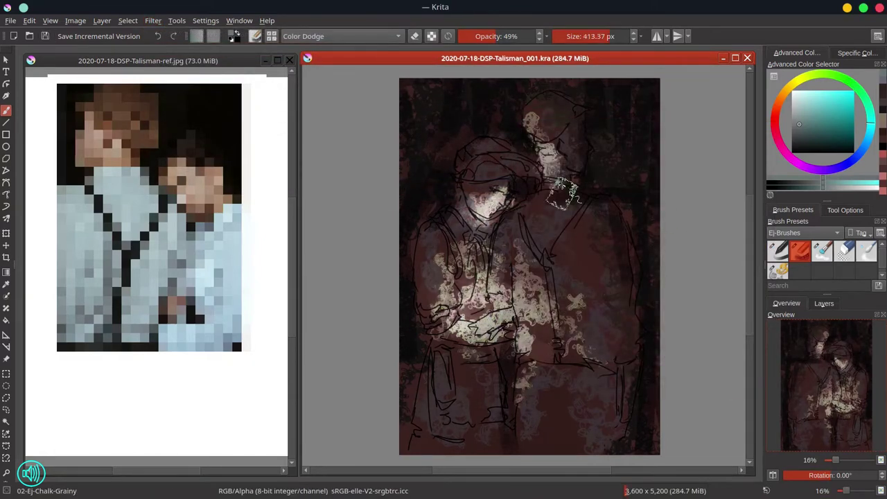
pyautogui.moveTo(564, 191)
pyautogui.mouseDown()
pyautogui.moveTo(533, 277)
pyautogui.moveTo(534, 406)
pyautogui.moveTo(478, 367)
pyautogui.moveTo(582, 291)
pyautogui.mouseUp()
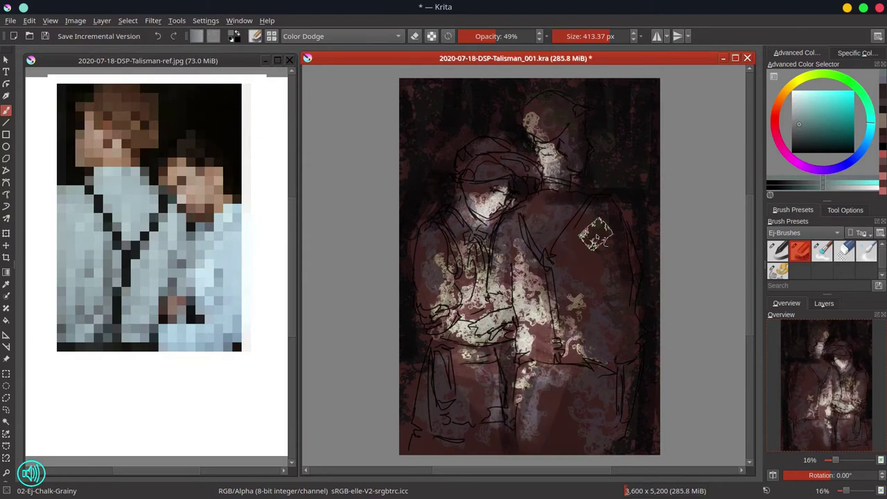
pyautogui.click(783, 94)
pyautogui.click(811, 121)
pyautogui.moveTo(474, 332)
pyautogui.mouseDown()
pyautogui.moveTo(470, 258)
pyautogui.moveTo(500, 366)
pyautogui.moveTo(533, 406)
pyautogui.mouseUp()
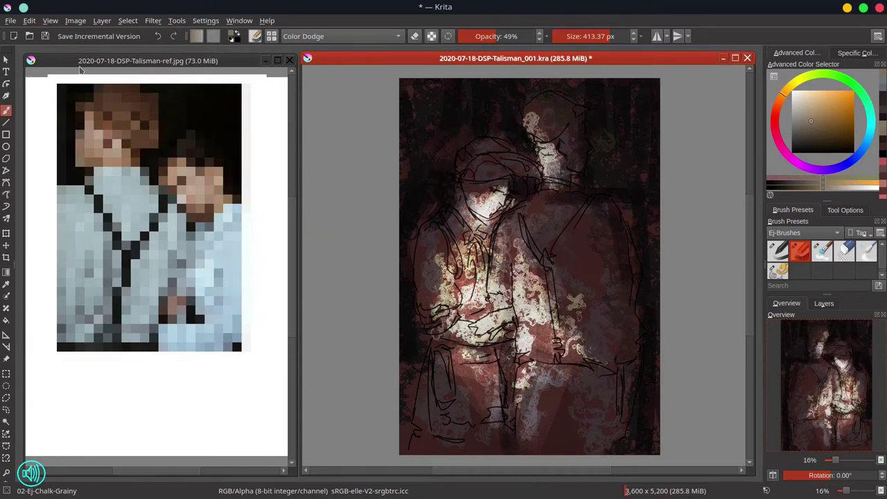
pyautogui.hotkey('ctrl', 's')
# Switch to the Ej-Blender-Textured-Soft brush, raise its opacity to 100% and smudge the dark background beside the capped man
pyautogui.press('/')
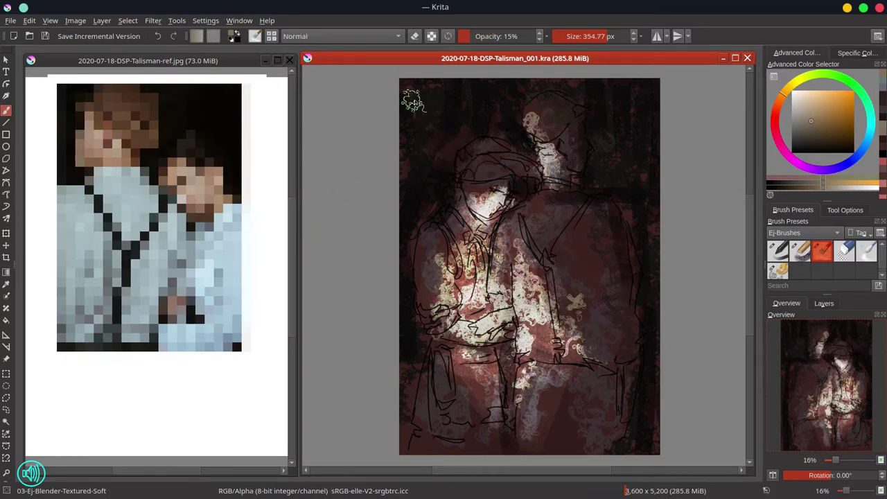
pyautogui.moveTo(412, 101); pyautogui.dragTo(429, 89)
pyautogui.click(824, 303)
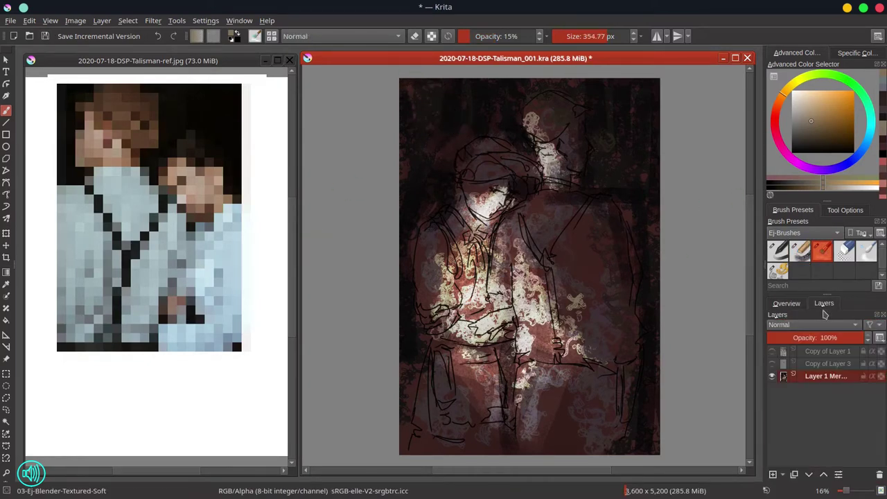
pyautogui.click(796, 300)
pyautogui.press('o')
pyautogui.press('o')
pyautogui.press('o')
pyautogui.press('o')
pyautogui.press('o')
pyautogui.press('o')
pyautogui.press('o')
pyautogui.press('o')
pyautogui.press('o')
pyautogui.click(824, 304)
pyautogui.click(795, 304)
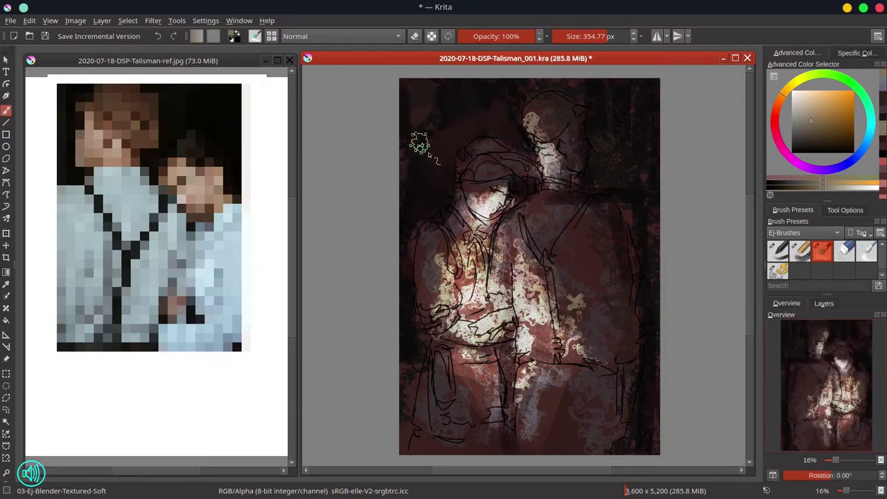
# Blend the capped man's shoulder, collar and face with a smaller brush, and smooth the background around the second man with a larger one
pyautogui.press('[')
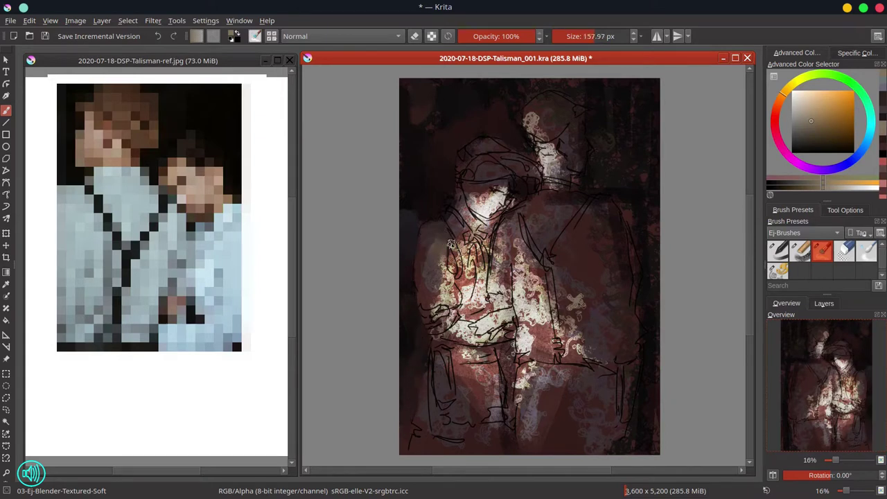
pyautogui.press('[')
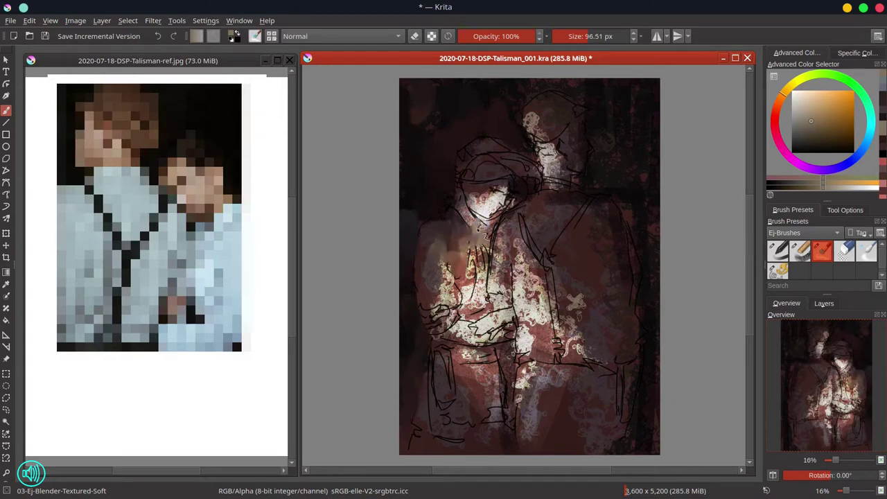
pyautogui.moveTo(485, 208)
pyautogui.mouseDown()
pyautogui.moveTo(504, 201)
pyautogui.moveTo(475, 189)
pyautogui.mouseUp()
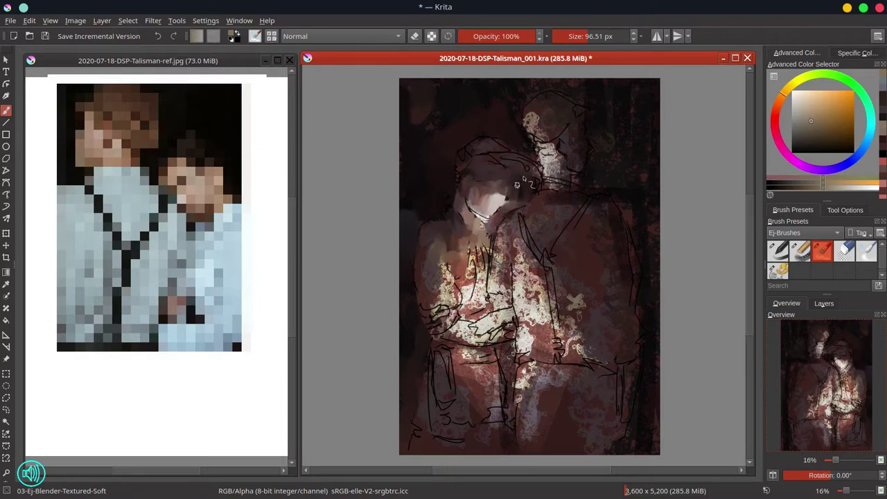
pyautogui.press(']')
pyautogui.press(']')
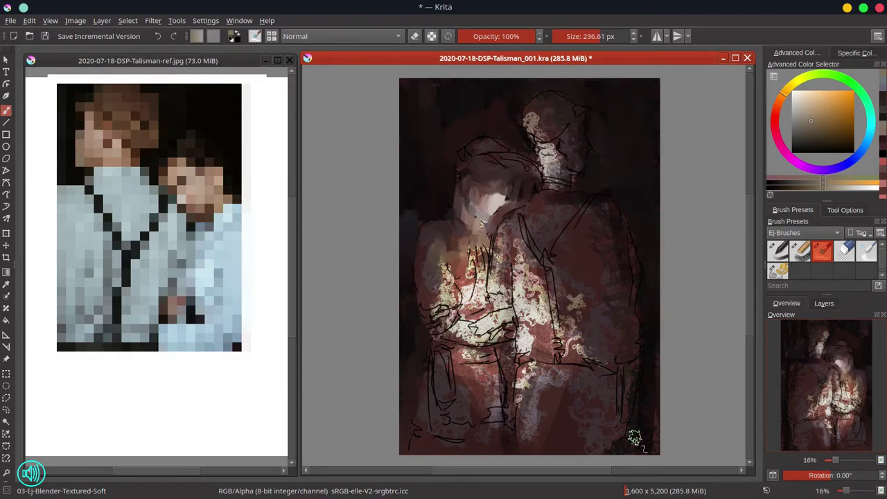
# Blend the sketch lines and grainy light across the capped man's chest, vest and sleeve with a brush about 138 px wide
pyautogui.press('[')
pyautogui.moveTo(447, 269); pyautogui.dragTo(437, 298)
pyautogui.moveTo(539, 229); pyautogui.dragTo(552, 202)
pyautogui.moveTo(506, 226); pyautogui.dragTo(497, 305)
pyautogui.moveTo(471, 309)
pyautogui.mouseDown()
pyautogui.moveTo(473, 277)
pyautogui.moveTo(454, 267)
pyautogui.mouseUp()
pyautogui.moveTo(483, 233)
pyautogui.mouseDown()
pyautogui.moveTo(490, 264)
pyautogui.moveTo(468, 314)
pyautogui.mouseUp()
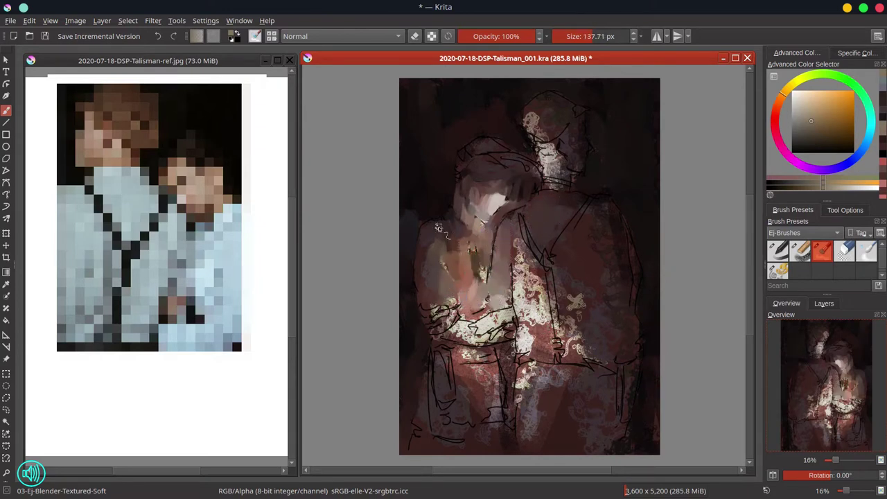
# Smooth the capped man's neck, cheek and cap with a blender brush about 148 px wide
pyautogui.keyDown('shift'); pyautogui.moveTo(503, 236); pyautogui.dragTo(505, 236); pyautogui.keyUp('shift')
pyautogui.moveTo(478, 223); pyautogui.dragTo(498, 204)
pyautogui.moveTo(542, 179); pyautogui.dragTo(564, 183)
pyautogui.moveTo(520, 154); pyautogui.dragTo(535, 168)
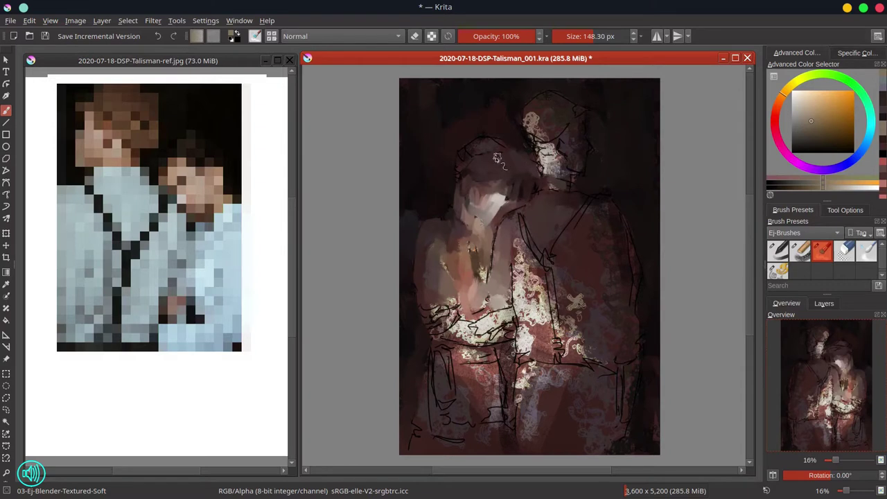
# Blend away the sketch lines on both caps and soften the second man's face and neck
pyautogui.moveTo(463, 160)
pyautogui.mouseDown()
pyautogui.moveTo(526, 124)
pyautogui.moveTo(551, 131)
pyautogui.moveTo(535, 103)
pyautogui.mouseUp()
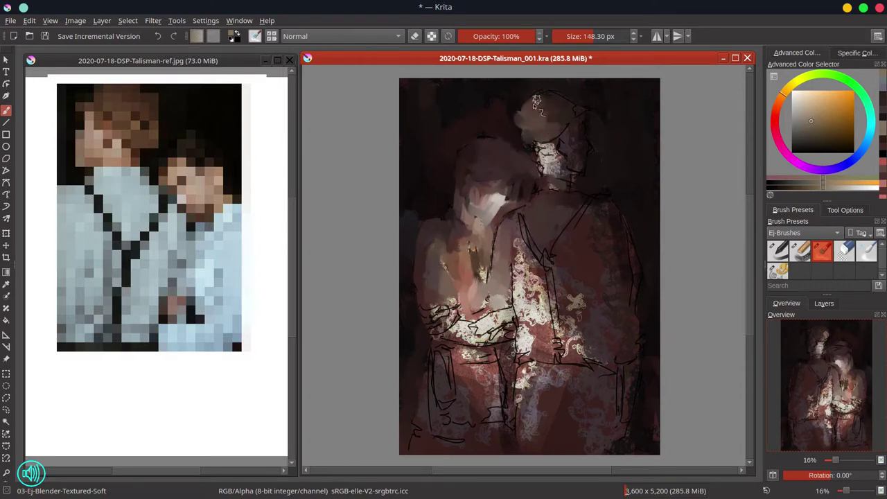
pyautogui.moveTo(547, 142)
pyautogui.mouseDown()
pyautogui.moveTo(554, 182)
pyautogui.moveTo(547, 151)
pyautogui.moveTo(601, 145)
pyautogui.mouseUp()
pyautogui.moveTo(580, 173); pyautogui.dragTo(543, 174)
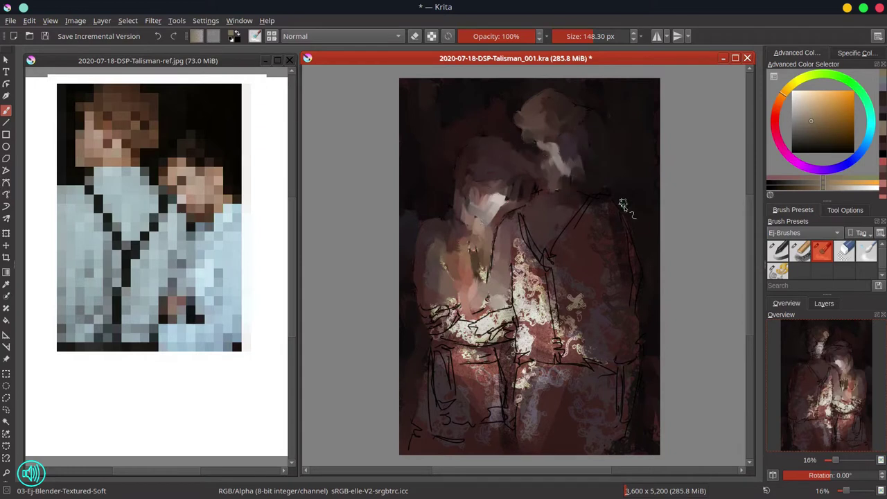
# Blend the second man's shoulders and suspender strap and the shirt area where the two men meet
pyautogui.moveTo(623, 204); pyautogui.dragTo(533, 246)
pyautogui.moveTo(562, 349); pyautogui.dragTo(558, 332)
pyautogui.moveTo(525, 276)
pyautogui.mouseDown()
pyautogui.moveTo(520, 238)
pyautogui.moveTo(488, 280)
pyautogui.mouseUp()
pyautogui.moveTo(491, 266)
pyautogui.mouseDown()
pyautogui.moveTo(499, 225)
pyautogui.moveTo(526, 215)
pyautogui.mouseUp()
pyautogui.moveTo(511, 209); pyautogui.dragTo(527, 205)
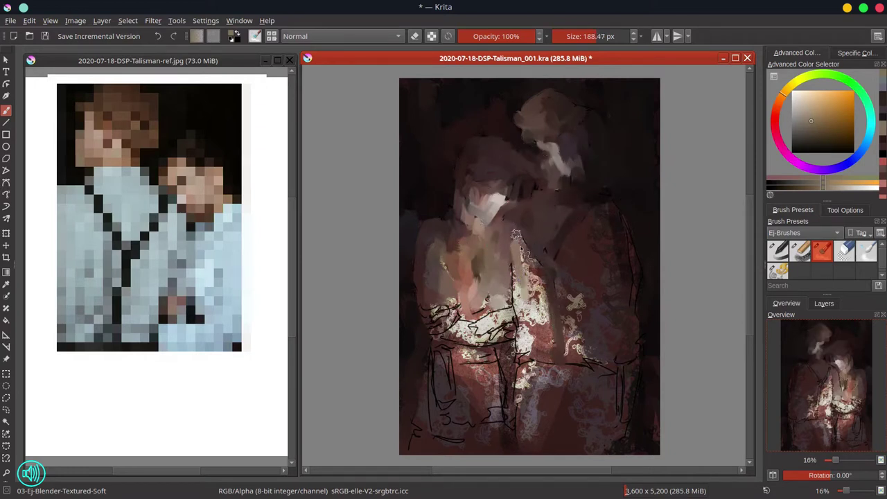
# Smudge the bright chalk texture on the sleeve between the two men and on the crossed forearms into soft strokes
pyautogui.moveTo(521, 248); pyautogui.dragTo(538, 291)
pyautogui.moveTo(529, 283)
pyautogui.mouseDown()
pyautogui.moveTo(520, 311)
pyautogui.moveTo(537, 334)
pyautogui.moveTo(538, 299)
pyautogui.moveTo(524, 330)
pyautogui.mouseUp()
pyautogui.moveTo(523, 328)
pyautogui.mouseDown()
pyautogui.moveTo(550, 358)
pyautogui.moveTo(505, 391)
pyautogui.moveTo(503, 358)
pyautogui.moveTo(477, 358)
pyautogui.moveTo(443, 318)
pyautogui.moveTo(422, 318)
pyautogui.moveTo(422, 303)
pyautogui.moveTo(435, 333)
pyautogui.moveTo(443, 261)
pyautogui.moveTo(491, 292)
pyautogui.moveTo(475, 319)
pyautogui.moveTo(503, 304)
pyautogui.moveTo(513, 320)
pyautogui.moveTo(453, 342)
pyautogui.moveTo(509, 332)
pyautogui.mouseUp()
pyautogui.press('[')
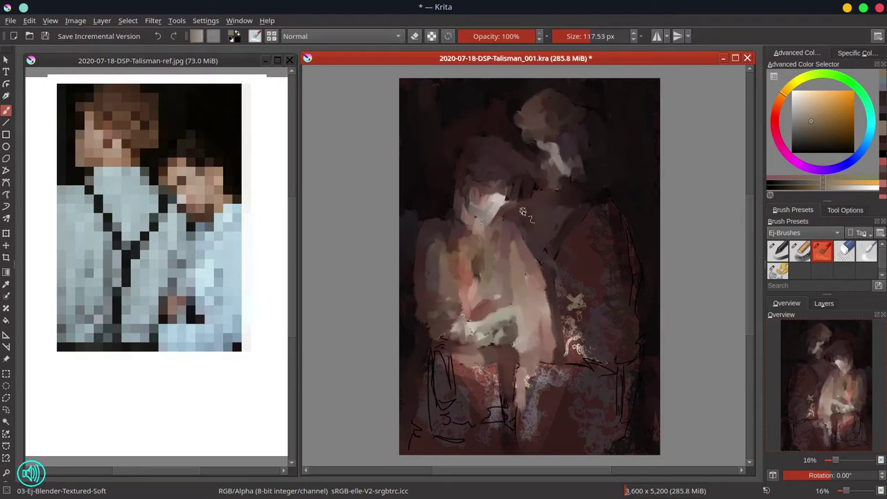
# Blend the textured shirt and outer arm on the second man's back with a brush about 193 px wide, and save the document
pyautogui.moveTo(578, 315); pyautogui.dragTo(583, 315)
pyautogui.moveTo(572, 303)
pyautogui.mouseDown()
pyautogui.moveTo(568, 343)
pyautogui.moveTo(560, 242)
pyautogui.moveTo(544, 271)
pyautogui.mouseUp()
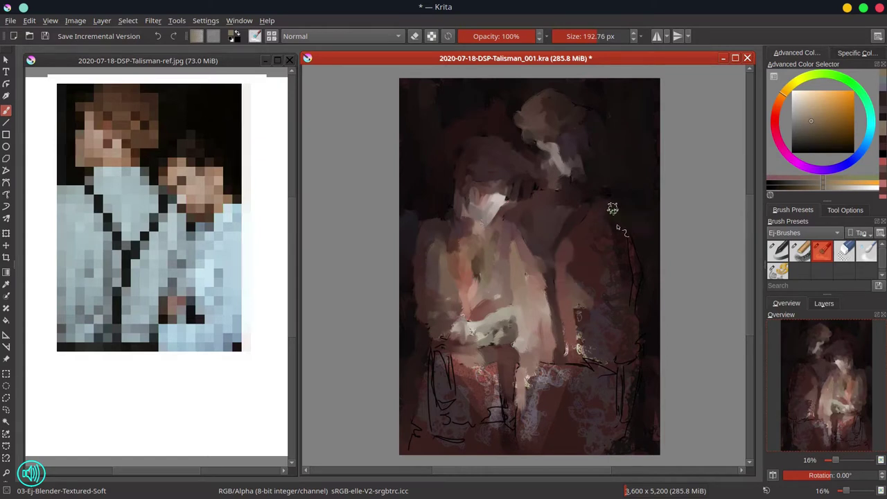
pyautogui.moveTo(633, 294); pyautogui.dragTo(636, 313)
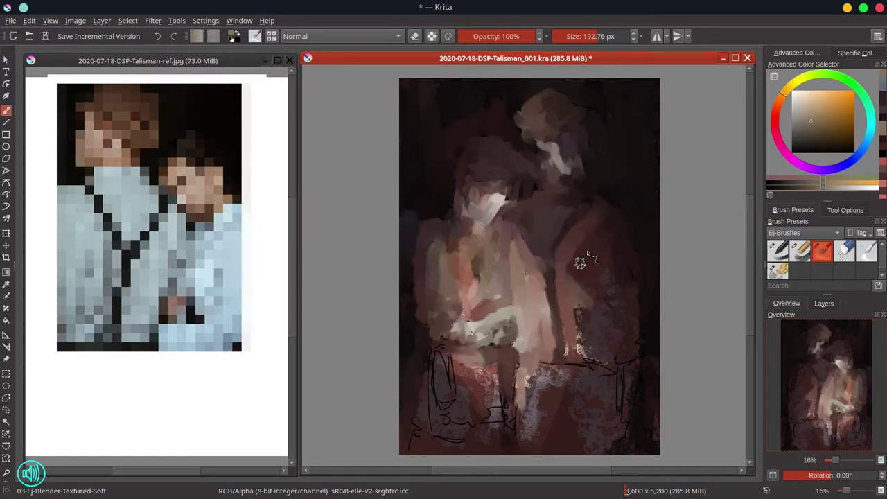
pyautogui.moveTo(580, 262)
pyautogui.mouseDown()
pyautogui.moveTo(592, 286)
pyautogui.moveTo(627, 241)
pyautogui.moveTo(584, 311)
pyautogui.moveTo(589, 357)
pyautogui.moveTo(598, 293)
pyautogui.moveTo(590, 336)
pyautogui.mouseUp()
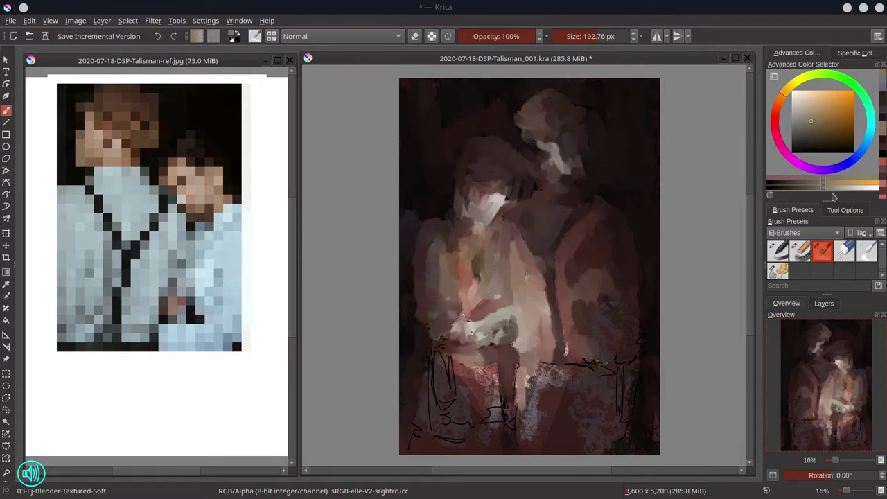
pyautogui.hotkey('ctrl', 's')
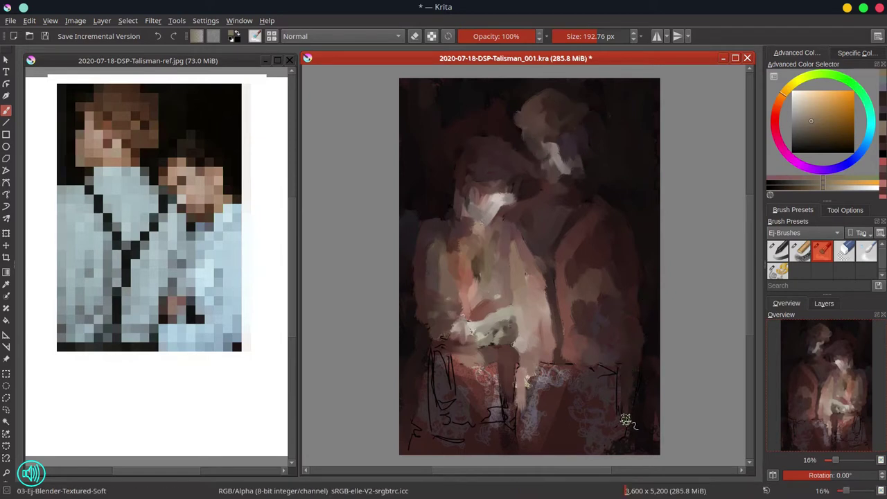
# Smooth both men's trousers and waistlines into the dark lower background, enlarging the blender brush to about 225 px
pyautogui.moveTo(554, 378)
pyautogui.mouseDown()
pyautogui.moveTo(494, 389)
pyautogui.moveTo(435, 352)
pyautogui.moveTo(437, 395)
pyautogui.moveTo(549, 288)
pyautogui.moveTo(554, 327)
pyautogui.moveTo(421, 403)
pyautogui.moveTo(419, 436)
pyautogui.moveTo(511, 420)
pyautogui.mouseUp()
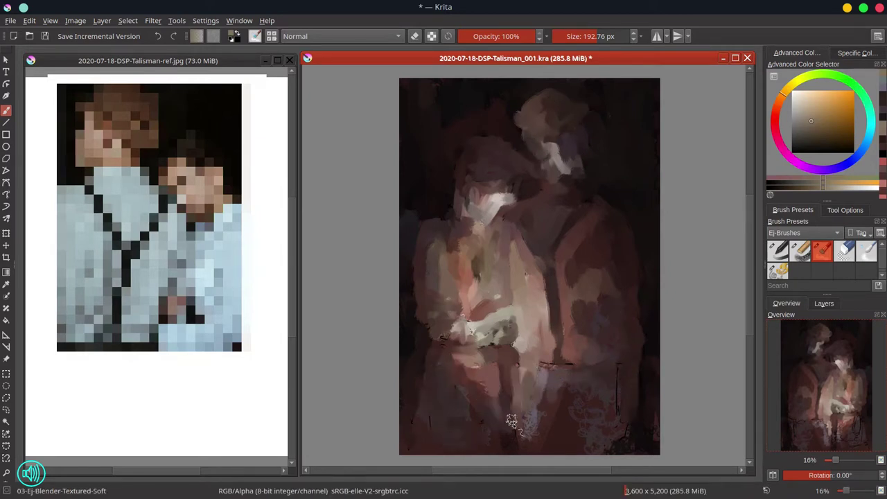
pyautogui.moveTo(513, 190); pyautogui.dragTo(505, 214)
pyautogui.moveTo(434, 331); pyautogui.dragTo(453, 340)
pyautogui.moveTo(544, 363)
pyautogui.mouseDown()
pyautogui.moveTo(589, 363)
pyautogui.moveTo(622, 423)
pyautogui.mouseUp()
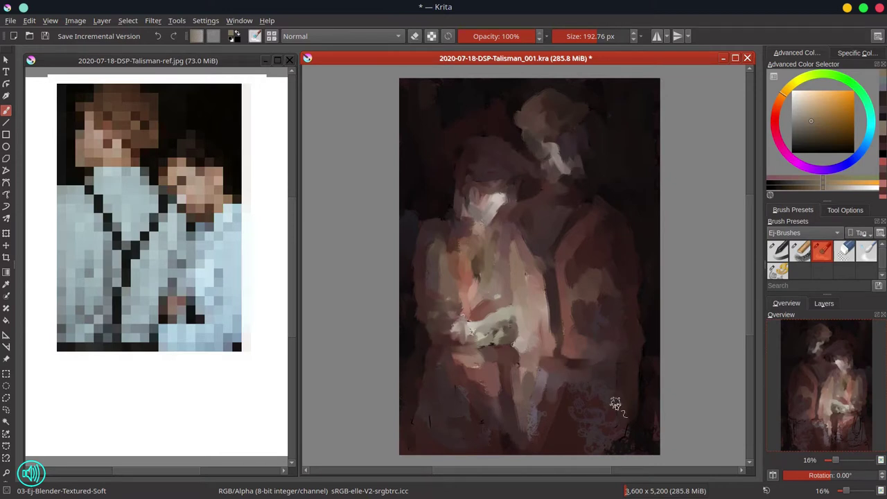
pyautogui.moveTo(574, 406)
pyautogui.keyDown('shift'); pyautogui.mouseDown()
pyautogui.moveTo(536, 424)
pyautogui.moveTo(418, 437)
pyautogui.mouseUp(); pyautogui.keyUp('shift')
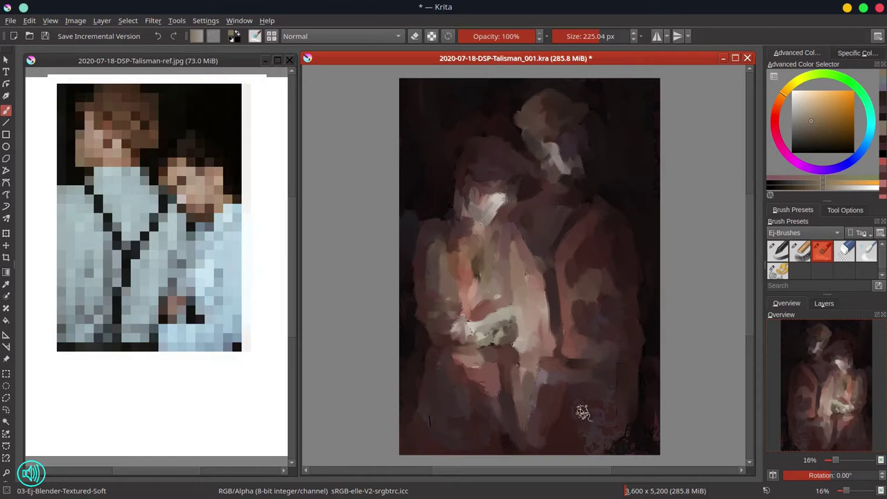
pyautogui.moveTo(625, 430); pyautogui.dragTo(609, 446)
pyautogui.moveTo(572, 380); pyautogui.dragTo(519, 381)
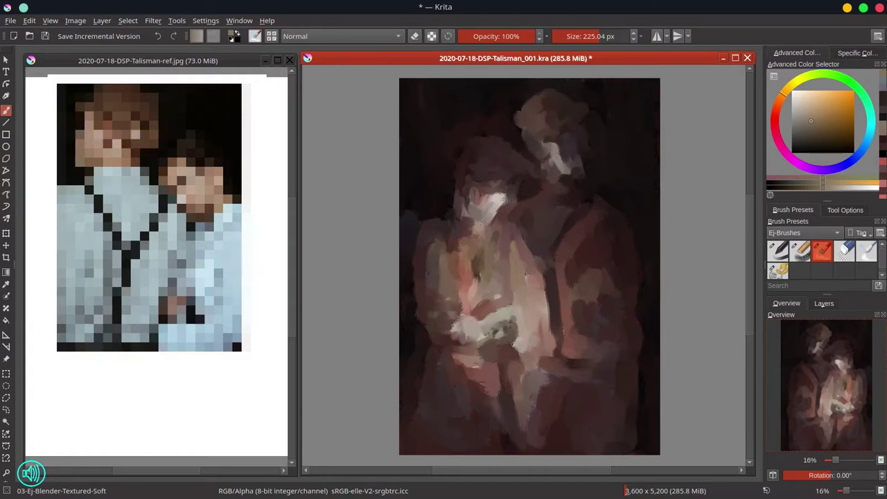
# Show the Copy of Layer 3 line sketch and set the Ej-Chalk-Grainy brush to Normal blending
pyautogui.click(824, 303)
pyautogui.click(772, 364)
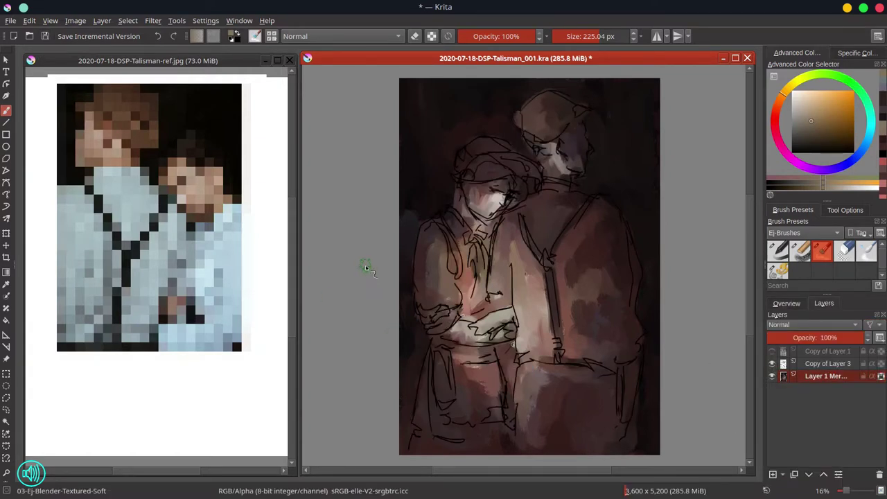
pyautogui.click(800, 250)
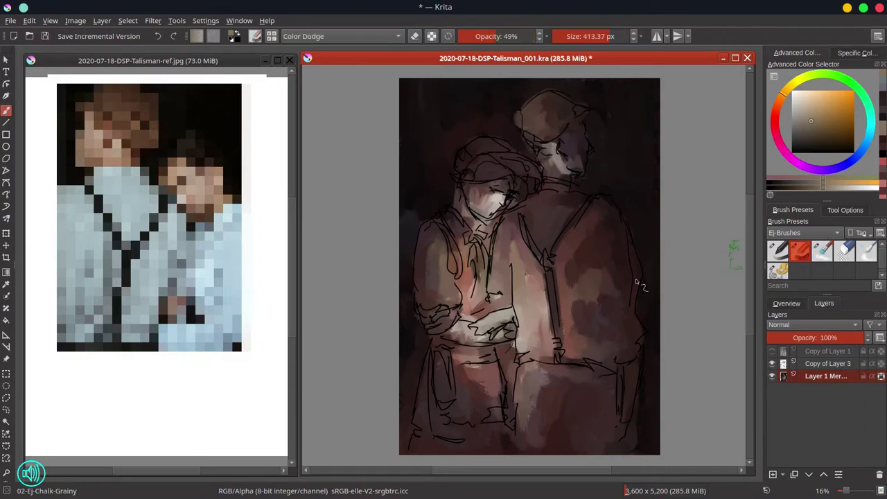
pyautogui.click(346, 36)
pyautogui.click(347, 105)
# Sample a warm skin-like tone from the sleeve between the men and paint over its upper part
pyautogui.keyDown('ctrl'); pyautogui.click(526, 267); pyautogui.keyUp('ctrl')
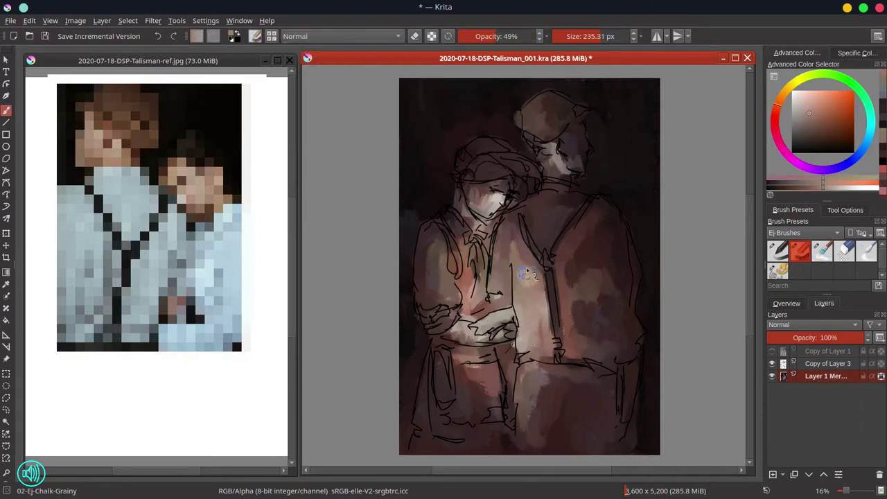
pyautogui.click(597, 36)
pyautogui.moveTo(526, 268)
pyautogui.mouseDown()
pyautogui.moveTo(539, 269)
pyautogui.moveTo(531, 228)
pyautogui.mouseUp()
# Raise the chalk opacity to 100%, sample a dark reddish brown and paint shadows beside the inner sleeve and along the capped man's vest edges
pyautogui.click(533, 36)
pyautogui.keyDown('ctrl'); pyautogui.click(544, 240); pyautogui.keyUp('ctrl')
pyautogui.keyDown('ctrl'); pyautogui.click(552, 291); pyautogui.keyUp('ctrl')
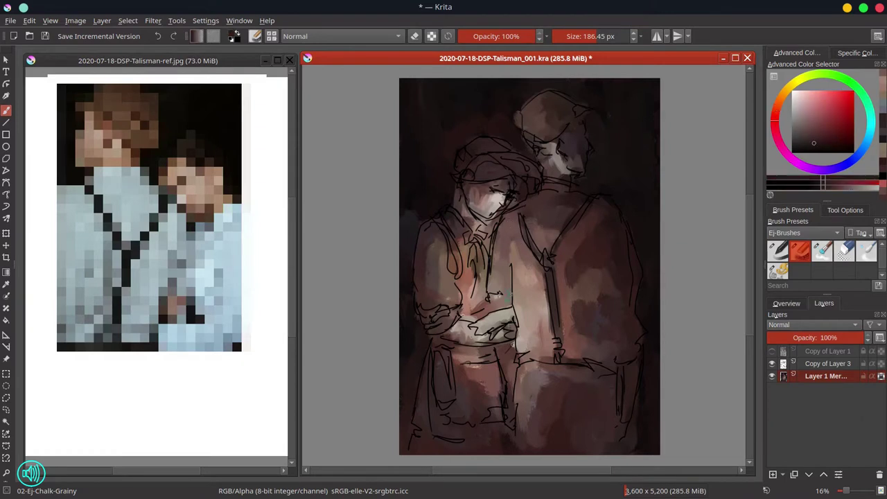
pyautogui.moveTo(517, 269); pyautogui.dragTo(508, 269)
pyautogui.moveTo(508, 268); pyautogui.dragTo(507, 298)
pyautogui.press('[')
pyautogui.press('[')
pyautogui.press('[')
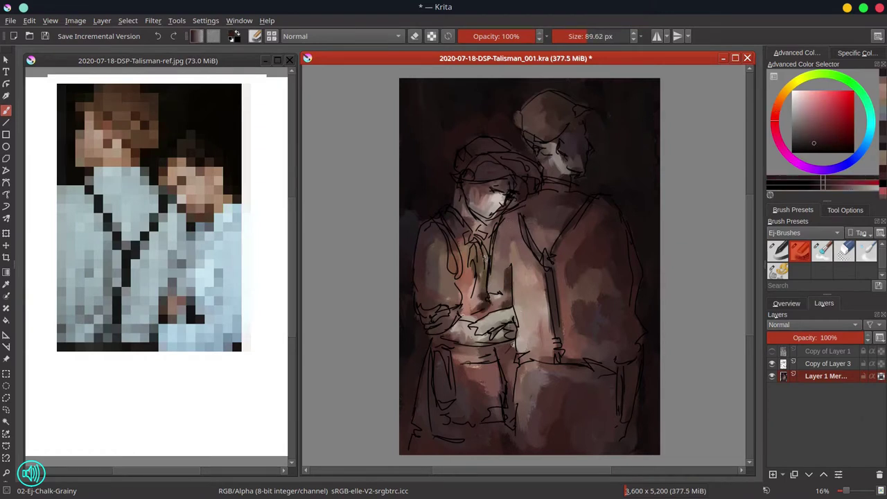
pyautogui.moveTo(490, 263)
pyautogui.mouseDown()
pyautogui.moveTo(482, 243)
pyautogui.moveTo(459, 305)
pyautogui.mouseUp()
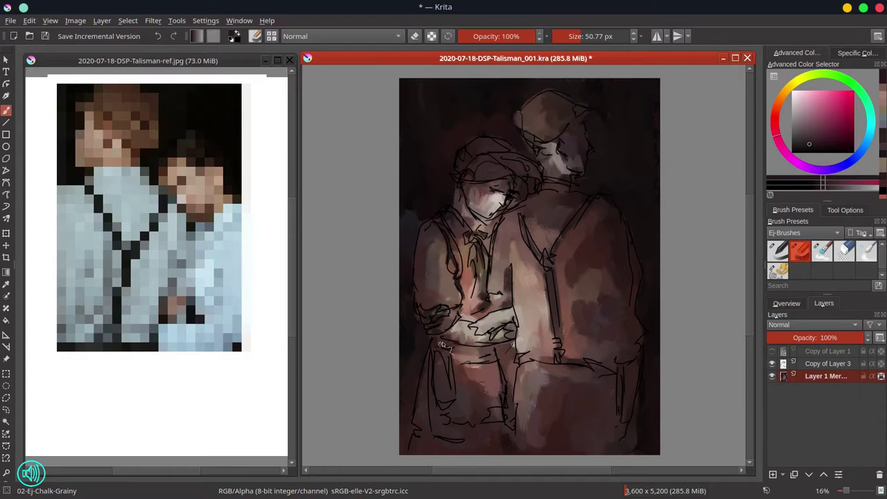
# Compare the shadows with and without the line sketch, leave the sketch visible and save the document
pyautogui.click(772, 364)
pyautogui.click(772, 363)
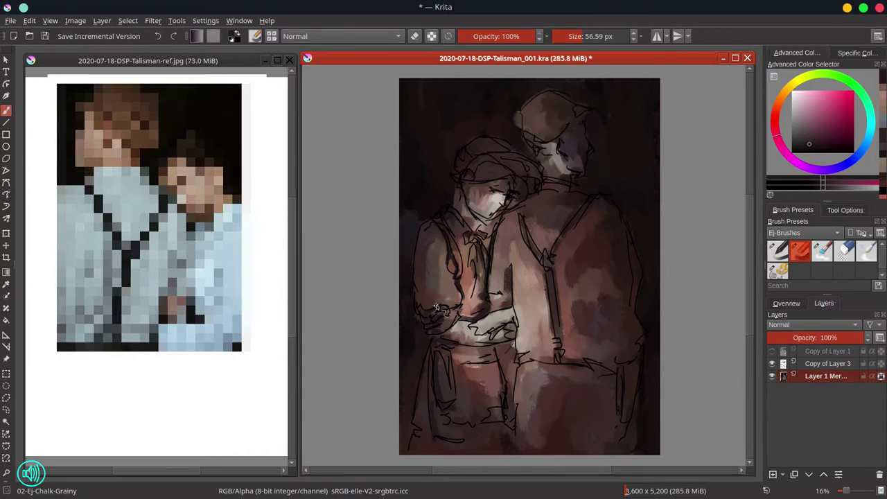
pyautogui.hotkey('ctrl', 's')
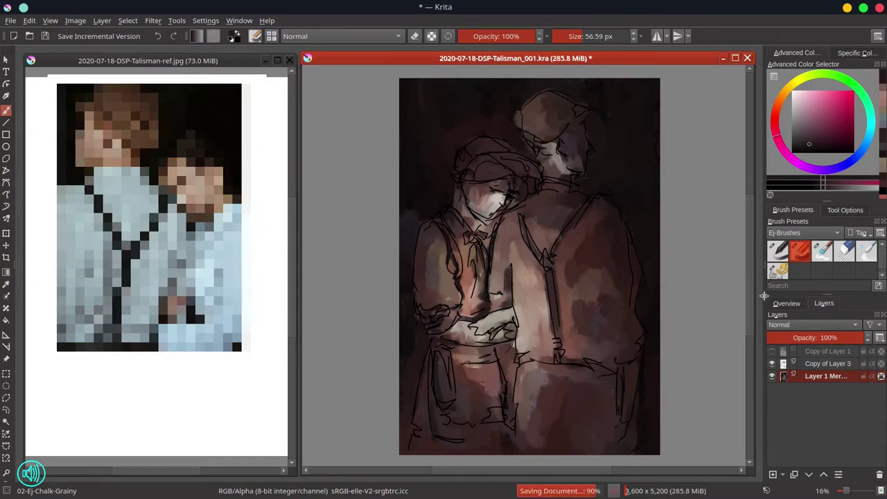
# Select both faces, the light forearm and the two narrow lower strips with polygonal outlines, and hide the Copy of Layer 3 sketch
pyautogui.click(7, 397)
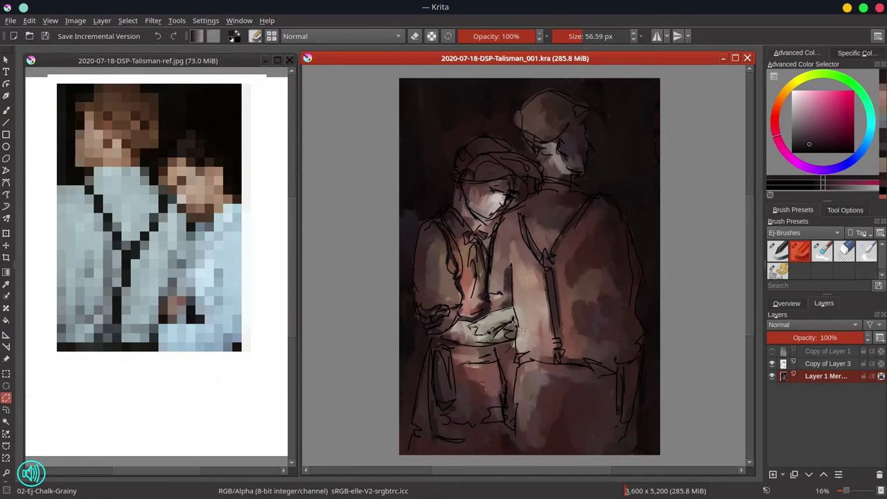
pyautogui.click(772, 364)
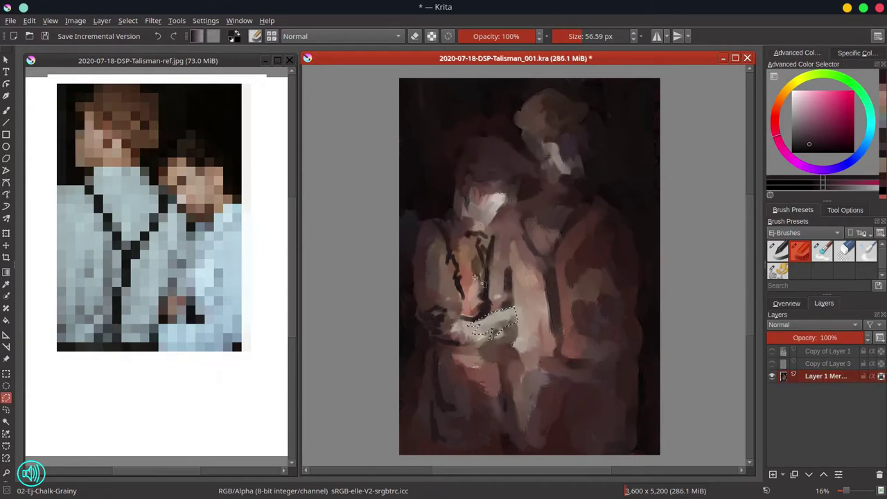
pyautogui.press('v')
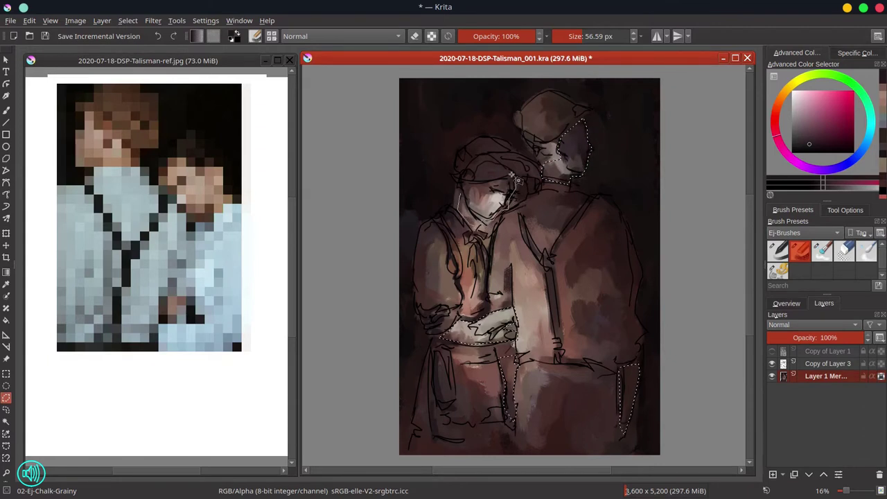
pyautogui.click(772, 365)
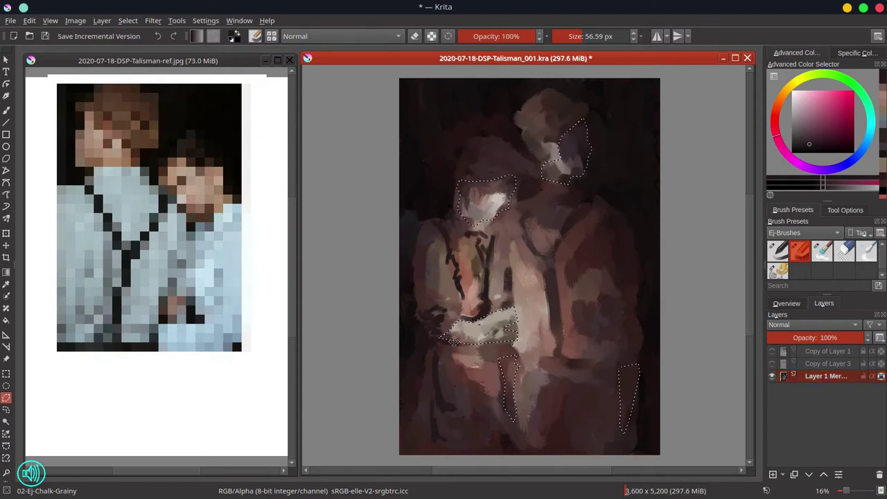
# Add a new layer above Layer 1 Merged and fill the selected areas with a muted purplish pink
pyautogui.click(772, 475)
pyautogui.click(817, 124)
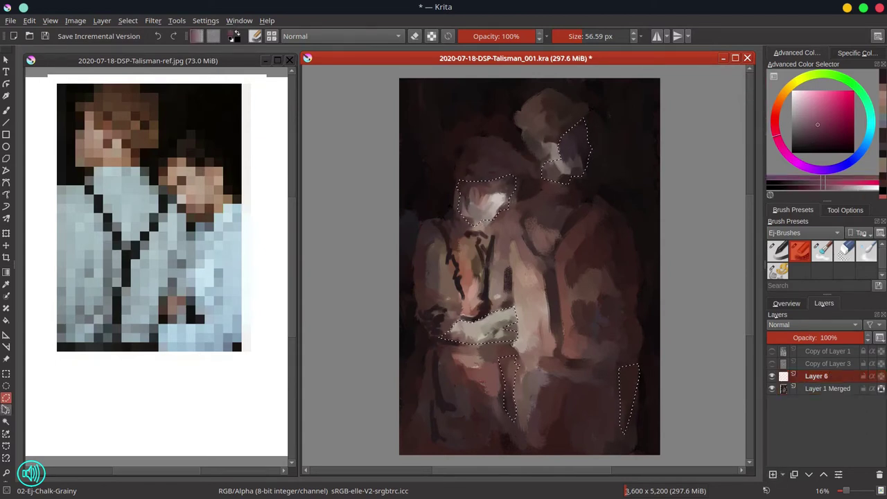
pyautogui.click(6, 320)
pyautogui.click(460, 397)
# Change the pink fill layer's blending mode, set its opacity to 100% and merge it into the painting layer below
pyautogui.click(816, 337)
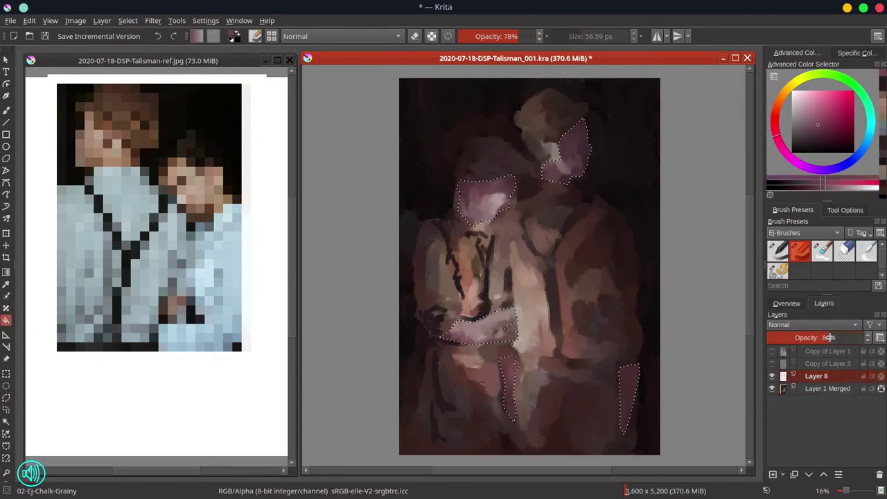
pyautogui.click(814, 324)
pyautogui.click(804, 378)
pyautogui.moveTo(837, 339); pyautogui.dragTo(868, 343)
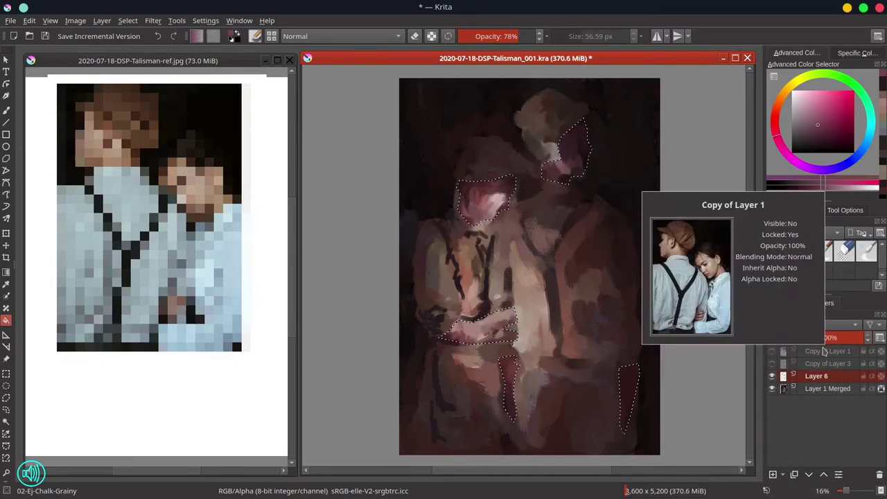
pyautogui.rightClick(814, 377)
pyautogui.click(762, 201)
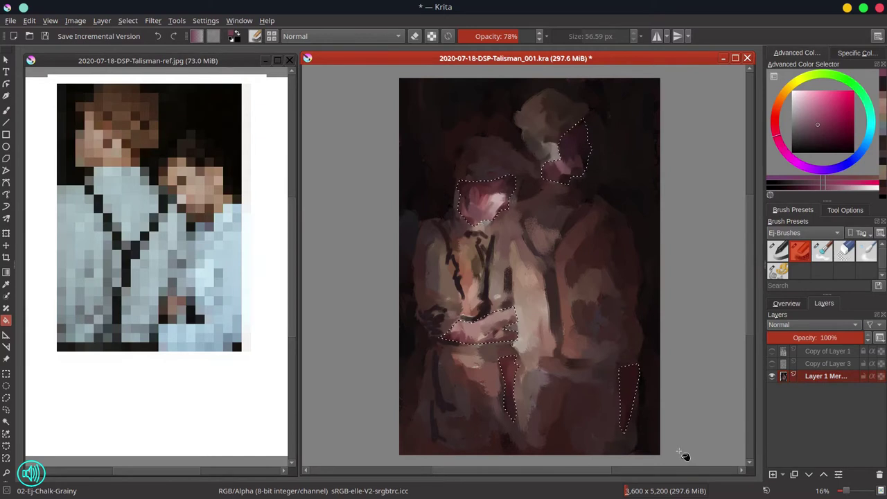
# Show the canvas overview and mirror the view horizontally
pyautogui.click(786, 303)
pyautogui.press('m')
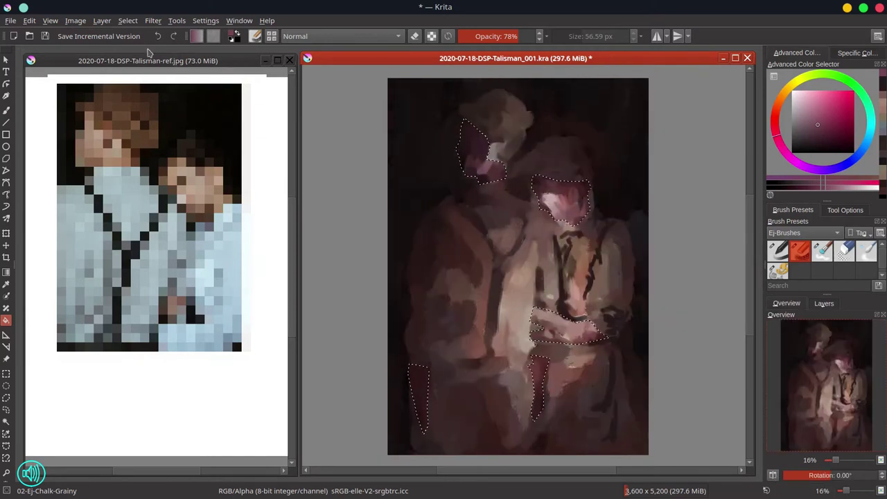
# Try filling the selected areas with the same pink on another new layer
pyautogui.click(824, 303)
pyautogui.click(859, 376)
pyautogui.hotkey('shift', 'BackSpace')
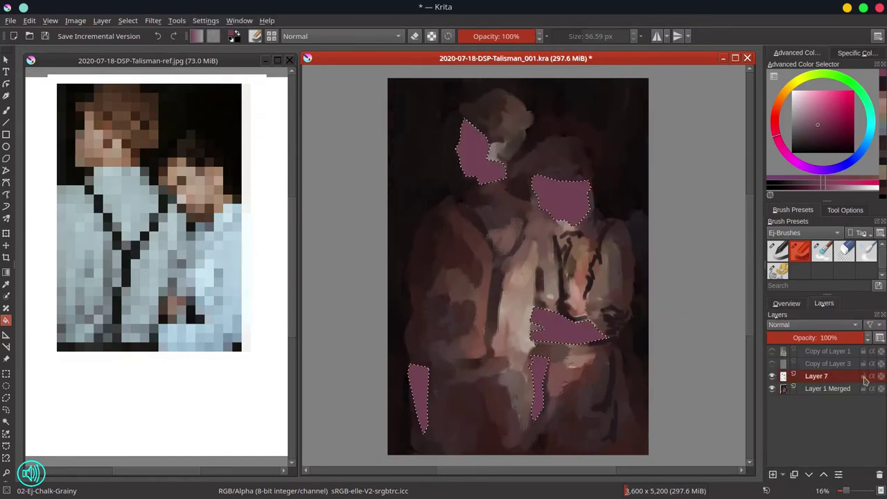
pyautogui.click(787, 304)
# Invert the selection and paint sampled dark reddish tones around the taller man's neck, collar and shoulders with the chalk brush
pyautogui.click(129, 22)
pyautogui.click(149, 78)
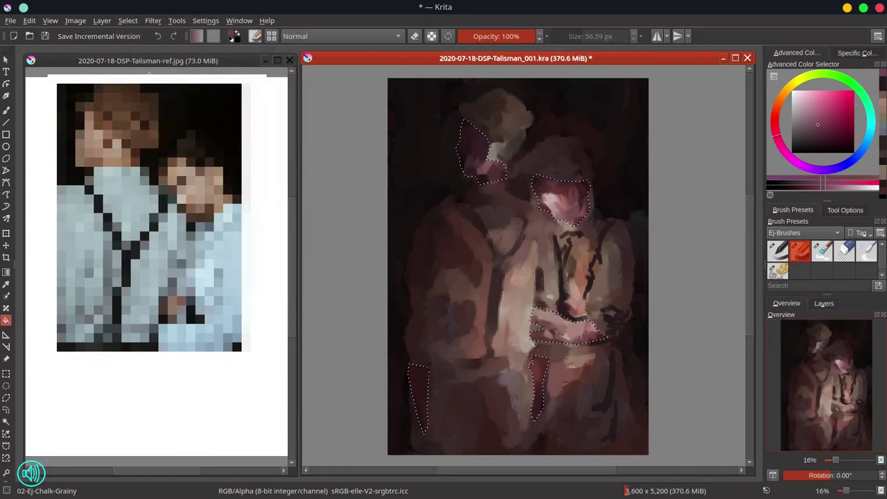
pyautogui.keyDown('ctrl'); pyautogui.click(453, 196); pyautogui.keyUp('ctrl')
pyautogui.click(7, 112)
pyautogui.moveTo(429, 122)
pyautogui.mouseDown()
pyautogui.moveTo(439, 122)
pyautogui.moveTo(455, 170)
pyautogui.moveTo(468, 178)
pyautogui.mouseUp()
pyautogui.keyDown('ctrl'); pyautogui.click(456, 178); pyautogui.keyUp('ctrl')
pyautogui.moveTo(463, 180)
pyautogui.mouseDown()
pyautogui.moveTo(461, 202)
pyautogui.moveTo(541, 161)
pyautogui.moveTo(506, 194)
pyautogui.moveTo(537, 209)
pyautogui.mouseUp()
pyautogui.keyDown('ctrl'); pyautogui.click(474, 188); pyautogui.keyUp('ctrl')
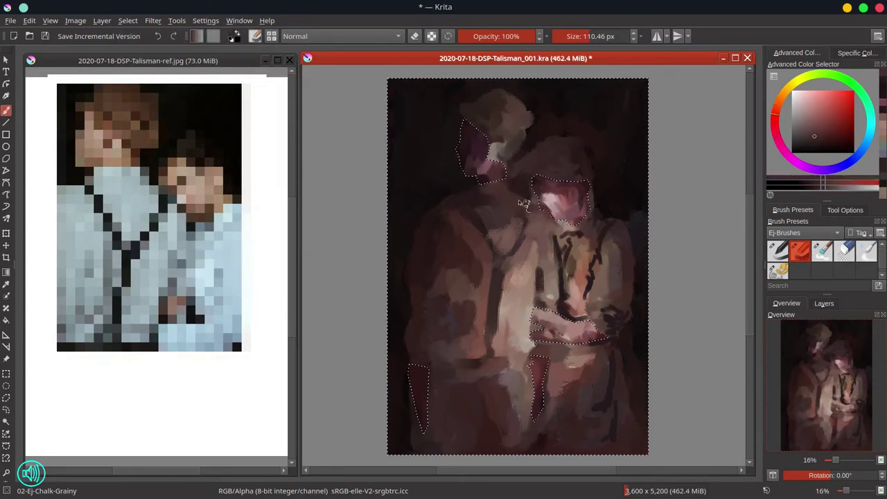
# Sample dark tones and paint a deep shadow between the taller man's shoulder and the other man's jaw
pyautogui.keyDown('ctrl'); pyautogui.click(531, 201); pyautogui.keyUp('ctrl')
pyautogui.moveTo(510, 183)
pyautogui.mouseDown()
pyautogui.moveTo(565, 249)
pyautogui.moveTo(570, 227)
pyautogui.mouseUp()
pyautogui.keyDown('ctrl'); pyautogui.click(591, 203); pyautogui.keyUp('ctrl')
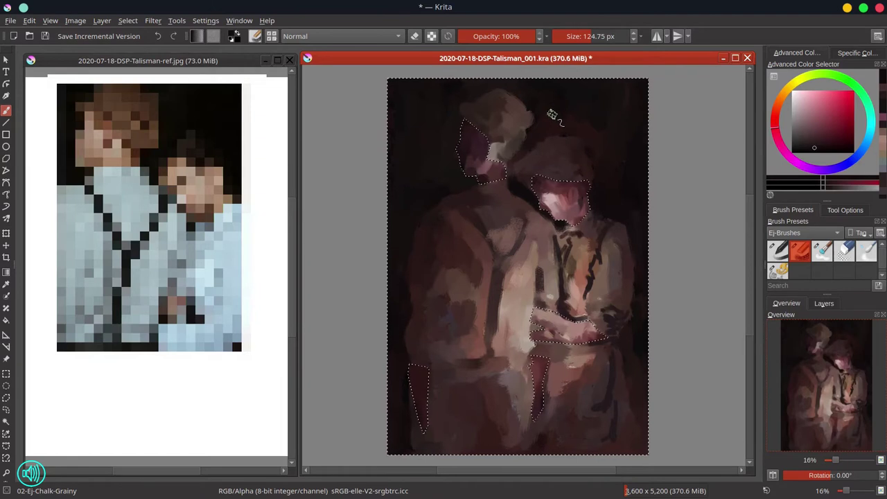
# Paint dark suspenders, a collar line and a belt on the taller man, and darken the other man's sleeve folds and coat edge
pyautogui.moveTo(530, 366)
pyautogui.mouseDown()
pyautogui.moveTo(525, 343)
pyautogui.moveTo(506, 386)
pyautogui.moveTo(510, 373)
pyautogui.moveTo(478, 373)
pyautogui.moveTo(489, 333)
pyautogui.moveTo(499, 328)
pyautogui.moveTo(499, 262)
pyautogui.mouseUp()
pyautogui.moveTo(512, 258); pyautogui.dragTo(532, 211)
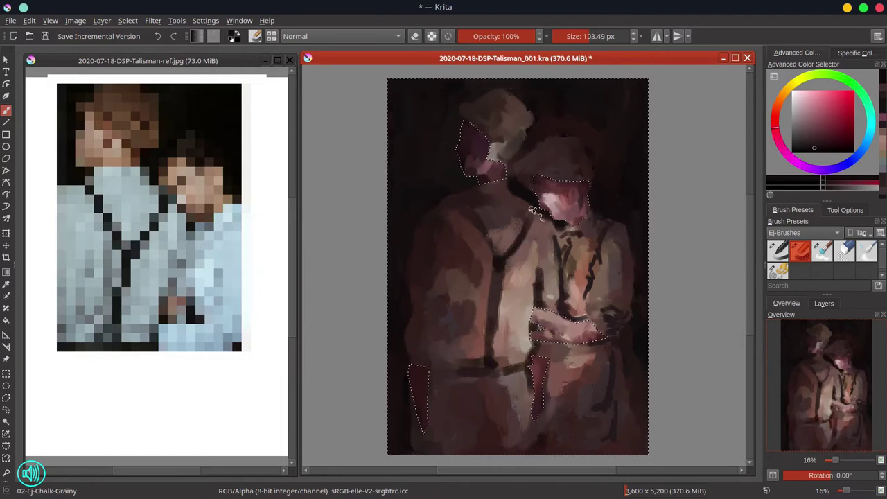
pyautogui.moveTo(459, 203); pyautogui.dragTo(496, 257)
pyautogui.moveTo(494, 206); pyautogui.dragTo(509, 191)
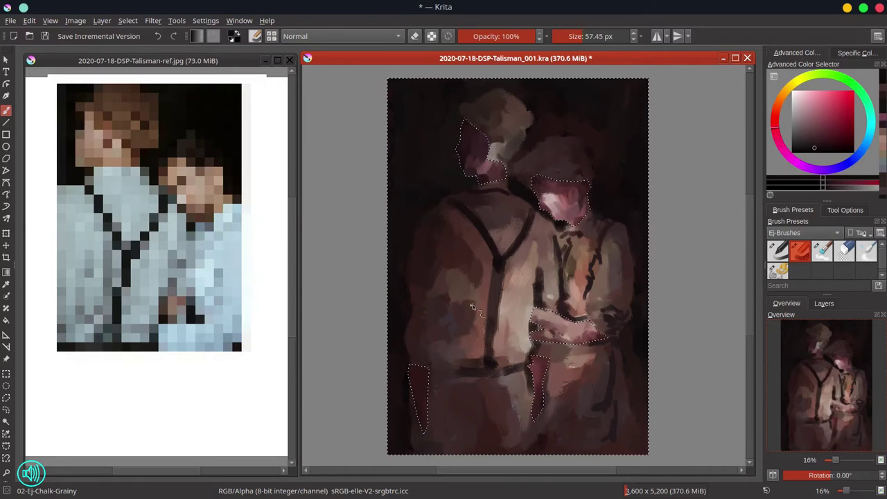
pyautogui.moveTo(591, 286)
pyautogui.mouseDown()
pyautogui.moveTo(585, 312)
pyautogui.moveTo(611, 311)
pyautogui.mouseUp()
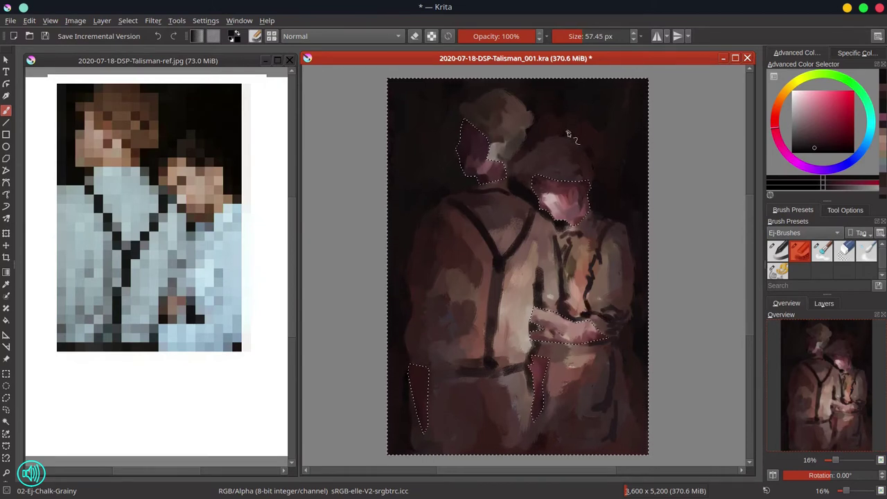
pyautogui.moveTo(627, 361)
pyautogui.mouseDown()
pyautogui.moveTo(644, 361)
pyautogui.moveTo(641, 416)
pyautogui.mouseUp()
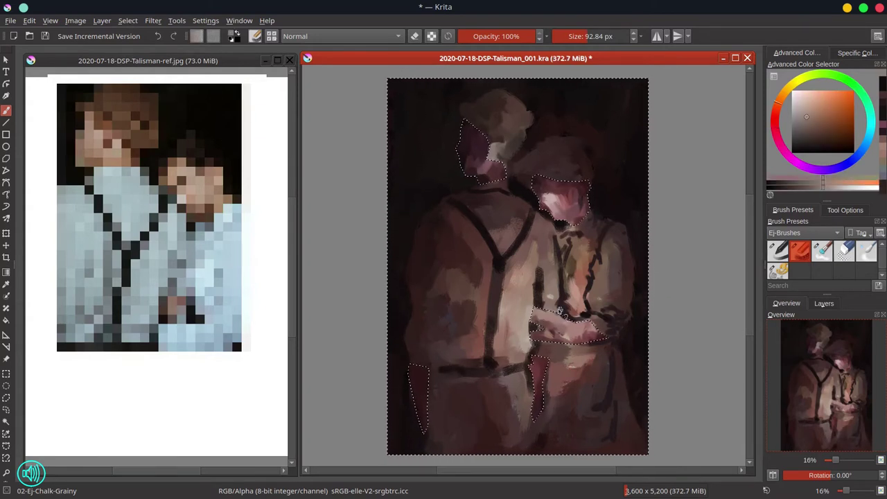
# Invert the selection back, clear it and save the document
pyautogui.click(127, 20)
pyautogui.click(145, 61)
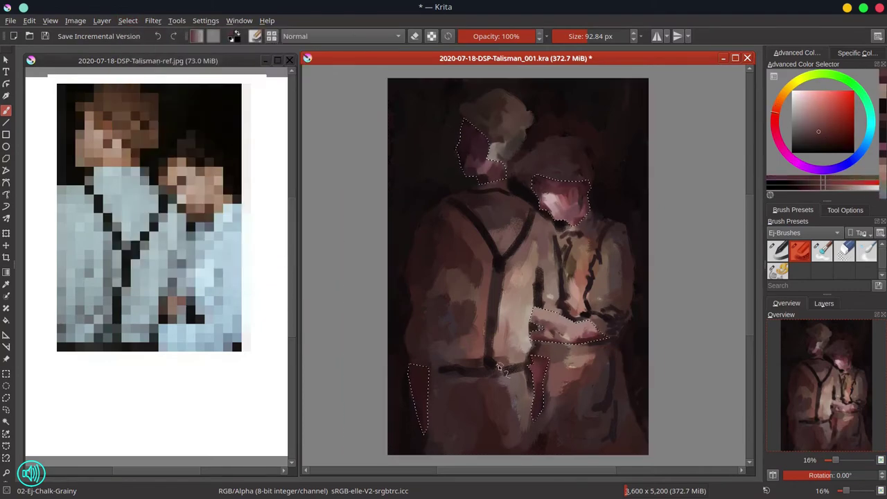
pyautogui.hotkey('ctrl', 'shift', 'a')
pyautogui.click(45, 36)
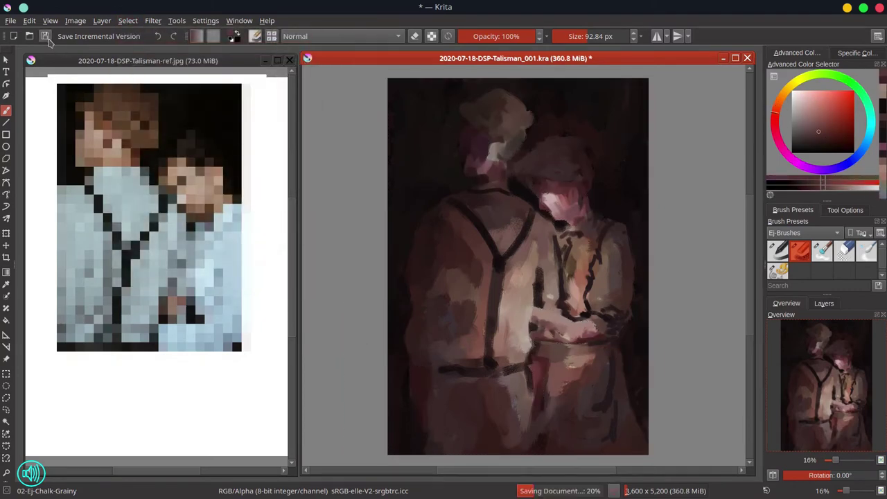
# Sample muted reddish tones and paint the back of the hand and the forearm at the waist
pyautogui.keyDown('ctrl'); pyautogui.click(600, 321); pyautogui.keyUp('ctrl')
pyautogui.keyDown('ctrl'); pyautogui.click(546, 323); pyautogui.keyUp('ctrl')
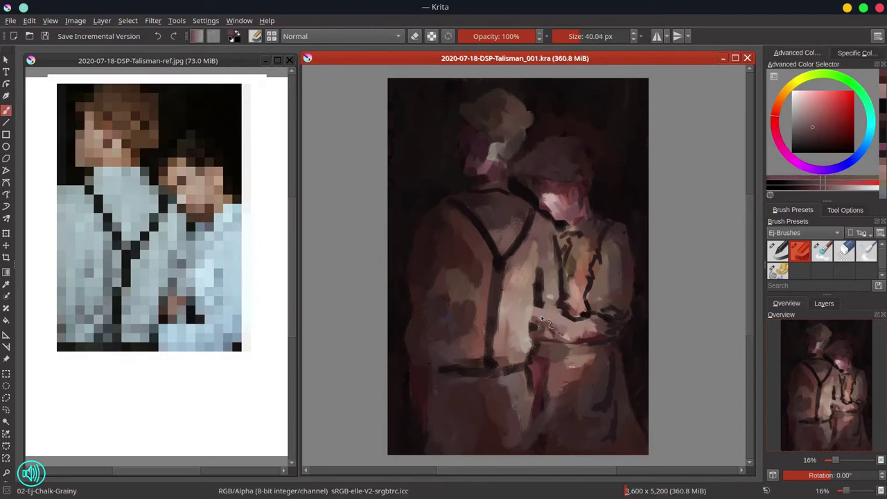
pyautogui.moveTo(542, 319); pyautogui.dragTo(582, 337)
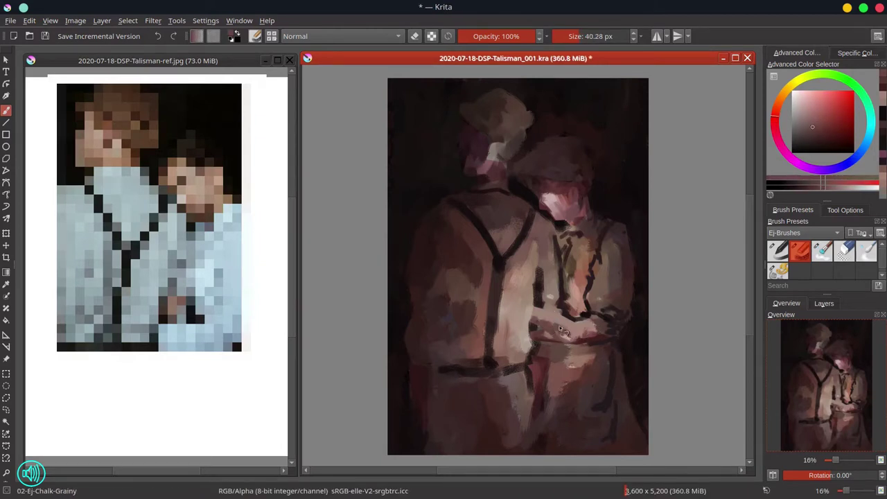
pyautogui.keyDown('ctrl'); pyautogui.click(576, 300); pyautogui.keyUp('ctrl')
pyautogui.moveTo(555, 311)
pyautogui.mouseDown()
pyautogui.moveTo(574, 336)
pyautogui.moveTo(550, 327)
pyautogui.moveTo(576, 337)
pyautogui.moveTo(554, 340)
pyautogui.moveTo(563, 337)
pyautogui.mouseUp()
# Sample light and dark skin tones around the hands and define the fingers and their lower edges
pyautogui.keyDown('ctrl'); pyautogui.click(586, 336); pyautogui.keyUp('ctrl')
pyautogui.keyDown('ctrl'); pyautogui.click(549, 317); pyautogui.keyUp('ctrl')
pyautogui.keyDown('ctrl'); pyautogui.click(577, 326); pyautogui.keyUp('ctrl')
pyautogui.keyDown('ctrl'); pyautogui.click(587, 326); pyautogui.keyUp('ctrl')
pyautogui.keyDown('ctrl'); pyautogui.click(574, 339); pyautogui.keyUp('ctrl')
pyautogui.keyDown('ctrl'); pyautogui.click(569, 340); pyautogui.keyUp('ctrl')
pyautogui.keyDown('ctrl'); pyautogui.click(543, 335); pyautogui.keyUp('ctrl')
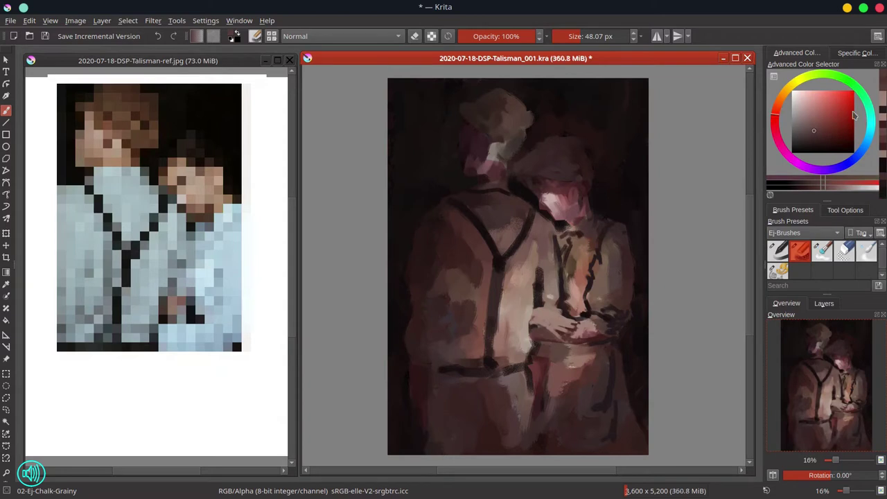
# Choose a bright cyan and dab a small round spot on the hand
pyautogui.click(871, 120)
pyautogui.click(849, 96)
pyautogui.click(555, 325)
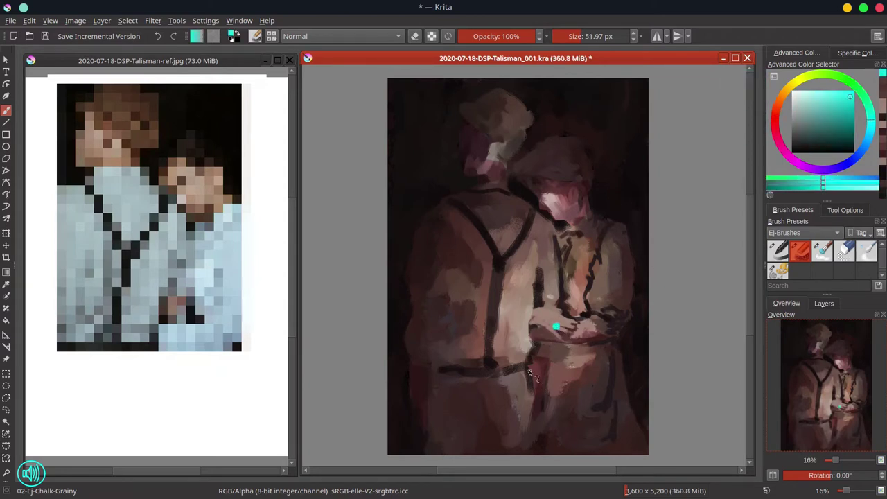
# Sample dark and brown tones and paint a small rectangular buckle on the belt below the hands
pyautogui.keyDown('ctrl'); pyautogui.click(550, 352); pyautogui.keyUp('ctrl')
pyautogui.keyDown('ctrl'); pyautogui.click(534, 354); pyautogui.keyUp('ctrl')
pyautogui.moveTo(539, 345); pyautogui.dragTo(554, 350)
pyautogui.keyDown('ctrl'); pyautogui.click(544, 353); pyautogui.keyUp('ctrl')
pyautogui.keyDown('ctrl'); pyautogui.click(552, 352); pyautogui.keyUp('ctrl')
pyautogui.moveTo(556, 351); pyautogui.dragTo(551, 358)
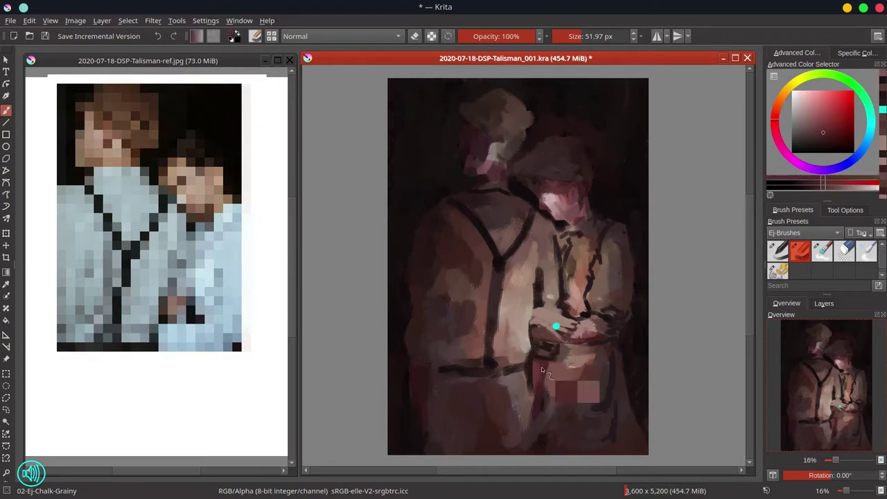
# Sample a pale skin tone and paint highlights on the hands, the vest and the taller man's trouser edge
pyautogui.keyDown('ctrl'); pyautogui.click(524, 330); pyautogui.keyUp('ctrl')
pyautogui.keyDown('ctrl'); pyautogui.click(531, 312); pyautogui.keyUp('ctrl')
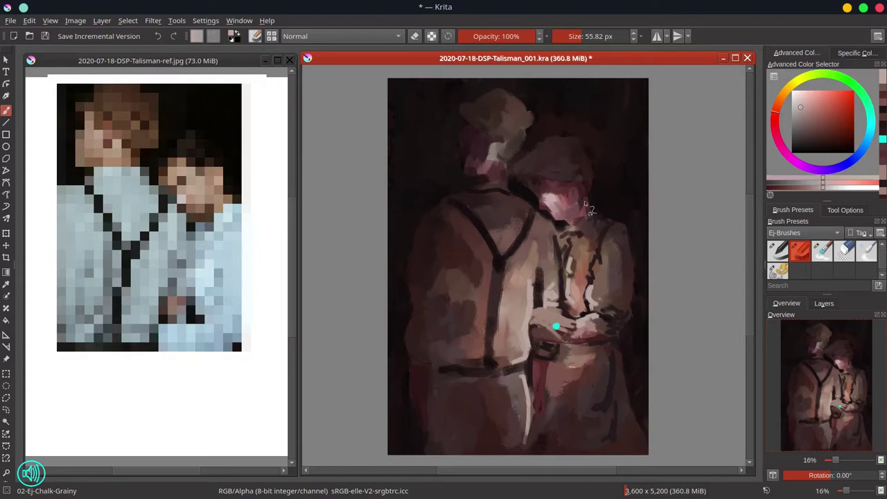
# Sample a dark reddish tone and shape the brow and nose edge of the shorter man's face
pyautogui.scroll(3, 552, 232)
pyautogui.moveTo(592, 186); pyautogui.dragTo(609, 308)
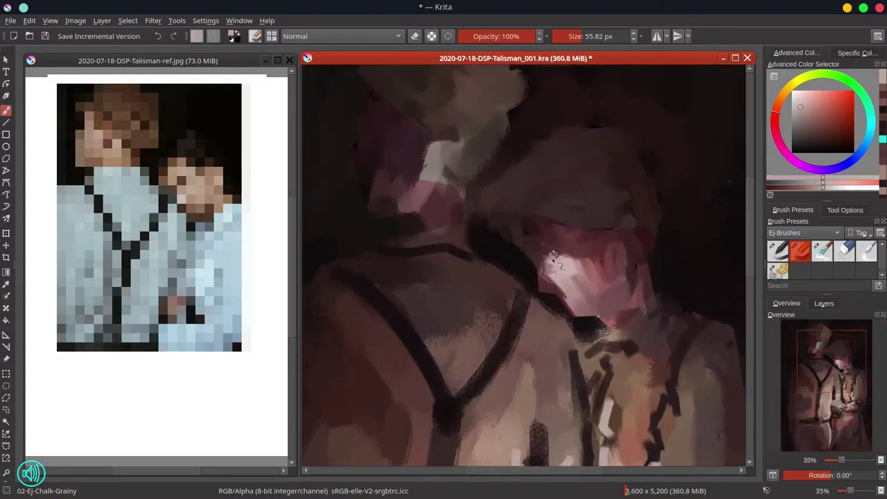
pyautogui.keyDown('ctrl'); pyautogui.click(566, 292); pyautogui.keyUp('ctrl')
pyautogui.press('/')
pyautogui.press('/')
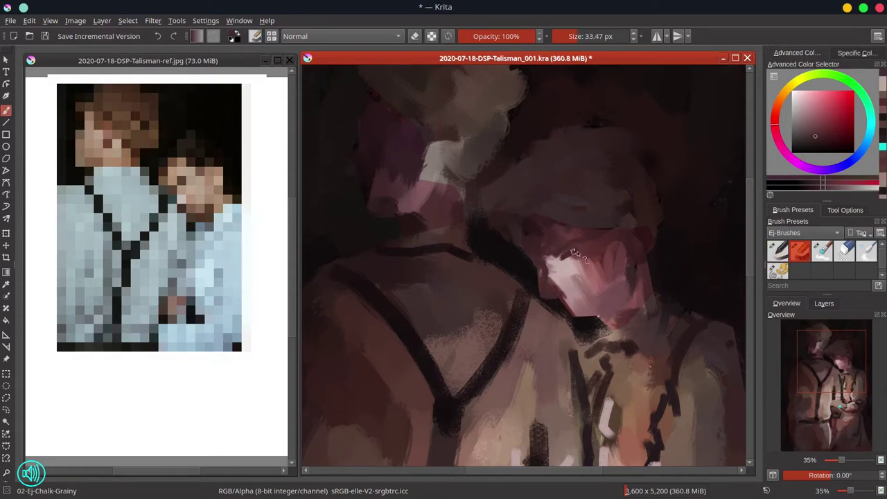
# Sample skin and shadow tones and model the shorter man's mouth, chin, cheek, nose and eye socket
pyautogui.keyDown('ctrl'); pyautogui.click(588, 309); pyautogui.keyUp('ctrl')
pyautogui.moveTo(568, 309)
pyautogui.mouseDown()
pyautogui.moveTo(580, 304)
pyautogui.moveTo(589, 322)
pyautogui.mouseUp()
pyautogui.keyDown('ctrl'); pyautogui.click(617, 295); pyautogui.keyUp('ctrl')
pyautogui.moveTo(615, 279); pyautogui.dragTo(600, 297)
pyautogui.keyDown('ctrl'); pyautogui.click(530, 267); pyautogui.keyUp('ctrl')
pyautogui.moveTo(539, 262)
pyautogui.mouseDown()
pyautogui.moveTo(530, 245)
pyautogui.moveTo(575, 283)
pyautogui.mouseUp()
pyautogui.keyDown('ctrl'); pyautogui.click(606, 260); pyautogui.keyUp('ctrl')
# Choose a light pink to highlight the shorter man's jaw, ear, brow and nose, and sample a dark tone to trim the nose contour
pyautogui.click(803, 105)
pyautogui.moveTo(607, 318); pyautogui.dragTo(599, 318)
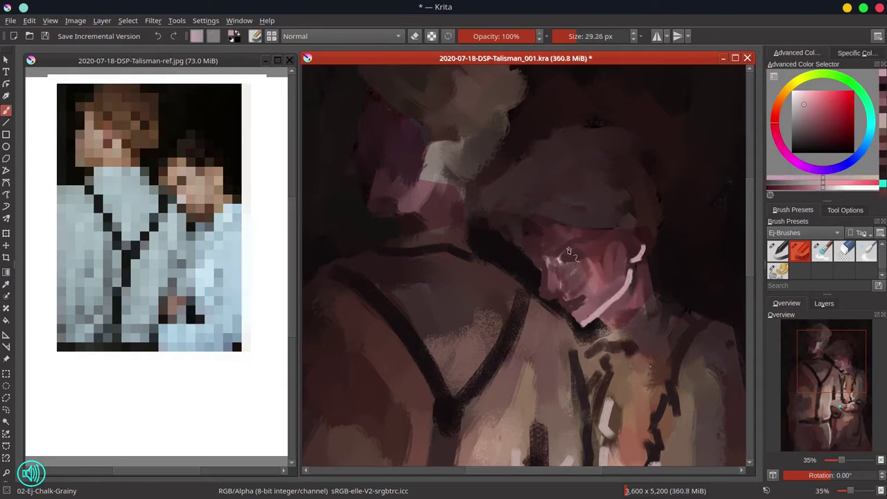
pyautogui.keyDown('ctrl'); pyautogui.click(539, 286); pyautogui.keyUp('ctrl')
pyautogui.moveTo(539, 289); pyautogui.dragTo(544, 298)
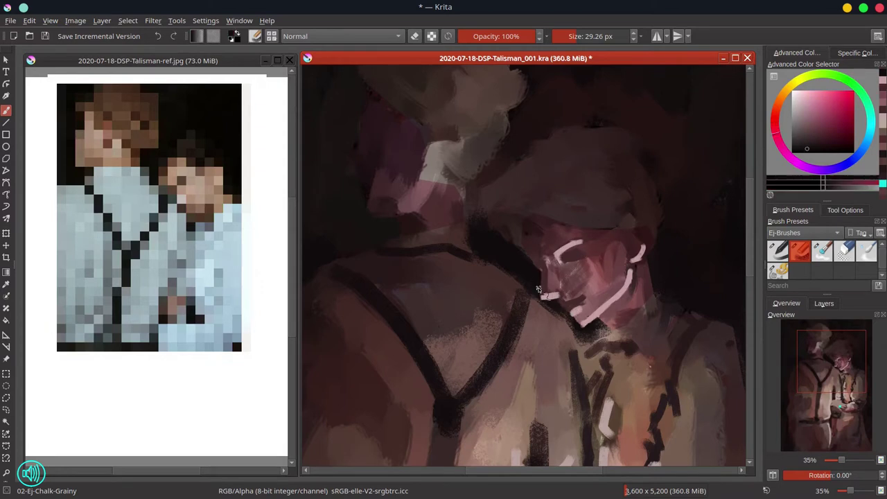
# Sample a dark tone and paint the shorter man's eye and the shadow under his brow
pyautogui.keyDown('ctrl'); pyautogui.click(568, 252); pyautogui.keyUp('ctrl')
pyautogui.moveTo(569, 255); pyautogui.dragTo(553, 250)
pyautogui.moveTo(536, 263); pyautogui.dragTo(580, 254)
# Sample a light pink and outline the lower edge of the shorter man's cap brim
pyautogui.keyDown('ctrl'); pyautogui.click(609, 303); pyautogui.keyUp('ctrl')
pyautogui.moveTo(473, 227)
pyautogui.mouseDown()
pyautogui.moveTo(536, 213)
pyautogui.moveTo(643, 228)
pyautogui.mouseUp()
pyautogui.moveTo(576, 223)
pyautogui.mouseDown()
pyautogui.moveTo(620, 230)
pyautogui.moveTo(654, 222)
pyautogui.mouseUp()
# Sample a dark tone and draw crease lines across the crown and back of the shorter man's cap
pyautogui.keyDown('ctrl'); pyautogui.click(509, 211); pyautogui.keyUp('ctrl')
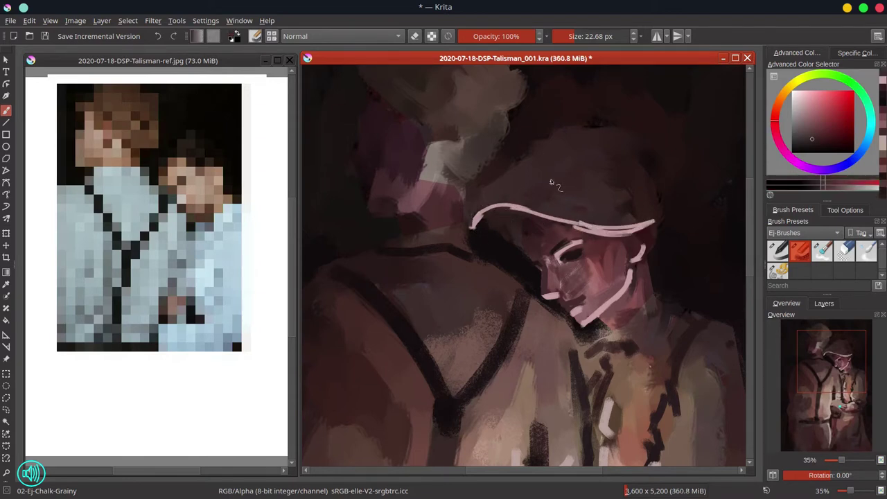
pyautogui.moveTo(543, 156); pyautogui.dragTo(615, 173)
pyautogui.moveTo(651, 207); pyautogui.dragTo(630, 170)
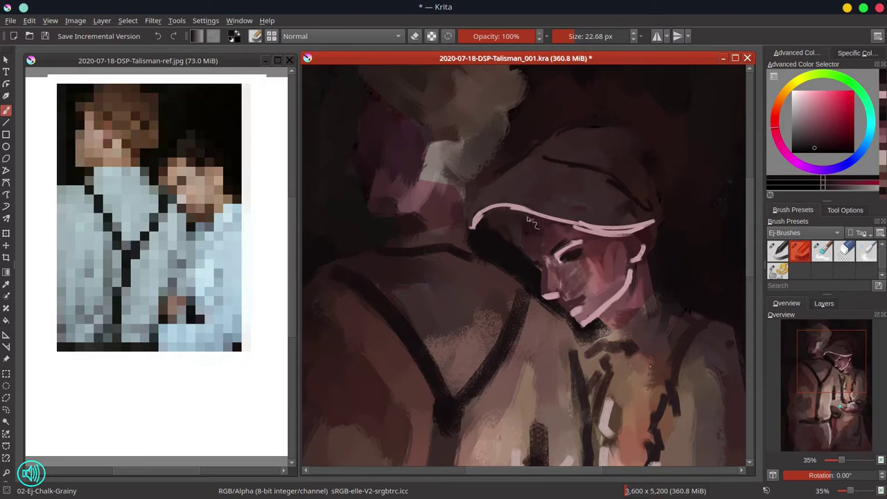
# Sample the pale tone near the taller man's ear and draw light lines around his ear, hairline and the back of his head
pyautogui.keyDown('ctrl'); pyautogui.click(449, 150); pyautogui.keyUp('ctrl')
pyautogui.moveTo(450, 149)
pyautogui.mouseDown()
pyautogui.moveTo(482, 174)
pyautogui.moveTo(467, 169)
pyautogui.mouseUp()
pyautogui.moveTo(455, 148); pyautogui.dragTo(465, 165)
pyautogui.moveTo(500, 197)
pyautogui.mouseDown()
pyautogui.moveTo(547, 128)
pyautogui.moveTo(543, 97)
pyautogui.moveTo(558, 121)
pyautogui.mouseUp()
# Sample the cap's brown and paint a visor extending forward from the taller man's cap
pyautogui.keyDown('ctrl'); pyautogui.click(553, 95); pyautogui.keyUp('ctrl')
pyautogui.moveTo(423, 99)
pyautogui.mouseDown()
pyautogui.moveTo(469, 145)
pyautogui.moveTo(431, 131)
pyautogui.moveTo(502, 97)
pyautogui.mouseUp()
pyautogui.keyDown('ctrl'); pyautogui.click(458, 124); pyautogui.keyUp('ctrl')
# Sample dark and pink tones and define the taller man's face contour, jaw and chin
pyautogui.keyDown('ctrl'); pyautogui.click(455, 178); pyautogui.keyUp('ctrl')
pyautogui.moveTo(454, 175)
pyautogui.mouseDown()
pyautogui.moveTo(441, 213)
pyautogui.moveTo(454, 274)
pyautogui.moveTo(471, 269)
pyautogui.mouseUp()
pyautogui.keyDown('ctrl'); pyautogui.click(455, 201); pyautogui.keyUp('ctrl')
pyautogui.keyDown('ctrl'); pyautogui.click(489, 267); pyautogui.keyUp('ctrl')
pyautogui.moveTo(484, 266)
pyautogui.mouseDown()
pyautogui.moveTo(456, 286)
pyautogui.moveTo(487, 284)
pyautogui.mouseUp()
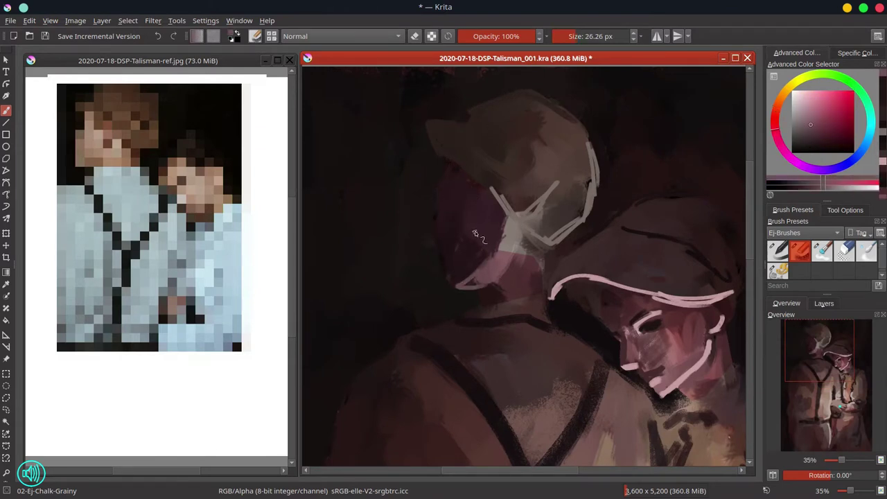
# Sample nearby tones and paint the taller man's ear edge and collar, with broader pink strokes down his neck
pyautogui.keyDown('ctrl'); pyautogui.click(502, 233); pyautogui.keyUp('ctrl')
pyautogui.keyDown('ctrl'); pyautogui.click(509, 228); pyautogui.keyUp('ctrl')
pyautogui.moveTo(508, 224); pyautogui.dragTo(492, 240)
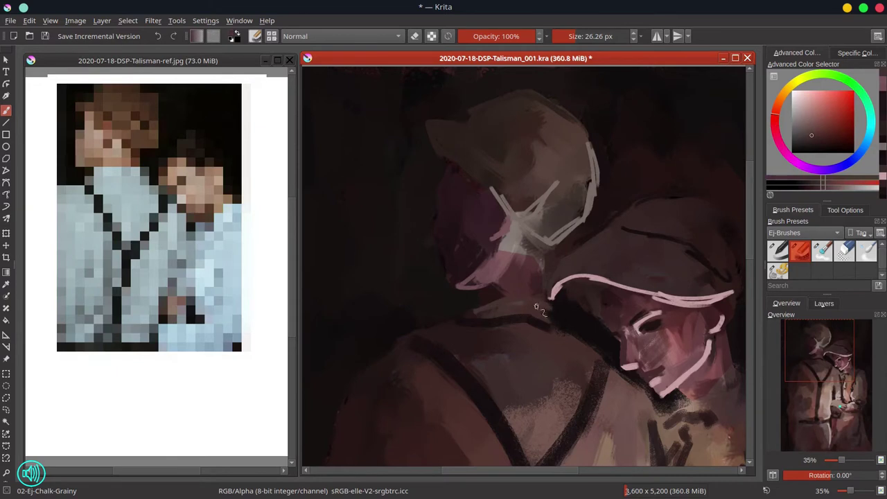
pyautogui.keyDown('ctrl'); pyautogui.click(512, 267); pyautogui.keyUp('ctrl')
pyautogui.keyDown('shift'); pyautogui.moveTo(500, 276); pyautogui.dragTo(488, 305); pyautogui.keyUp('shift')
pyautogui.moveTo(510, 274); pyautogui.dragTo(500, 304)
# Sample a dark reddish tone, enlarge the brush and paint the taller man's cheek and facial profile
pyautogui.keyDown('ctrl'); pyautogui.click(479, 251); pyautogui.keyUp('ctrl')
pyautogui.keyDown('shift'); pyautogui.moveTo(471, 243); pyautogui.dragTo(478, 243); pyautogui.keyUp('shift')
pyautogui.moveTo(467, 238); pyautogui.dragTo(460, 266)
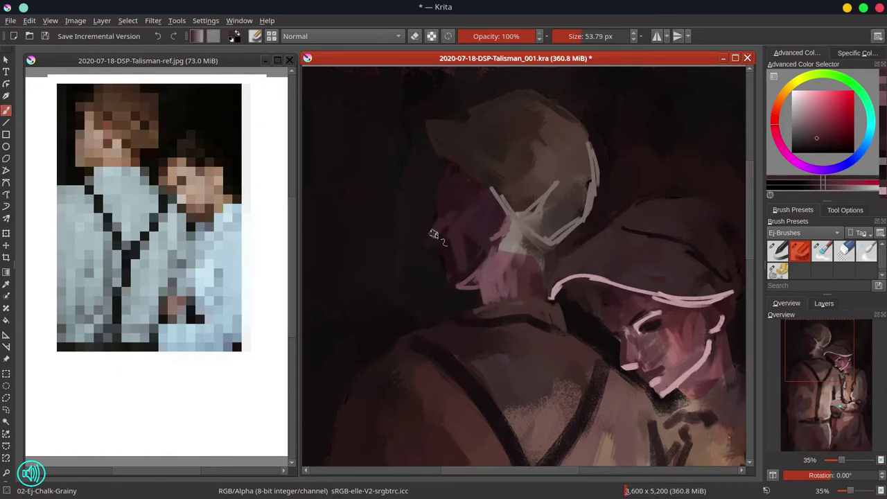
pyautogui.moveTo(433, 234)
pyautogui.mouseDown()
pyautogui.moveTo(495, 209)
pyautogui.moveTo(455, 276)
pyautogui.mouseUp()
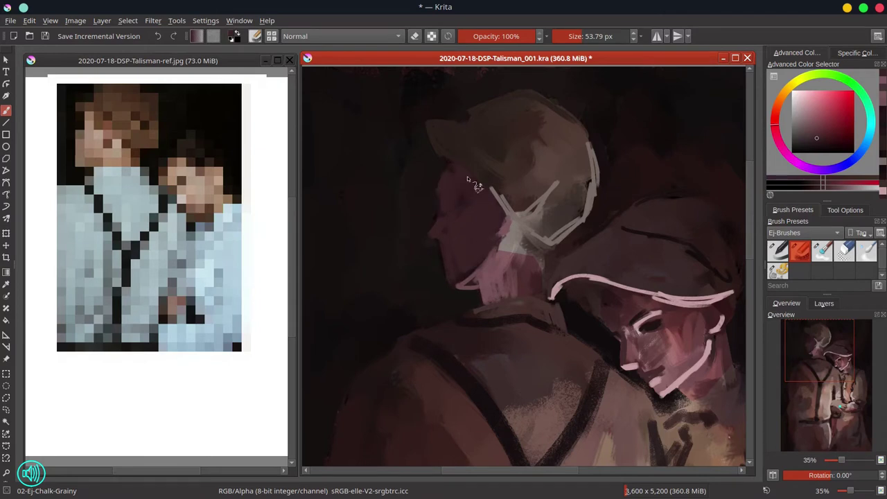
# Sample a dark tone, reduce the brush to about 28 px and draw the lower edge of the taller man's cap
pyautogui.keyDown('ctrl'); pyautogui.click(655, 324); pyautogui.keyUp('ctrl')
pyautogui.keyDown('shift'); pyautogui.moveTo(458, 197); pyautogui.dragTo(447, 194); pyautogui.keyUp('shift')
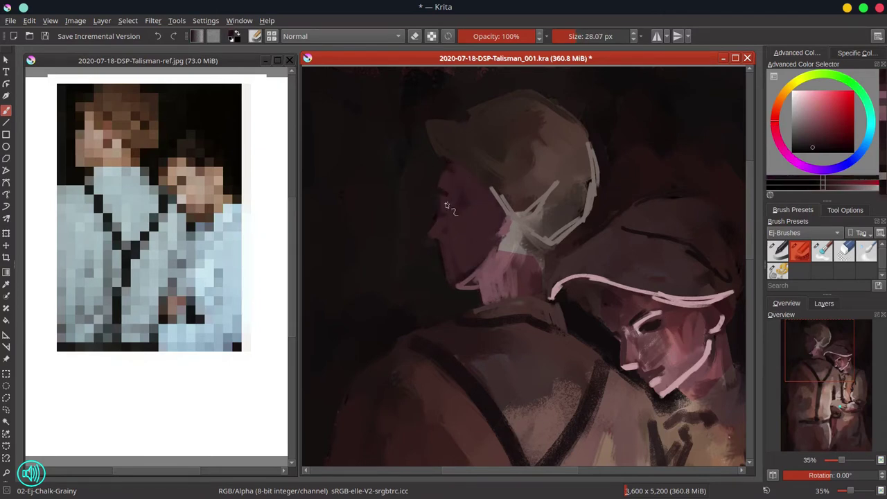
pyautogui.moveTo(497, 205)
pyautogui.mouseDown()
pyautogui.moveTo(503, 219)
pyautogui.moveTo(479, 189)
pyautogui.mouseUp()
# Sample a pale pink, draw highlights along the taller man's ear, neck and rear cap edge, and save the document
pyautogui.keyDown('ctrl'); pyautogui.click(629, 365); pyautogui.keyUp('ctrl')
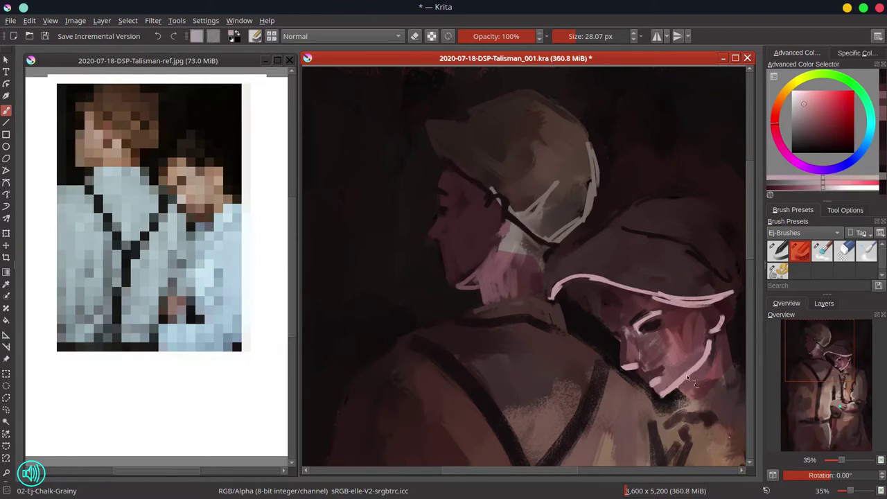
pyautogui.moveTo(530, 295); pyautogui.dragTo(554, 243)
pyautogui.moveTo(488, 237); pyautogui.dragTo(503, 212)
pyautogui.moveTo(552, 245)
pyautogui.mouseDown()
pyautogui.moveTo(570, 228)
pyautogui.moveTo(591, 184)
pyautogui.mouseUp()
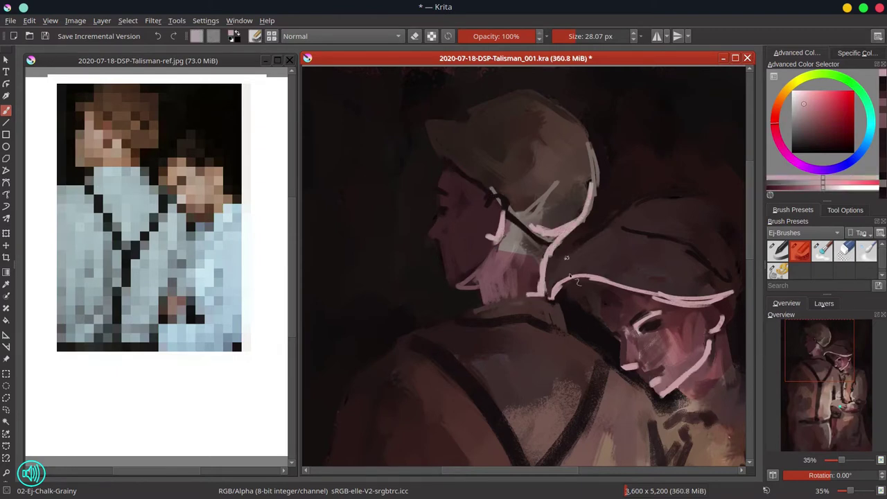
pyautogui.moveTo(631, 278); pyautogui.dragTo(611, 257)
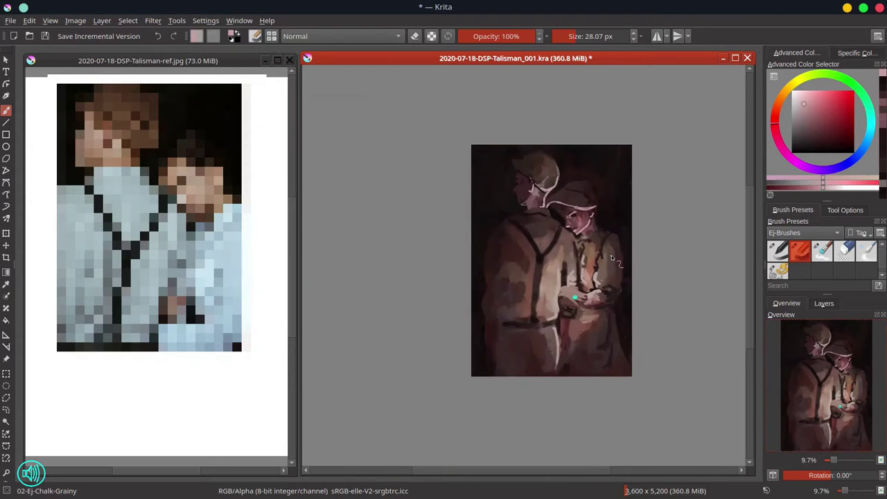
pyautogui.hotkey('ctrl', 's')
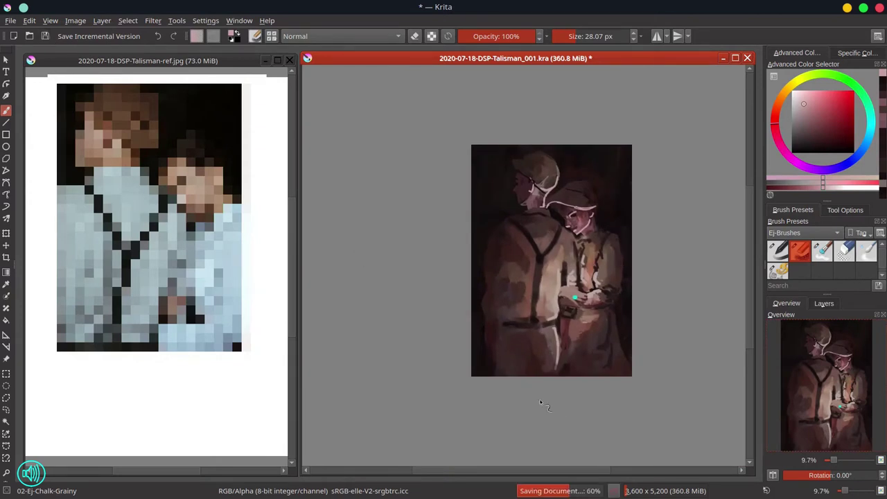
# Sample dark reddish-brown tones and shade the taller man's sleeve edge, shirt back and upper shoulders with a larger brush
pyautogui.keyDown('ctrl'); pyautogui.click(594, 263); pyautogui.keyUp('ctrl')
pyautogui.moveTo(502, 287); pyautogui.dragTo(519, 287)
pyautogui.moveTo(502, 283); pyautogui.dragTo(502, 396)
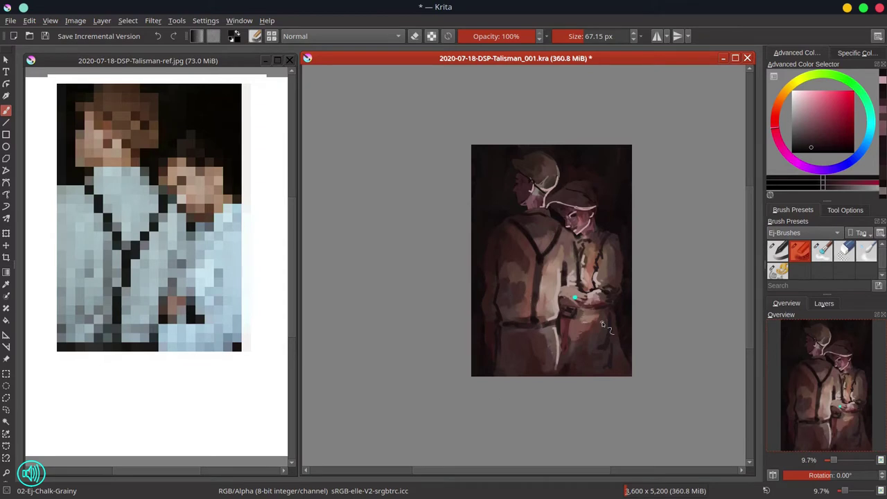
pyautogui.keyDown('ctrl'); pyautogui.click(507, 258); pyautogui.keyUp('ctrl')
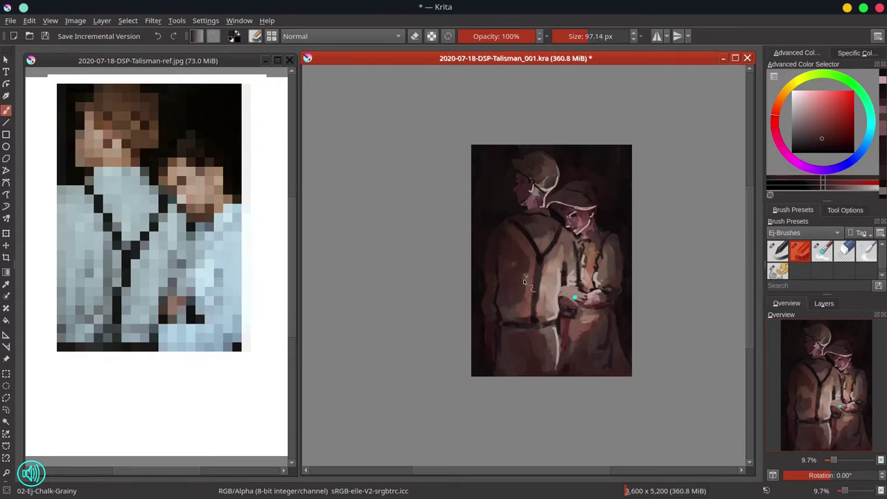
pyautogui.moveTo(523, 242); pyautogui.dragTo(534, 267)
pyautogui.keyDown('ctrl'); pyautogui.click(500, 228); pyautogui.keyUp('ctrl')
pyautogui.moveTo(527, 234); pyautogui.dragTo(535, 219)
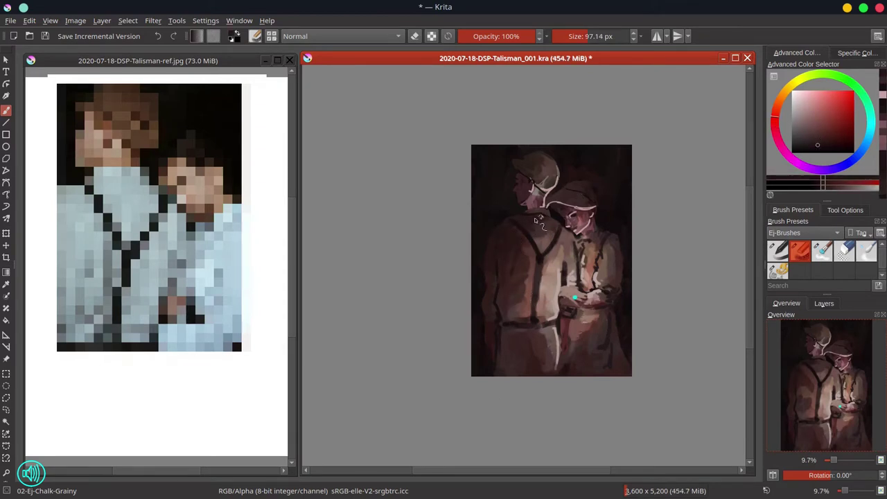
# Sample mid and light shirt tones, paint the taller man's back beside the suspenders and save the document
pyautogui.keyDown('ctrl'); pyautogui.click(521, 285); pyautogui.keyUp('ctrl')
pyautogui.keyDown('ctrl'); pyautogui.click(542, 277); pyautogui.keyUp('ctrl')
pyautogui.moveTo(524, 280)
pyautogui.mouseDown()
pyautogui.moveTo(521, 298)
pyautogui.moveTo(541, 292)
pyautogui.moveTo(510, 276)
pyautogui.mouseUp()
pyautogui.keyDown('ctrl'); pyautogui.click(552, 277); pyautogui.keyUp('ctrl')
pyautogui.keyDown('ctrl'); pyautogui.click(518, 306); pyautogui.keyUp('ctrl')
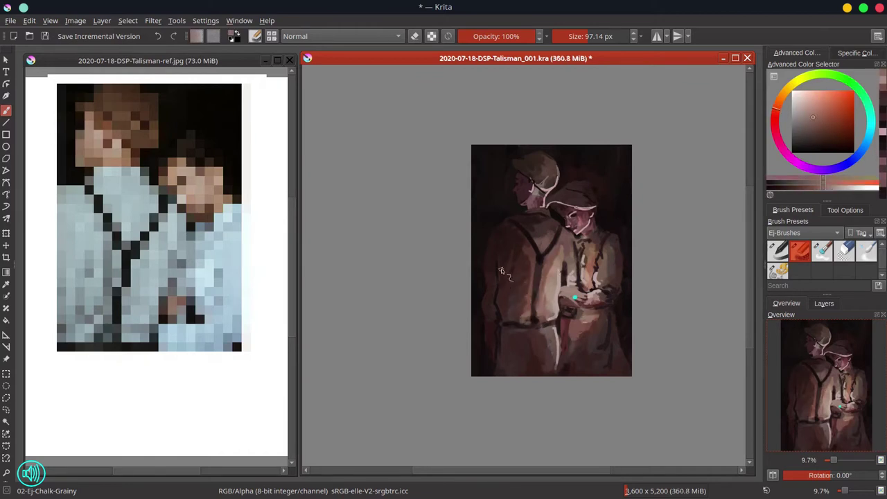
pyautogui.click(43, 38)
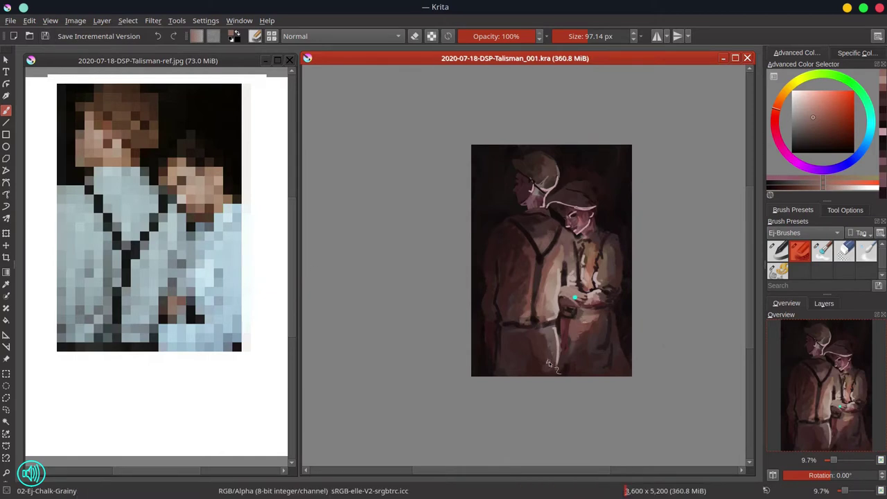
# Add a new layer, pick a bright turquoise and paint a broad glow around the hands with a brush of about 260 px
pyautogui.click(825, 305)
pyautogui.click(773, 474)
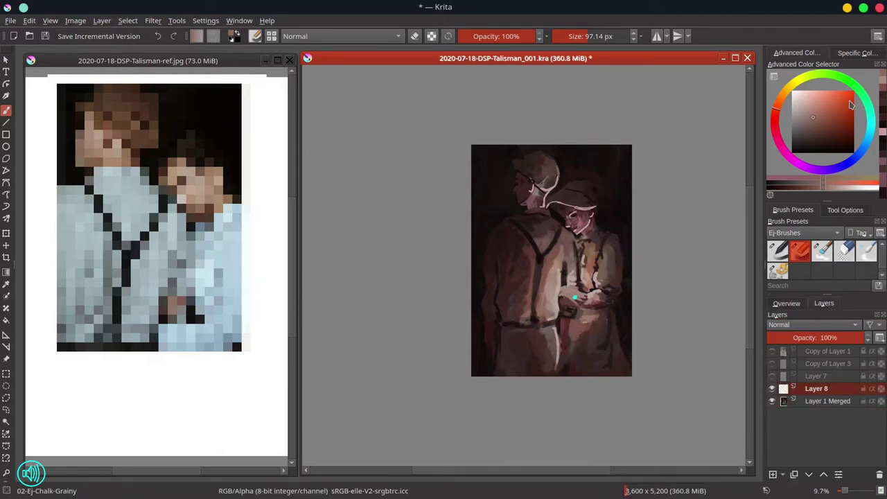
pyautogui.click(870, 122)
pyautogui.click(848, 96)
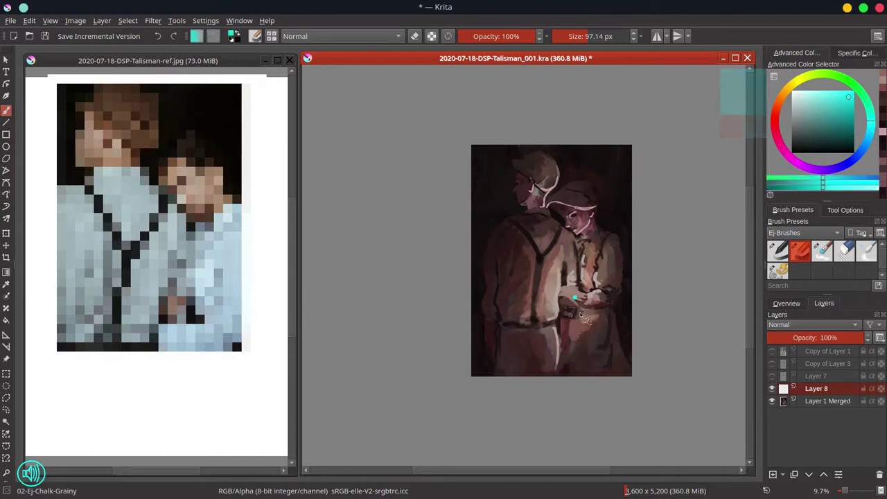
pyautogui.moveTo(575, 309)
pyautogui.keyDown('shift'); pyautogui.mouseDown()
pyautogui.moveTo(637, 248)
pyautogui.moveTo(565, 283)
pyautogui.moveTo(580, 298)
pyautogui.mouseUp(); pyautogui.keyUp('shift')
pyautogui.moveTo(570, 298); pyautogui.dragTo(592, 303)
pyautogui.moveTo(560, 278); pyautogui.dragTo(552, 304)
pyautogui.moveTo(581, 260); pyautogui.dragTo(576, 295)
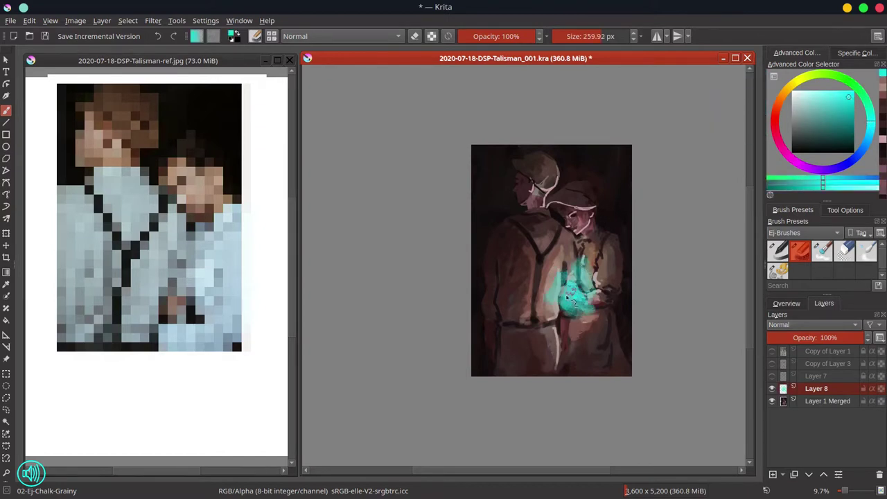
# Extend the turquoise glow onto the shorter figure's face, forearm and lower clothing and the taller man's neck
pyautogui.moveTo(571, 226); pyautogui.dragTo(589, 226)
pyautogui.moveTo(544, 206); pyautogui.dragTo(551, 186)
pyautogui.moveTo(581, 347)
pyautogui.mouseDown()
pyautogui.moveTo(601, 294)
pyautogui.moveTo(553, 321)
pyautogui.moveTo(604, 285)
pyautogui.mouseUp()
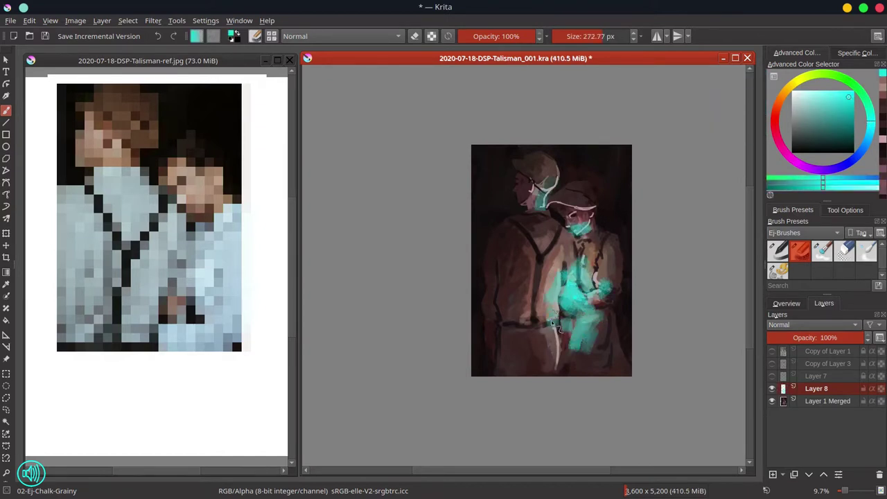
# Apply a Gaussian Blur with a 78.93 px radius to the turquoise glow layer
pyautogui.click(153, 21)
pyautogui.moveTo(325, 76)
pyautogui.click(378, 90)
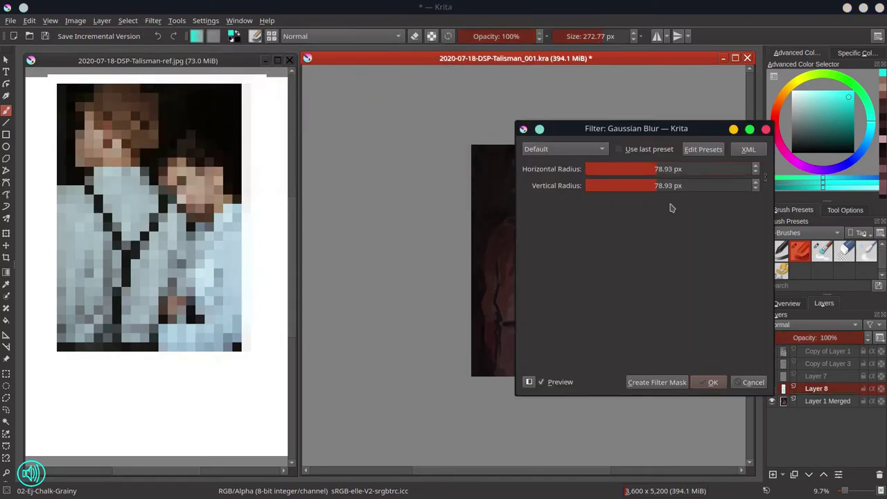
pyautogui.click(705, 379)
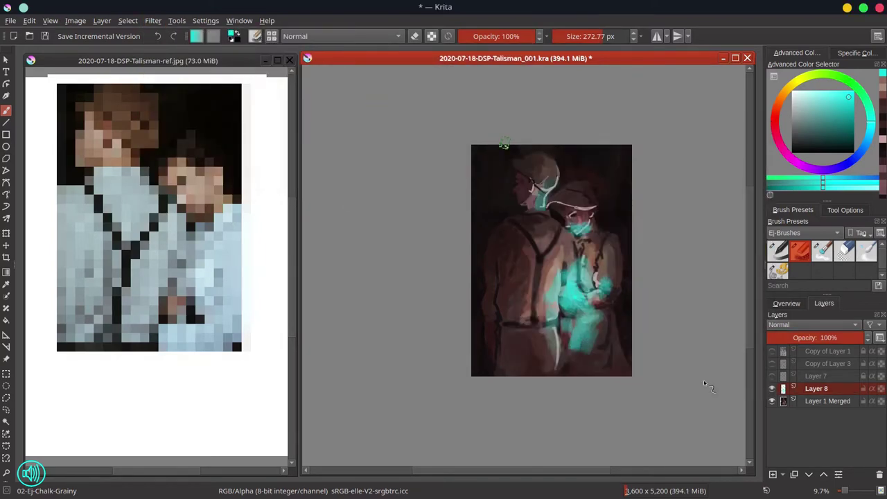
# Set the glow layer's blending mode to Color Dodge and save the document
pyautogui.click(811, 325)
pyautogui.click(789, 319)
pyautogui.click(45, 36)
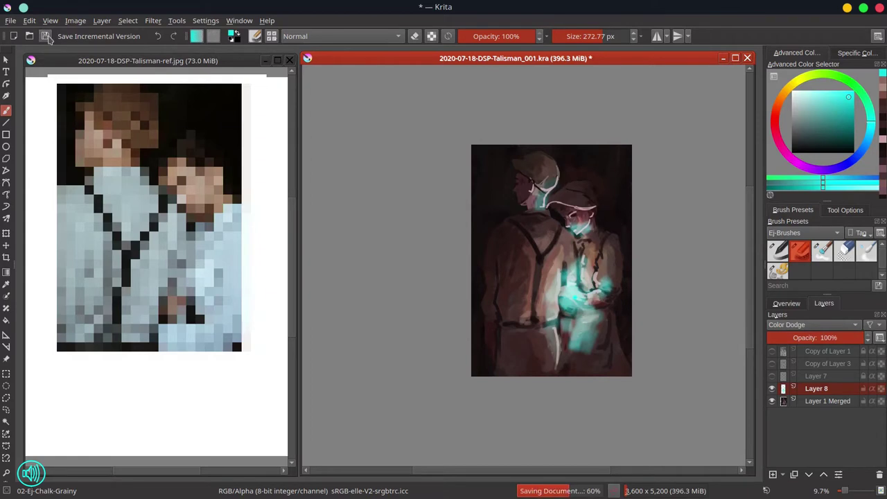
# Lower the turquoise glow layer's opacity and remove the separate layer from the layer stack
pyautogui.click(786, 303)
pyautogui.click(824, 303)
pyautogui.click(819, 338)
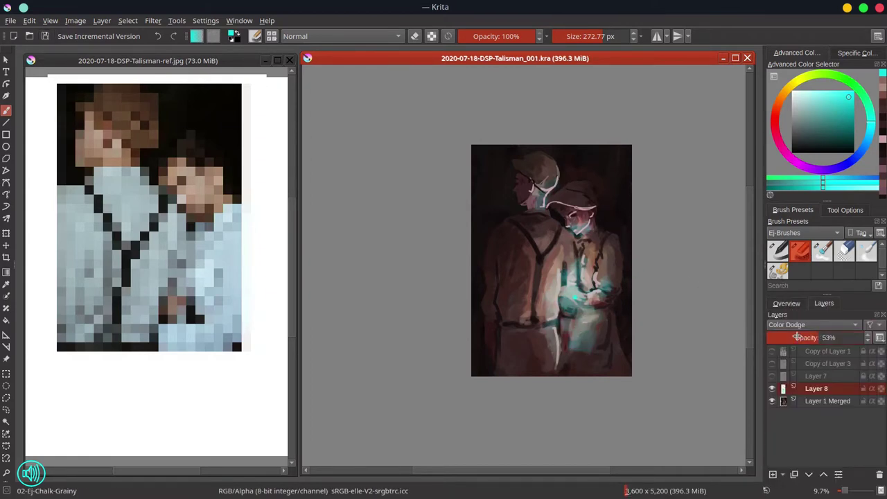
pyautogui.click(796, 338)
pyautogui.hotkey('ctrl', 'e')
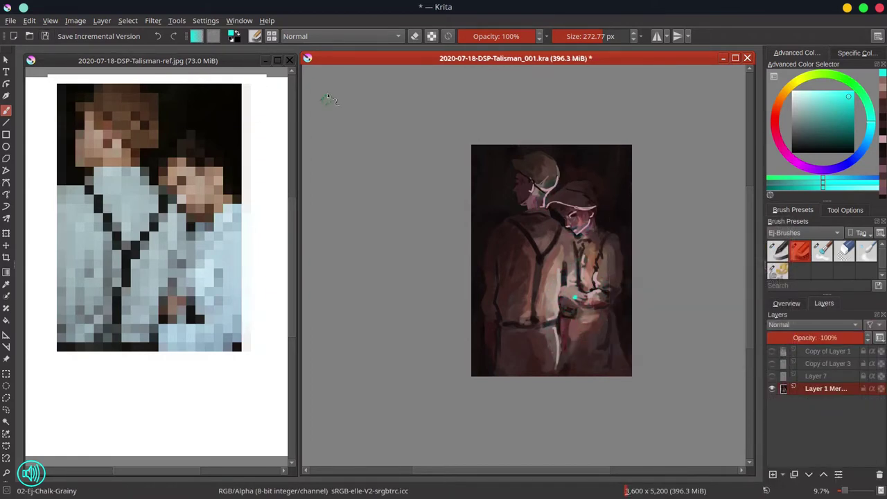
# Try turquoise strokes over the hands with the chalk brush in Color Dodge mode, and undo them
pyautogui.click(378, 39)
pyautogui.click(347, 90)
pyautogui.moveTo(578, 302); pyautogui.dragTo(580, 302)
pyautogui.moveTo(574, 297)
pyautogui.mouseDown()
pyautogui.moveTo(582, 298)
pyautogui.moveTo(572, 279)
pyautogui.moveTo(572, 297)
pyautogui.mouseUp()
pyautogui.hotkey('ctrl', 'z')
pyautogui.hotkey('ctrl', 'z')
pyautogui.hotkey('ctrl', 'z')
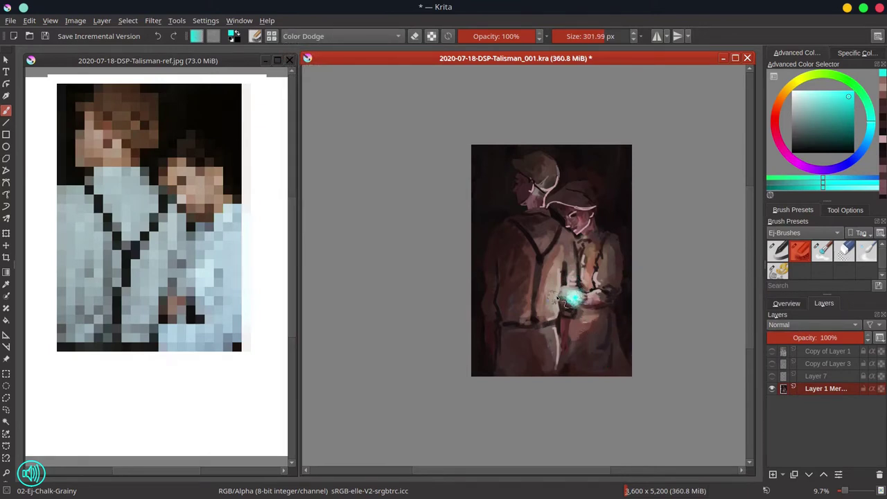
# Switch to the Basic-Round brush and set it to Color Dodge blending at 36% opacity
pyautogui.press('/')
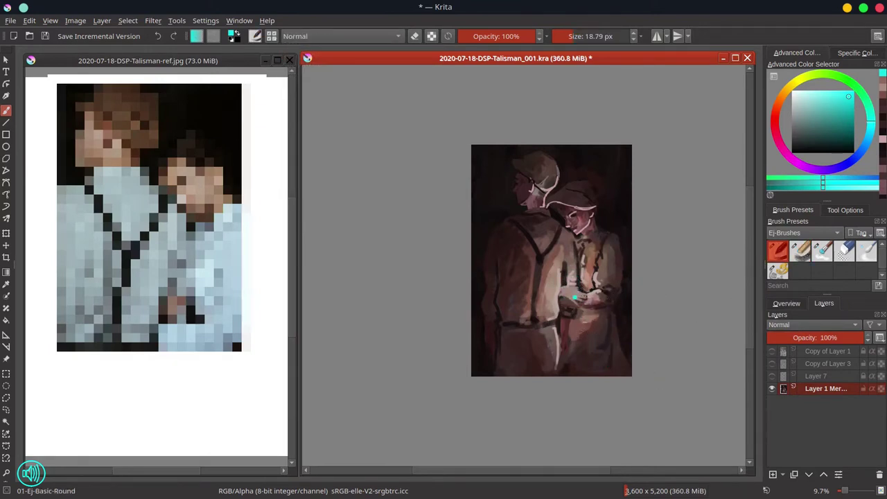
pyautogui.hotkey('ctrl', 'z')
pyautogui.click(357, 37)
pyautogui.click(356, 54)
pyautogui.moveTo(574, 298)
pyautogui.mouseDown()
pyautogui.moveTo(600, 287)
pyautogui.moveTo(598, 272)
pyautogui.moveTo(570, 283)
pyautogui.mouseUp()
pyautogui.hotkey('ctrl', 'z')
pyautogui.click(487, 37)
# Try turquoise Color Dodge glow strokes over the hands, forearms and shirts, and undo them
pyautogui.moveTo(559, 279); pyautogui.dragTo(559, 315)
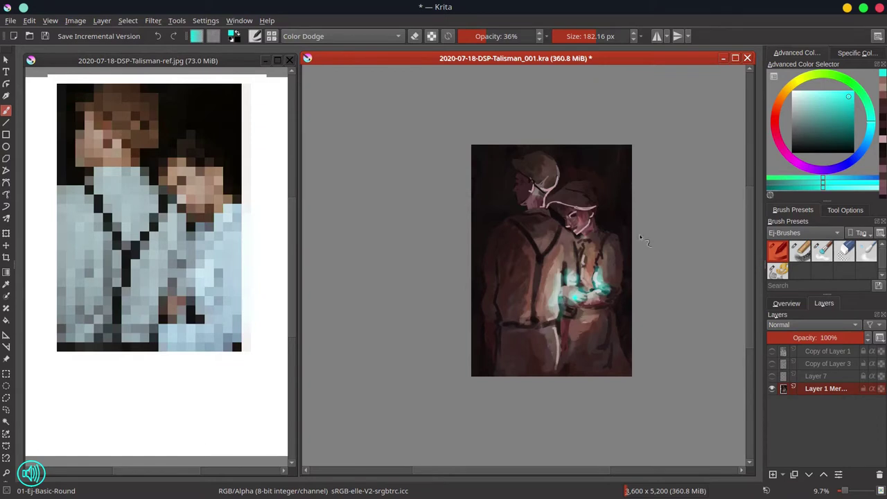
pyautogui.hotkey('ctrl', 'z')
pyautogui.hotkey('ctrl', 'z')
pyautogui.hotkey('ctrl', 'z')
pyautogui.hotkey('ctrl', 'z')
pyautogui.hotkey('ctrl', 'z')
pyautogui.hotkey('ctrl', 'z')
pyautogui.hotkey('ctrl', 'z')
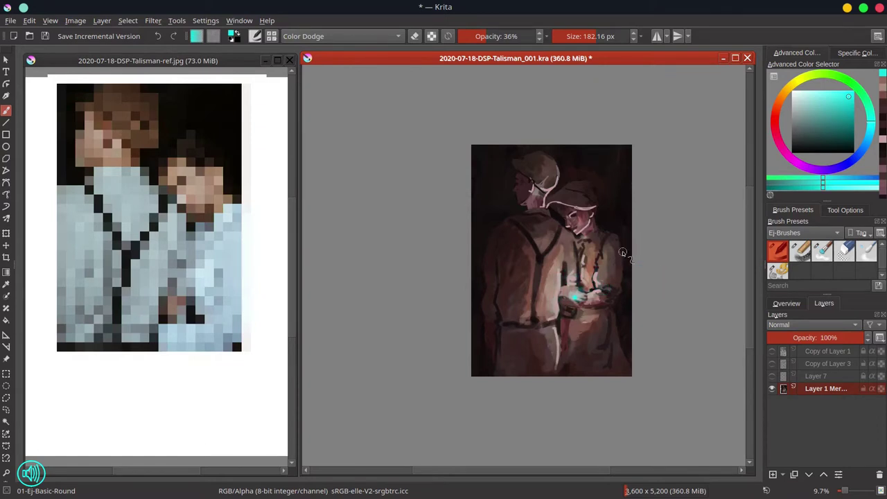
pyautogui.moveTo(599, 287); pyautogui.dragTo(645, 287)
pyautogui.moveTo(575, 296); pyautogui.dragTo(576, 296)
pyautogui.moveTo(580, 320)
pyautogui.mouseDown()
pyautogui.moveTo(599, 227)
pyautogui.moveTo(651, 240)
pyautogui.moveTo(632, 280)
pyautogui.mouseUp()
pyautogui.hotkey('ctrl', 'z')
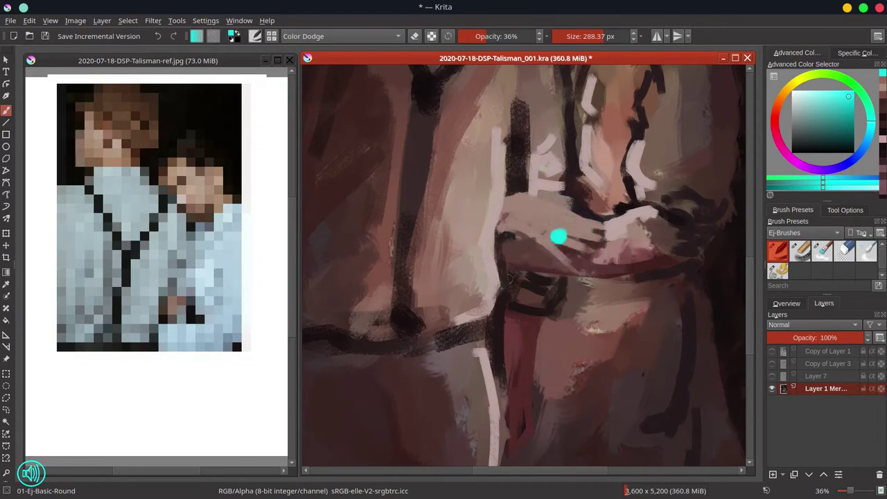
# Save the document, add a new layer above the painting and change its blending mode for the glow
pyautogui.hotkey('ctrl', 's')
pyautogui.click(772, 475)
pyautogui.click(803, 325)
pyautogui.click(802, 330)
pyautogui.moveTo(579, 227)
pyautogui.mouseDown()
pyautogui.moveTo(558, 252)
pyautogui.moveTo(588, 261)
pyautogui.moveTo(544, 224)
pyautogui.moveTo(470, 237)
pyautogui.moveTo(566, 236)
pyautogui.mouseUp()
pyautogui.hotkey('ctrl', 'z')
# Pick a saturated orange-red and paint a warm glow over the light spot and surrounding fingers
pyautogui.click(776, 109)
pyautogui.hotkey('ctrl', 'z')
pyautogui.moveTo(558, 234); pyautogui.dragTo(574, 237)
pyautogui.moveTo(546, 225)
pyautogui.mouseDown()
pyautogui.moveTo(576, 252)
pyautogui.moveTo(573, 244)
pyautogui.mouseUp()
pyautogui.moveTo(545, 241)
pyautogui.mouseDown()
pyautogui.moveTo(576, 223)
pyautogui.moveTo(580, 259)
pyautogui.mouseUp()
pyautogui.click(789, 304)
pyautogui.scroll(-3, 600, 220)
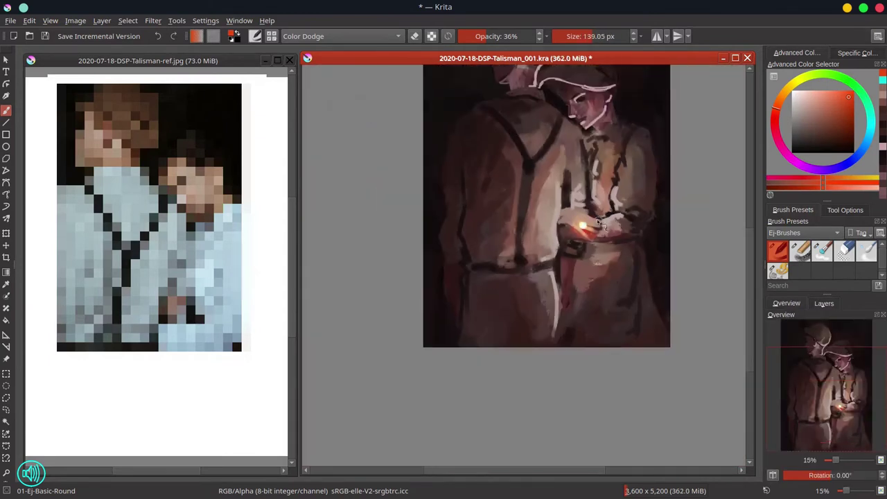
# Paint orange-red light on the shorter figure's face, shirt folds and cuffs and the taller man's shirt edge
pyautogui.moveTo(600, 126)
pyautogui.mouseDown()
pyautogui.moveTo(579, 117)
pyautogui.moveTo(582, 98)
pyautogui.mouseUp()
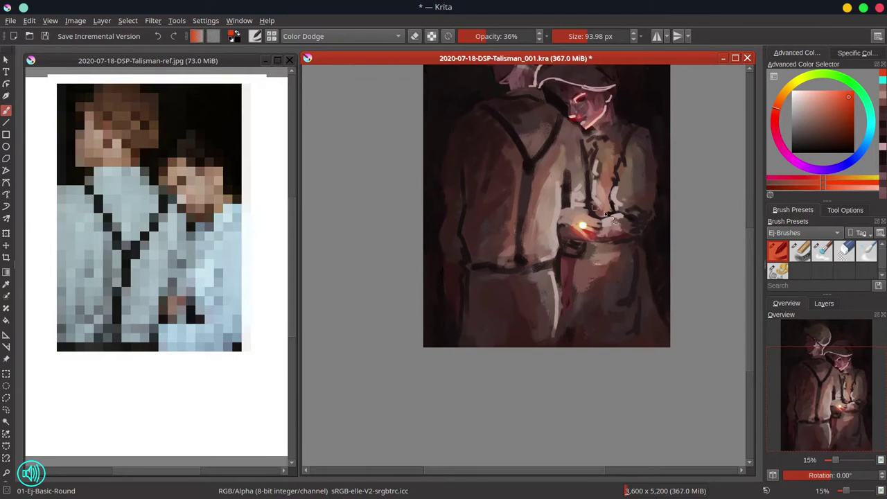
pyautogui.press(']')
pyautogui.moveTo(595, 173)
pyautogui.mouseDown()
pyautogui.moveTo(610, 212)
pyautogui.moveTo(593, 183)
pyautogui.mouseUp()
pyautogui.moveTo(587, 201)
pyautogui.mouseDown()
pyautogui.moveTo(573, 211)
pyautogui.moveTo(570, 183)
pyautogui.mouseUp()
pyautogui.press(']')
pyautogui.moveTo(557, 188)
pyautogui.mouseDown()
pyautogui.moveTo(546, 240)
pyautogui.moveTo(620, 208)
pyautogui.moveTo(613, 186)
pyautogui.mouseUp()
# Add orange-red light to the taller man's neck and rear cap edge, and save an incremental version
pyautogui.moveTo(523, 77); pyautogui.dragTo(516, 156)
pyautogui.moveTo(545, 126); pyautogui.dragTo(523, 148)
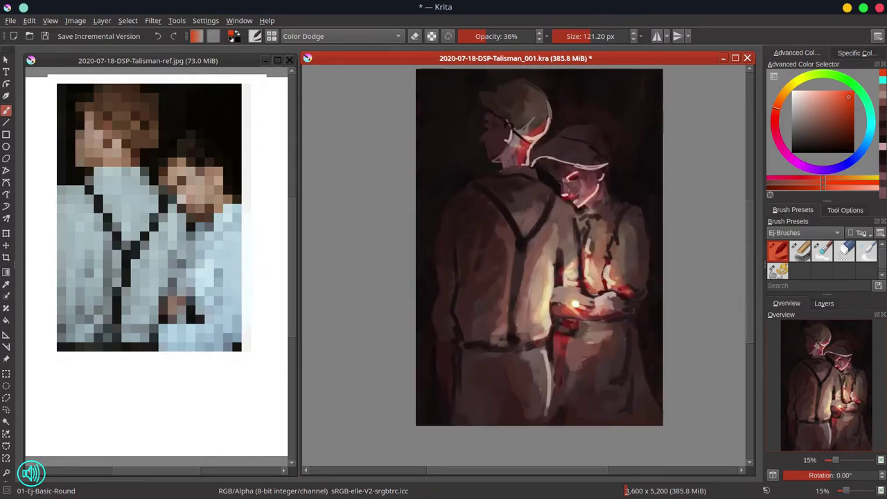
pyautogui.hotkey('ctrl', 'alt', 's')
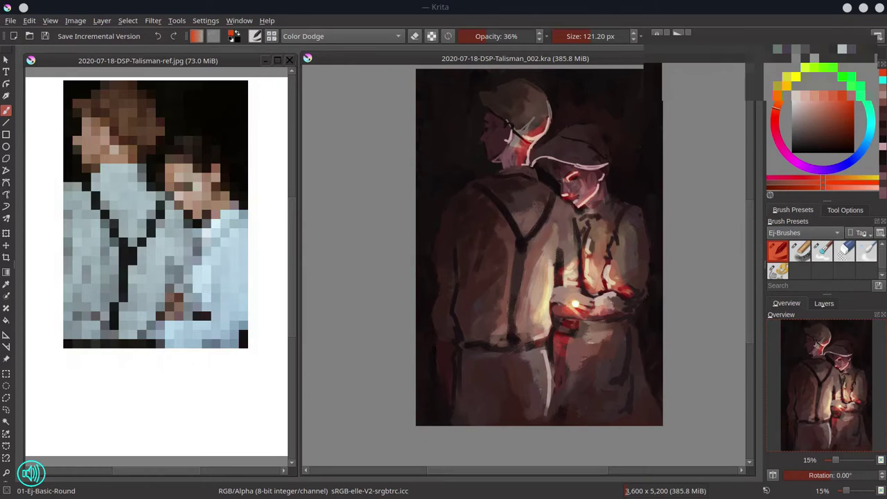
# Merge the glow layer with the painting layer below it
pyautogui.click(822, 305)
pyautogui.rightClick(828, 388)
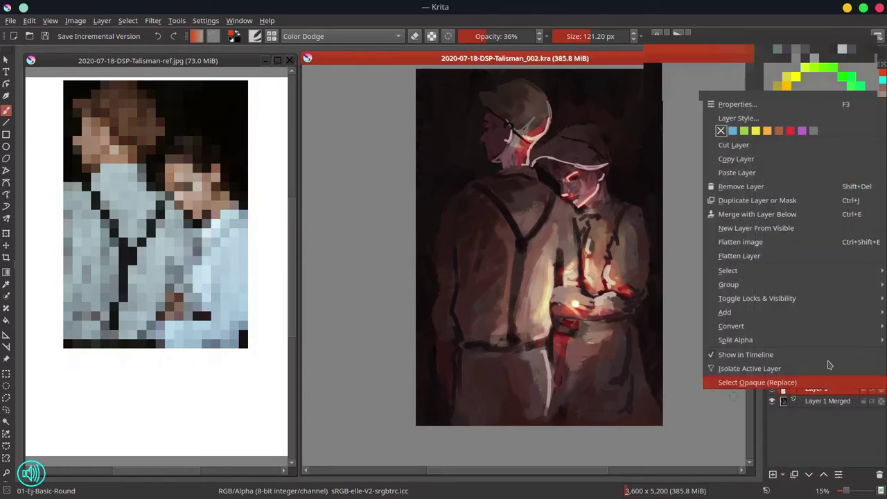
pyautogui.click(782, 215)
# Use the Blender-Textured-Soft brush to soften the red glow around the hands, the shorter figure's face and the taller man's neck
pyautogui.click(822, 251)
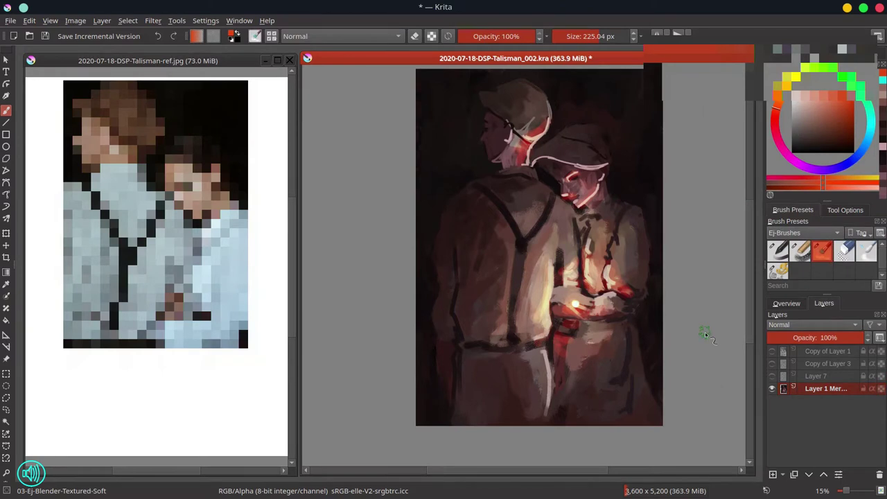
pyautogui.moveTo(579, 265)
pyautogui.keyDown('shift'); pyautogui.mouseDown()
pyautogui.moveTo(537, 265)
pyautogui.moveTo(622, 293)
pyautogui.moveTo(574, 303)
pyautogui.mouseUp(); pyautogui.keyUp('shift')
pyautogui.moveTo(568, 312); pyautogui.dragTo(586, 316)
pyautogui.moveTo(567, 203)
pyautogui.mouseDown()
pyautogui.moveTo(576, 177)
pyautogui.moveTo(578, 201)
pyautogui.moveTo(586, 202)
pyautogui.moveTo(574, 156)
pyautogui.moveTo(528, 144)
pyautogui.moveTo(515, 157)
pyautogui.moveTo(546, 138)
pyautogui.mouseUp()
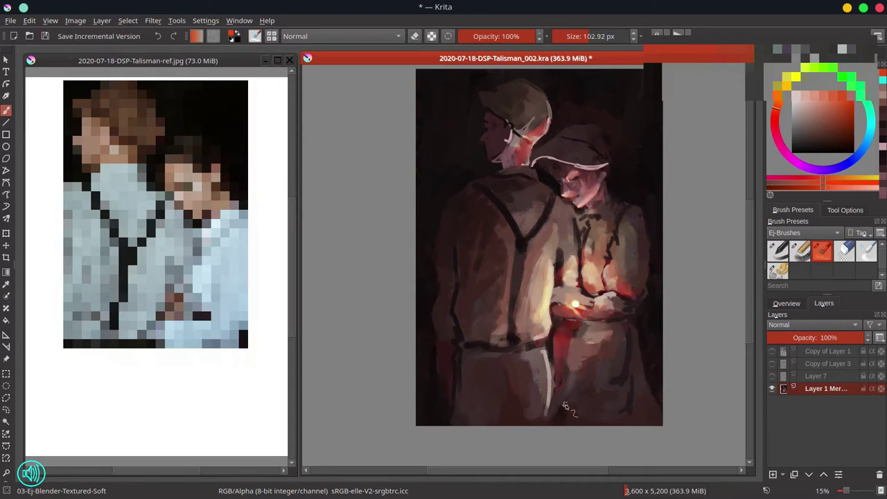
# Lower the painting layer's opacity to 43% and show the reference photo layer Copy of Layer 1
pyautogui.click(794, 303)
pyautogui.click(820, 304)
pyautogui.click(809, 338)
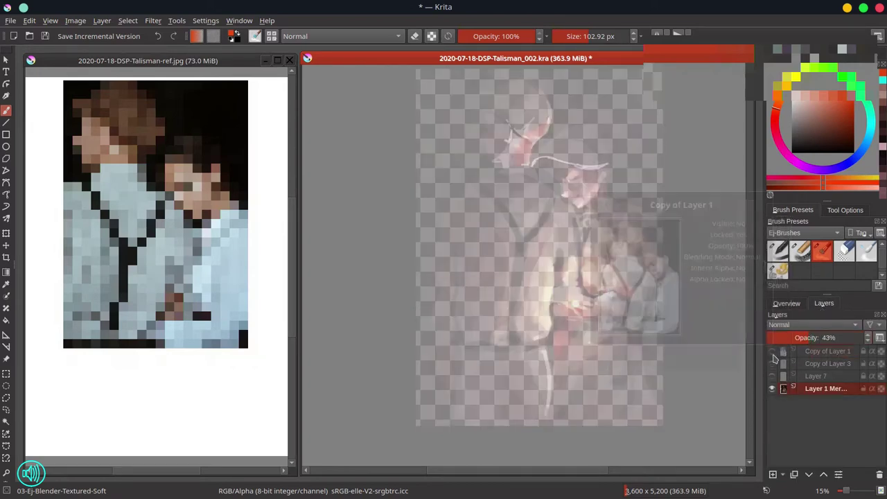
pyautogui.click(772, 353)
pyautogui.click(804, 351)
# Make the reference photo layer semi-transparent and set the painting layer's opacity to about 51%
pyautogui.click(828, 388)
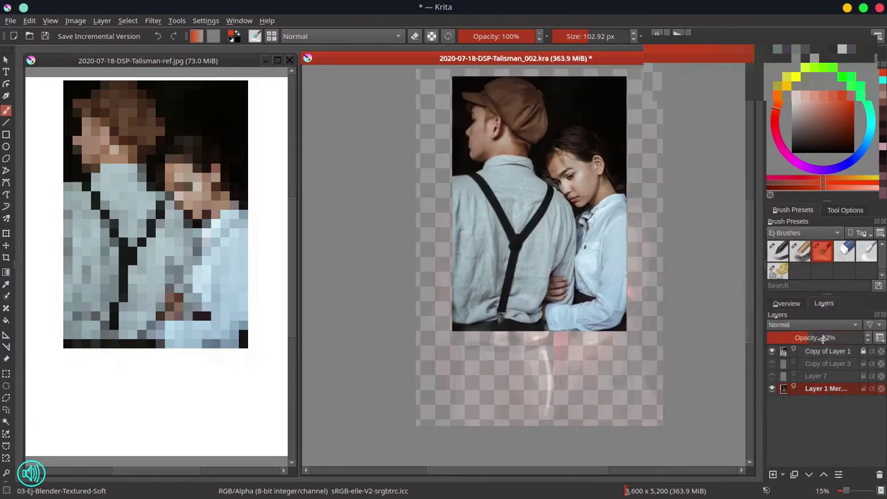
pyautogui.moveTo(823, 338); pyautogui.dragTo(864, 338)
pyautogui.click(827, 351)
pyautogui.click(815, 338)
pyautogui.click(826, 390)
pyautogui.click(816, 337)
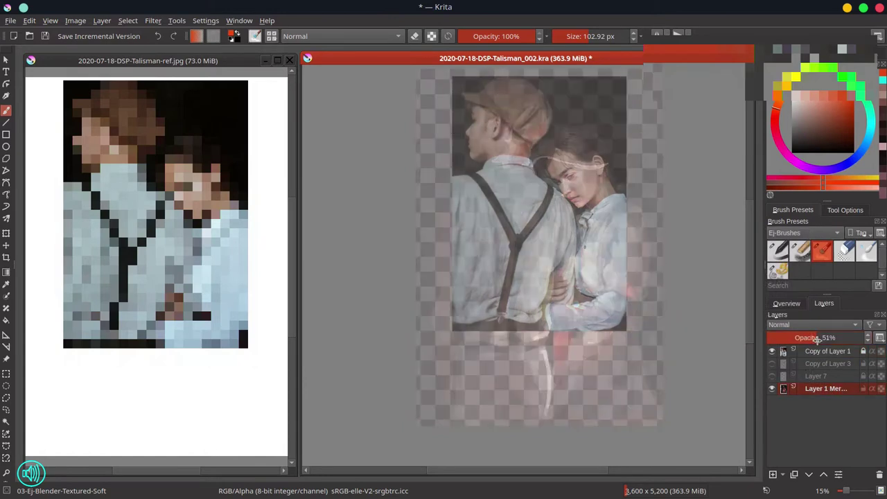
# Delete Layer 7 and rename the layer Copy of Layer 3 as initial sketch
pyautogui.click(839, 379)
pyautogui.click(878, 474)
pyautogui.doubleClick(833, 362)
pyautogui.write('Initial Sketch')
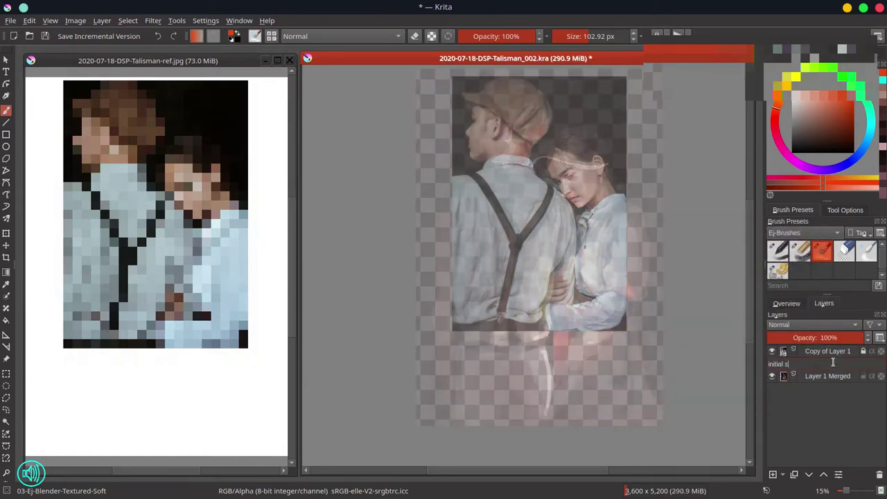
pyautogui.press('Return')
# Put the initial sketch layer in a group named originals at the top of the stack, collapse it and hide it
pyautogui.rightClick(824, 351)
pyautogui.moveTo(727, 247)
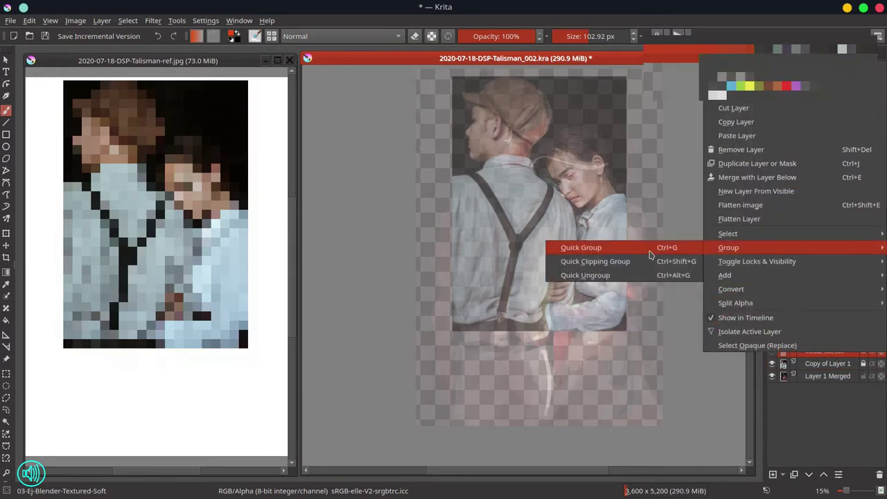
pyautogui.click(582, 245)
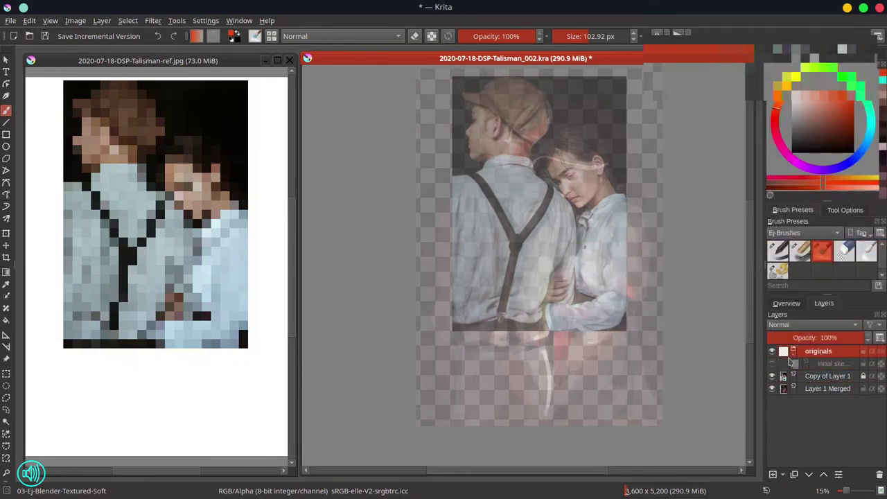
pyautogui.click(794, 354)
pyautogui.click(772, 351)
# Add a new paint layer above Copy of Layer 1, set the painting colour to black and save the document
pyautogui.click(825, 363)
pyautogui.click(773, 475)
pyautogui.moveTo(798, 147); pyautogui.dragTo(780, 161)
pyautogui.click(45, 36)
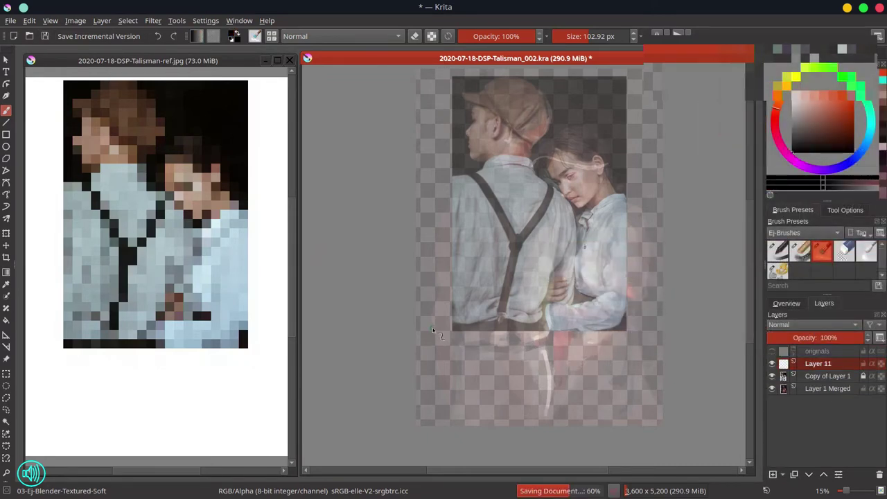
# Hide the Layer 1 Merged painting layer and set the opacity of Copy of Layer 1 to about 67%
pyautogui.click(770, 390)
pyautogui.click(826, 376)
pyautogui.click(835, 337)
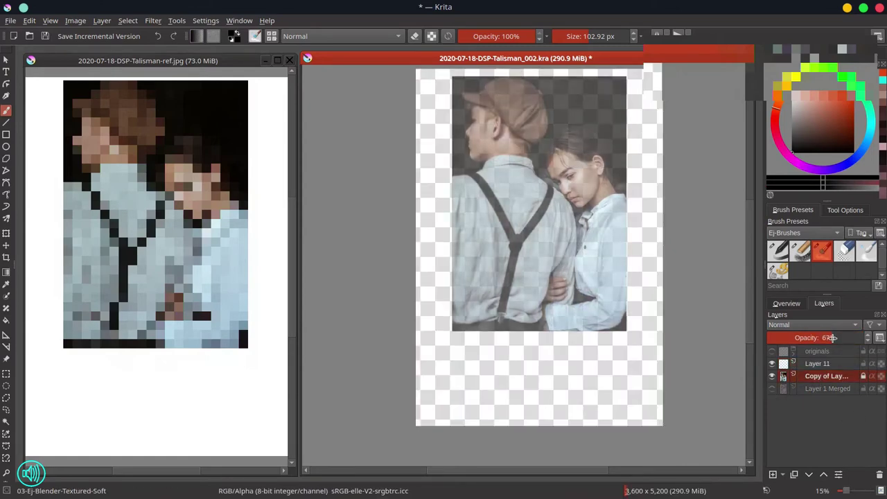
# Make Layer 11 active, choose the Ej-Basic-Round brush with Normal blending mode and save the document
pyautogui.click(829, 365)
pyautogui.scroll(4, 497, 293)
pyautogui.moveTo(644, 151); pyautogui.dragTo(488, 392)
pyautogui.click(799, 251)
pyautogui.click(778, 251)
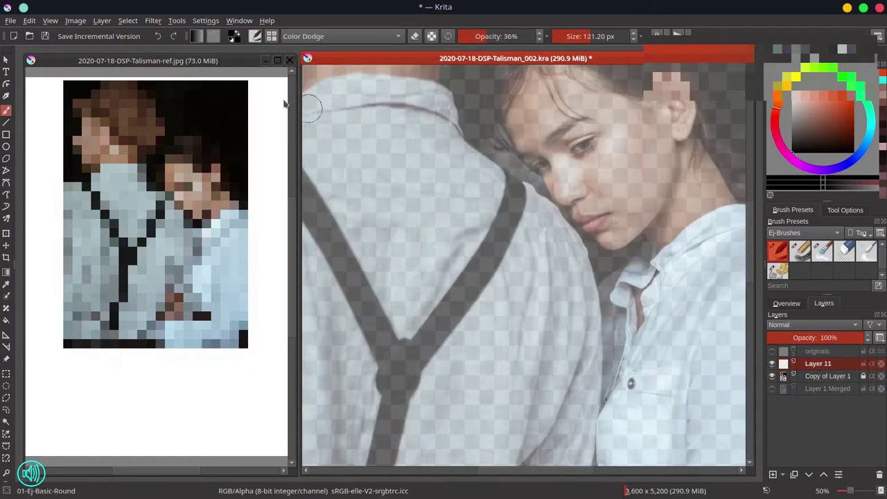
pyautogui.click(339, 36)
pyautogui.click(333, 108)
pyautogui.click(45, 36)
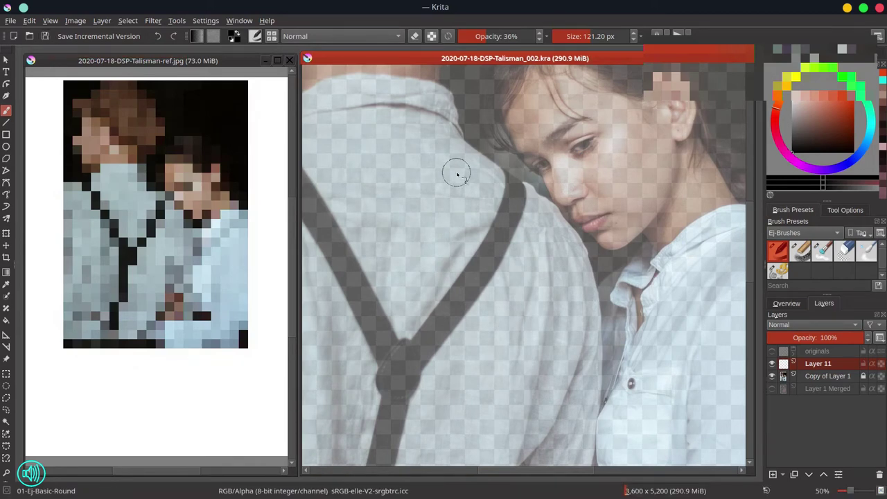
# Set the brush to 100% opacity and a size of about 9 px for line work on the woman's face
pyautogui.moveTo(555, 180); pyautogui.dragTo(511, 179)
pyautogui.moveTo(590, 137)
pyautogui.mouseDown()
pyautogui.moveTo(519, 235)
pyautogui.moveTo(486, 222)
pyautogui.mouseUp()
pyautogui.press('[')
pyautogui.moveTo(489, 40); pyautogui.dragTo(534, 38)
pyautogui.press('[')
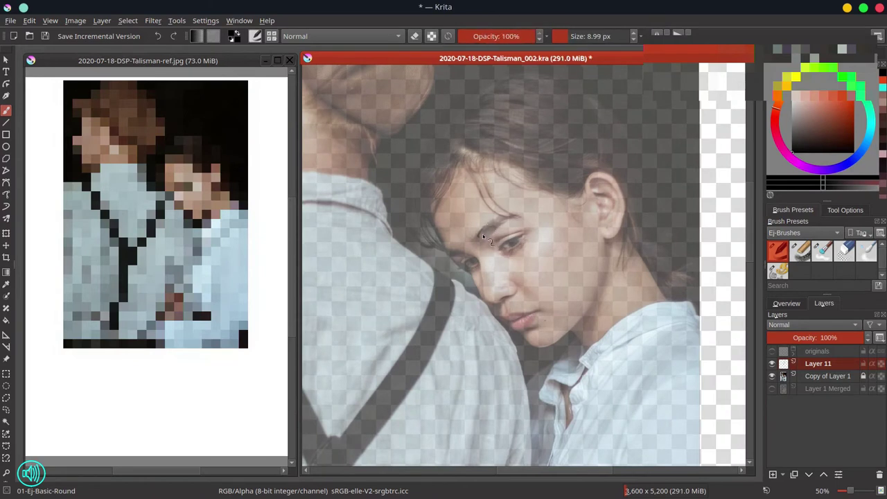
# Trace the woman's eyebrows, eyes, nose, lips and jawline over the reference photo
pyautogui.moveTo(506, 224); pyautogui.dragTo(518, 216)
pyautogui.moveTo(448, 251)
pyautogui.mouseDown()
pyautogui.moveTo(478, 262)
pyautogui.moveTo(489, 300)
pyautogui.mouseUp()
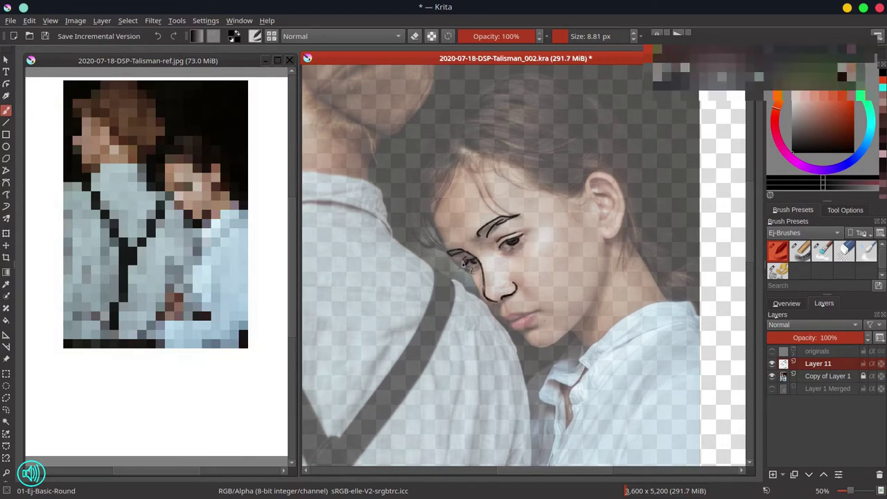
pyautogui.moveTo(475, 279)
pyautogui.mouseDown()
pyautogui.moveTo(492, 311)
pyautogui.moveTo(537, 310)
pyautogui.moveTo(514, 329)
pyautogui.moveTo(538, 348)
pyautogui.moveTo(574, 331)
pyautogui.moveTo(589, 306)
pyautogui.mouseUp()
# Trace the outline and inner folds of the woman's ear and the edges of her neck
pyautogui.moveTo(587, 194)
pyautogui.mouseDown()
pyautogui.moveTo(620, 188)
pyautogui.moveTo(622, 238)
pyautogui.mouseUp()
pyautogui.moveTo(597, 196); pyautogui.dragTo(611, 206)
pyautogui.moveTo(590, 192)
pyautogui.mouseDown()
pyautogui.moveTo(620, 200)
pyautogui.moveTo(617, 220)
pyautogui.mouseUp()
pyautogui.moveTo(594, 189); pyautogui.dragTo(607, 191)
pyautogui.moveTo(597, 202); pyautogui.dragTo(603, 212)
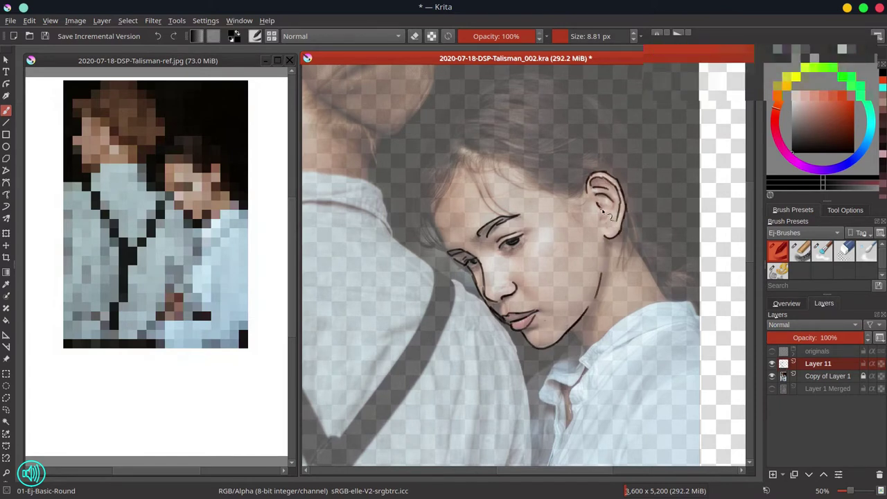
pyautogui.moveTo(629, 241); pyautogui.dragTo(665, 293)
pyautogui.moveTo(574, 331); pyautogui.dragTo(584, 343)
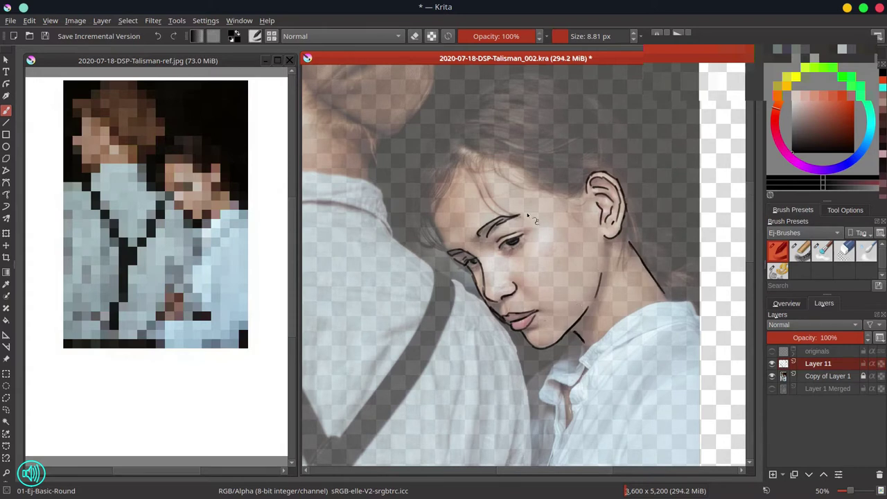
pyautogui.press('/')
pyautogui.moveTo(595, 188); pyautogui.dragTo(624, 195)
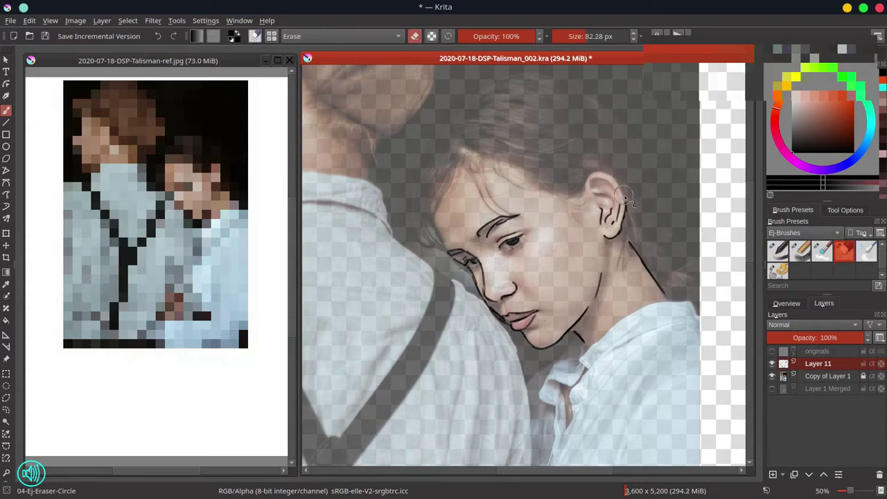
pyautogui.press('/')
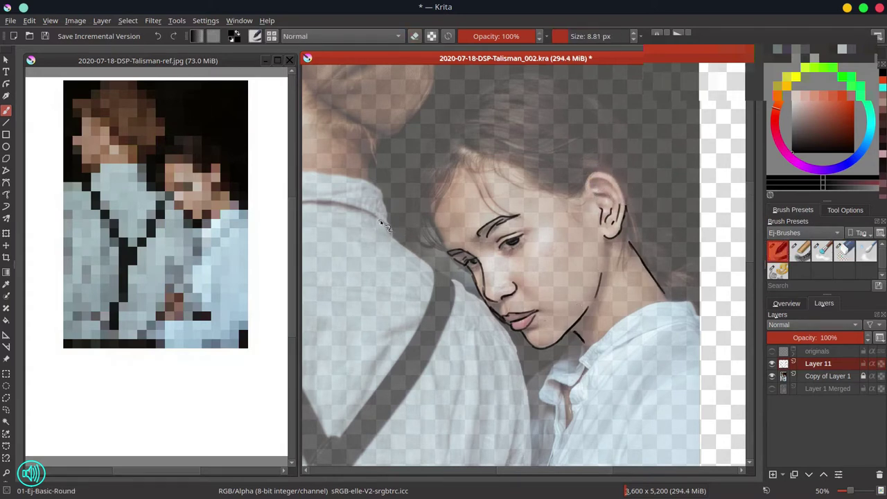
pyautogui.hotkey('ctrl', 'z')
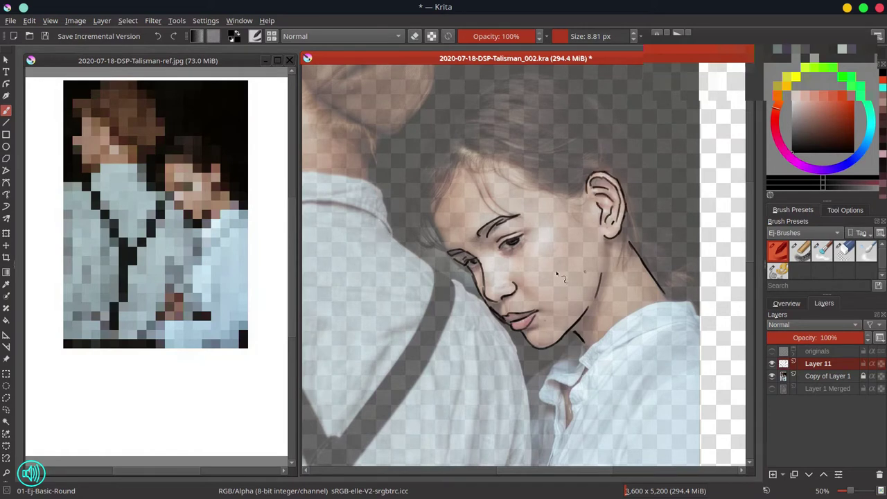
# Draw the hair strands framing the far side of the woman's forehead, redoing the first strokes with a slightly adjusted brush size
pyautogui.press(']')
pyautogui.moveTo(457, 156); pyautogui.dragTo(443, 193)
pyautogui.hotkey('ctrl', 'z')
pyautogui.moveTo(460, 162); pyautogui.dragTo(445, 200)
pyautogui.hotkey('ctrl', 'z')
pyautogui.press('[')
pyautogui.moveTo(456, 165); pyautogui.dragTo(438, 203)
pyautogui.moveTo(435, 204)
pyautogui.mouseDown()
pyautogui.moveTo(421, 239)
pyautogui.moveTo(441, 259)
pyautogui.mouseUp()
pyautogui.moveTo(433, 213); pyautogui.dragTo(452, 260)
pyautogui.moveTo(441, 171); pyautogui.dragTo(425, 198)
# Draw the woman's hairline across the forehead to the ear and the rounded outline of the crown
pyautogui.moveTo(419, 240)
pyautogui.mouseDown()
pyautogui.moveTo(426, 171)
pyautogui.moveTo(513, 165)
pyautogui.moveTo(570, 192)
pyautogui.mouseUp()
pyautogui.moveTo(545, 172)
pyautogui.mouseDown()
pyautogui.moveTo(586, 156)
pyautogui.moveTo(605, 187)
pyautogui.mouseUp()
pyautogui.moveTo(522, 120); pyautogui.dragTo(589, 154)
pyautogui.moveTo(439, 180); pyautogui.dragTo(537, 123)
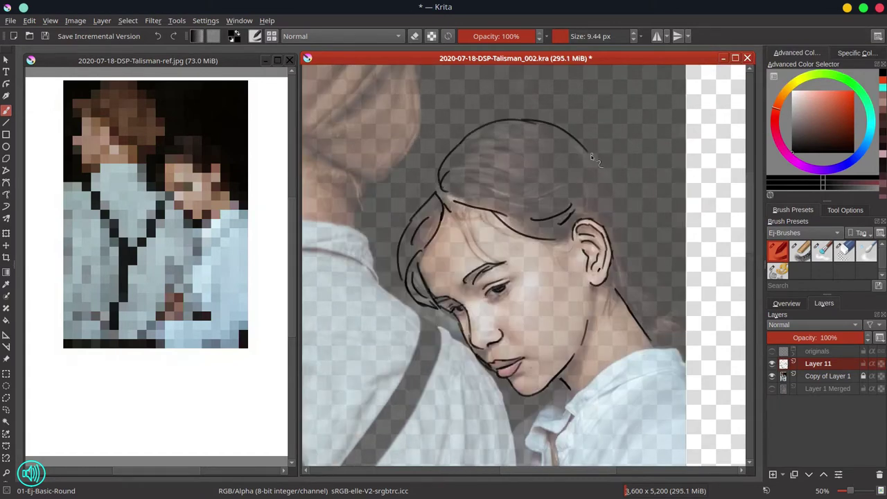
# Extend the outline down the back of the woman's head and add inner strands along the parting and hairline
pyautogui.moveTo(588, 155); pyautogui.dragTo(614, 206)
pyautogui.moveTo(483, 187); pyautogui.dragTo(551, 209)
pyautogui.moveTo(473, 193); pyautogui.dragTo(518, 210)
pyautogui.moveTo(436, 180); pyautogui.dragTo(407, 214)
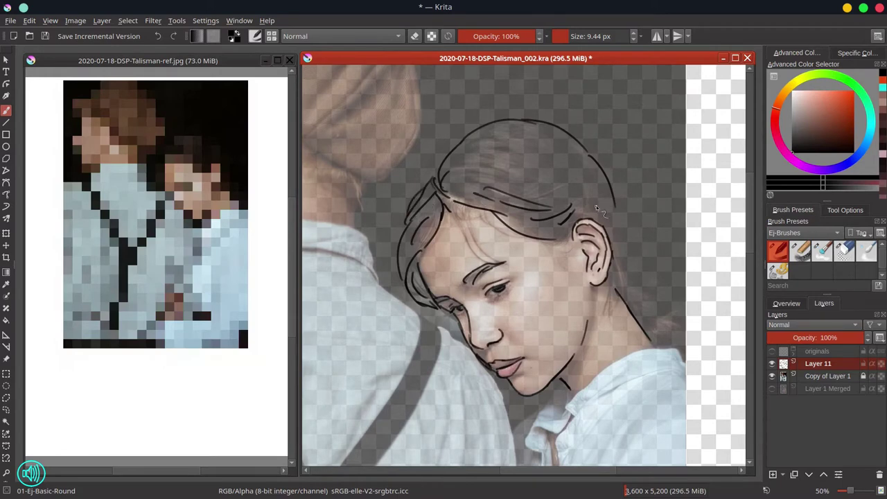
# Draw the hair above the ear, a loose lock behind it and the hair falling behind the woman's neck
pyautogui.moveTo(597, 205); pyautogui.dragTo(619, 243)
pyautogui.moveTo(607, 276); pyautogui.dragTo(618, 340)
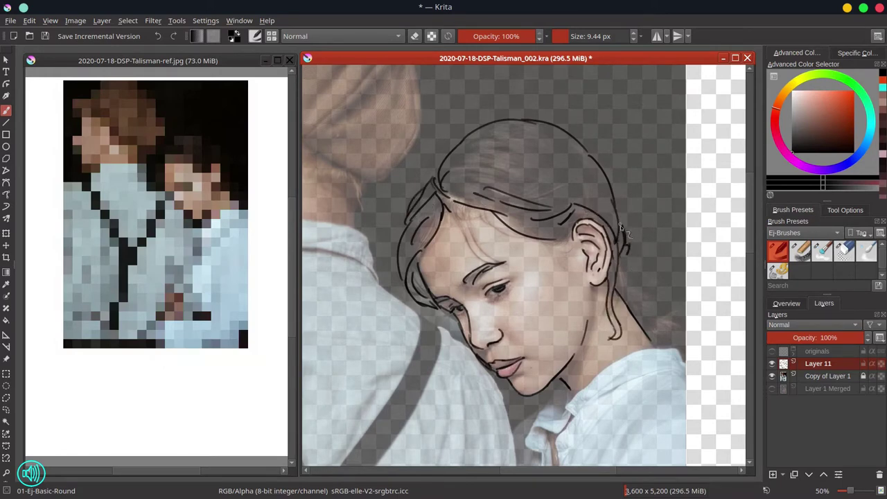
pyautogui.moveTo(620, 212); pyautogui.dragTo(658, 290)
pyautogui.moveTo(650, 267); pyautogui.dragTo(675, 328)
# Sketch a bow at the woman's collar with its hanging ribbons and the front edge of her blouse
pyautogui.moveTo(614, 384)
pyautogui.mouseDown()
pyautogui.moveTo(604, 311)
pyautogui.moveTo(557, 341)
pyautogui.mouseUp()
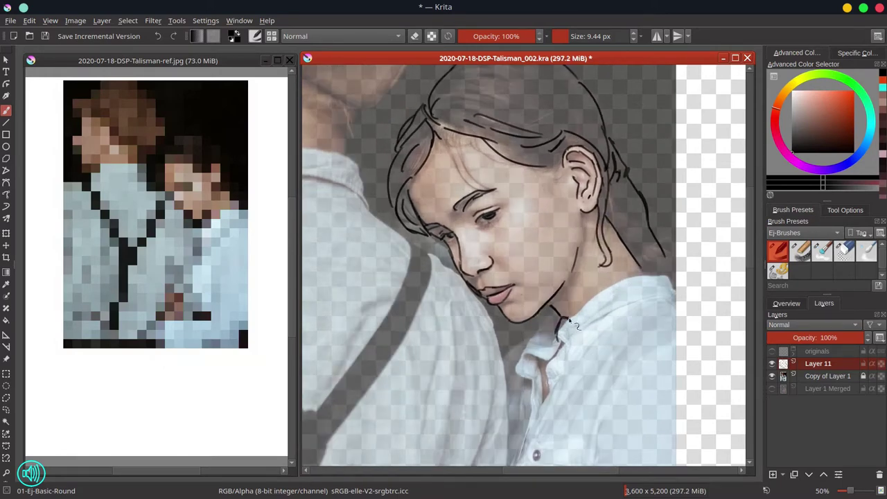
pyautogui.scroll(-3, 570, 320)
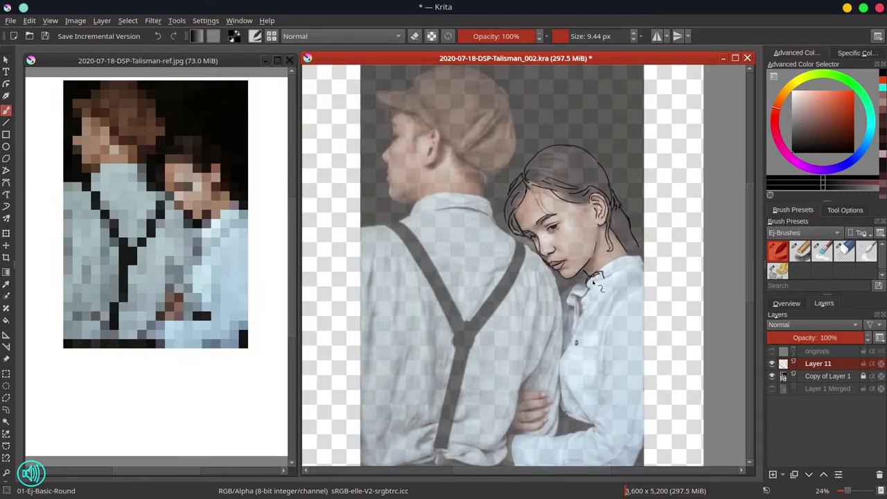
pyautogui.moveTo(593, 281)
pyautogui.mouseDown()
pyautogui.moveTo(604, 282)
pyautogui.moveTo(587, 294)
pyautogui.moveTo(563, 347)
pyautogui.mouseUp()
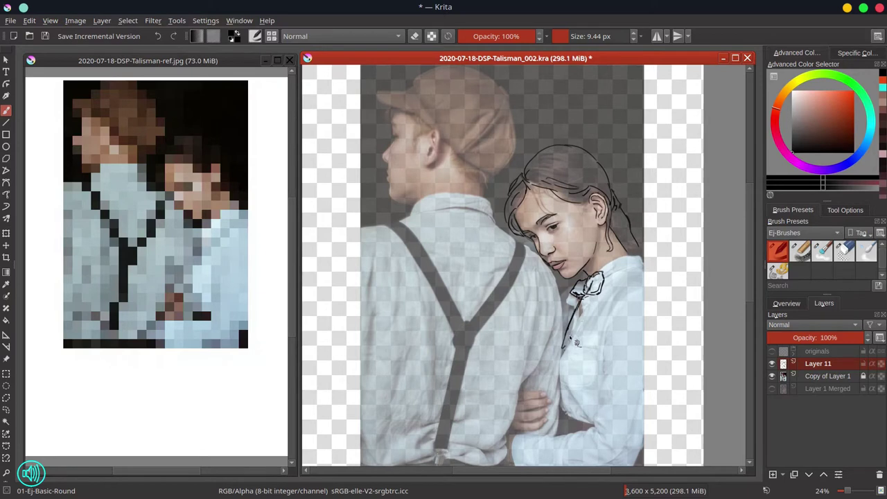
pyautogui.moveTo(589, 295)
pyautogui.mouseDown()
pyautogui.moveTo(573, 368)
pyautogui.moveTo(580, 316)
pyautogui.moveTo(568, 327)
pyautogui.mouseUp()
pyautogui.moveTo(582, 303)
pyautogui.mouseDown()
pyautogui.moveTo(591, 340)
pyautogui.moveTo(563, 416)
pyautogui.moveTo(586, 426)
pyautogui.mouseUp()
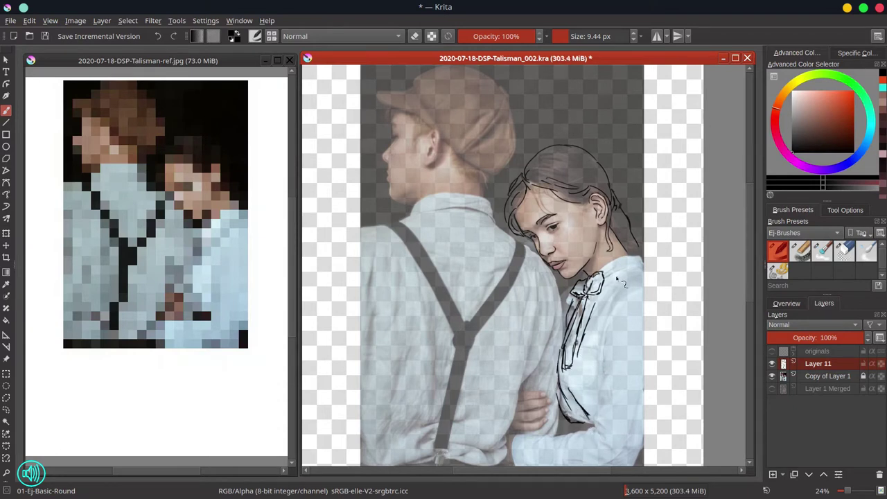
# Draw the woman's shoulder line, the long ruffle down her blouse and the edge of the man's shoulder and sleeve
pyautogui.moveTo(627, 254)
pyautogui.mouseDown()
pyautogui.moveTo(633, 262)
pyautogui.moveTo(608, 274)
pyautogui.moveTo(655, 275)
pyautogui.moveTo(609, 303)
pyautogui.moveTo(596, 364)
pyautogui.moveTo(643, 289)
pyautogui.mouseUp()
pyautogui.moveTo(607, 357); pyautogui.dragTo(643, 285)
pyautogui.moveTo(644, 278); pyautogui.dragTo(652, 284)
pyautogui.moveTo(598, 340)
pyautogui.mouseDown()
pyautogui.moveTo(591, 368)
pyautogui.moveTo(600, 374)
pyautogui.mouseUp()
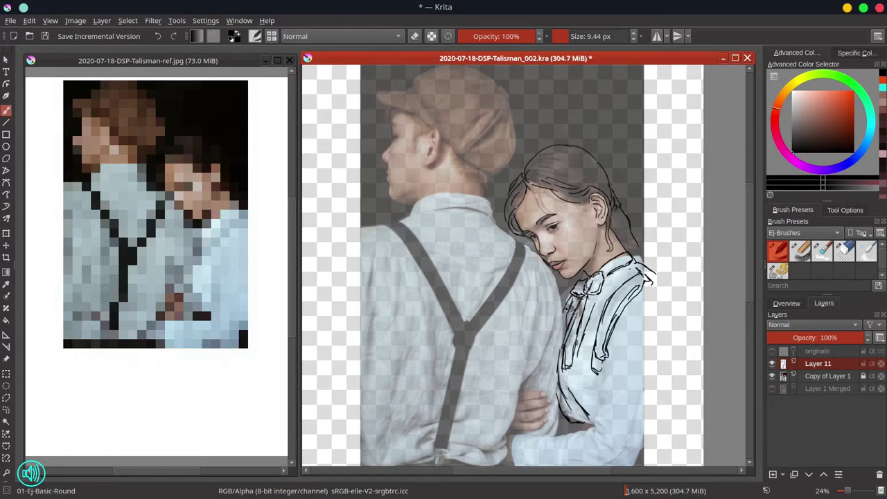
pyautogui.moveTo(532, 250)
pyautogui.mouseDown()
pyautogui.moveTo(562, 295)
pyautogui.moveTo(558, 348)
pyautogui.mouseUp()
pyautogui.moveTo(565, 327)
pyautogui.mouseDown()
pyautogui.moveTo(567, 421)
pyautogui.moveTo(556, 394)
pyautogui.mouseUp()
# Draw the woman's wide upper sleeve with its hem, extending it beyond the edge of the reference photo
pyautogui.click(844, 251)
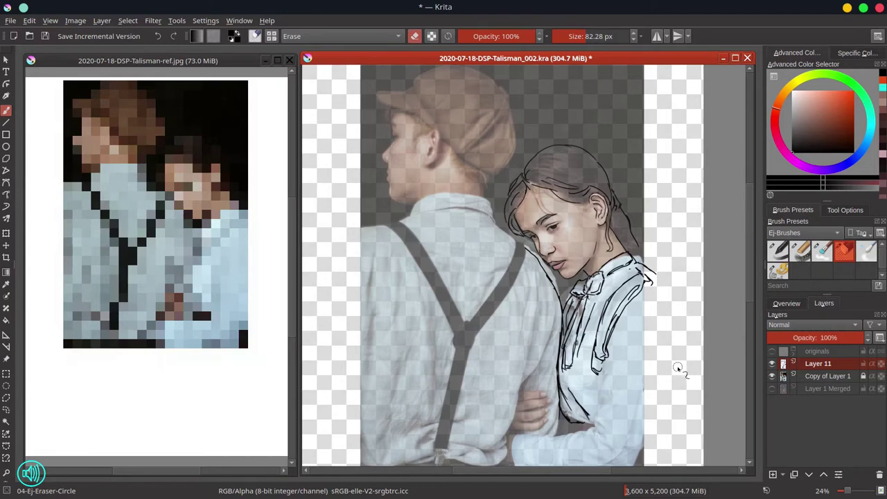
pyautogui.press('e')
pyautogui.scroll(-1, 617, 281)
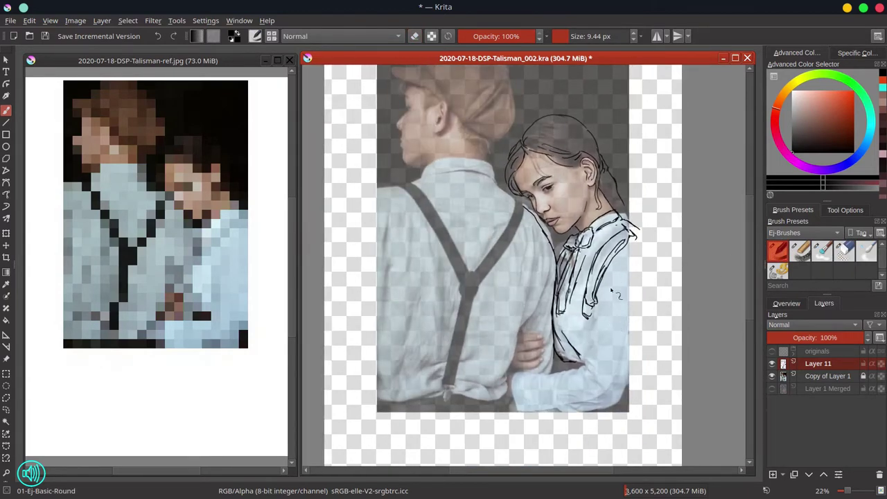
pyautogui.moveTo(621, 317)
pyautogui.mouseDown()
pyautogui.moveTo(624, 340)
pyautogui.moveTo(643, 345)
pyautogui.mouseUp()
pyautogui.moveTo(646, 236); pyautogui.dragTo(659, 305)
pyautogui.moveTo(658, 272); pyautogui.dragTo(658, 301)
pyautogui.moveTo(625, 293); pyautogui.dragTo(624, 310)
pyautogui.moveTo(660, 276); pyautogui.dragTo(665, 338)
pyautogui.moveTo(664, 337); pyautogui.dragTo(657, 345)
pyautogui.moveTo(655, 306); pyautogui.dragTo(659, 347)
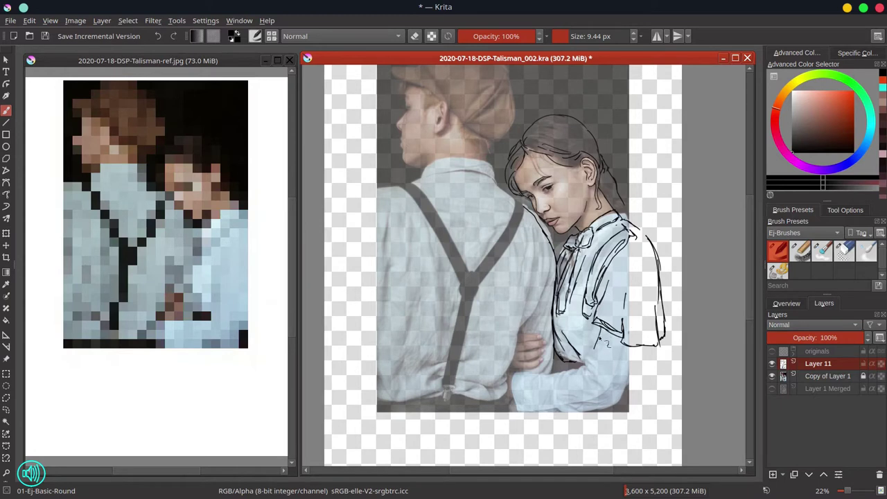
# Draw the gathered lower sleeve around the woman's elbow with its folds
pyautogui.moveTo(587, 339)
pyautogui.mouseDown()
pyautogui.moveTo(595, 377)
pyautogui.moveTo(620, 398)
pyautogui.moveTo(642, 387)
pyautogui.mouseUp()
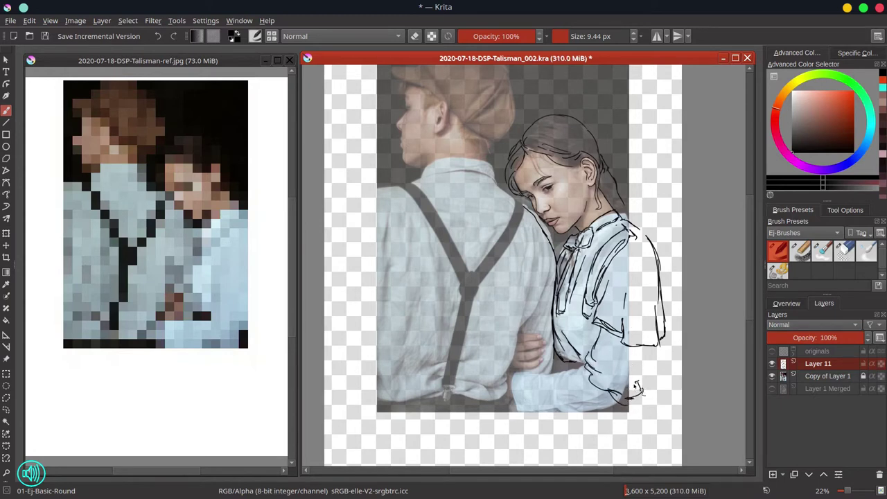
pyautogui.moveTo(629, 352)
pyautogui.mouseDown()
pyautogui.moveTo(628, 385)
pyautogui.moveTo(649, 394)
pyautogui.mouseUp()
pyautogui.moveTo(581, 367); pyautogui.dragTo(594, 401)
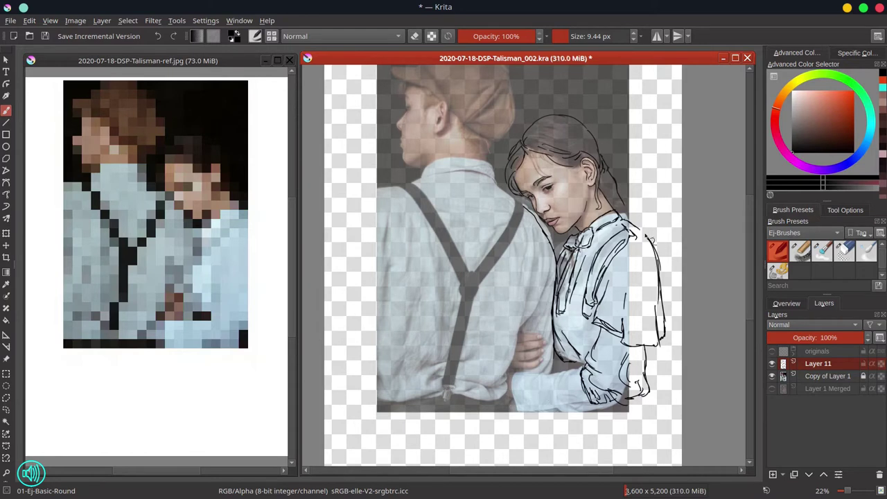
# Add the outline joining the woman's hair to her shoulder, and check the line art with the reference photo temporarily hidden
pyautogui.moveTo(638, 227); pyautogui.dragTo(650, 239)
pyautogui.moveTo(618, 184); pyautogui.dragTo(641, 229)
pyautogui.click(772, 376)
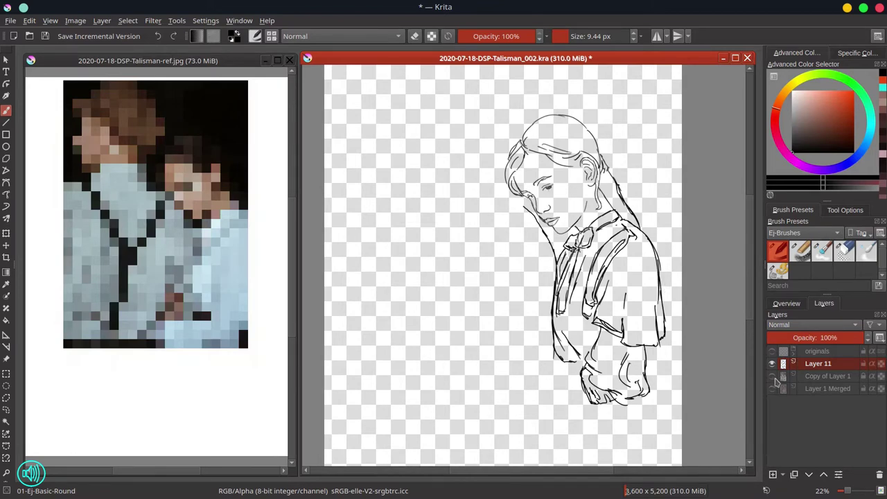
pyautogui.click(773, 376)
# Sketch an open hand with spread fingers reaching out from behind the man's waist toward the woman's sleeve
pyautogui.moveTo(560, 374); pyautogui.dragTo(544, 271)
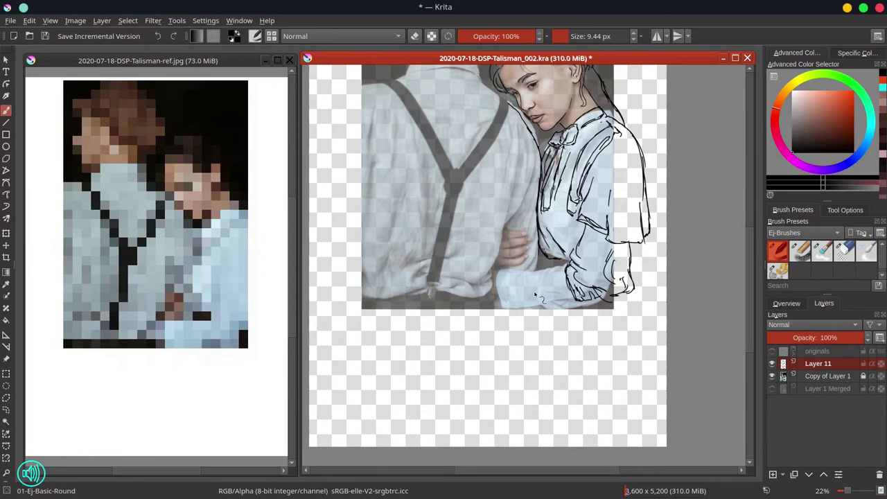
pyautogui.scroll(3, 534, 294)
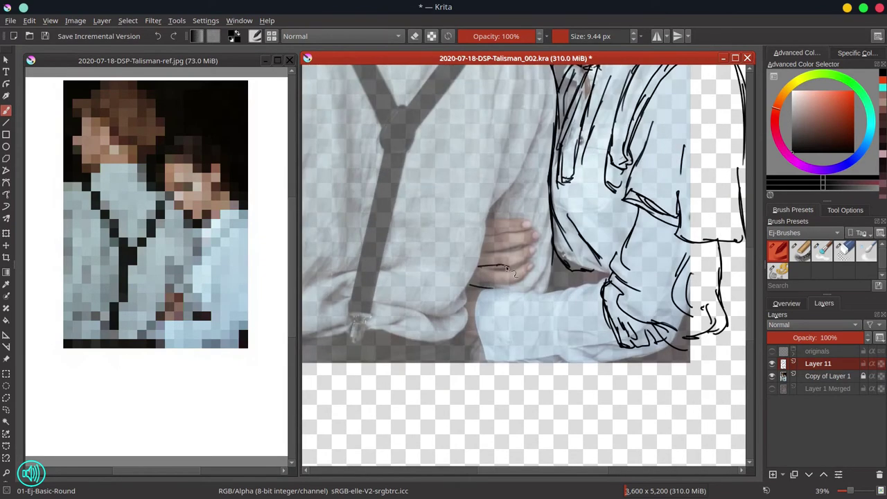
pyautogui.moveTo(506, 268); pyautogui.dragTo(559, 287)
pyautogui.moveTo(487, 284)
pyautogui.mouseDown()
pyautogui.moveTo(537, 335)
pyautogui.moveTo(530, 312)
pyautogui.moveTo(555, 300)
pyautogui.moveTo(556, 320)
pyautogui.moveTo(555, 285)
pyautogui.moveTo(586, 302)
pyautogui.moveTo(553, 302)
pyautogui.moveTo(570, 320)
pyautogui.mouseUp()
pyautogui.hotkey('ctrl', 'z')
pyautogui.moveTo(524, 300); pyautogui.dragTo(547, 323)
pyautogui.moveTo(485, 301); pyautogui.dragTo(465, 285)
pyautogui.moveTo(475, 267)
pyautogui.mouseDown()
pyautogui.moveTo(513, 267)
pyautogui.moveTo(559, 306)
pyautogui.moveTo(541, 345)
pyautogui.moveTo(521, 302)
pyautogui.moveTo(567, 319)
pyautogui.moveTo(531, 326)
pyautogui.moveTo(539, 340)
pyautogui.mouseUp()
pyautogui.click(848, 255)
pyautogui.press('/')
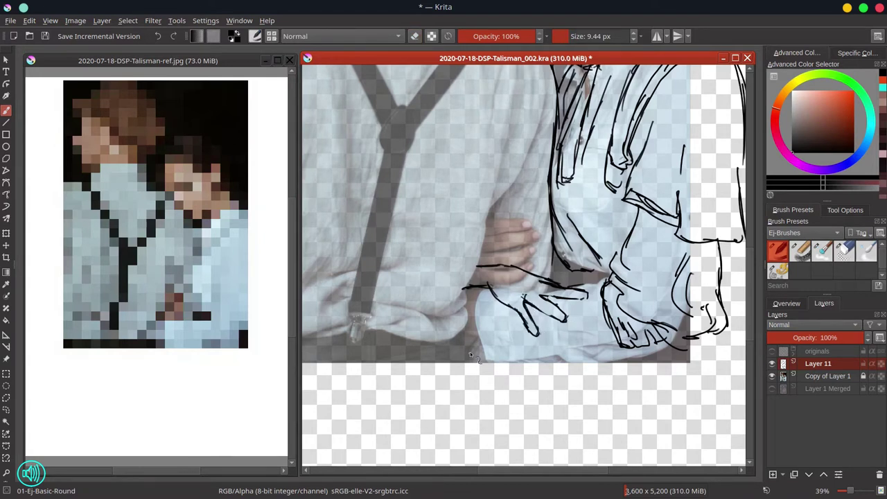
# Rework the fingers of the open hand and draw the lower edge of the forearm to the woman's sleeve
pyautogui.press('/')
pyautogui.moveTo(524, 303)
pyautogui.mouseDown()
pyautogui.moveTo(538, 332)
pyautogui.moveTo(558, 319)
pyautogui.moveTo(557, 307)
pyautogui.moveTo(588, 297)
pyautogui.moveTo(563, 324)
pyautogui.moveTo(580, 325)
pyautogui.mouseUp()
pyautogui.press('/')
pyautogui.click(851, 252)
pyautogui.press(']')
pyautogui.press('/')
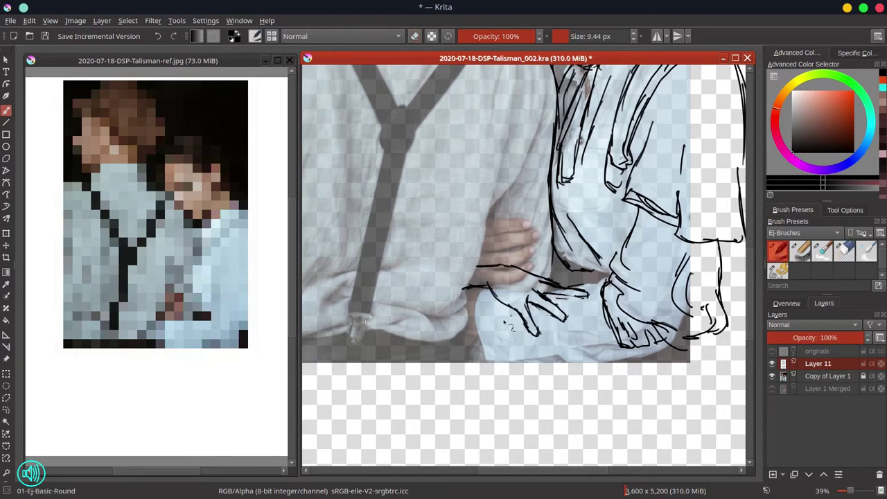
pyautogui.moveTo(464, 330); pyautogui.dragTo(619, 343)
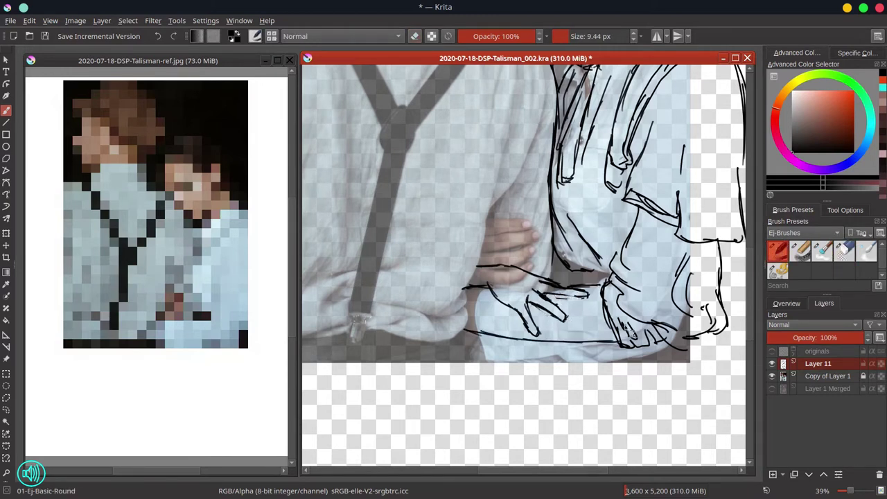
# Hide the reference photo layer and refine the open hand with a small round shape between the fingers
pyautogui.click(772, 376)
pyautogui.moveTo(506, 219); pyautogui.dragTo(492, 255)
pyautogui.moveTo(493, 262)
pyautogui.mouseDown()
pyautogui.moveTo(528, 235)
pyautogui.moveTo(537, 323)
pyautogui.mouseUp()
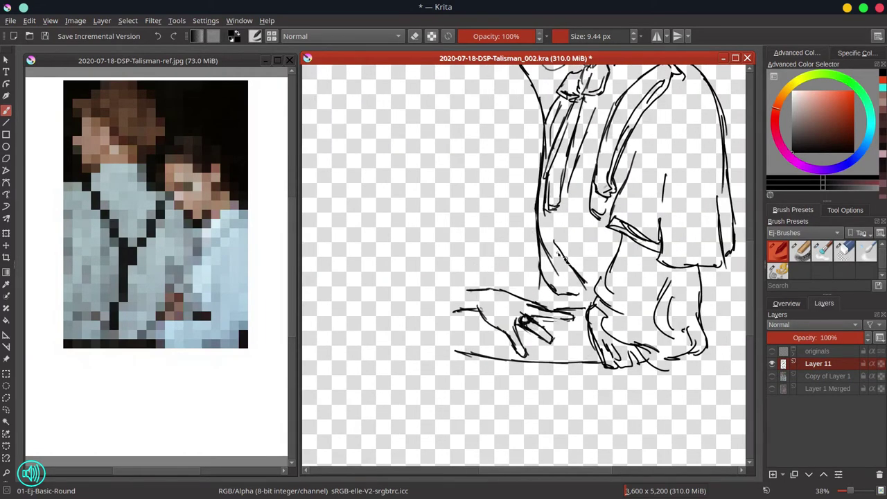
# Toggle the reference photo and painting layers, leaving only Layer 1 Merged shown beneath the sketch
pyautogui.click(772, 389)
pyautogui.click(772, 376)
pyautogui.click(772, 389)
pyautogui.click(771, 389)
pyautogui.click(772, 376)
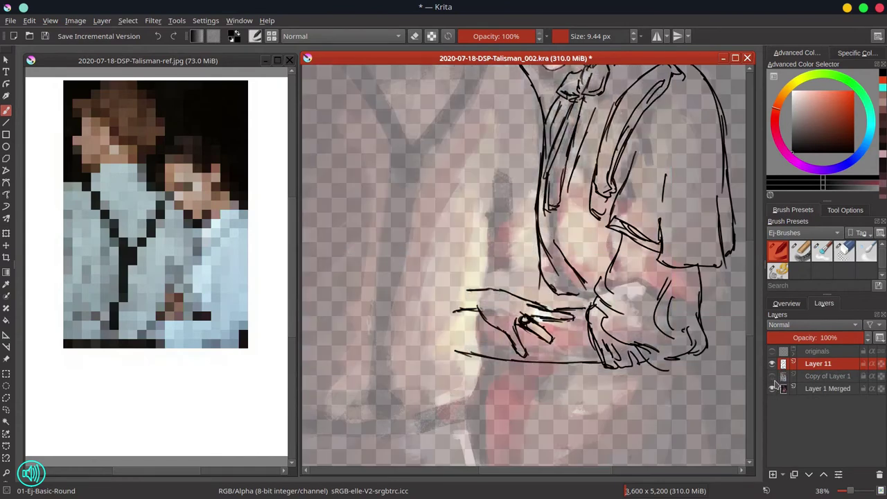
# Show the Copy of Layer 1 photo layer, hide Layer 1 Merged, and trace the man's face profile down to his chin
pyautogui.click(772, 376)
pyautogui.click(772, 388)
pyautogui.moveTo(492, 173); pyautogui.dragTo(449, 333)
pyautogui.moveTo(514, 194); pyautogui.dragTo(483, 233)
pyautogui.moveTo(519, 210); pyautogui.dragTo(486, 272)
pyautogui.moveTo(523, 240); pyautogui.dragTo(506, 277)
pyautogui.moveTo(530, 254)
pyautogui.mouseDown()
pyautogui.moveTo(520, 293)
pyautogui.moveTo(385, 220)
pyautogui.moveTo(393, 223)
pyautogui.mouseUp()
pyautogui.moveTo(386, 220)
pyautogui.mouseDown()
pyautogui.moveTo(391, 251)
pyautogui.moveTo(372, 272)
pyautogui.moveTo(383, 329)
pyautogui.mouseUp()
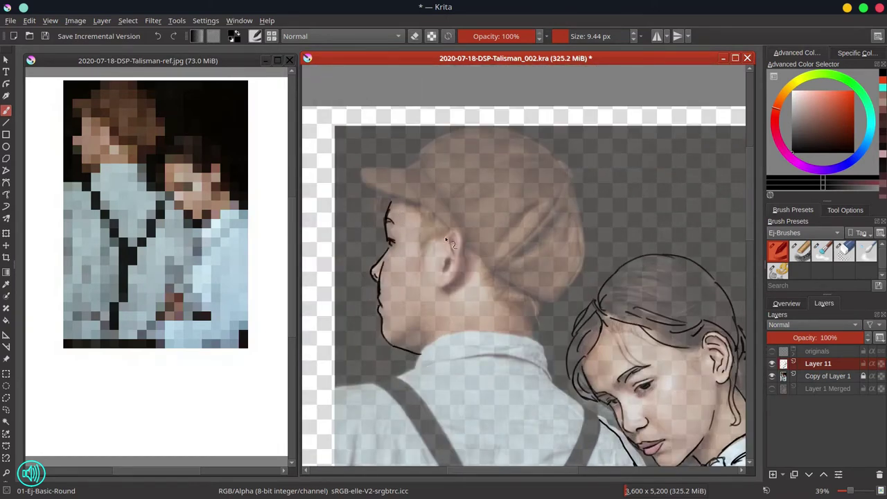
# Trace the man's ear, jaw crease and flat cap with its brim, band, button and fold lines
pyautogui.moveTo(447, 238)
pyautogui.mouseDown()
pyautogui.moveTo(461, 246)
pyautogui.moveTo(443, 289)
pyautogui.mouseUp()
pyautogui.moveTo(400, 344); pyautogui.dragTo(430, 325)
pyautogui.moveTo(360, 169)
pyautogui.mouseDown()
pyautogui.moveTo(424, 202)
pyautogui.moveTo(420, 168)
pyautogui.moveTo(565, 183)
pyautogui.moveTo(517, 250)
pyautogui.mouseUp()
pyautogui.moveTo(564, 217); pyautogui.dragTo(507, 263)
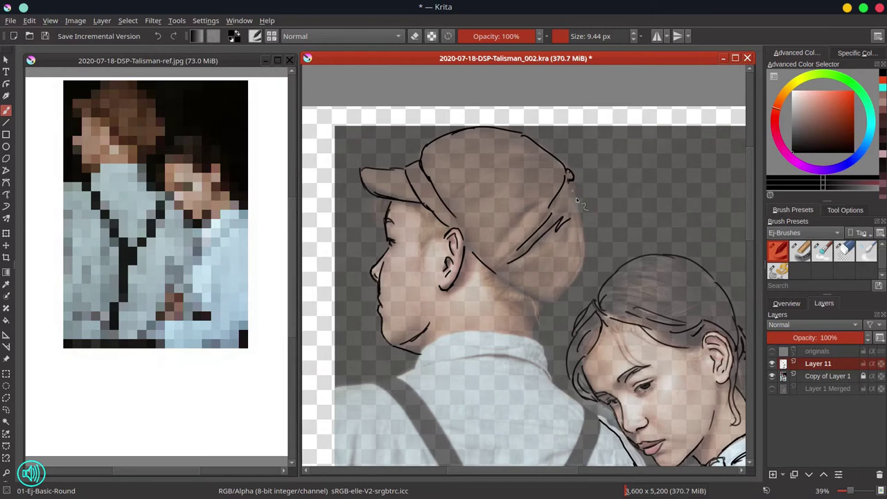
pyautogui.moveTo(584, 237)
pyautogui.mouseDown()
pyautogui.moveTo(580, 270)
pyautogui.moveTo(549, 305)
pyautogui.mouseUp()
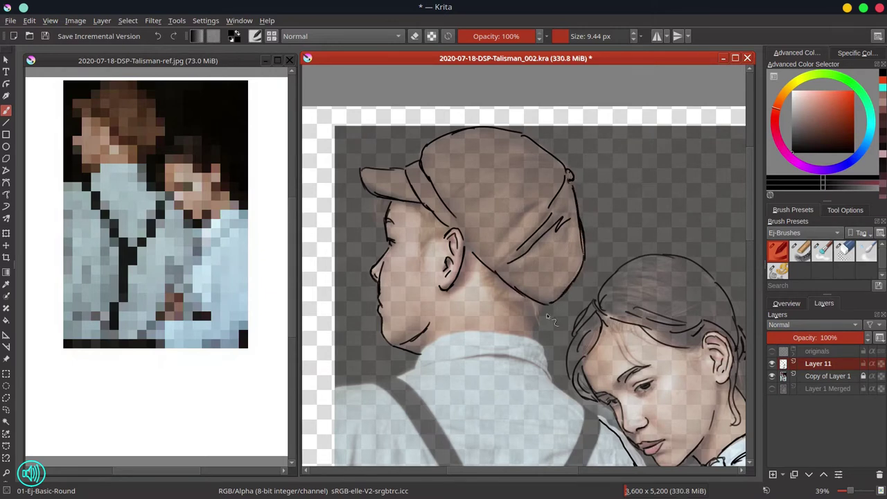
# Sketch the short jagged hair at the man's nape and outline his shirt collar with its folds
pyautogui.moveTo(482, 270); pyautogui.dragTo(490, 283)
pyautogui.moveTo(488, 292); pyautogui.dragTo(497, 303)
pyautogui.moveTo(414, 370)
pyautogui.mouseDown()
pyautogui.moveTo(460, 334)
pyautogui.moveTo(541, 339)
pyautogui.mouseUp()
pyautogui.moveTo(449, 363); pyautogui.dragTo(538, 366)
pyautogui.moveTo(488, 350)
pyautogui.mouseDown()
pyautogui.moveTo(532, 343)
pyautogui.moveTo(523, 352)
pyautogui.mouseUp()
pyautogui.moveTo(535, 355); pyautogui.dragTo(554, 384)
# Strengthen the line art of the woman's far eye, nose, mouth and jaw
pyautogui.scroll(1, 571, 248)
pyautogui.moveTo(623, 380)
pyautogui.mouseDown()
pyautogui.moveTo(571, 248)
pyautogui.moveTo(606, 231)
pyautogui.mouseUp()
pyautogui.click(788, 305)
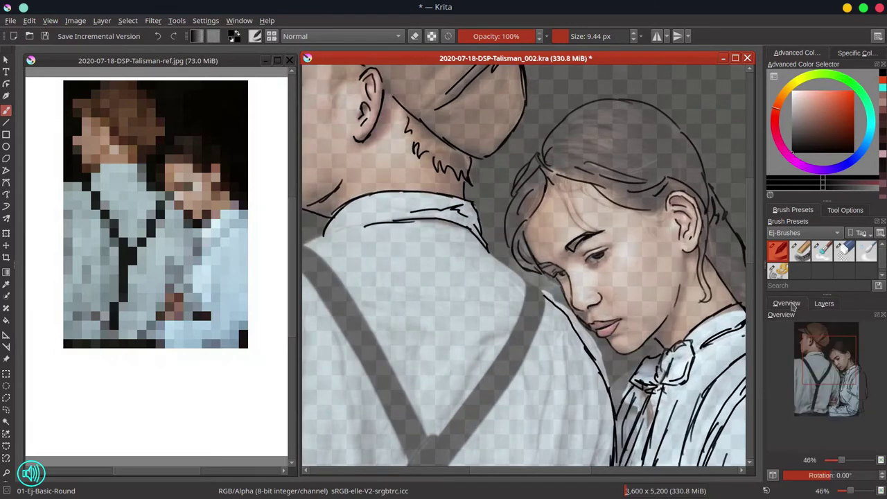
pyautogui.moveTo(548, 267)
pyautogui.mouseDown()
pyautogui.moveTo(572, 291)
pyautogui.moveTo(579, 318)
pyautogui.mouseUp()
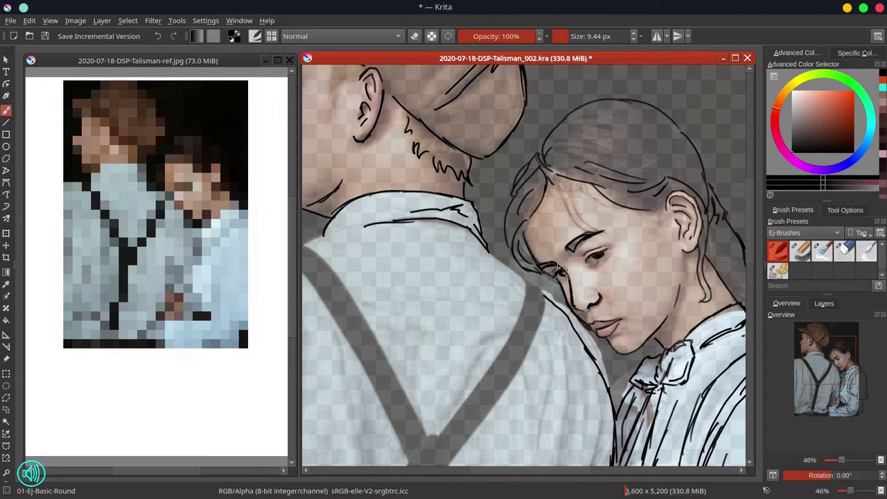
pyautogui.moveTo(539, 269); pyautogui.dragTo(560, 276)
pyautogui.moveTo(589, 322)
pyautogui.mouseDown()
pyautogui.moveTo(619, 321)
pyautogui.moveTo(636, 346)
pyautogui.moveTo(655, 333)
pyautogui.mouseUp()
pyautogui.moveTo(680, 285); pyautogui.dragTo(672, 304)
# Trace the man's shoulder line beside the collar and both upper suspender straps down to their junction on his back
pyautogui.moveTo(486, 250); pyautogui.dragTo(526, 282)
pyautogui.moveTo(518, 262)
pyautogui.mouseDown()
pyautogui.moveTo(467, 294)
pyautogui.moveTo(537, 231)
pyautogui.moveTo(536, 251)
pyautogui.moveTo(529, 239)
pyautogui.mouseUp()
pyautogui.moveTo(474, 209); pyautogui.dragTo(454, 221)
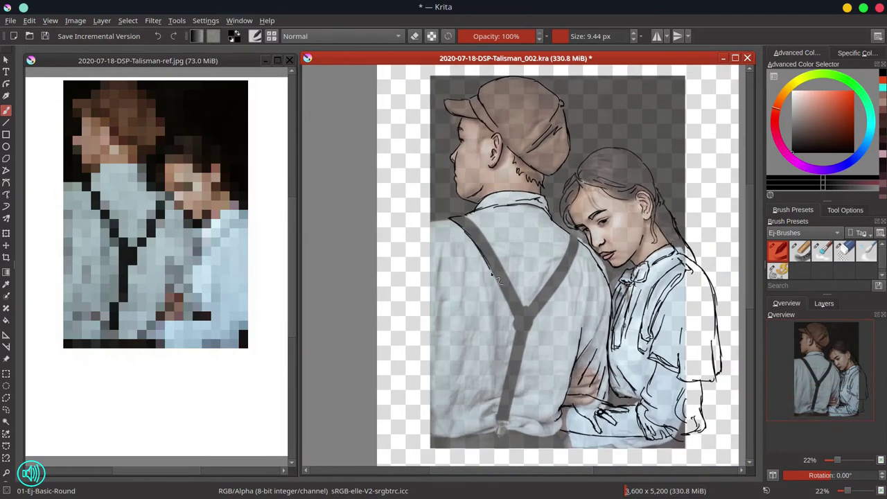
pyautogui.moveTo(492, 274); pyautogui.dragTo(517, 317)
pyautogui.moveTo(465, 216); pyautogui.dragTo(523, 305)
pyautogui.moveTo(580, 239); pyautogui.dragTo(535, 317)
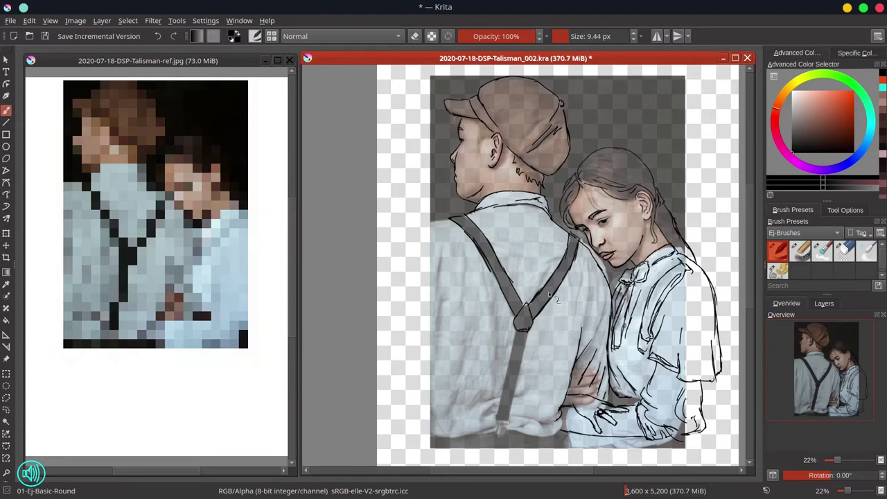
# Outline the single lower suspender strap and add fold lines to the man's shirt around its lower end
pyautogui.moveTo(481, 298)
pyautogui.mouseDown()
pyautogui.moveTo(465, 356)
pyautogui.moveTo(469, 320)
pyautogui.moveTo(508, 300)
pyautogui.mouseUp()
pyautogui.moveTo(527, 223)
pyautogui.mouseDown()
pyautogui.moveTo(508, 328)
pyautogui.moveTo(522, 329)
pyautogui.mouseUp()
pyautogui.moveTo(547, 213); pyautogui.dragTo(523, 329)
pyautogui.moveTo(528, 324); pyautogui.dragTo(556, 331)
pyautogui.moveTo(503, 310); pyautogui.dragTo(484, 333)
pyautogui.moveTo(508, 305); pyautogui.dragTo(487, 322)
pyautogui.moveTo(548, 292); pyautogui.dragTo(533, 299)
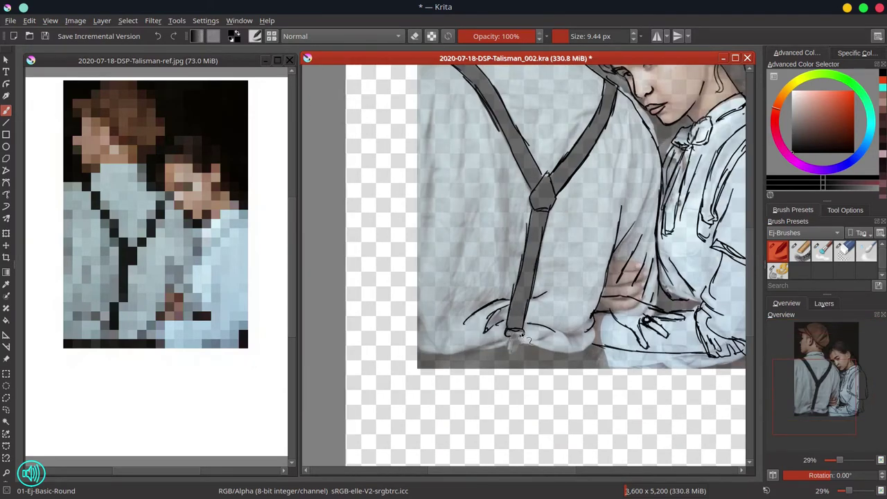
# Draw the suspender clip and the gathered shirt hem along the man's waist
pyautogui.moveTo(523, 333)
pyautogui.mouseDown()
pyautogui.moveTo(511, 353)
pyautogui.moveTo(485, 346)
pyautogui.mouseUp()
pyautogui.moveTo(475, 349); pyautogui.dragTo(441, 355)
pyautogui.moveTo(523, 340); pyautogui.dragTo(596, 352)
pyautogui.moveTo(593, 325); pyautogui.dragTo(588, 347)
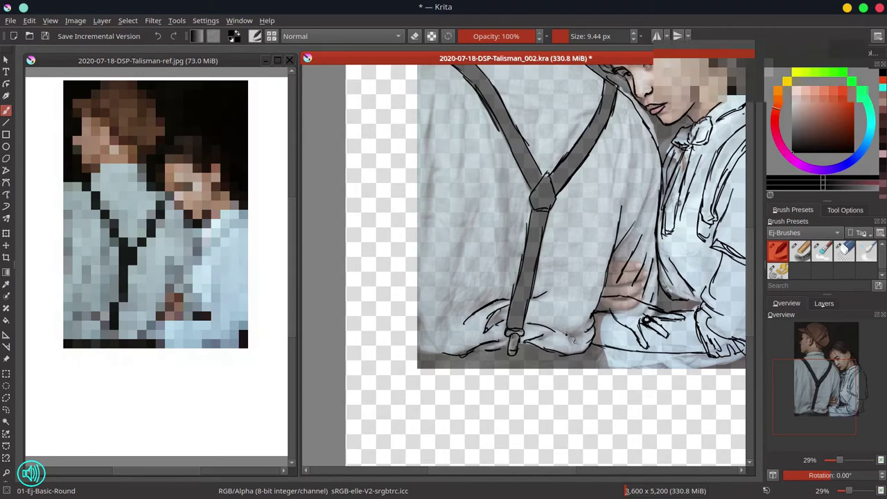
# Extend the man beyond the photo with shoulder, arm, belt and trouser lines, using a 21.50 px brush for the waist and leg, and save the file
pyautogui.scroll(-4, 465, 177)
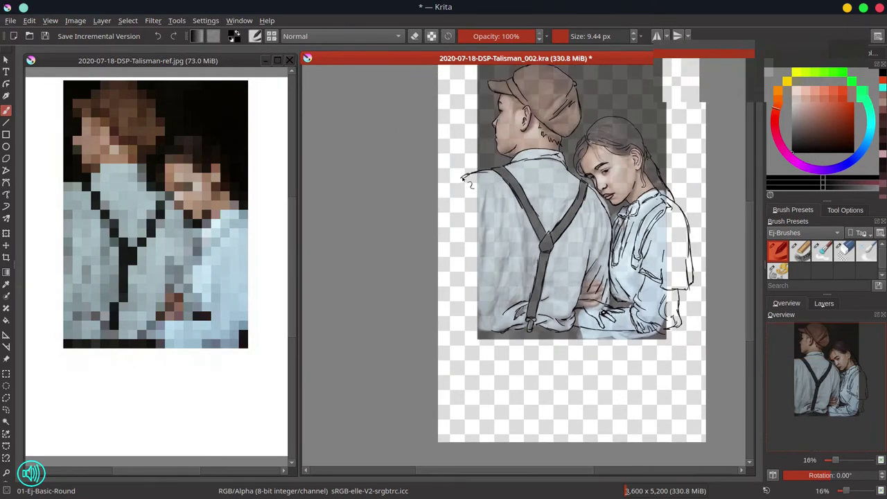
pyautogui.moveTo(475, 172); pyautogui.dragTo(445, 231)
pyautogui.moveTo(478, 283); pyautogui.dragTo(472, 301)
pyautogui.moveTo(472, 294)
pyautogui.keyDown('shift'); pyautogui.mouseDown()
pyautogui.moveTo(484, 295)
pyautogui.moveTo(469, 336)
pyautogui.moveTo(552, 341)
pyautogui.mouseUp(); pyautogui.keyUp('shift')
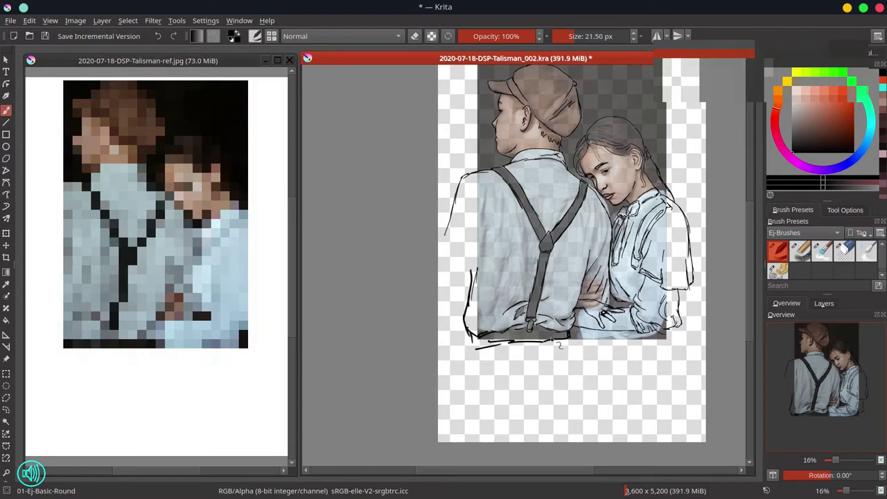
pyautogui.moveTo(495, 334); pyautogui.dragTo(498, 344)
pyautogui.moveTo(558, 331); pyautogui.dragTo(581, 415)
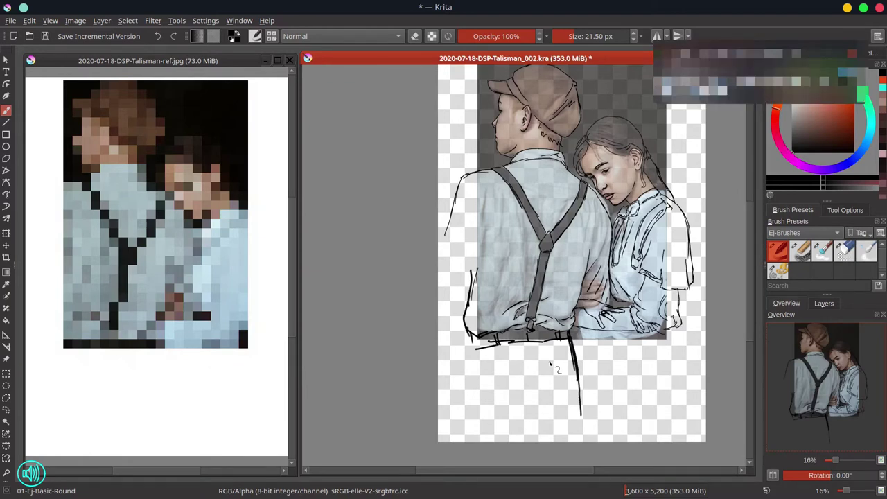
pyautogui.hotkey('ctrl', 's')
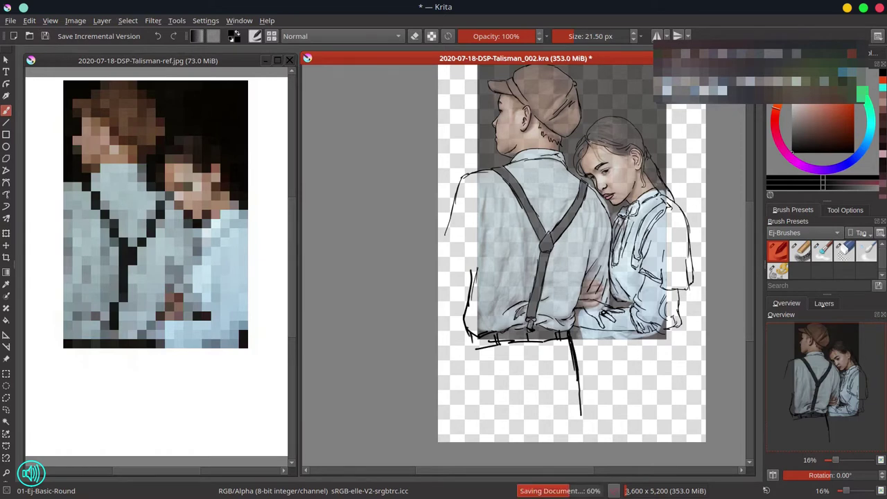
# Extend the man's outer arm, add his cuff and remaining trouser lines, and draw the edge hanging below the woman's forearm
pyautogui.moveTo(445, 231); pyautogui.dragTo(438, 250)
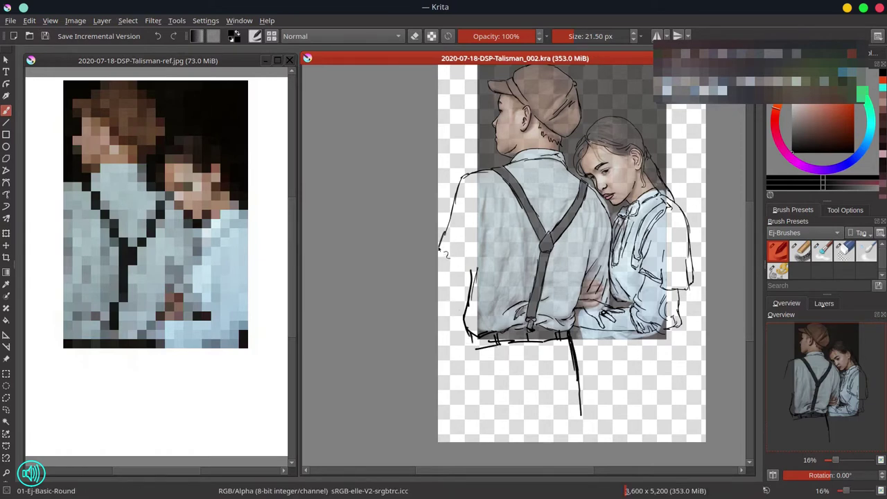
pyautogui.moveTo(609, 331)
pyautogui.mouseDown()
pyautogui.moveTo(607, 350)
pyautogui.moveTo(593, 347)
pyautogui.mouseUp()
pyautogui.moveTo(573, 337)
pyautogui.mouseDown()
pyautogui.moveTo(607, 344)
pyautogui.moveTo(598, 428)
pyautogui.mouseUp()
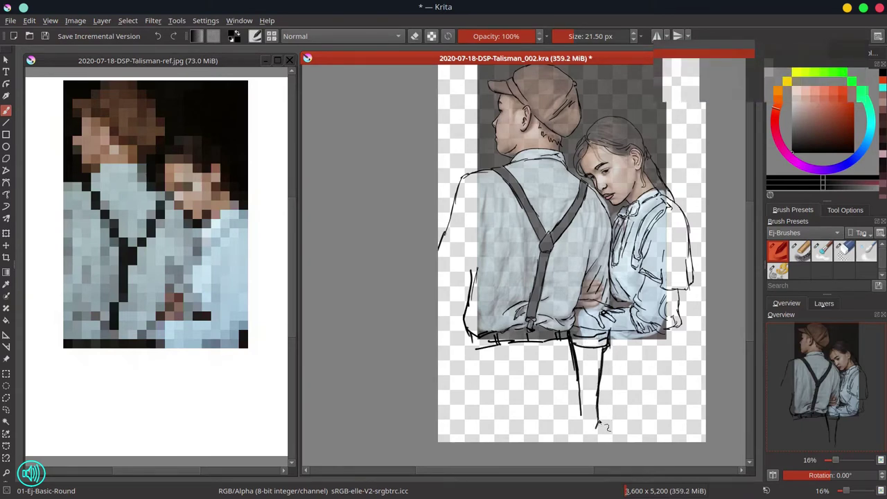
pyautogui.moveTo(442, 353)
pyautogui.mouseDown()
pyautogui.moveTo(472, 341)
pyautogui.moveTo(465, 411)
pyautogui.mouseUp()
pyautogui.moveTo(533, 418)
pyautogui.mouseDown()
pyautogui.moveTo(535, 397)
pyautogui.moveTo(530, 434)
pyautogui.mouseUp()
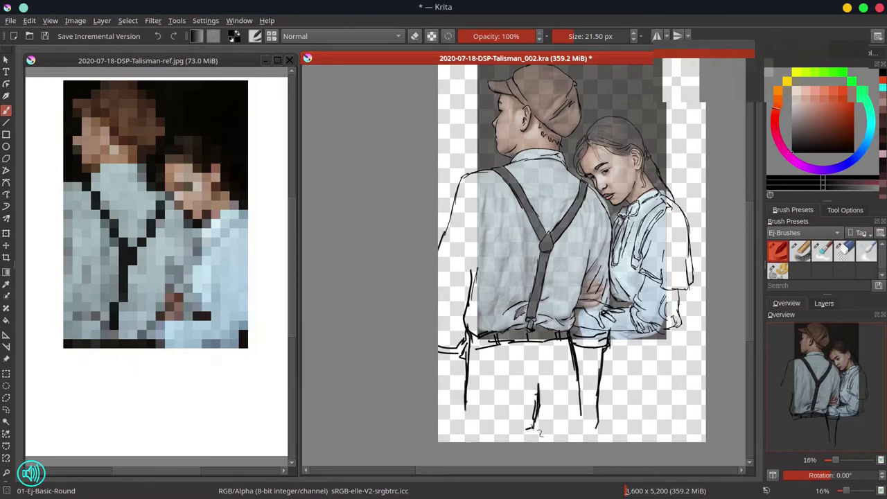
pyautogui.moveTo(465, 400); pyautogui.dragTo(468, 436)
pyautogui.moveTo(440, 356); pyautogui.dragTo(464, 353)
pyautogui.moveTo(580, 411); pyautogui.dragTo(586, 436)
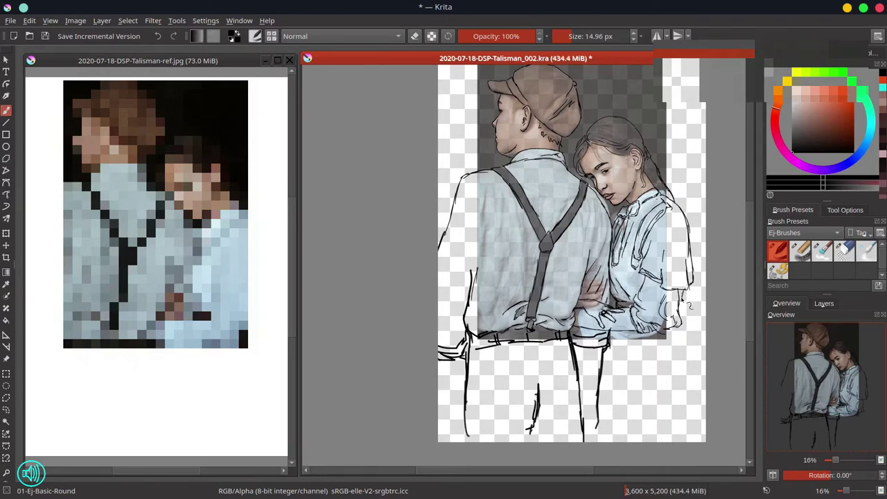
# Sketch the woman's skirt with its long vertical folds, hem and outer side using a 14.96 px brush
pyautogui.moveTo(625, 340)
pyautogui.mouseDown()
pyautogui.moveTo(629, 403)
pyautogui.moveTo(646, 398)
pyautogui.moveTo(639, 417)
pyautogui.mouseUp()
pyautogui.moveTo(649, 345); pyautogui.dragTo(653, 403)
pyautogui.moveTo(643, 340); pyautogui.dragTo(638, 385)
pyautogui.moveTo(641, 354); pyautogui.dragTo(637, 406)
pyautogui.moveTo(627, 378); pyautogui.dragTo(626, 401)
pyautogui.moveTo(626, 397)
pyautogui.mouseDown()
pyautogui.moveTo(638, 403)
pyautogui.moveTo(628, 419)
pyautogui.mouseUp()
pyautogui.moveTo(629, 420); pyautogui.dragTo(636, 420)
pyautogui.moveTo(649, 385); pyautogui.dragTo(641, 415)
pyautogui.moveTo(600, 409); pyautogui.dragTo(625, 416)
pyautogui.moveTo(657, 411); pyautogui.dragTo(669, 411)
pyautogui.moveTo(678, 328)
pyautogui.mouseDown()
pyautogui.moveTo(688, 424)
pyautogui.moveTo(643, 420)
pyautogui.mouseUp()
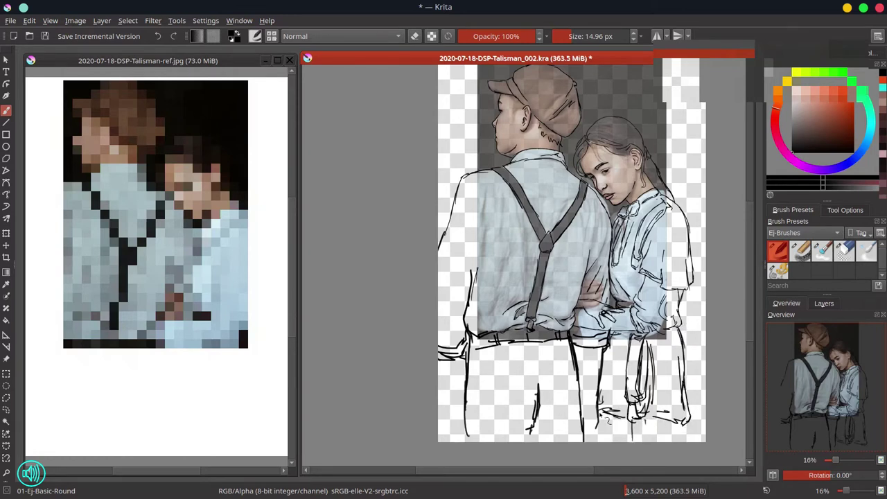
pyautogui.moveTo(603, 400); pyautogui.dragTo(617, 416)
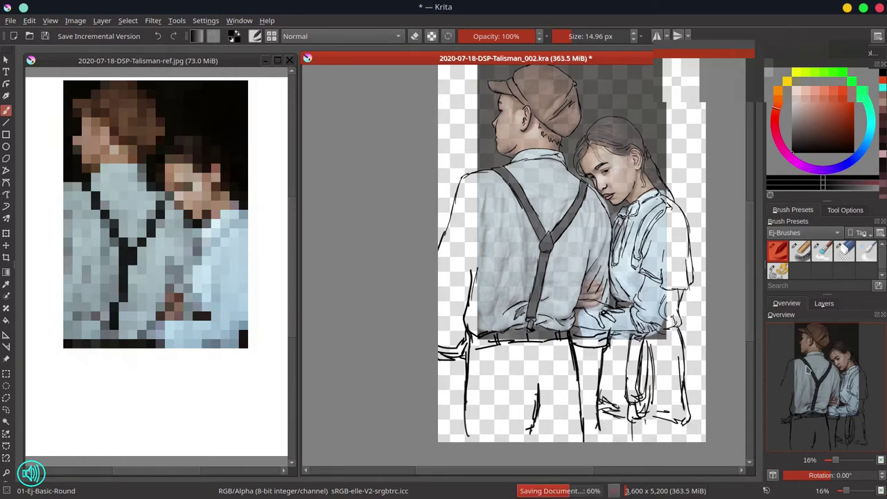
# Move the Copy of Layer 1 photo layer into the originals group and rename Layer 11 as second sketch
pyautogui.click(824, 302)
pyautogui.moveTo(847, 378); pyautogui.dragTo(813, 352)
pyautogui.doubleClick(826, 388)
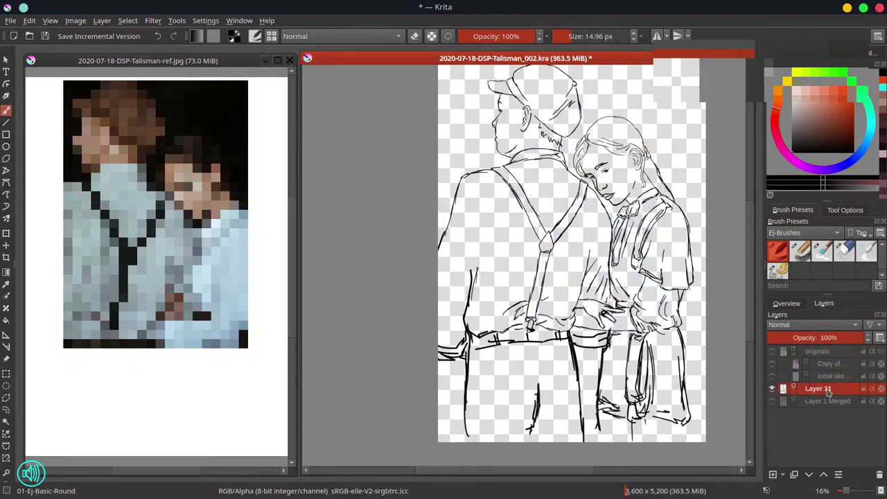
pyautogui.write('second sketch')
pyautogui.press('Return')
# Duplicate the second sketch layer and place the copy inside the originals group
pyautogui.rightClick(821, 390)
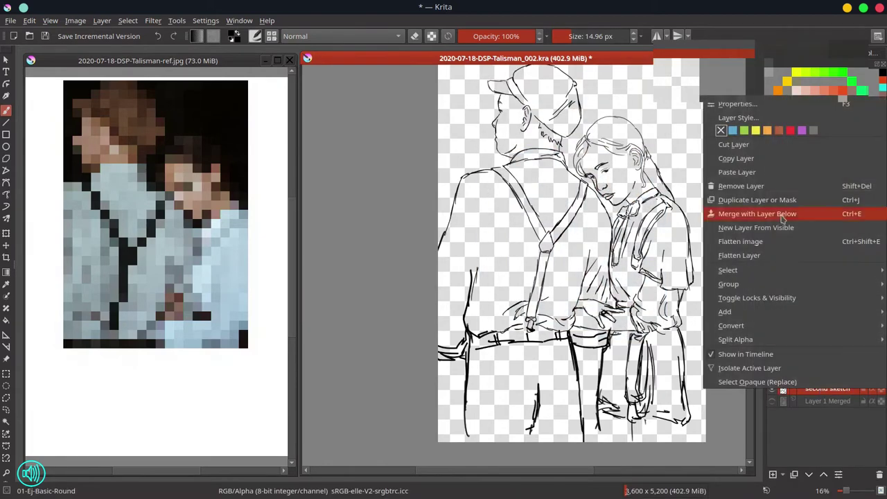
pyautogui.click(783, 200)
pyautogui.rightClick(819, 392)
pyautogui.click(783, 200)
pyautogui.rightClick(817, 394)
pyautogui.click(755, 325)
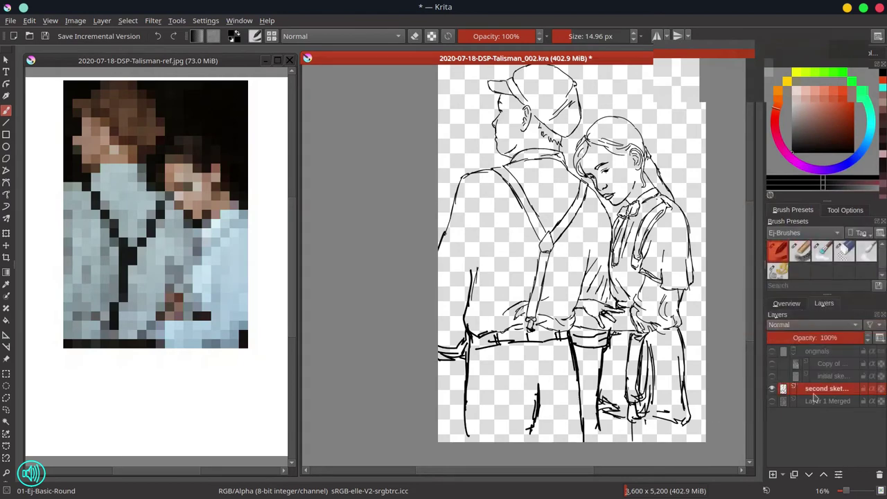
pyautogui.rightClick(817, 395)
pyautogui.click(778, 208)
pyautogui.moveTo(820, 388); pyautogui.dragTo(812, 352)
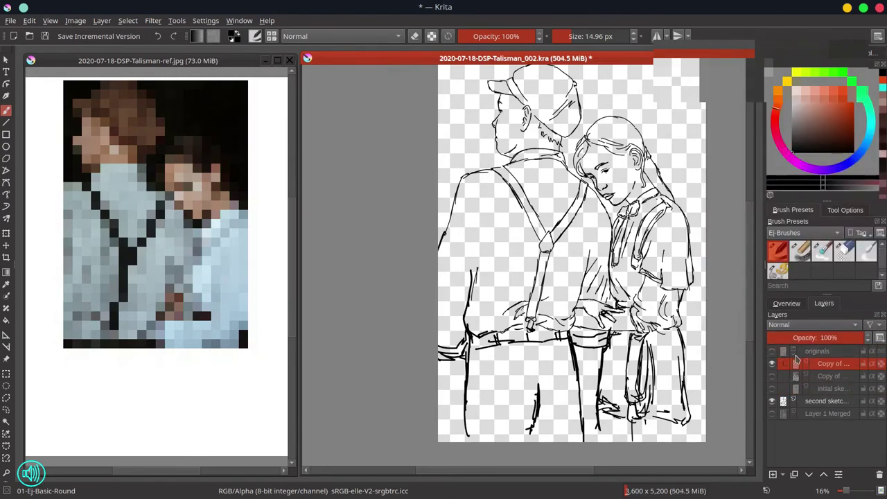
# Collapse the originals group, and show and select the Layer 1 Merged painting layer beneath the sketch
pyautogui.click(794, 352)
pyautogui.click(863, 351)
pyautogui.click(772, 377)
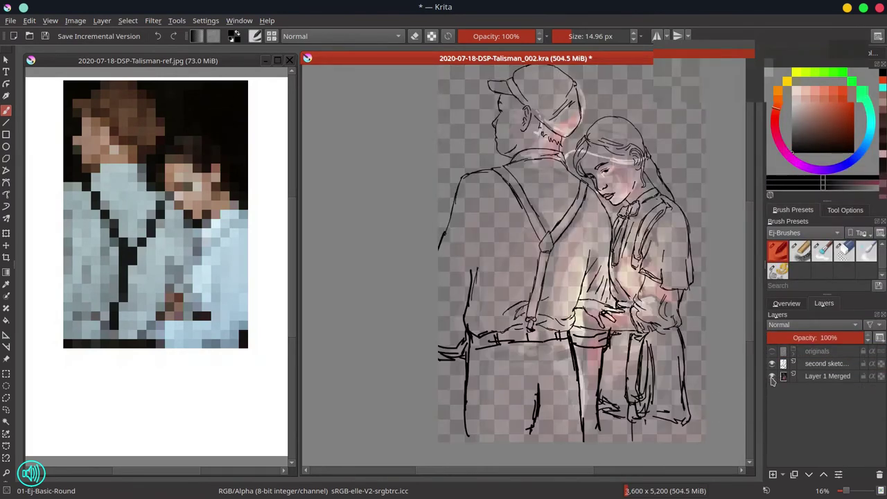
pyautogui.click(772, 378)
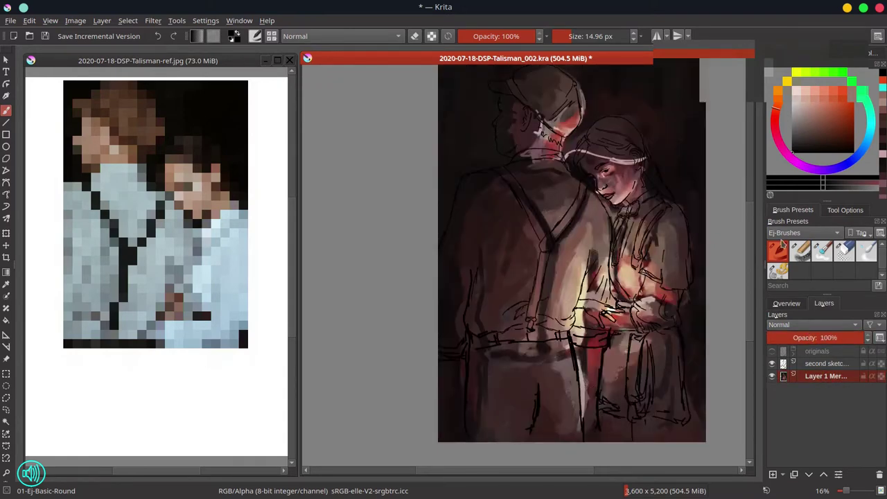
# Choose the 02-Ej-Chalk-Grainy brush in Normal blending mode and paint dark strokes into the background above the woman's head
pyautogui.click(799, 251)
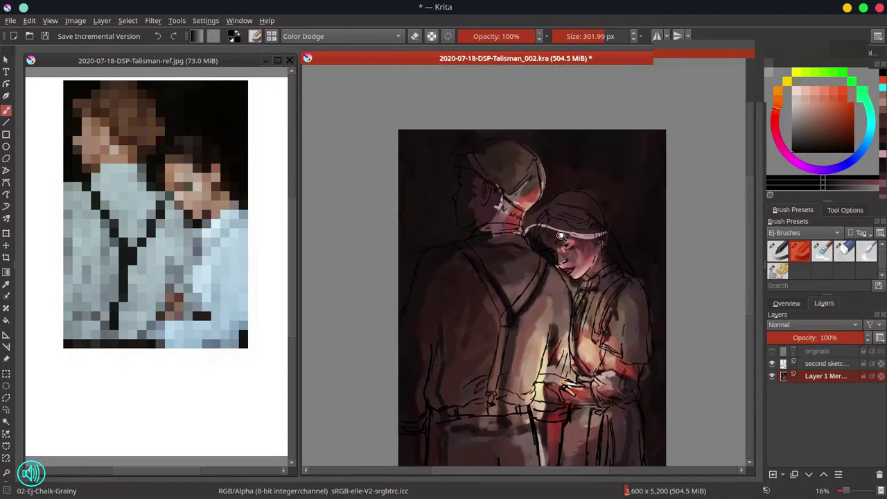
pyautogui.scroll(3, 516, 194)
pyautogui.moveTo(514, 234)
pyautogui.mouseDown()
pyautogui.moveTo(504, 234)
pyautogui.moveTo(513, 194)
pyautogui.moveTo(533, 163)
pyautogui.moveTo(516, 90)
pyautogui.mouseUp()
pyautogui.click(365, 38)
pyautogui.click(294, 105)
pyautogui.moveTo(577, 139)
pyautogui.mouseDown()
pyautogui.moveTo(554, 130)
pyautogui.moveTo(555, 99)
pyautogui.moveTo(571, 142)
pyautogui.mouseUp()
pyautogui.moveTo(545, 172); pyautogui.dragTo(553, 172)
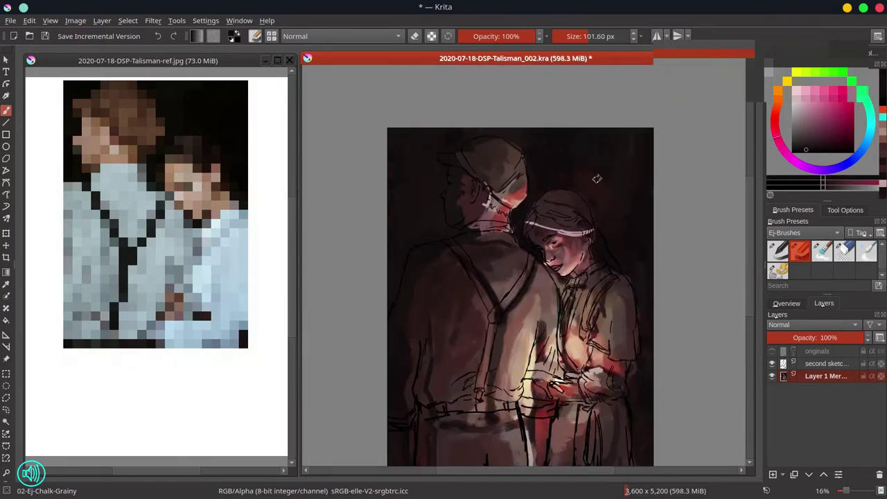
# Darken the gap between the man's neck and the woman's face, and repaint her forehead and face with sampled tones
pyautogui.press(']')
pyautogui.keyDown('ctrl'); pyautogui.click(550, 274); pyautogui.keyUp('ctrl')
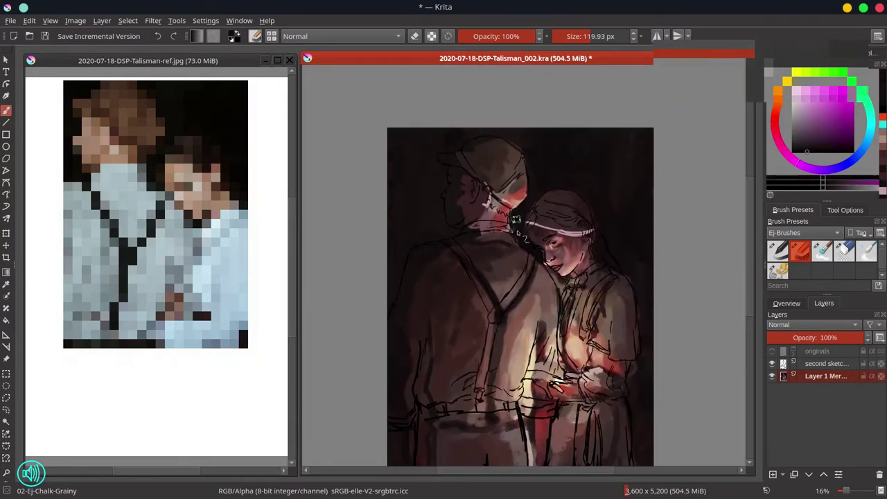
pyautogui.moveTo(517, 220)
pyautogui.mouseDown()
pyautogui.moveTo(517, 235)
pyautogui.moveTo(556, 233)
pyautogui.moveTo(562, 260)
pyautogui.moveTo(550, 271)
pyautogui.moveTo(558, 283)
pyautogui.mouseUp()
pyautogui.keyDown('ctrl'); pyautogui.click(557, 226); pyautogui.keyUp('ctrl')
pyautogui.keyDown('ctrl'); pyautogui.click(556, 238); pyautogui.keyUp('ctrl')
pyautogui.keyDown('ctrl'); pyautogui.click(559, 251); pyautogui.keyUp('ctrl')
pyautogui.keyDown('ctrl'); pyautogui.click(568, 243); pyautogui.keyUp('ctrl')
pyautogui.keyDown('ctrl'); pyautogui.click(541, 255); pyautogui.keyUp('ctrl')
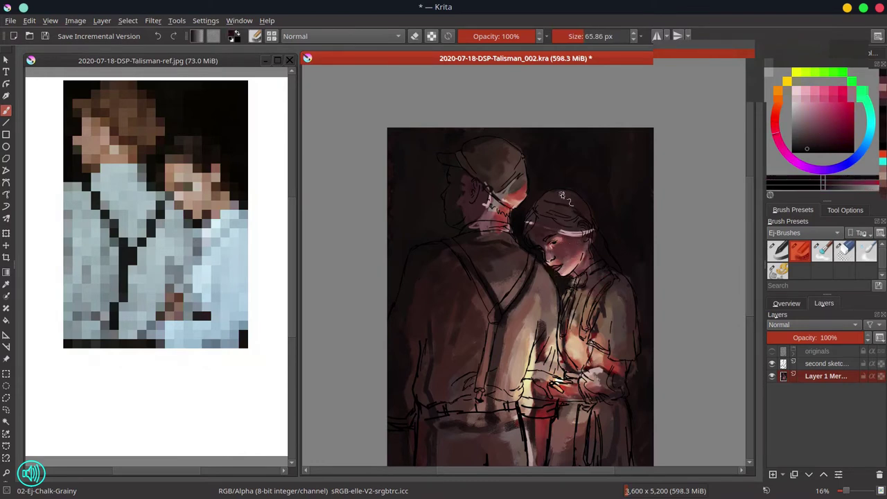
# Paint a sampled dark tone along the outer edge of the woman's sleeve and skirt
pyautogui.moveTo(654, 332); pyautogui.dragTo(613, 255)
pyautogui.keyDown('ctrl'); pyautogui.click(614, 363); pyautogui.keyUp('ctrl')
pyautogui.moveTo(602, 295); pyautogui.dragTo(609, 413)
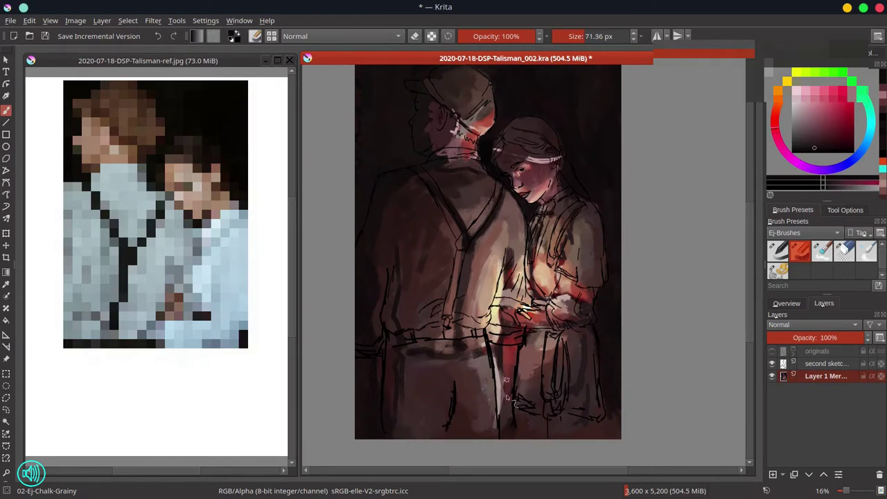
# Repaint the man's sleeve edge, the reaching hand and the underside of the woman's forearm with sampled colors
pyautogui.keyDown('ctrl'); pyautogui.click(511, 263); pyautogui.keyUp('ctrl')
pyautogui.moveTo(512, 261)
pyautogui.mouseDown()
pyautogui.moveTo(494, 316)
pyautogui.moveTo(496, 327)
pyautogui.moveTo(509, 322)
pyautogui.mouseUp()
pyautogui.keyDown('ctrl'); pyautogui.click(502, 313); pyautogui.keyUp('ctrl')
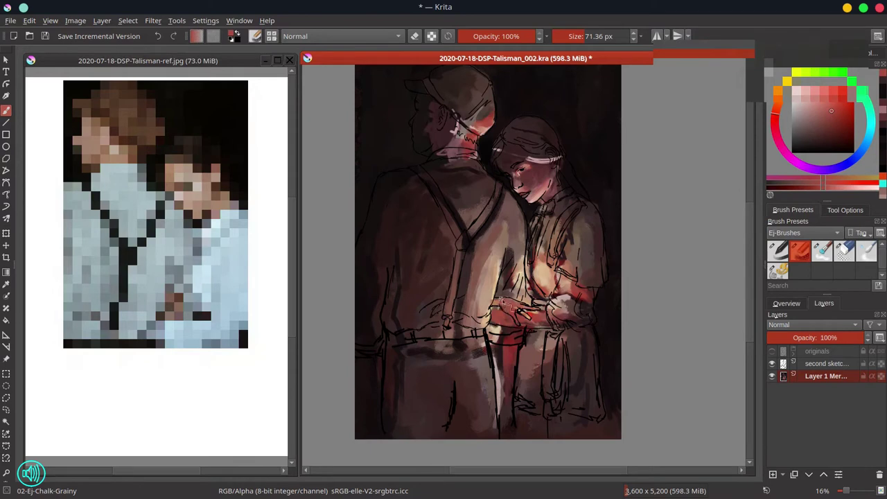
pyautogui.moveTo(558, 328); pyautogui.dragTo(594, 316)
pyautogui.keyDown('ctrl'); pyautogui.click(581, 320); pyautogui.keyUp('ctrl')
# Paint sampled light tones over the man's lower sleeve just above the reaching hand
pyautogui.keyDown('ctrl'); pyautogui.click(602, 239); pyautogui.keyUp('ctrl')
pyautogui.press('[')
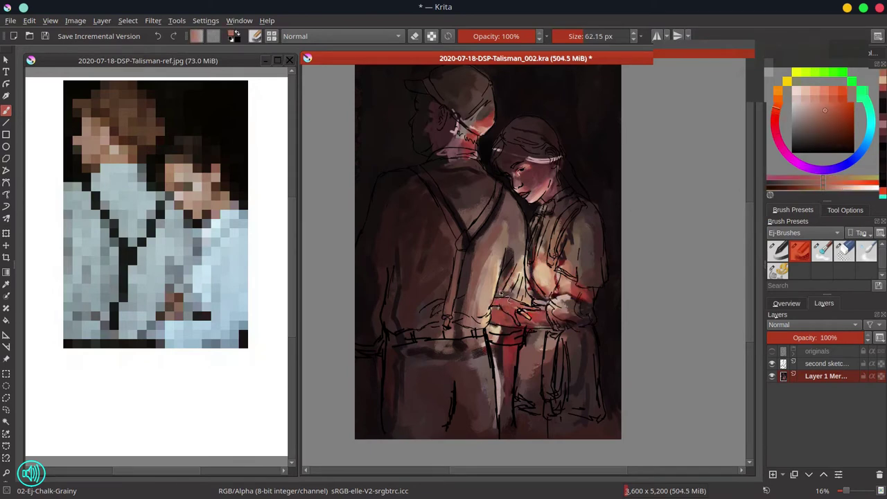
pyautogui.keyDown('ctrl'); pyautogui.click(520, 273); pyautogui.keyUp('ctrl')
pyautogui.moveTo(529, 268)
pyautogui.mouseDown()
pyautogui.moveTo(529, 298)
pyautogui.moveTo(494, 294)
pyautogui.mouseUp()
pyautogui.keyDown('ctrl'); pyautogui.click(504, 259); pyautogui.keyUp('ctrl')
pyautogui.press(']')
# Repaint the man's collar and the upper back of his shirt between the suspenders with sampled browns
pyautogui.keyDown('ctrl'); pyautogui.click(466, 174); pyautogui.keyUp('ctrl')
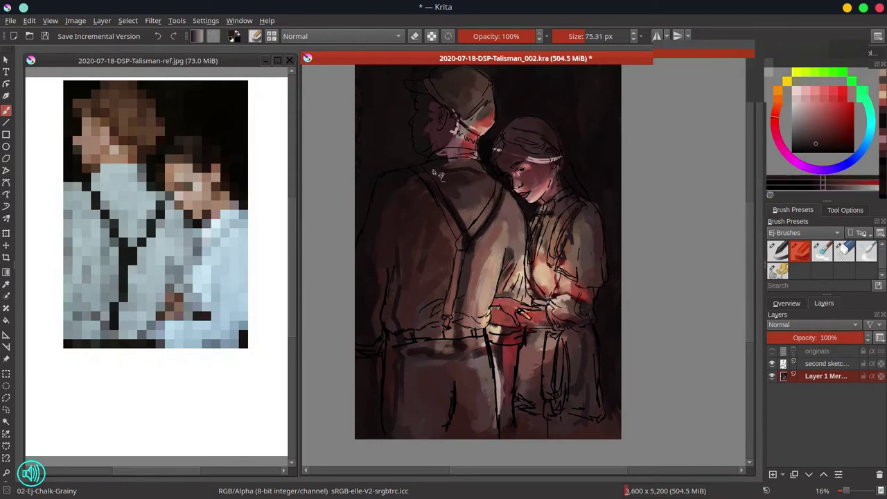
pyautogui.moveTo(447, 158)
pyautogui.mouseDown()
pyautogui.moveTo(474, 167)
pyautogui.moveTo(450, 165)
pyautogui.mouseUp()
pyautogui.keyDown('ctrl'); pyautogui.click(476, 165); pyautogui.keyUp('ctrl')
pyautogui.keyDown('ctrl'); pyautogui.click(469, 208); pyautogui.keyUp('ctrl')
pyautogui.moveTo(461, 208); pyautogui.dragTo(470, 231)
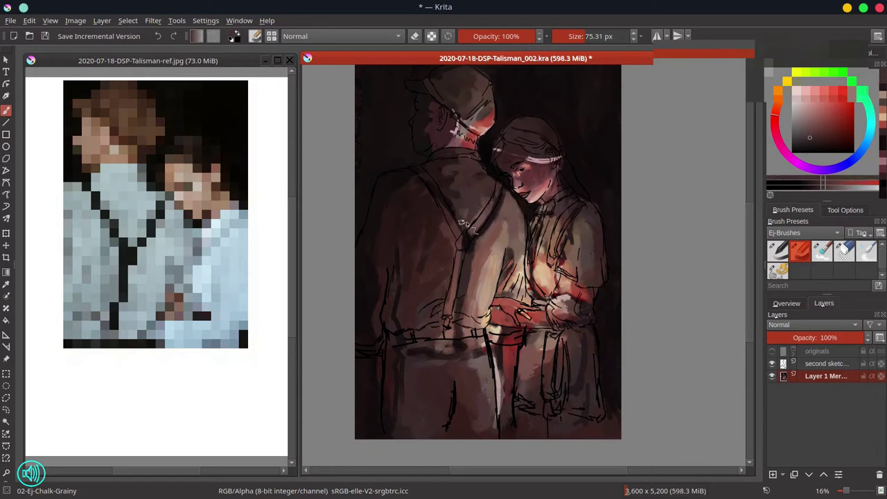
# Paint sampled brown tones over the man's back alongside the suspenders and down to his waist
pyautogui.keyDown('ctrl'); pyautogui.click(494, 228); pyautogui.keyUp('ctrl')
pyautogui.moveTo(498, 197)
pyautogui.mouseDown()
pyautogui.moveTo(462, 284)
pyautogui.moveTo(456, 338)
pyautogui.mouseUp()
pyautogui.keyDown('ctrl'); pyautogui.click(476, 242); pyautogui.keyUp('ctrl')
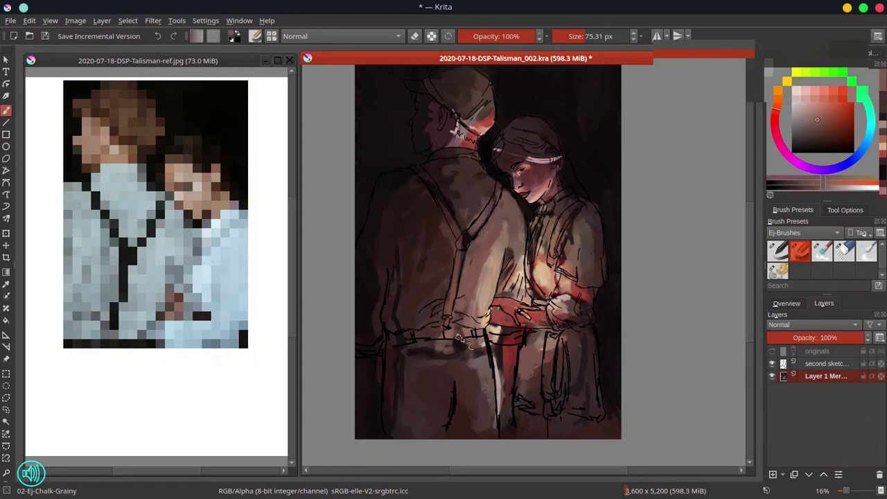
# Repaint the man's shadowed sleeve and the dark area beside his hip with a larger brush and sampled dark reds
pyautogui.press(']')
pyautogui.keyDown('ctrl'); pyautogui.click(399, 284); pyautogui.keyUp('ctrl')
pyautogui.moveTo(396, 285)
pyautogui.mouseDown()
pyautogui.moveTo(392, 326)
pyautogui.moveTo(363, 338)
pyautogui.moveTo(363, 383)
pyautogui.mouseUp()
pyautogui.press(']')
pyautogui.keyDown('ctrl'); pyautogui.click(374, 309); pyautogui.keyUp('ctrl')
pyautogui.keyDown('ctrl'); pyautogui.click(367, 338); pyautogui.keyUp('ctrl')
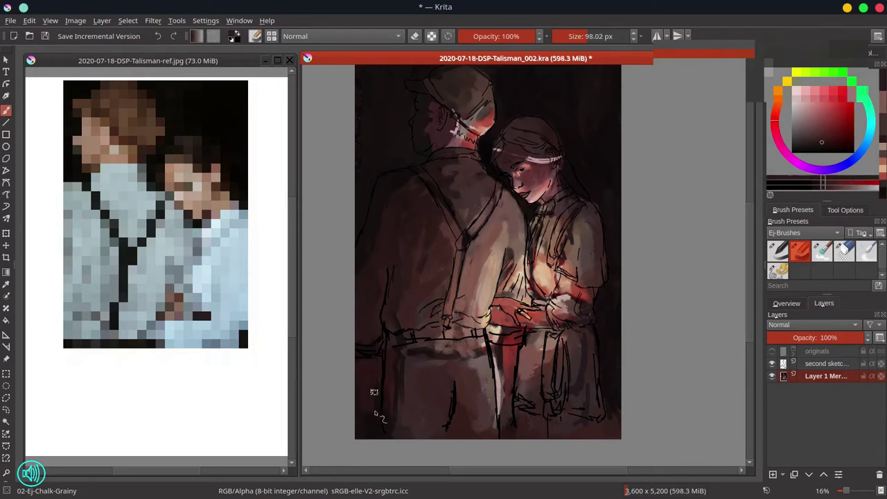
pyautogui.keyDown('ctrl'); pyautogui.click(390, 186); pyautogui.keyUp('ctrl')
# Darken the man's suspenders and the shirt folds above his belt with a sampled dark tone
pyautogui.keyDown('ctrl'); pyautogui.click(464, 237); pyautogui.keyUp('ctrl')
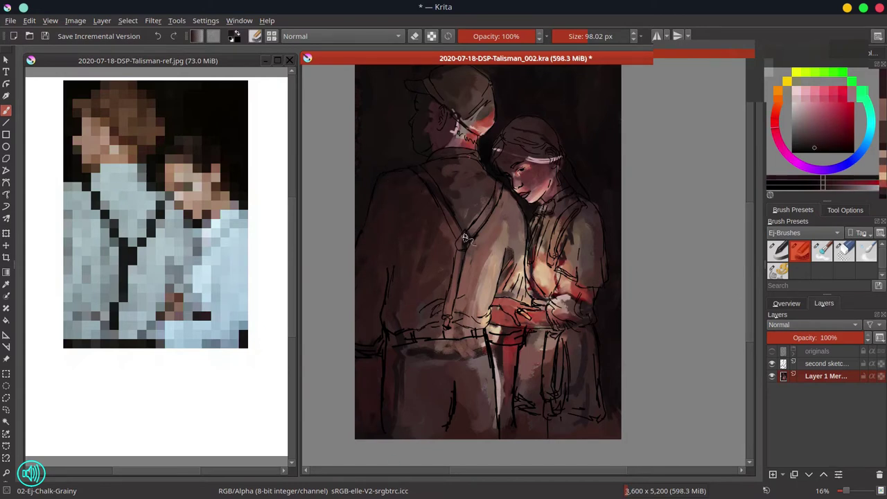
pyautogui.press('[')
pyautogui.moveTo(425, 174); pyautogui.dragTo(459, 238)
pyautogui.moveTo(499, 189)
pyautogui.mouseDown()
pyautogui.moveTo(472, 233)
pyautogui.moveTo(446, 331)
pyautogui.mouseUp()
pyautogui.moveTo(439, 299); pyautogui.dragTo(364, 333)
pyautogui.moveTo(435, 293)
pyautogui.mouseDown()
pyautogui.moveTo(404, 307)
pyautogui.moveTo(430, 321)
pyautogui.mouseUp()
pyautogui.moveTo(477, 312); pyautogui.dragTo(460, 322)
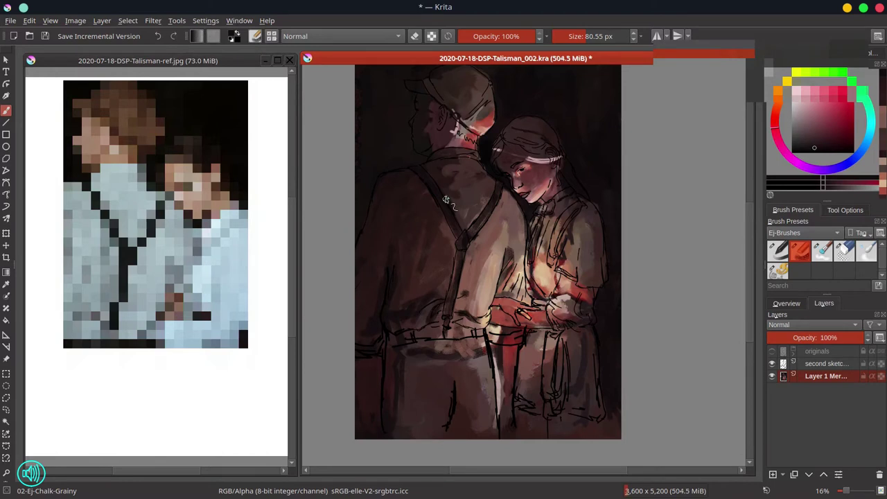
# Repaint the gap between the figures, from beneath the reaching hand down the near edge of the woman's skirt, with sampled tones
pyautogui.keyDown('ctrl'); pyautogui.click(511, 319); pyautogui.keyUp('ctrl')
pyautogui.moveTo(514, 327)
pyautogui.mouseDown()
pyautogui.moveTo(491, 332)
pyautogui.moveTo(500, 335)
pyautogui.mouseUp()
pyautogui.keyDown('ctrl'); pyautogui.click(546, 231); pyautogui.keyUp('ctrl')
pyautogui.moveTo(504, 284)
pyautogui.mouseDown()
pyautogui.moveTo(488, 322)
pyautogui.moveTo(524, 346)
pyautogui.moveTo(577, 330)
pyautogui.moveTo(545, 332)
pyautogui.moveTo(508, 388)
pyautogui.mouseUp()
pyautogui.keyDown('ctrl'); pyautogui.click(512, 374); pyautogui.keyUp('ctrl')
pyautogui.moveTo(495, 349)
pyautogui.mouseDown()
pyautogui.moveTo(500, 406)
pyautogui.moveTo(504, 383)
pyautogui.moveTo(496, 355)
pyautogui.mouseUp()
# Paint sampled warm light tones over the lower back of the man's shirt and the gathered folds at his waist
pyautogui.keyDown('ctrl'); pyautogui.click(487, 327); pyautogui.keyUp('ctrl')
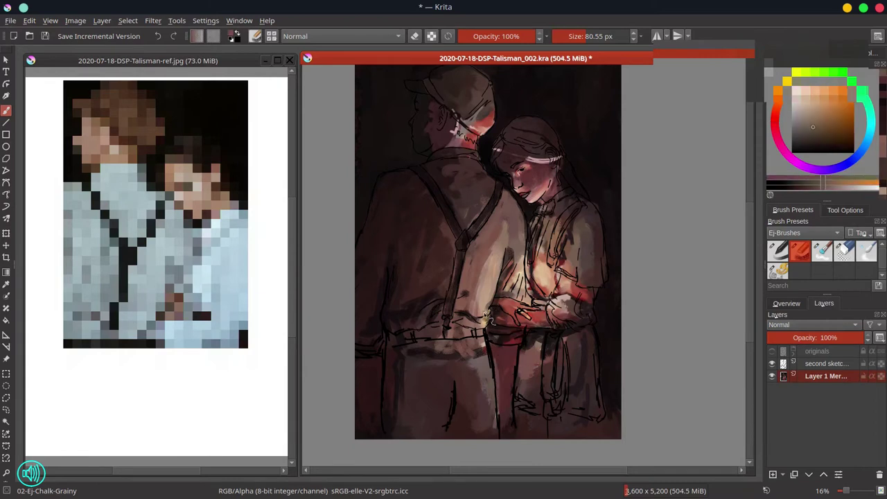
pyautogui.keyDown('ctrl'); pyautogui.click(491, 343); pyautogui.keyUp('ctrl')
pyautogui.moveTo(488, 291); pyautogui.dragTo(485, 319)
pyautogui.keyDown('ctrl'); pyautogui.click(465, 296); pyautogui.keyUp('ctrl')
pyautogui.moveTo(497, 255)
pyautogui.mouseDown()
pyautogui.moveTo(478, 319)
pyautogui.moveTo(456, 316)
pyautogui.mouseUp()
pyautogui.moveTo(443, 309); pyautogui.dragTo(424, 322)
# Repaint the edge of the man's lit sleeve and the front and shoulder of the woman's dress with sampled tones
pyautogui.moveTo(517, 293)
pyautogui.mouseDown()
pyautogui.moveTo(545, 292)
pyautogui.moveTo(537, 292)
pyautogui.moveTo(528, 239)
pyautogui.mouseUp()
pyautogui.keyDown('ctrl'); pyautogui.click(537, 288); pyautogui.keyUp('ctrl')
pyautogui.moveTo(556, 285); pyautogui.dragTo(558, 263)
pyautogui.moveTo(558, 255); pyautogui.dragTo(560, 229)
pyautogui.keyDown('ctrl'); pyautogui.click(603, 202); pyautogui.keyUp('ctrl')
pyautogui.moveTo(599, 197)
pyautogui.mouseDown()
pyautogui.moveTo(593, 179)
pyautogui.moveTo(610, 223)
pyautogui.moveTo(603, 227)
pyautogui.mouseUp()
# Repaint the woman's ear and jawline with tones sampled from around her face and hair
pyautogui.keyDown('ctrl'); pyautogui.click(571, 178); pyautogui.keyUp('ctrl')
pyautogui.keyDown('ctrl'); pyautogui.click(574, 186); pyautogui.keyUp('ctrl')
pyautogui.keyDown('ctrl'); pyautogui.click(547, 175); pyautogui.keyUp('ctrl')
pyautogui.moveTo(560, 168)
pyautogui.mouseDown()
pyautogui.moveTo(562, 194)
pyautogui.moveTo(533, 194)
pyautogui.mouseUp()
# Paint over the woman's white headband and add sampled tones to the hair on her crown and above her forehead
pyautogui.keyDown('ctrl'); pyautogui.click(496, 150); pyautogui.keyUp('ctrl')
pyautogui.moveTo(508, 130); pyautogui.dragTo(518, 124)
pyautogui.keyDown('ctrl'); pyautogui.click(532, 163); pyautogui.keyUp('ctrl')
pyautogui.moveTo(553, 158)
pyautogui.mouseDown()
pyautogui.moveTo(518, 145)
pyautogui.moveTo(544, 149)
pyautogui.moveTo(493, 165)
pyautogui.mouseUp()
pyautogui.keyDown('ctrl'); pyautogui.click(554, 161); pyautogui.keyUp('ctrl')
# Show the canvas overview and refine the woman's eye, nose and mouth with sampled skin tones
pyautogui.click(797, 303)
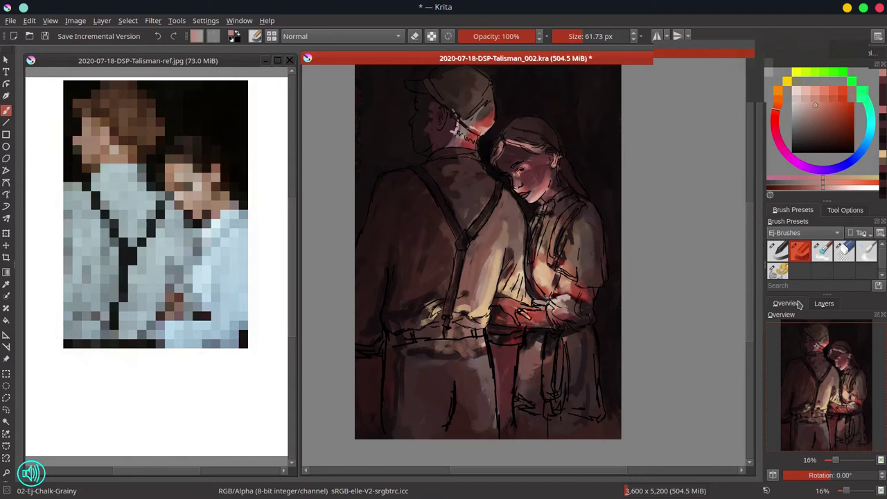
pyautogui.keyDown('ctrl'); pyautogui.click(546, 156); pyautogui.keyUp('ctrl')
pyautogui.moveTo(519, 168)
pyautogui.mouseDown()
pyautogui.moveTo(531, 183)
pyautogui.moveTo(524, 175)
pyautogui.mouseUp()
pyautogui.keyDown('ctrl'); pyautogui.click(533, 175); pyautogui.keyUp('ctrl')
pyautogui.keyDown('ctrl'); pyautogui.click(529, 177); pyautogui.keyUp('ctrl')
pyautogui.keyDown('ctrl'); pyautogui.click(521, 169); pyautogui.keyUp('ctrl')
pyautogui.keyDown('ctrl'); pyautogui.click(531, 197); pyautogui.keyUp('ctrl')
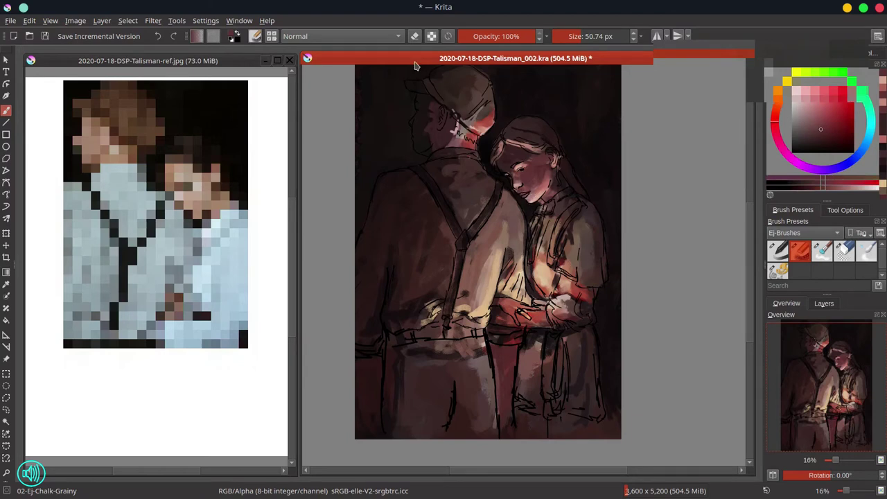
# Repaint the man's cap, its brim and his shadowed profile with sampled dark tones
pyautogui.keyDown('ctrl'); pyautogui.click(452, 113); pyautogui.keyUp('ctrl')
pyautogui.moveTo(424, 99); pyautogui.dragTo(426, 99)
pyautogui.moveTo(478, 100); pyautogui.dragTo(463, 119)
pyautogui.keyDown('ctrl'); pyautogui.click(440, 113); pyautogui.keyUp('ctrl')
pyautogui.moveTo(431, 70)
pyautogui.mouseDown()
pyautogui.moveTo(460, 123)
pyautogui.moveTo(446, 112)
pyautogui.moveTo(418, 125)
pyautogui.mouseUp()
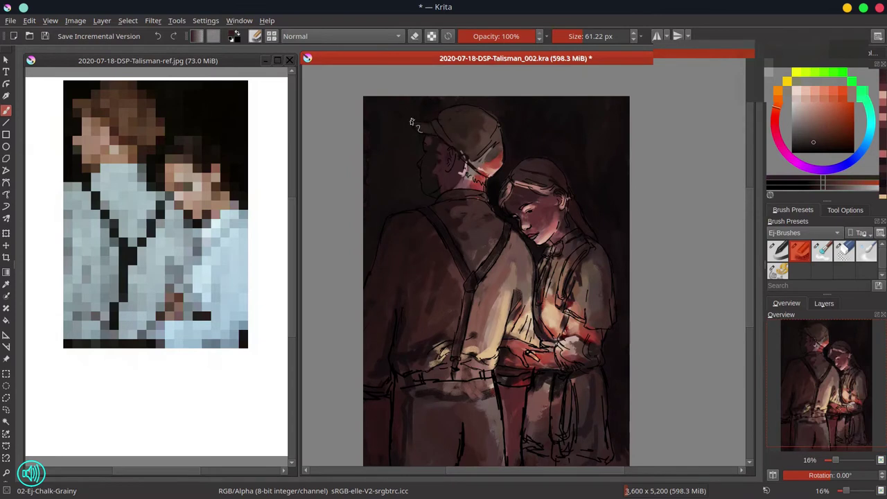
pyautogui.keyDown('ctrl'); pyautogui.click(443, 136); pyautogui.keyUp('ctrl')
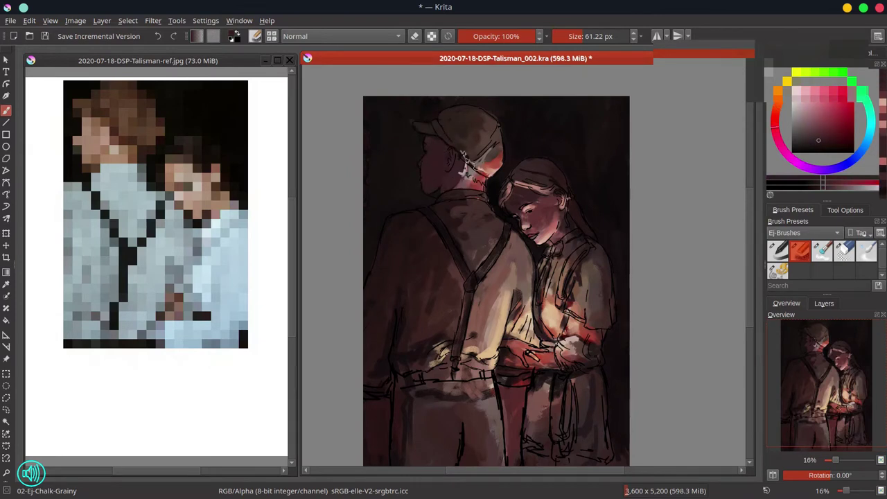
# Paint the man's ear and the side of his neck with sampled reddish skin tones
pyautogui.keyDown('ctrl'); pyautogui.click(468, 180); pyautogui.keyUp('ctrl')
pyautogui.moveTo(464, 166); pyautogui.dragTo(464, 182)
pyautogui.moveTo(468, 178); pyautogui.dragTo(453, 182)
pyautogui.keyDown('ctrl'); pyautogui.click(454, 174); pyautogui.keyUp('ctrl')
pyautogui.keyDown('ctrl'); pyautogui.click(456, 176); pyautogui.keyUp('ctrl')
pyautogui.keyDown('ctrl'); pyautogui.click(463, 180); pyautogui.keyUp('ctrl')
# Paint sampled reddish light along the edges of the man's suspenders on his lower and upper back
pyautogui.keyDown('ctrl'); pyautogui.click(403, 249); pyautogui.keyUp('ctrl')
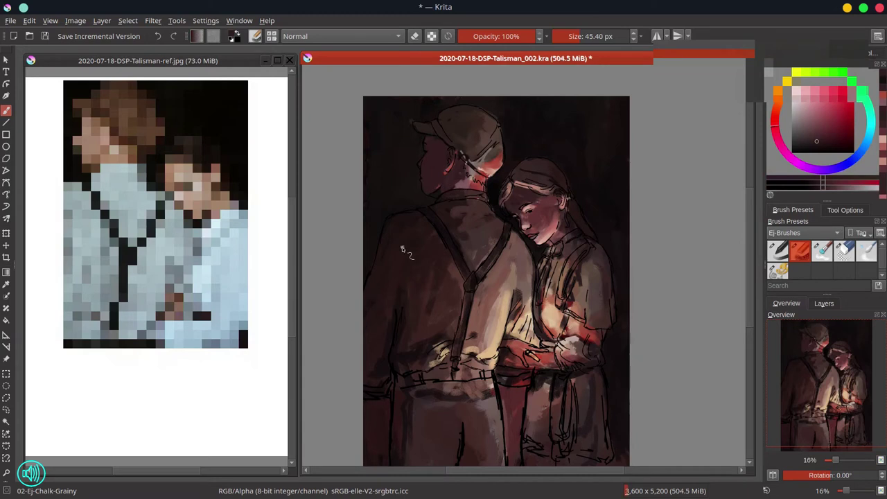
pyautogui.keyDown('ctrl'); pyautogui.click(495, 165); pyautogui.keyUp('ctrl')
pyautogui.moveTo(482, 309); pyautogui.dragTo(461, 348)
pyautogui.moveTo(499, 253); pyautogui.dragTo(476, 292)
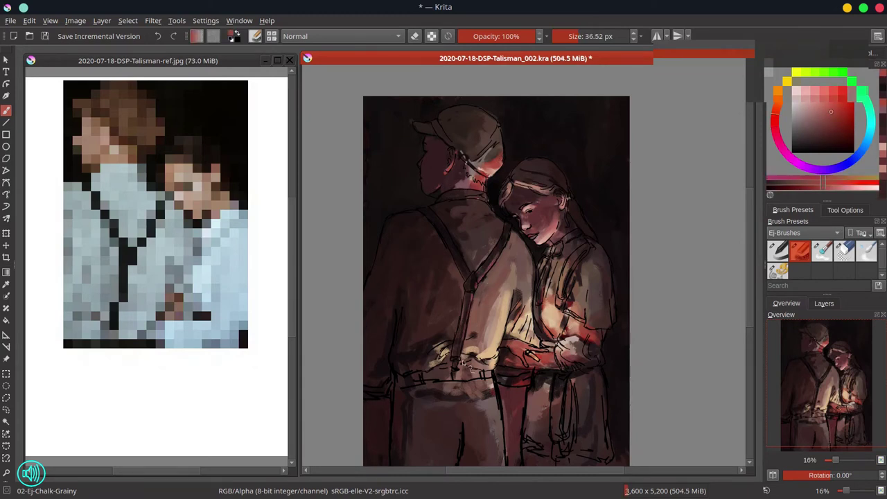
# Repaint the man's belt and the upper part of his trousers with sampled tones
pyautogui.keyDown('ctrl'); pyautogui.click(384, 370); pyautogui.keyUp('ctrl')
pyautogui.moveTo(410, 374); pyautogui.dragTo(417, 374)
pyautogui.moveTo(414, 374); pyautogui.dragTo(451, 366)
pyautogui.moveTo(449, 369)
pyautogui.mouseDown()
pyautogui.moveTo(451, 402)
pyautogui.moveTo(477, 401)
pyautogui.moveTo(447, 387)
pyautogui.moveTo(494, 397)
pyautogui.moveTo(497, 449)
pyautogui.mouseUp()
pyautogui.keyDown('ctrl'); pyautogui.click(431, 394); pyautogui.keyUp('ctrl')
# Brighten the lit edge of the man's trousers and the reaching hand with sampled light tones
pyautogui.keyDown('ctrl'); pyautogui.click(568, 344); pyautogui.keyUp('ctrl')
pyautogui.keyDown('ctrl'); pyautogui.click(489, 432); pyautogui.keyUp('ctrl')
pyautogui.keyDown('ctrl'); pyautogui.click(490, 396); pyautogui.keyUp('ctrl')
pyautogui.moveTo(510, 353); pyautogui.dragTo(532, 354)
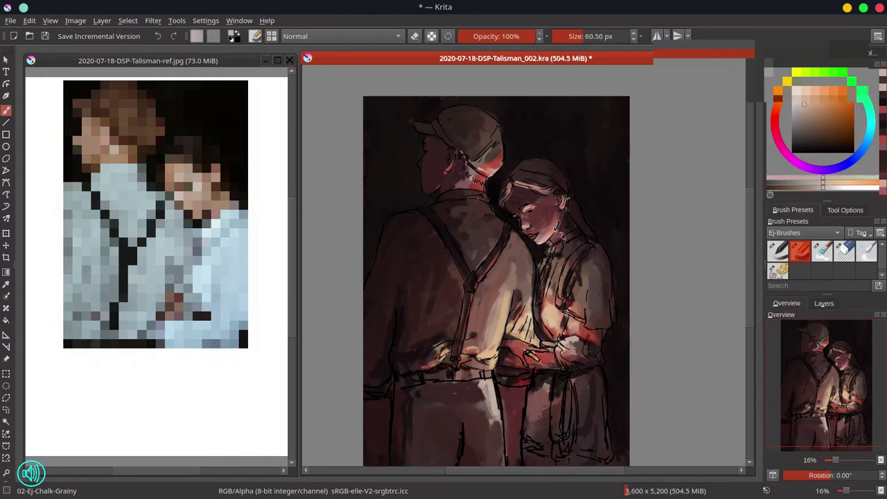
# Darken the folds of the woman's skirt and the shadow beside the man's trousers with sampled dark tones
pyautogui.keyDown('ctrl'); pyautogui.click(549, 379); pyautogui.keyUp('ctrl')
pyautogui.moveTo(550, 385)
pyautogui.mouseDown()
pyautogui.moveTo(551, 409)
pyautogui.moveTo(539, 424)
pyautogui.moveTo(545, 458)
pyautogui.mouseUp()
pyautogui.keyDown('ctrl'); pyautogui.click(546, 387); pyautogui.keyUp('ctrl')
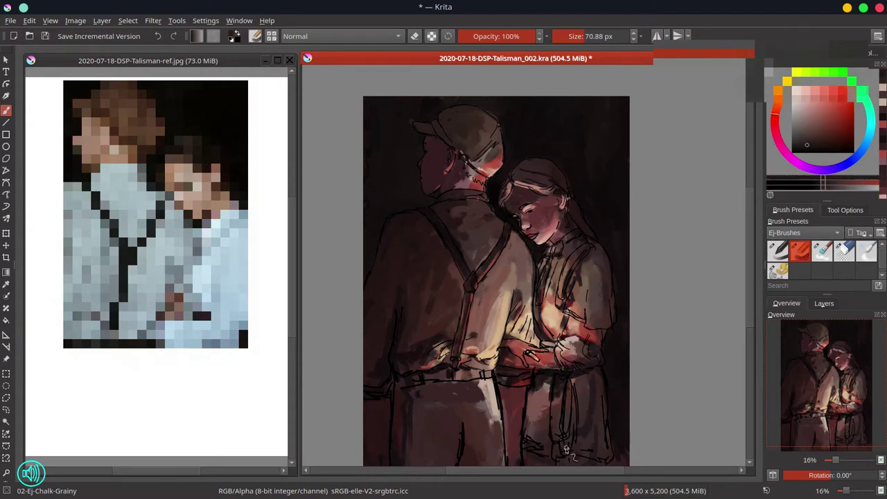
pyautogui.keyDown('ctrl'); pyautogui.click(568, 438); pyautogui.keyUp('ctrl')
pyautogui.moveTo(580, 385)
pyautogui.mouseDown()
pyautogui.moveTo(569, 437)
pyautogui.moveTo(588, 386)
pyautogui.moveTo(500, 392)
pyautogui.mouseUp()
pyautogui.keyDown('ctrl'); pyautogui.click(601, 331); pyautogui.keyUp('ctrl')
pyautogui.keyDown('ctrl'); pyautogui.click(543, 385); pyautogui.keyUp('ctrl')
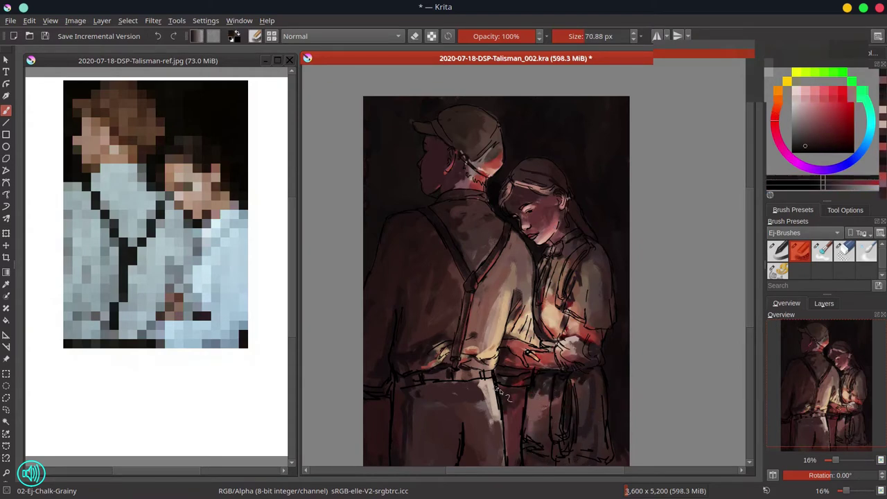
# Paint a sampled dark tone on the shadowed side of the man's trousers and save the painting
pyautogui.keyDown('ctrl'); pyautogui.click(499, 177); pyautogui.keyUp('ctrl')
pyautogui.moveTo(396, 404); pyautogui.dragTo(400, 422)
pyautogui.moveTo(657, 334); pyautogui.dragTo(657, 270)
pyautogui.moveTo(657, 270); pyautogui.dragTo(655, 285)
pyautogui.moveTo(476, 361); pyautogui.dragTo(471, 414)
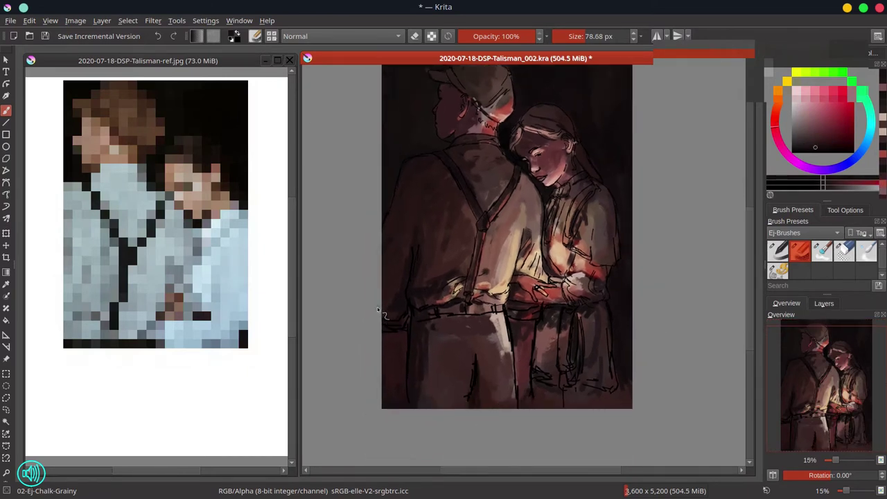
pyautogui.click(44, 35)
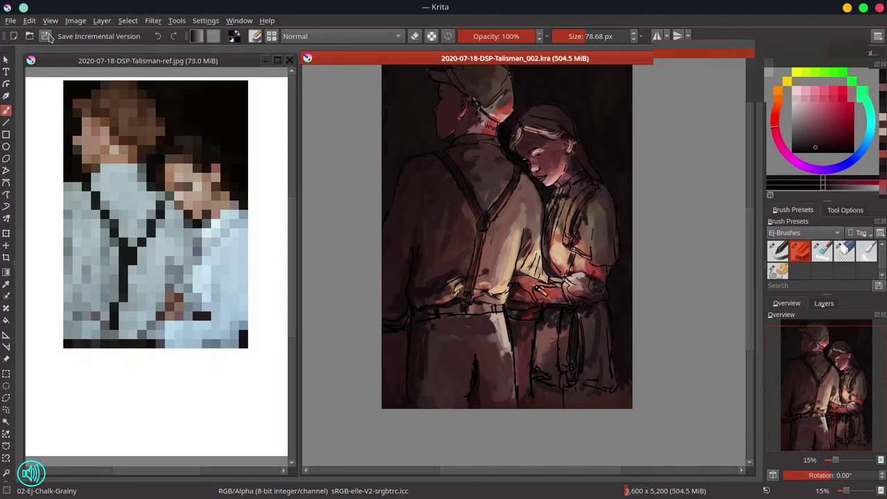
# Repaint the dark background around the man's cap and above the woman's head with a larger brush and sampled tones
pyautogui.moveTo(405, 151); pyautogui.dragTo(409, 204)
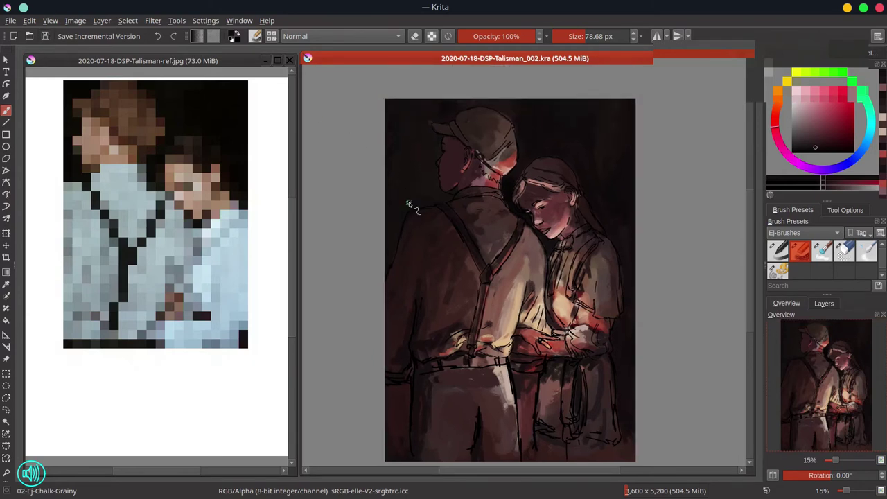
pyautogui.keyDown('ctrl'); pyautogui.click(400, 142); pyautogui.keyUp('ctrl')
pyautogui.moveTo(400, 141)
pyautogui.mouseDown()
pyautogui.moveTo(391, 109)
pyautogui.moveTo(390, 141)
pyautogui.mouseUp()
pyautogui.keyDown('ctrl'); pyautogui.click(399, 120); pyautogui.keyUp('ctrl')
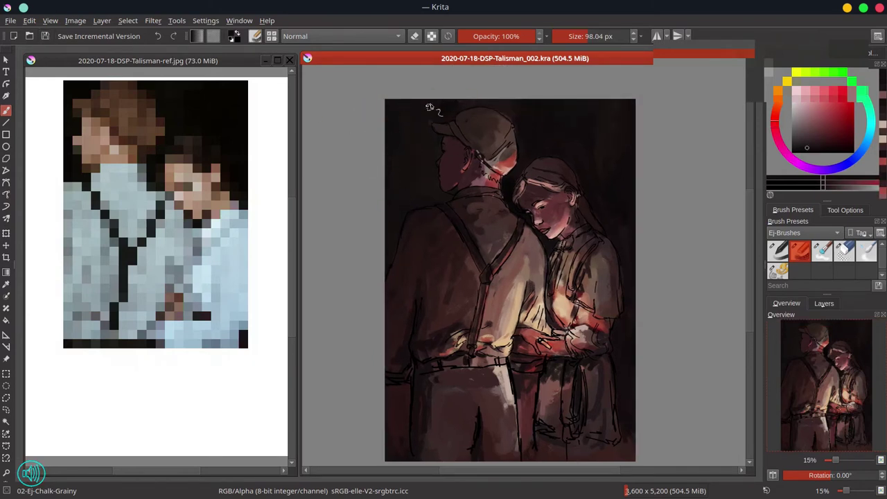
pyautogui.moveTo(431, 106); pyautogui.dragTo(438, 109)
pyautogui.keyDown('ctrl'); pyautogui.click(604, 105); pyautogui.keyUp('ctrl')
pyautogui.keyDown('ctrl'); pyautogui.click(600, 142); pyautogui.keyUp('ctrl')
pyautogui.moveTo(605, 105)
pyautogui.mouseDown()
pyautogui.moveTo(602, 155)
pyautogui.moveTo(601, 126)
pyautogui.mouseUp()
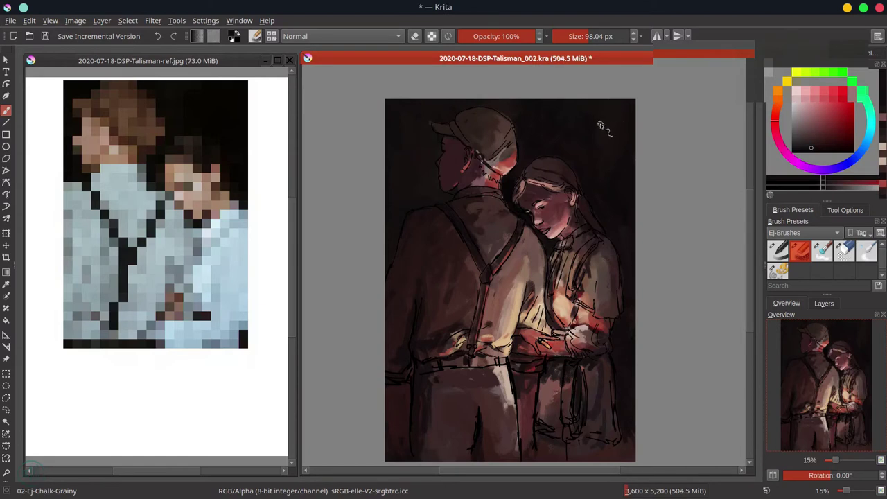
# Save the Talisman painting document
pyautogui.click(44, 36)
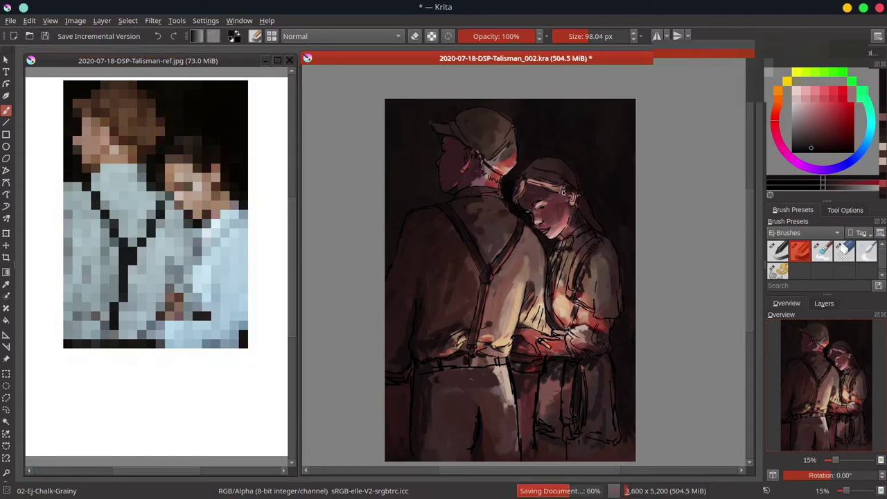
pyautogui.click(153, 20)
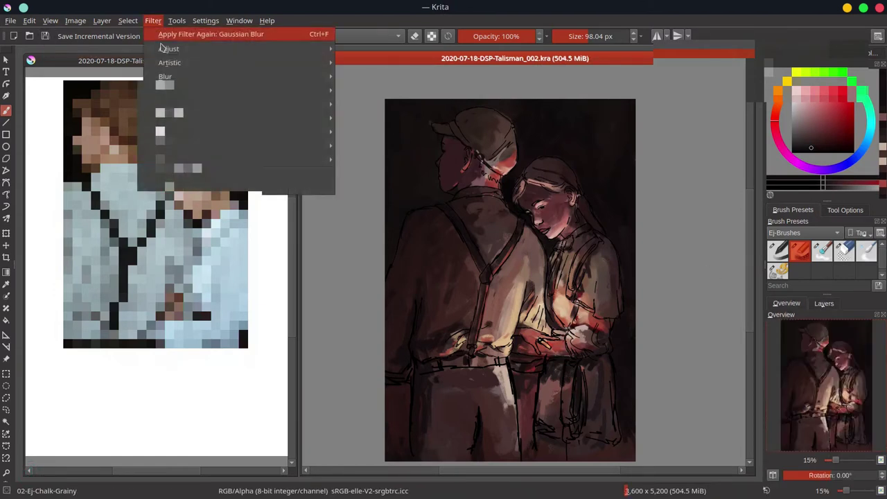
pyautogui.moveTo(166, 49)
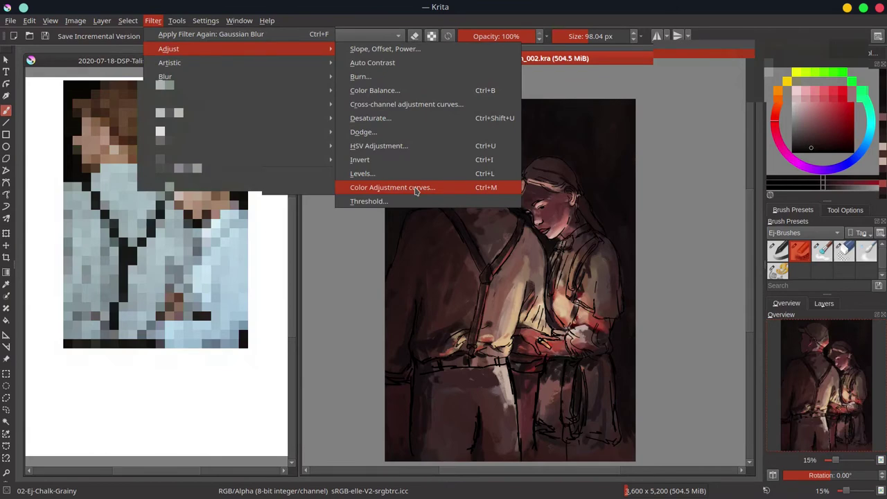
pyautogui.click(416, 188)
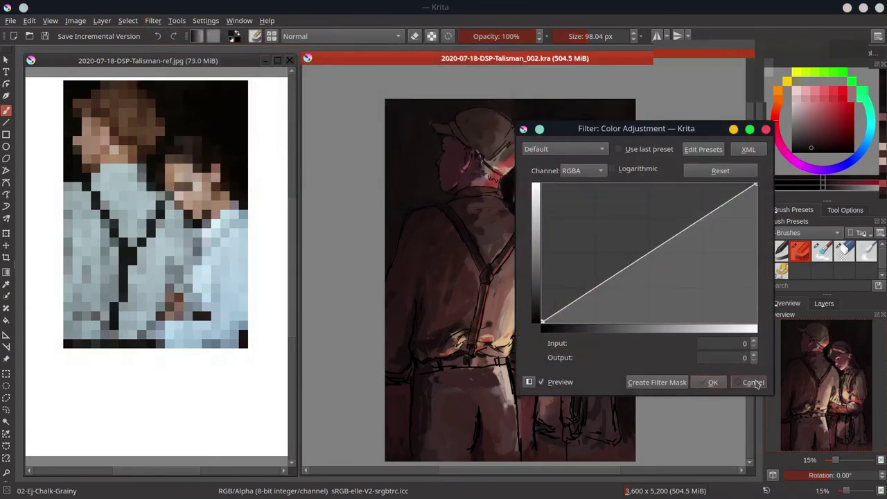
pyautogui.click(752, 381)
# Hide the merged colour layer and export the remaining line art as the JPEG 2020-07-18-DSP-Talisman-ref2.jpg
pyautogui.click(823, 303)
pyautogui.click(772, 375)
pyautogui.click(10, 21)
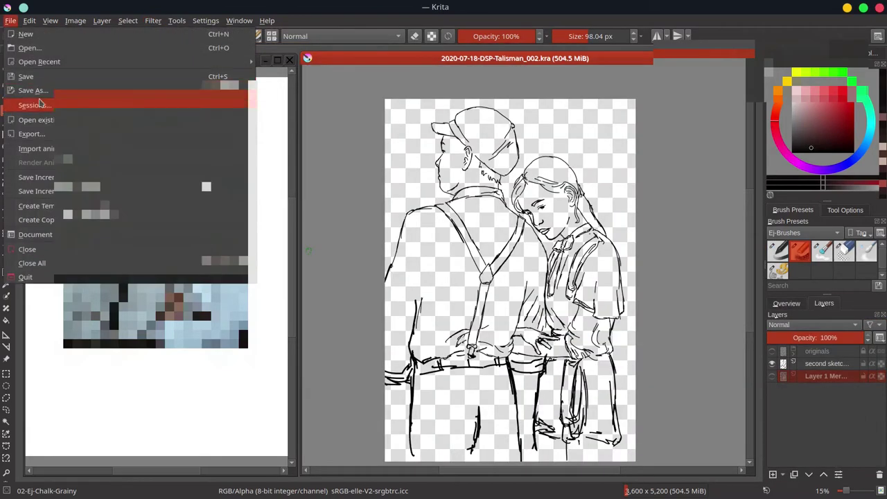
pyautogui.click(35, 135)
pyautogui.doubleClick(409, 179)
pyautogui.doubleClick(411, 190)
pyautogui.scroll(-15, 430, 229)
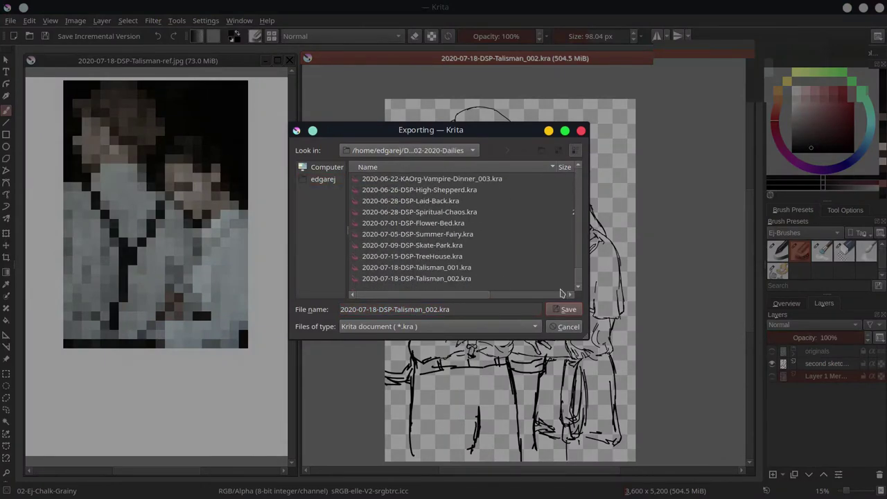
pyautogui.click(440, 326)
pyautogui.click(429, 214)
pyautogui.click(431, 223)
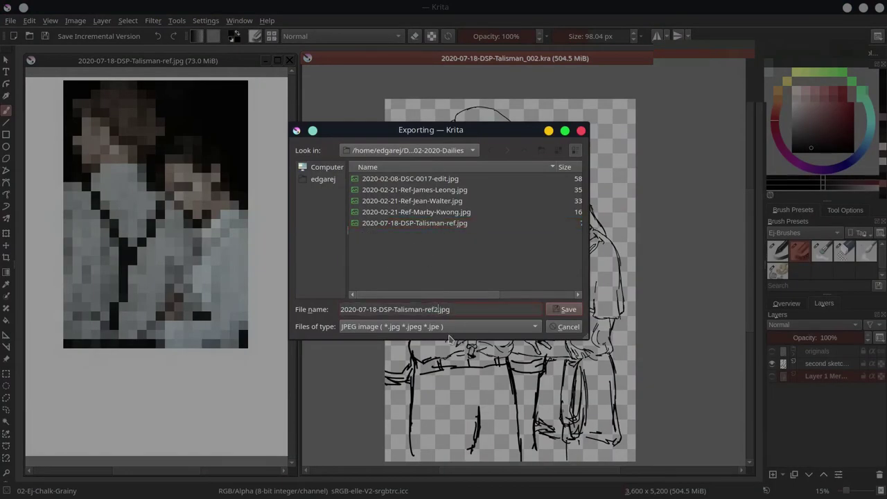
pyautogui.click(558, 309)
pyautogui.click(525, 340)
# Import the exported line-art JPEG into the reference document as a paint layer, keeping it visible above the photo
pyautogui.click(97, 60)
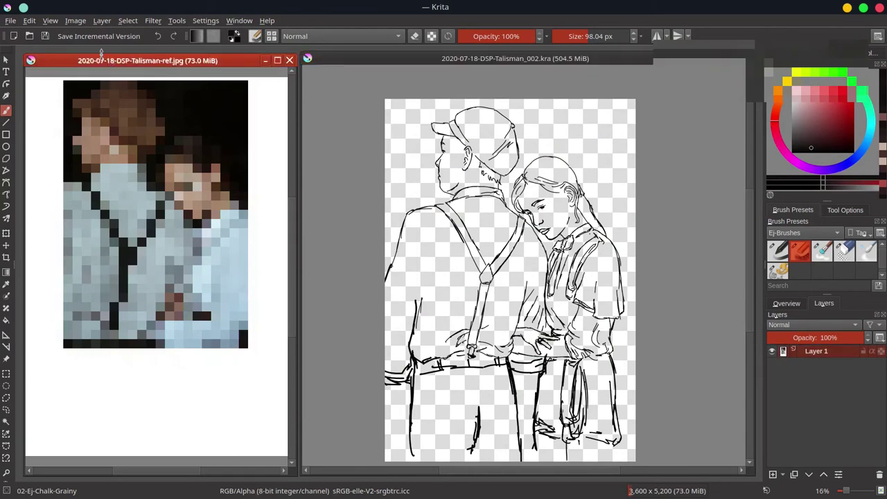
pyautogui.click(11, 21)
pyautogui.moveTo(102, 21)
pyautogui.moveTo(151, 119)
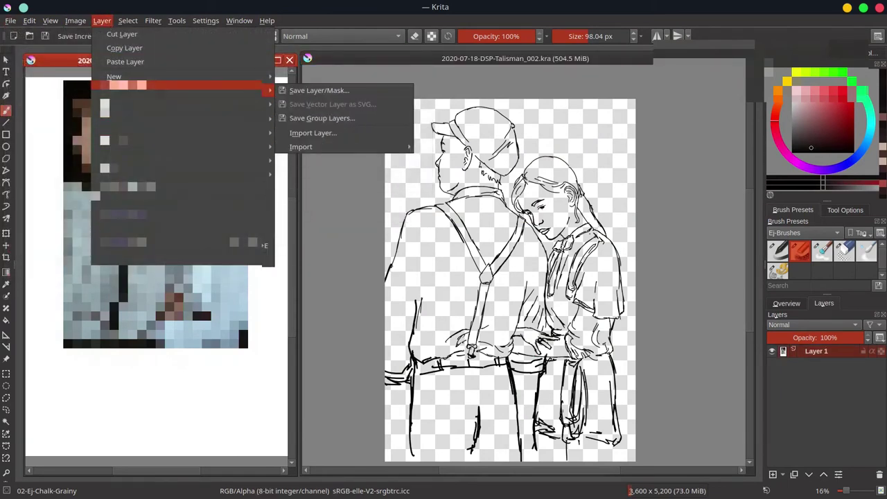
pyautogui.moveTo(207, 103)
pyautogui.moveTo(319, 144)
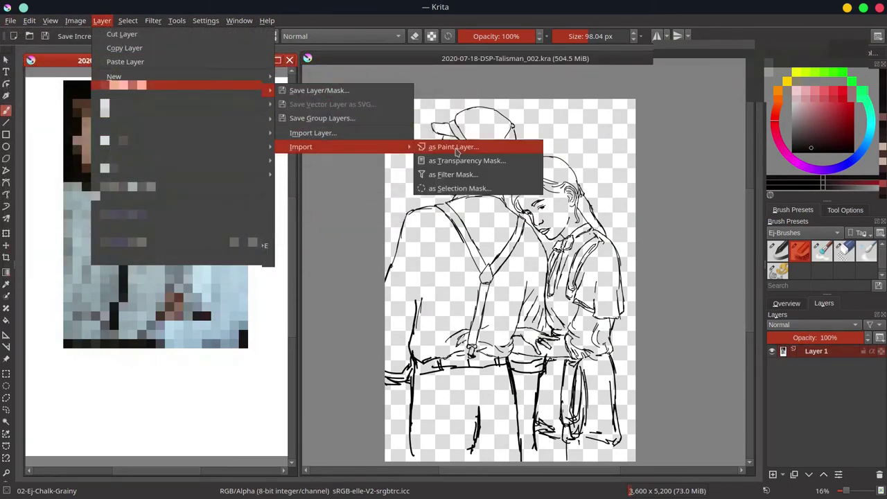
pyautogui.click(450, 144)
pyautogui.doubleClick(443, 280)
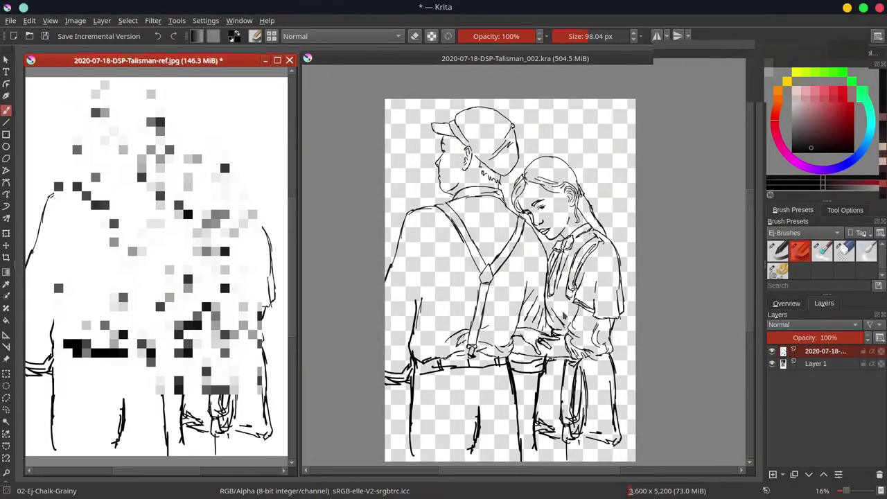
pyautogui.click(773, 353)
pyautogui.click(774, 352)
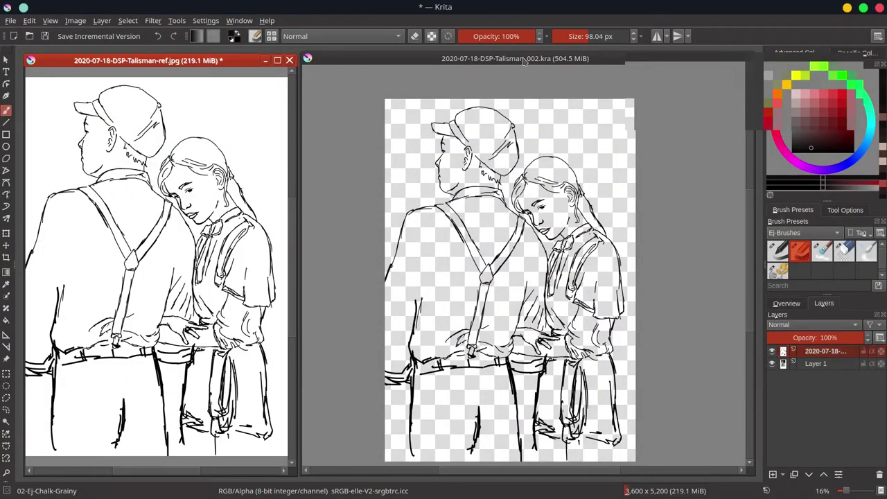
# Show the merged colour layer in the painting again and darken it with Color Adjustment curves by lowering the curve's white point
pyautogui.hotkey('ctrl', 'Tab')
pyautogui.click(772, 376)
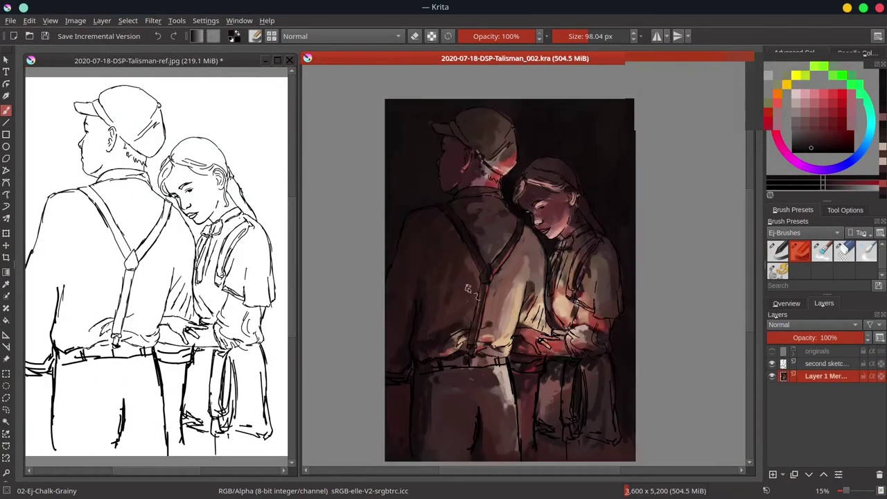
pyautogui.click(152, 20)
pyautogui.moveTo(162, 48)
pyautogui.click(392, 187)
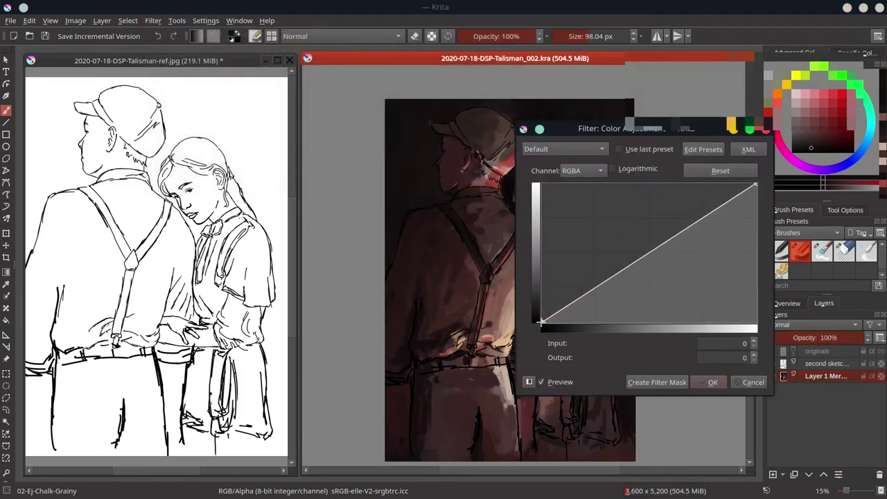
pyautogui.click(542, 318)
pyautogui.moveTo(756, 184); pyautogui.dragTo(756, 214)
pyautogui.click(559, 311)
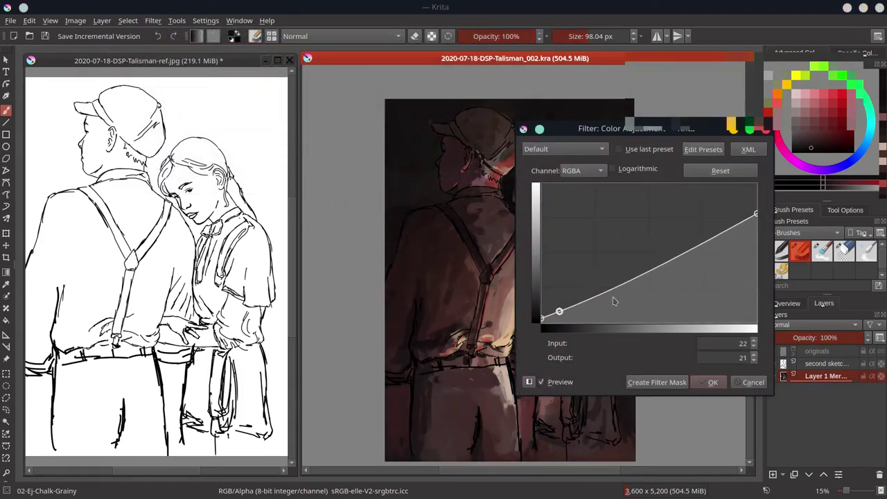
pyautogui.click(691, 245)
pyautogui.moveTo(702, 130); pyautogui.dragTo(230, 100)
pyautogui.click(238, 353)
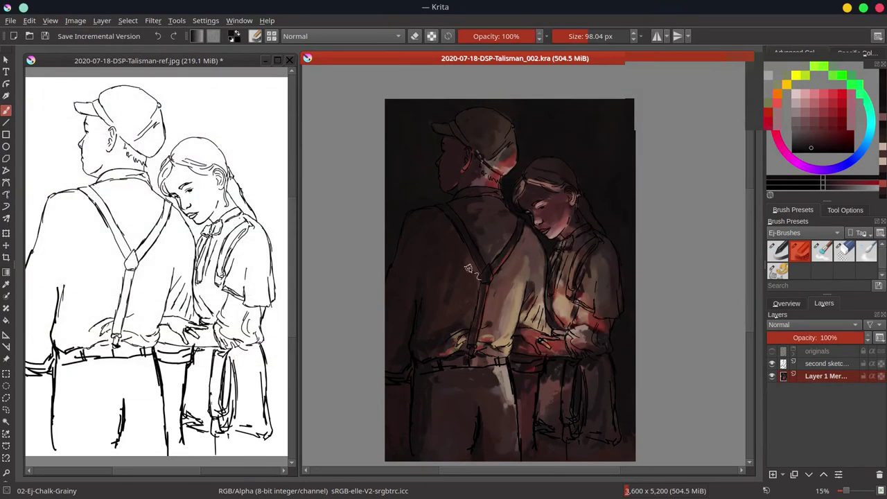
# Brush a muted orange in Color Dodge mode over the hands, the front of the woman's blouse and the man's lit sleeve
pyautogui.click(808, 132)
pyautogui.click(774, 108)
pyautogui.click(805, 123)
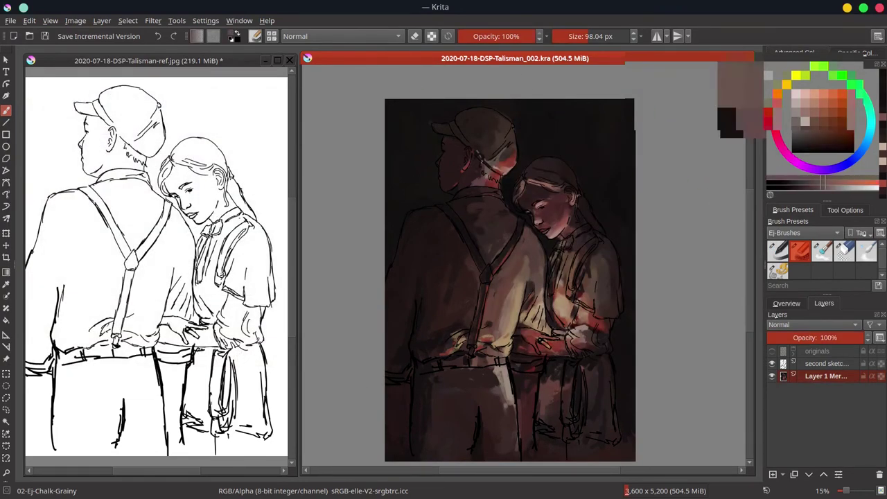
pyautogui.click(379, 37)
pyautogui.click(379, 52)
pyautogui.keyDown('shift'); pyautogui.moveTo(547, 345); pyautogui.dragTo(547, 345); pyautogui.keyUp('shift')
pyautogui.moveTo(539, 338); pyautogui.dragTo(550, 343)
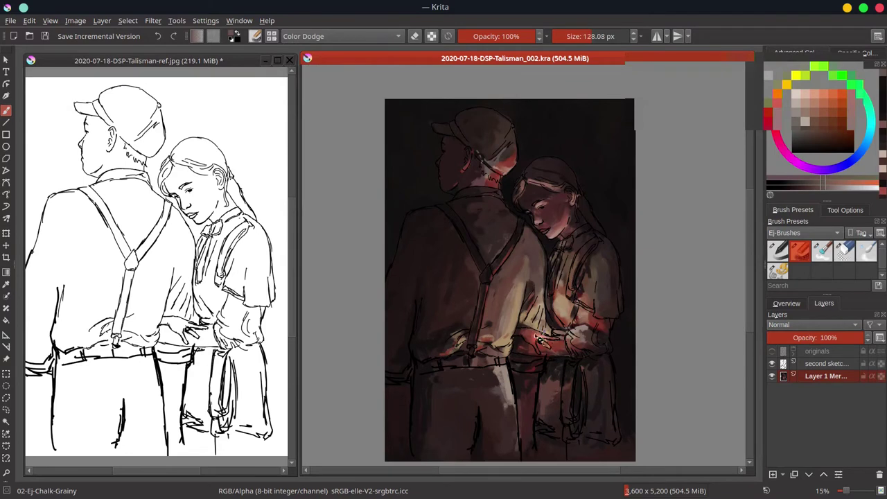
pyautogui.moveTo(557, 308); pyautogui.dragTo(558, 311)
pyautogui.moveTo(556, 307)
pyautogui.mouseDown()
pyautogui.moveTo(561, 321)
pyautogui.moveTo(551, 312)
pyautogui.mouseUp()
pyautogui.moveTo(534, 310); pyautogui.dragTo(519, 327)
pyautogui.moveTo(518, 298)
pyautogui.mouseDown()
pyautogui.moveTo(501, 341)
pyautogui.moveTo(487, 345)
pyautogui.moveTo(488, 309)
pyautogui.moveTo(510, 346)
pyautogui.mouseUp()
# Strengthen the glow on the hands and up the woman's blouse front with smaller Color Dodge strokes
pyautogui.press('[')
pyautogui.keyDown('shift'); pyautogui.moveTo(540, 334); pyautogui.dragTo(545, 334); pyautogui.keyUp('shift')
pyautogui.moveTo(523, 328); pyautogui.dragTo(548, 340)
pyautogui.keyDown('shift'); pyautogui.moveTo(582, 345); pyautogui.dragTo(579, 346); pyautogui.keyUp('shift')
pyautogui.moveTo(552, 314)
pyautogui.mouseDown()
pyautogui.moveTo(560, 331)
pyautogui.moveTo(573, 324)
pyautogui.moveTo(589, 341)
pyautogui.moveTo(575, 330)
pyautogui.moveTo(586, 291)
pyautogui.moveTo(555, 274)
pyautogui.moveTo(572, 244)
pyautogui.moveTo(565, 274)
pyautogui.mouseUp()
# Add Color Dodge highlights to the woman's face with a brush of about 58 px, and brighten her hand with a larger one
pyautogui.click(795, 304)
pyautogui.press('[')
pyautogui.press('[')
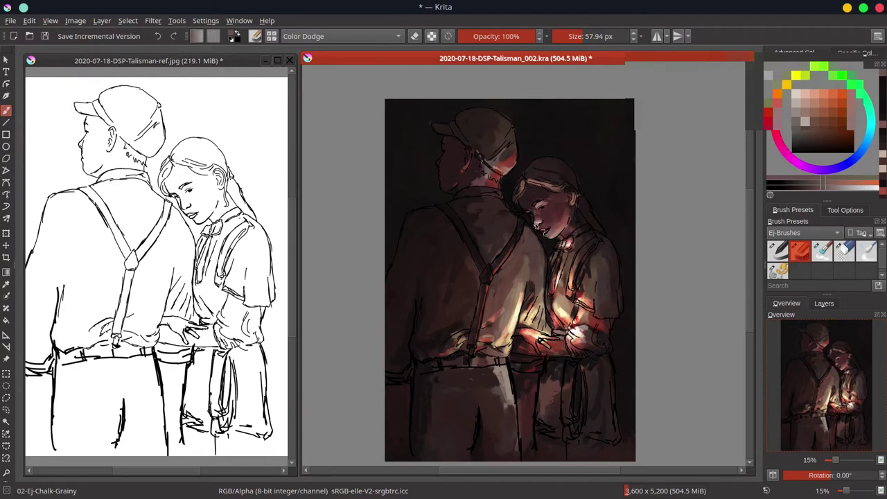
pyautogui.moveTo(553, 240); pyautogui.dragTo(547, 204)
pyautogui.press(']')
pyautogui.moveTo(569, 336); pyautogui.dragTo(579, 350)
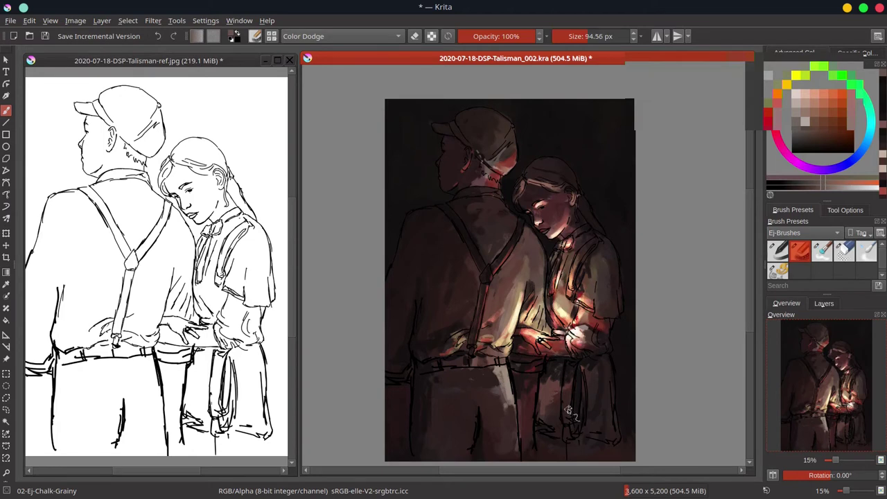
# Brighten the woman's skirt and short sleeve and the lit side of the man's shirt with Color Dodge strokes
pyautogui.moveTo(568, 410); pyautogui.dragTo(565, 386)
pyautogui.moveTo(581, 302); pyautogui.dragTo(606, 310)
pyautogui.press(']')
pyautogui.press(']')
pyautogui.moveTo(507, 321); pyautogui.dragTo(521, 261)
pyautogui.moveTo(533, 287)
pyautogui.mouseDown()
pyautogui.moveTo(541, 266)
pyautogui.moveTo(545, 322)
pyautogui.mouseUp()
# Enlarge the brush to 186 px and lay a broad Color Dodge glow over the woman's face
pyautogui.press(']')
pyautogui.press(']')
pyautogui.press(']')
pyautogui.press(']')
pyautogui.press(']')
pyautogui.press(']')
pyautogui.press(']')
pyautogui.moveTo(556, 218)
pyautogui.mouseDown()
pyautogui.moveTo(543, 221)
pyautogui.moveTo(560, 204)
pyautogui.moveTo(538, 196)
pyautogui.mouseUp()
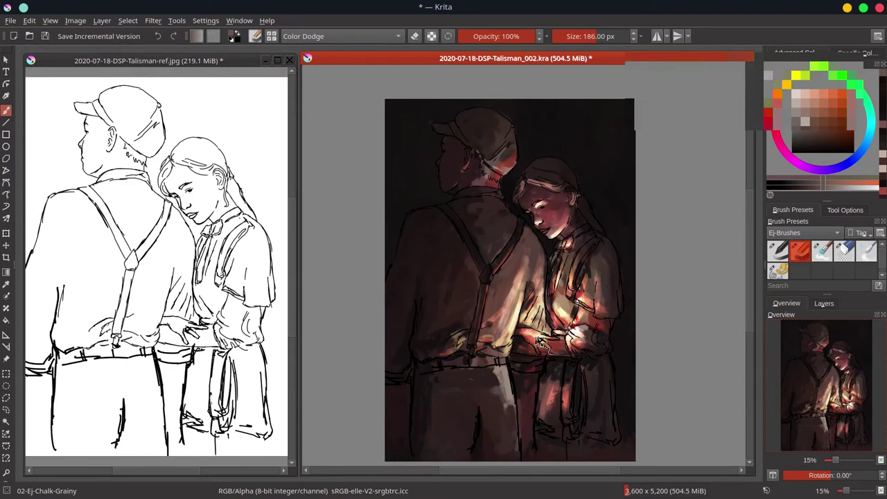
# Brighten the man's cap, neck and trousers and the woman's skirt hem with a 119.58 px Color Dodge brush, and save the painting
pyautogui.press('[')
pyautogui.press('[')
pyautogui.press('[')
pyautogui.press('[')
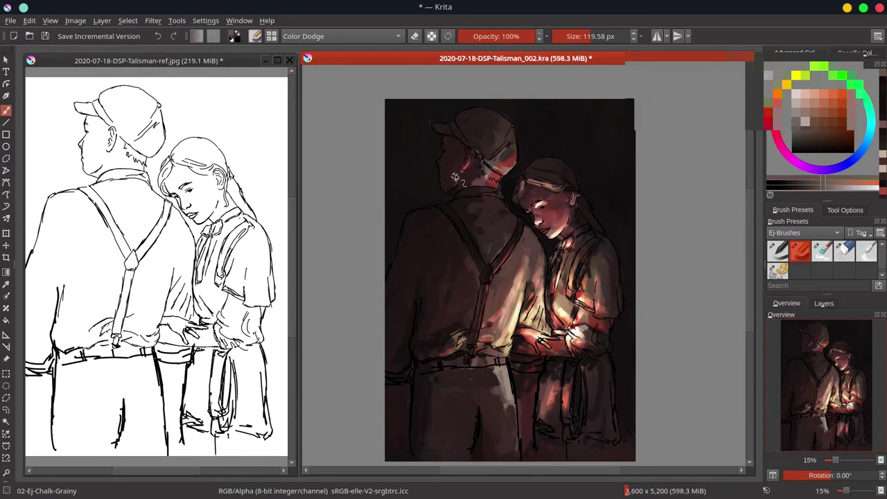
pyautogui.moveTo(493, 162)
pyautogui.mouseDown()
pyautogui.moveTo(511, 139)
pyautogui.moveTo(509, 173)
pyautogui.moveTo(492, 177)
pyautogui.mouseUp()
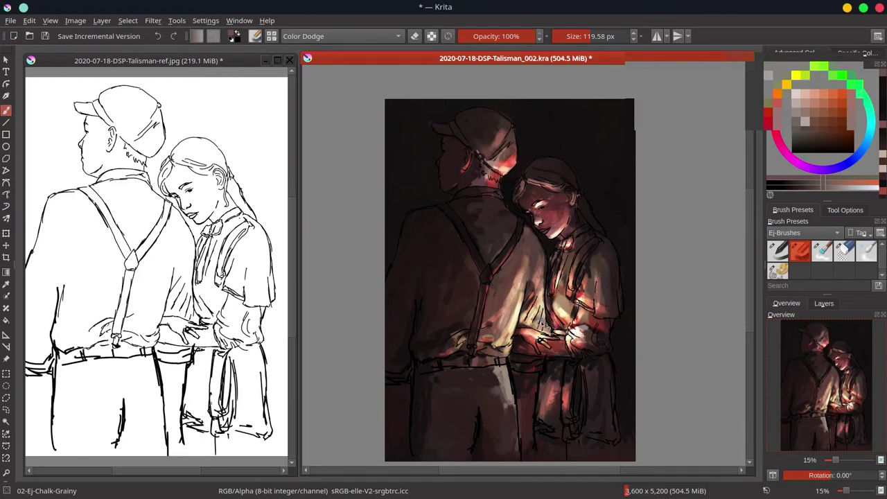
pyautogui.moveTo(507, 350); pyautogui.dragTo(512, 426)
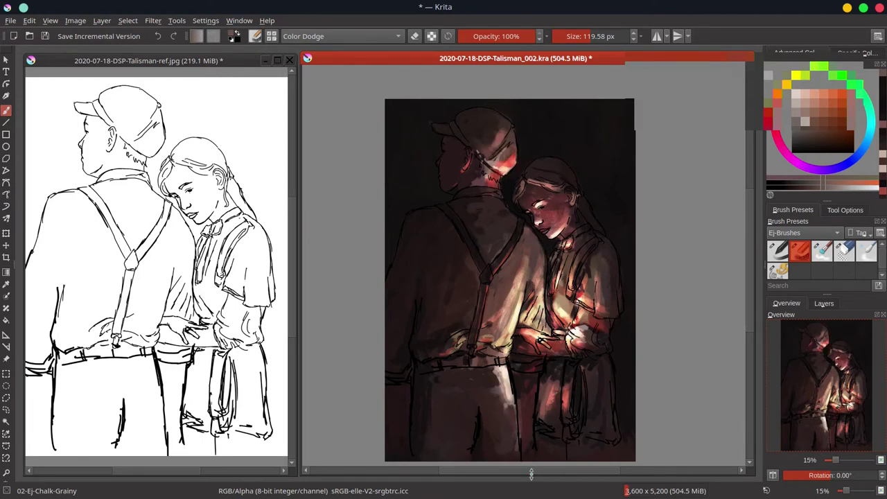
pyautogui.moveTo(557, 408)
pyautogui.mouseDown()
pyautogui.moveTo(546, 444)
pyautogui.moveTo(615, 436)
pyautogui.mouseUp()
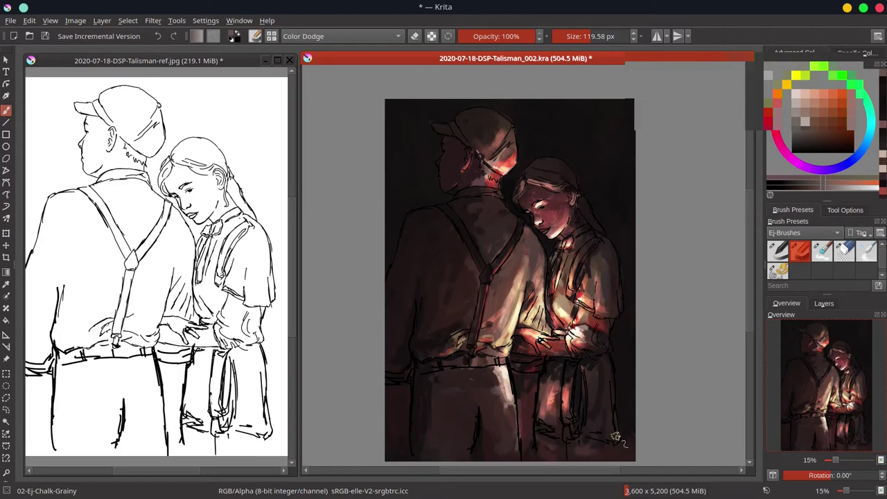
pyautogui.click(44, 36)
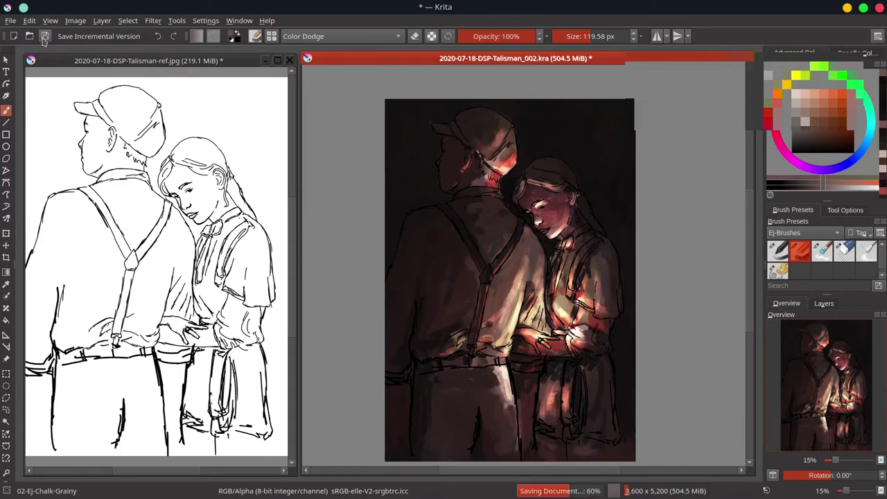
# Add a black-filled layer above the originals layer, set its blending mode to Color, and save the document
pyautogui.click(826, 304)
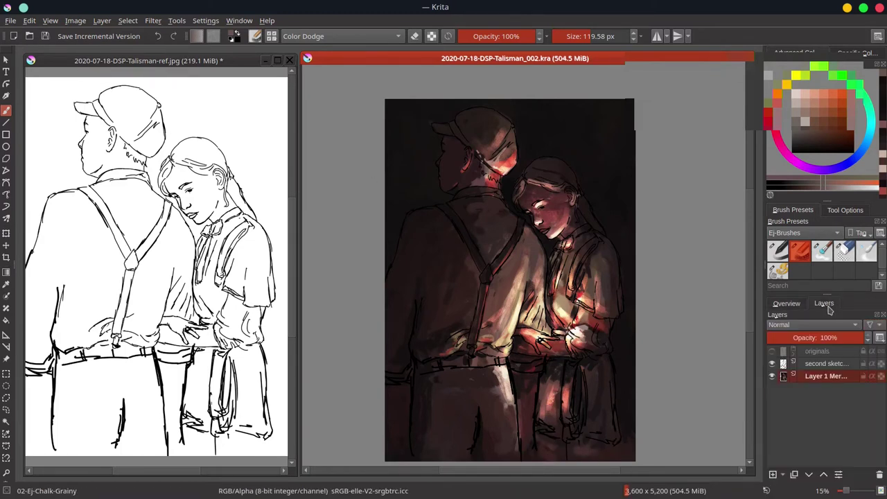
pyautogui.click(819, 352)
pyautogui.click(772, 474)
pyautogui.click(796, 150)
pyautogui.moveTo(792, 162); pyautogui.dragTo(789, 165)
pyautogui.press('f')
pyautogui.click(596, 228)
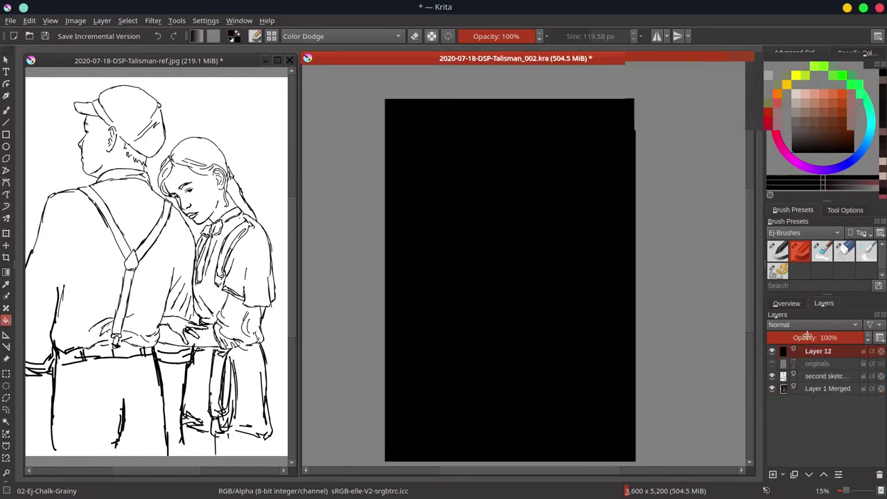
pyautogui.click(806, 325)
pyautogui.click(810, 323)
pyautogui.click(44, 36)
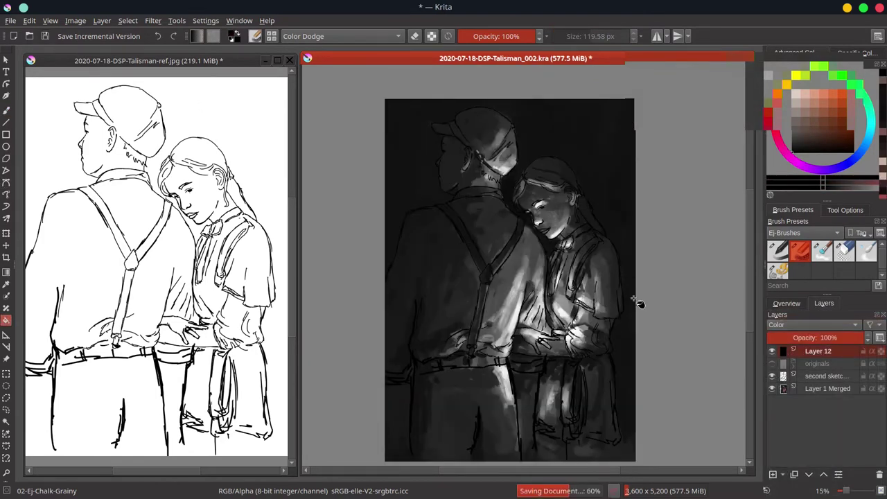
# Rename the black layer to "value check" and hide it
pyautogui.doubleClick(819, 351)
pyautogui.write('value check')
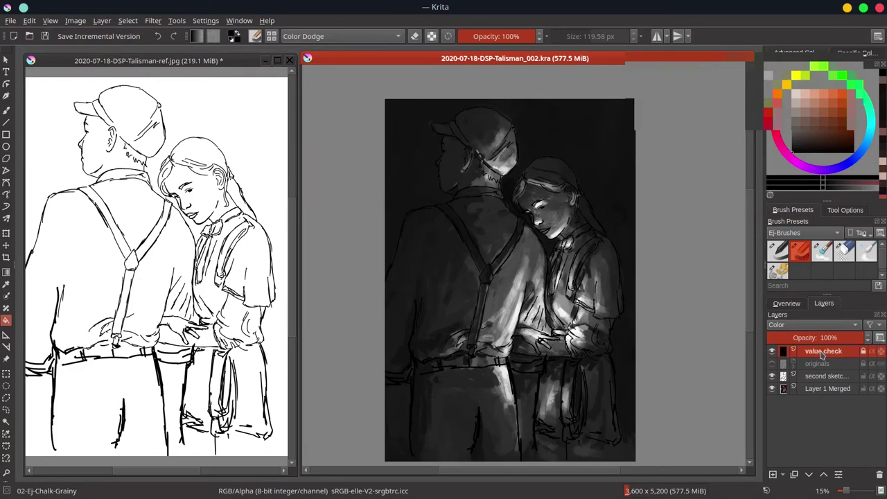
pyautogui.press('Return')
pyautogui.click(771, 352)
pyautogui.click(125, 21)
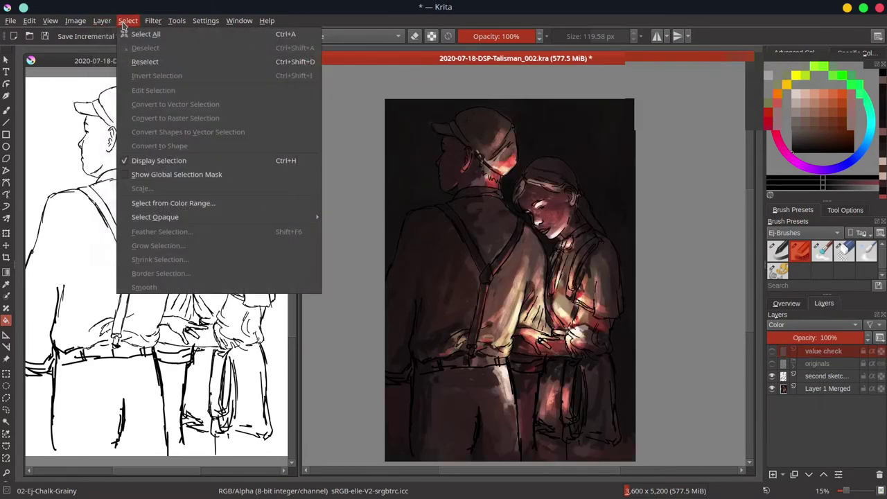
pyautogui.click(124, 22)
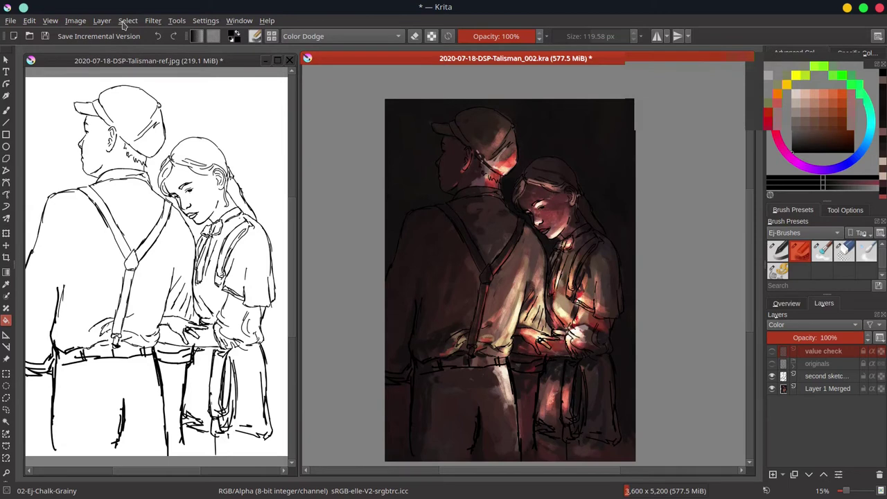
# Add a soft Color Dodge glow to the man's back and far sleeve with a 33% opacity brush of about 191 px
pyautogui.click(788, 303)
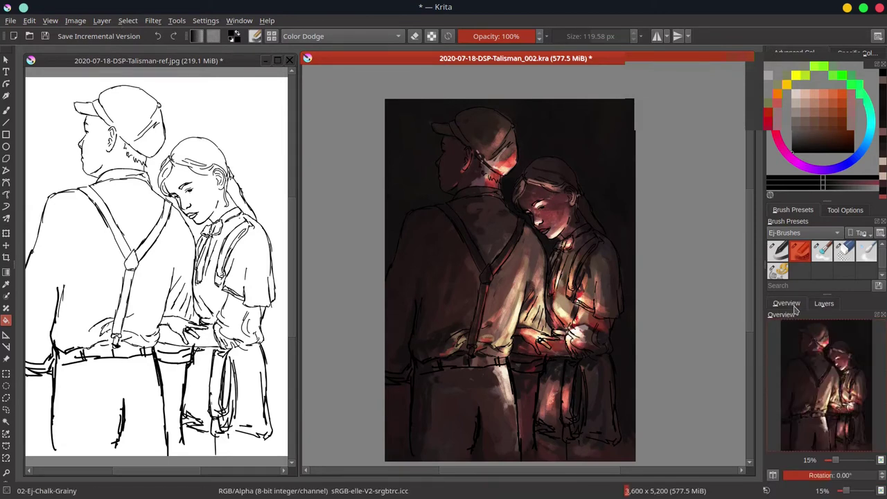
pyautogui.click(807, 133)
pyautogui.click(824, 304)
pyautogui.click(786, 303)
pyautogui.click(6, 111)
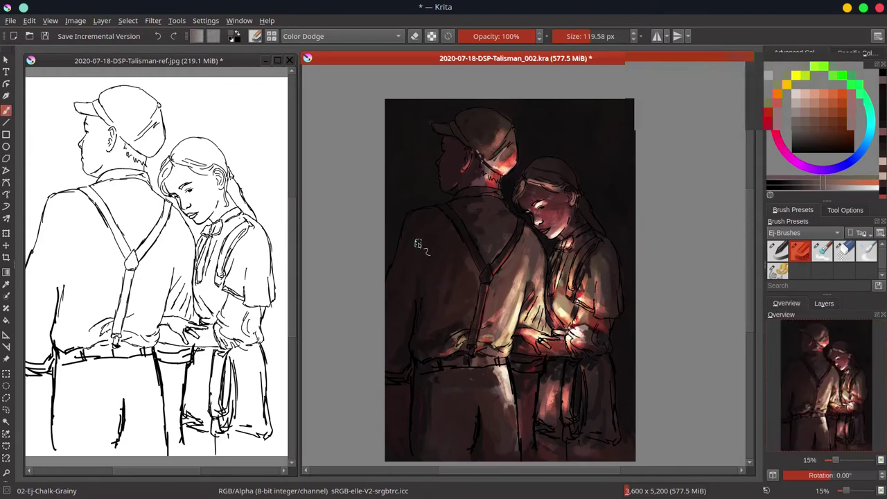
pyautogui.click(483, 36)
pyautogui.click(603, 37)
pyautogui.moveTo(510, 264)
pyautogui.mouseDown()
pyautogui.moveTo(485, 338)
pyautogui.moveTo(486, 330)
pyautogui.mouseUp()
pyautogui.keyDown('shift'); pyautogui.moveTo(408, 312); pyautogui.dragTo(396, 341); pyautogui.keyUp('shift')
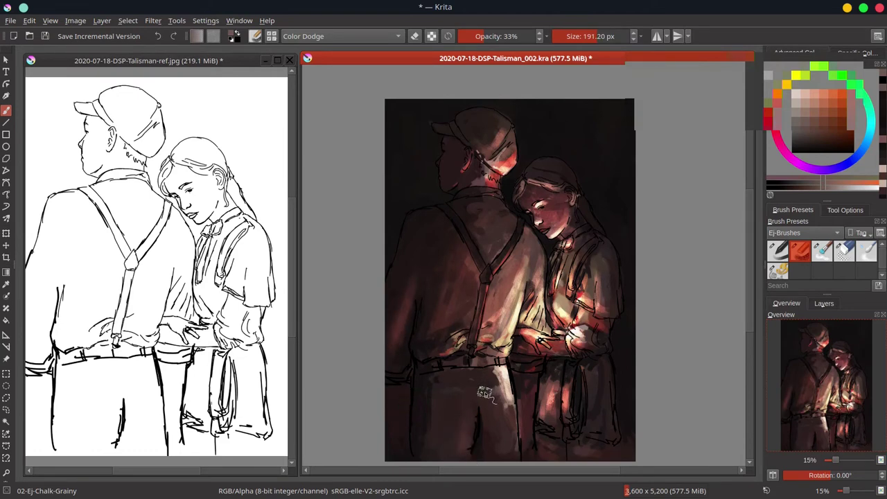
# Extend the soft Color Dodge glow on the man's back with a 222.77 px brush at 33% opacity, and save the painting
pyautogui.keyDown('shift'); pyautogui.moveTo(461, 271); pyautogui.dragTo(463, 271); pyautogui.keyUp('shift')
pyautogui.moveTo(486, 243); pyautogui.dragTo(489, 256)
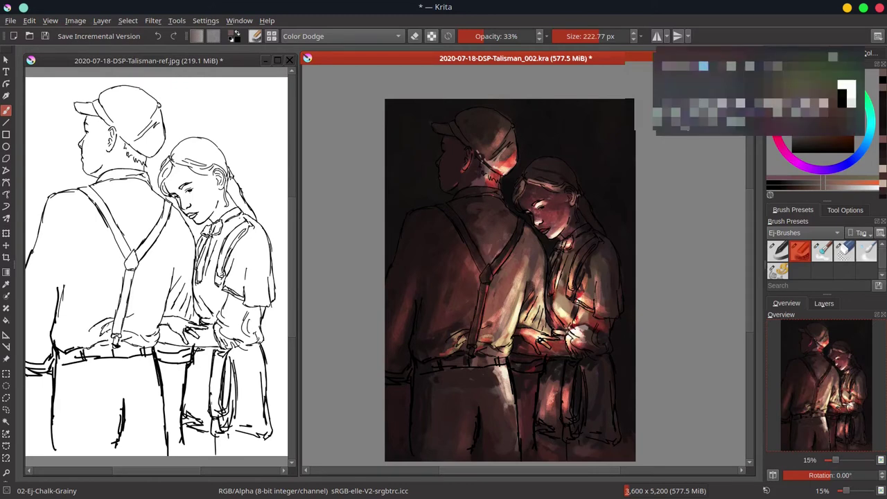
pyautogui.hotkey('ctrl', 's')
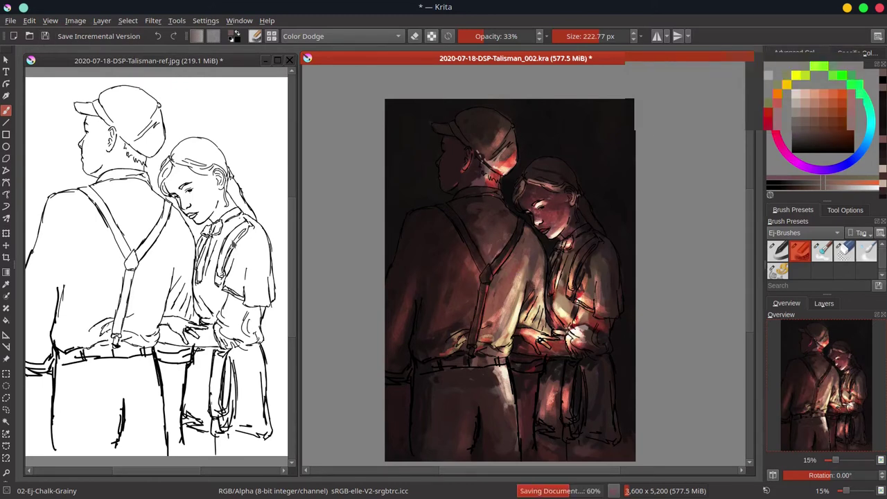
# Merge the second sketch layer into the Layer 1 Merged painting layer below it, and save the painting
pyautogui.click(824, 302)
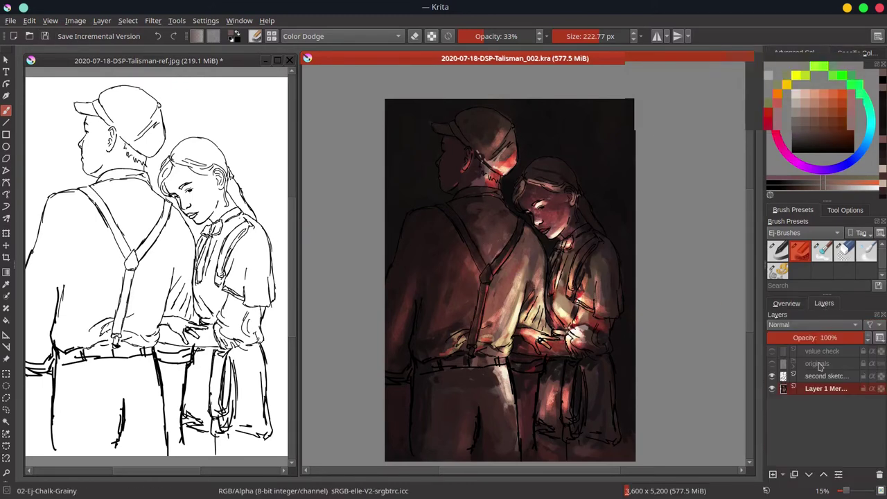
pyautogui.click(793, 364)
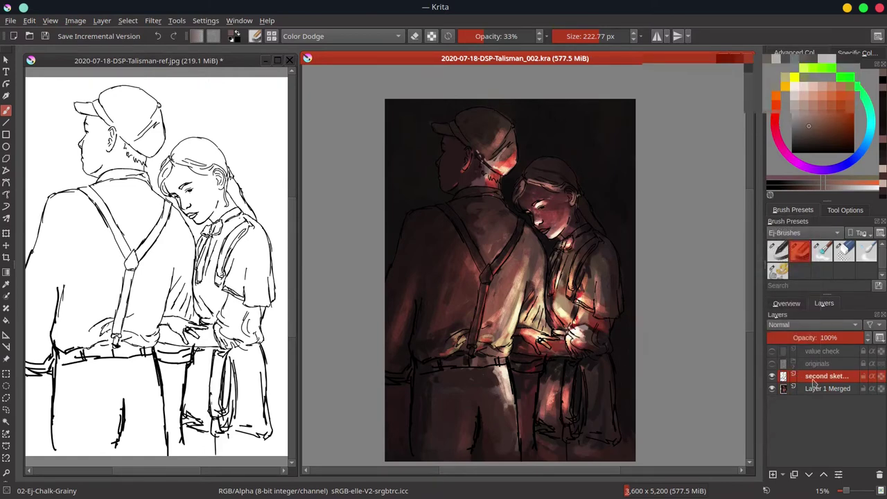
pyautogui.moveTo(854, 338); pyautogui.dragTo(851, 337)
pyautogui.rightClick(817, 376)
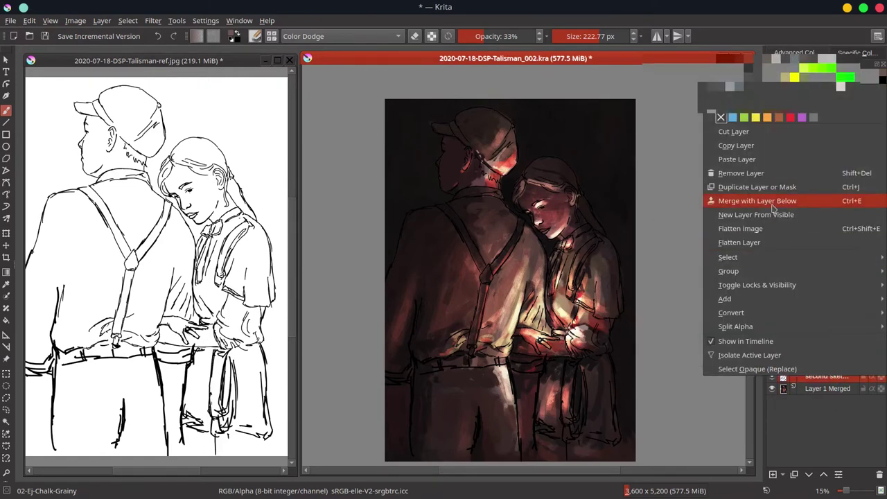
pyautogui.click(769, 199)
pyautogui.click(793, 305)
pyautogui.hotkey('ctrl', 's')
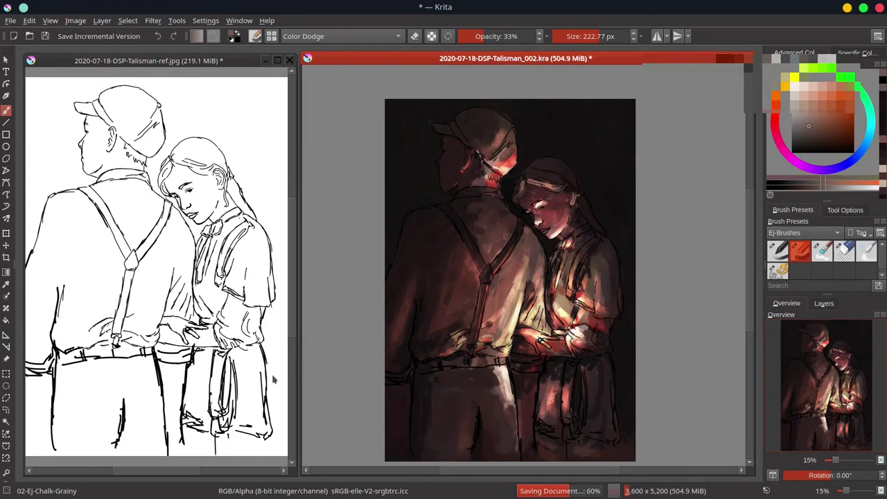
# Switch to the 03-Ej-Blender-Textured-Soft brush with Normal blending at 100% opacity, and mirror the canvas view
pyautogui.click(351, 36)
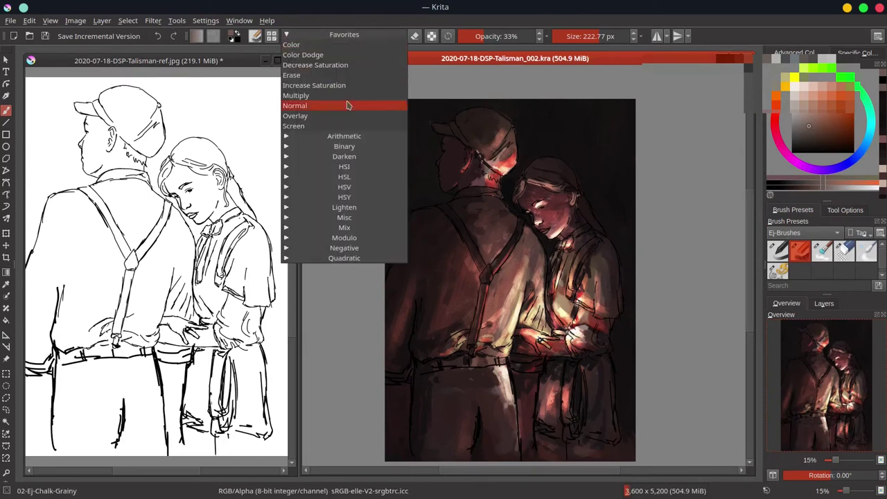
pyautogui.click(348, 105)
pyautogui.moveTo(485, 33); pyautogui.dragTo(537, 39)
pyautogui.press('.')
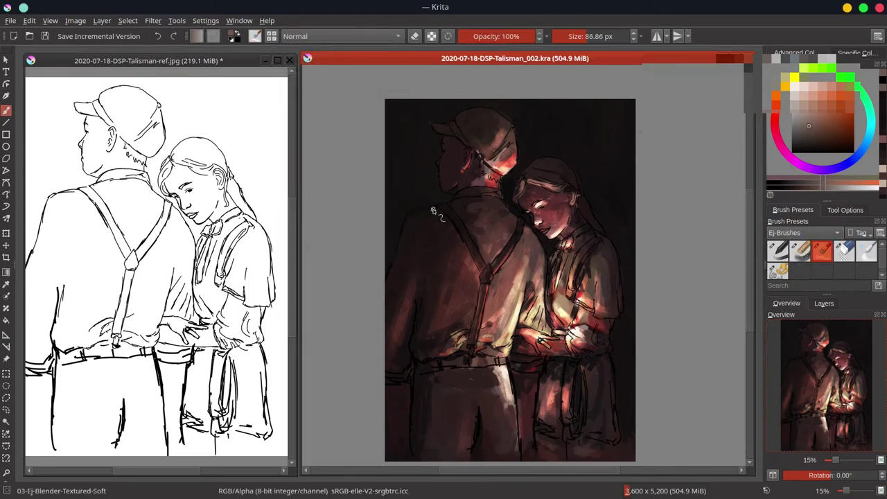
pyautogui.press('m')
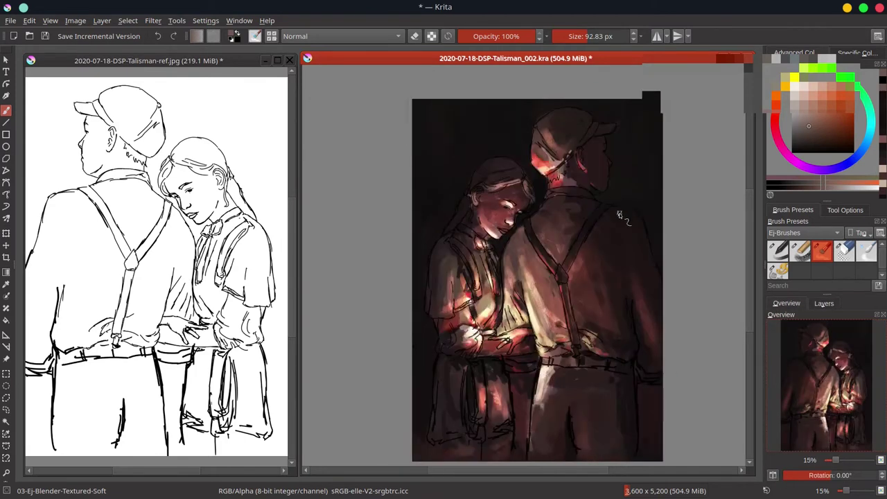
# Paint sampled dark tones around the man's shadowed hip and belt with the 02-Ej-Chalk-Grainy brush at about 128 px
pyautogui.press(',')
pyautogui.keyDown('ctrl'); pyautogui.click(641, 394); pyautogui.keyUp('ctrl')
pyautogui.moveTo(641, 395); pyautogui.dragTo(638, 434)
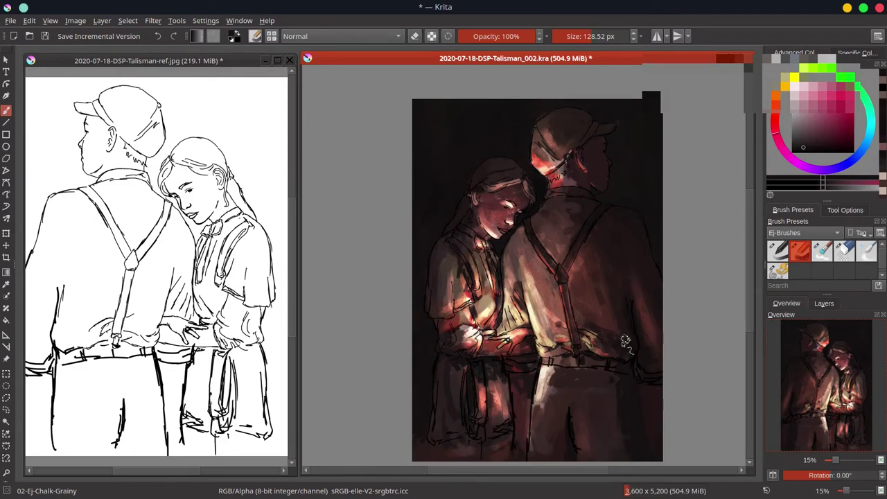
pyautogui.keyDown('ctrl'); pyautogui.click(559, 360); pyautogui.keyUp('ctrl')
pyautogui.moveTo(638, 386); pyautogui.dragTo(595, 386)
pyautogui.moveTo(635, 383); pyautogui.dragTo(637, 398)
# Blend the sketch lines into the man's belt, lower suspender and lit shirt folds using the soft textured blender at about 70–80 px
pyautogui.press('.')
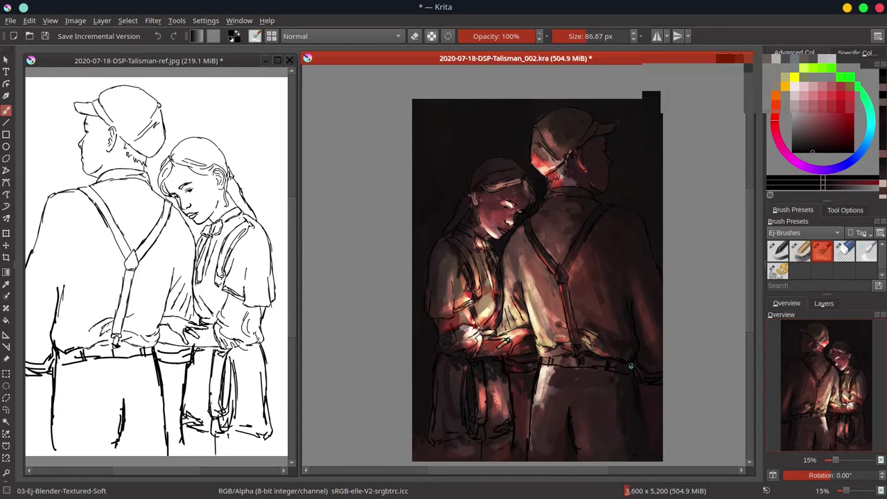
pyautogui.press('[')
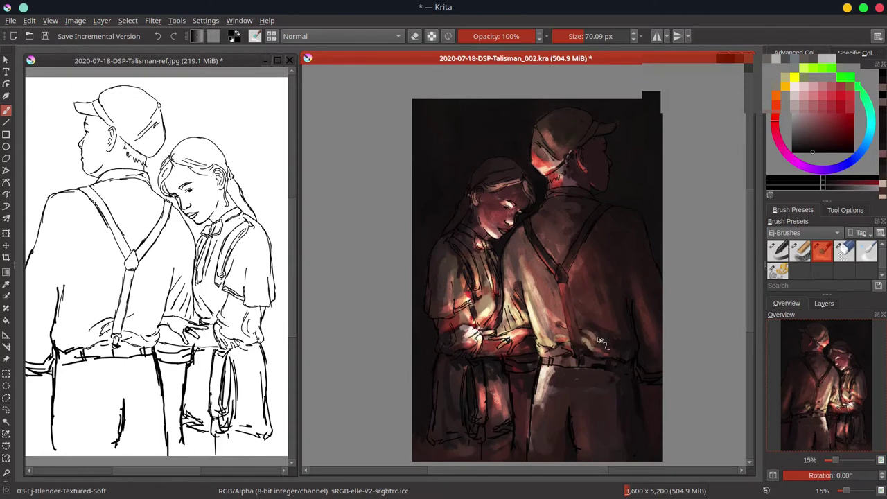
pyautogui.moveTo(555, 326)
pyautogui.mouseDown()
pyautogui.moveTo(527, 290)
pyautogui.moveTo(562, 326)
pyautogui.mouseUp()
pyautogui.moveTo(529, 292); pyautogui.dragTo(558, 340)
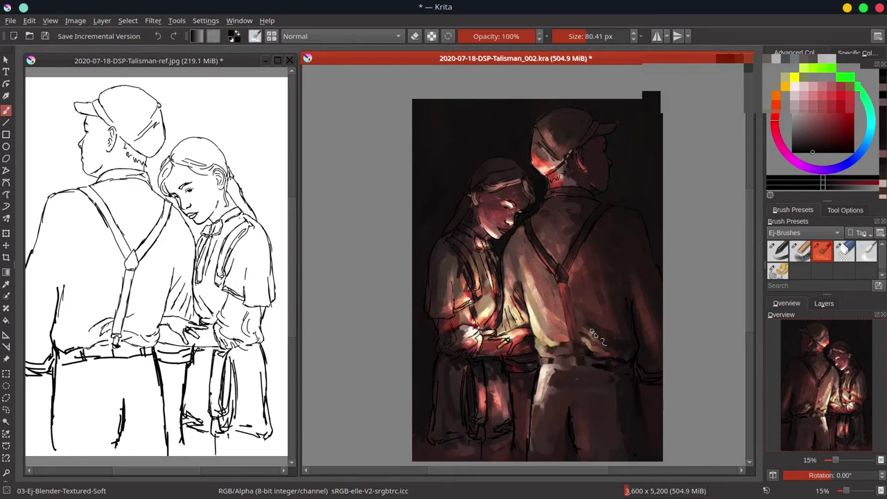
# Smooth the shadowed side of the man's shirt at 164.37 px and his cuff area at 66.72 px with the blender, and save
pyautogui.moveTo(609, 303); pyautogui.dragTo(636, 303)
pyautogui.press(']')
pyautogui.press(']')
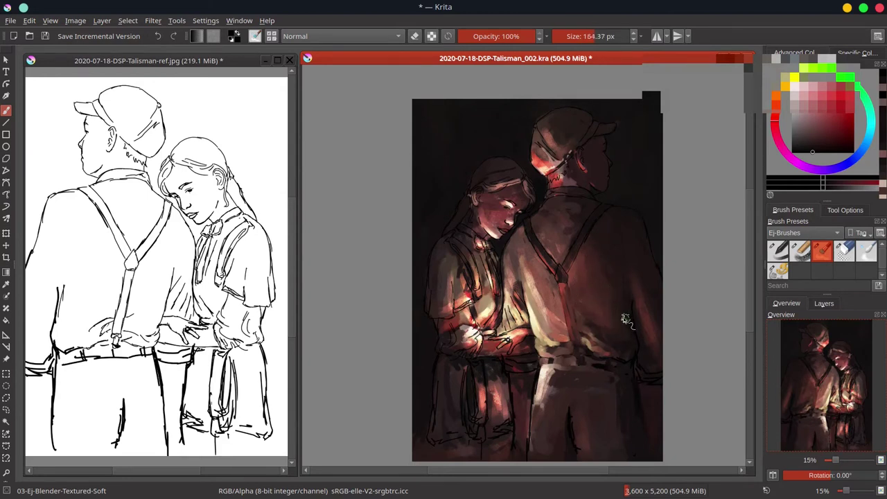
pyautogui.press('[')
pyautogui.press('[')
pyautogui.press('[')
pyautogui.press('[')
pyautogui.press('[')
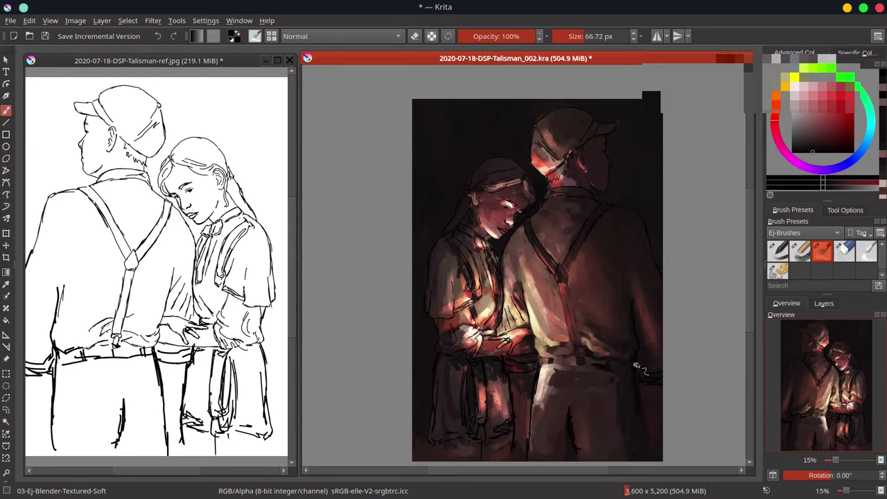
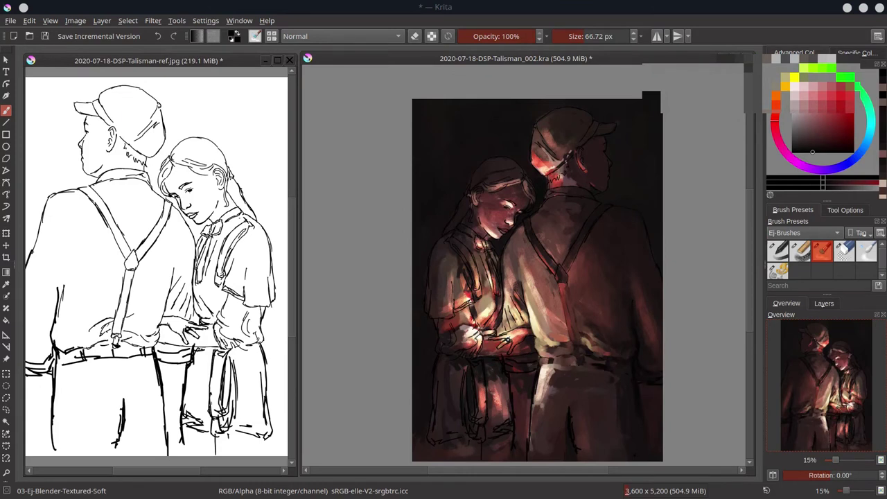
pyautogui.click(44, 36)
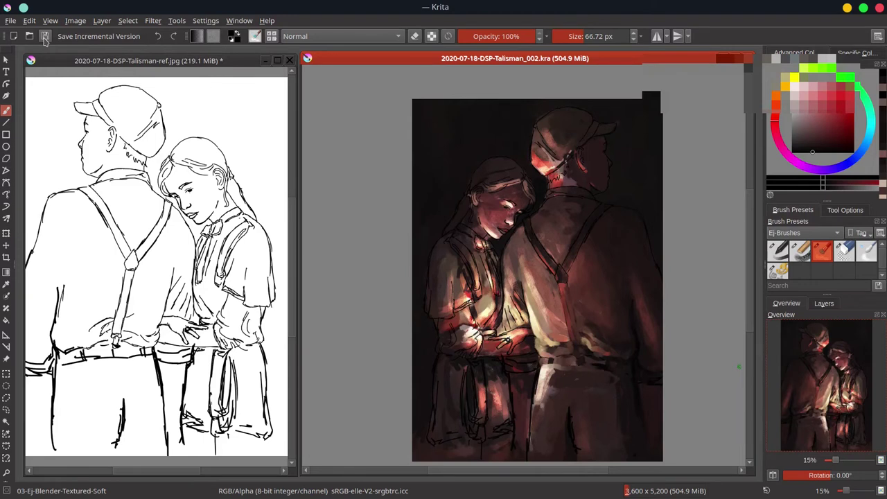
# Blend the line art on the man's shadowed shoulder, suspender strap, neck and cap with the blender at about 76 px
pyautogui.moveTo(618, 217)
pyautogui.mouseDown()
pyautogui.moveTo(645, 201)
pyautogui.moveTo(658, 263)
pyautogui.moveTo(619, 213)
pyautogui.moveTo(638, 219)
pyautogui.moveTo(583, 255)
pyautogui.mouseUp()
pyautogui.moveTo(583, 255)
pyautogui.mouseDown()
pyautogui.moveTo(576, 257)
pyautogui.moveTo(580, 240)
pyautogui.moveTo(604, 218)
pyautogui.mouseUp()
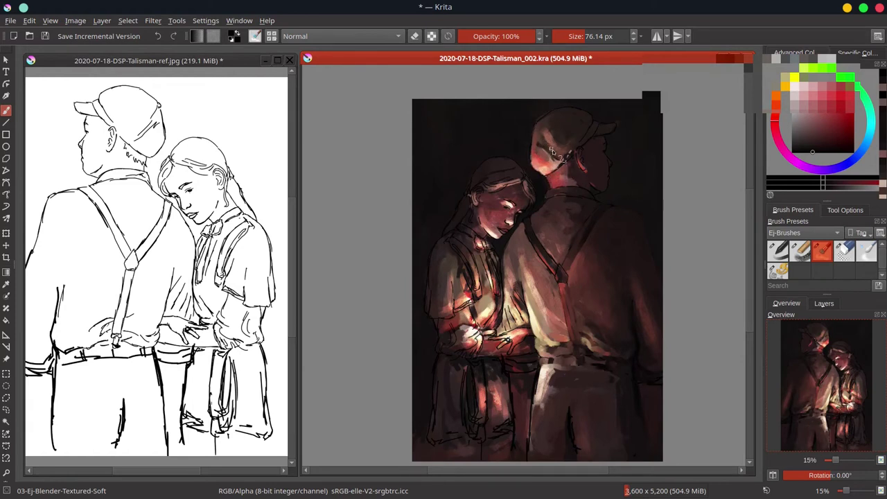
pyautogui.press('[')
pyautogui.press('[')
# Paint a highlight along the man's collar in a warm cream sampled from his lit shirt, blend it at 60.67 px, and save
pyautogui.press('/')
pyautogui.keyDown('ctrl'); pyautogui.click(549, 340); pyautogui.keyUp('ctrl')
pyautogui.moveTo(566, 192); pyautogui.dragTo(551, 191)
pyautogui.moveTo(545, 198); pyautogui.dragTo(598, 200)
pyautogui.press('/')
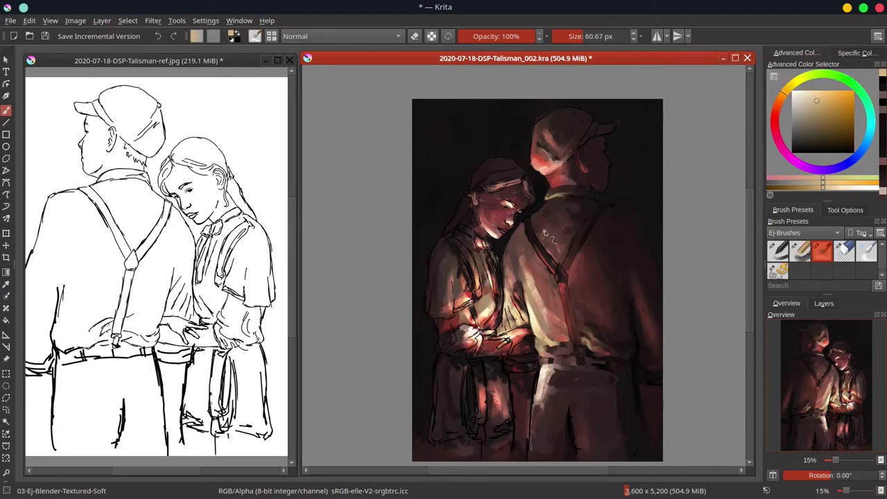
pyautogui.hotkey('ctrl', 's')
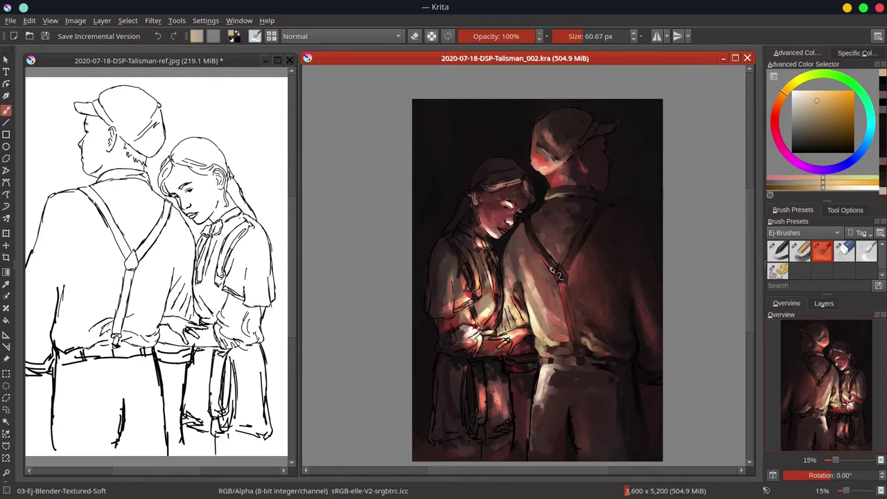
# Blend the man's upper back, suspenders and lit shirt folds with the blender at about 77–91 px, and save the painting
pyautogui.moveTo(548, 216)
pyautogui.mouseDown()
pyautogui.moveTo(541, 198)
pyautogui.moveTo(589, 204)
pyautogui.mouseUp()
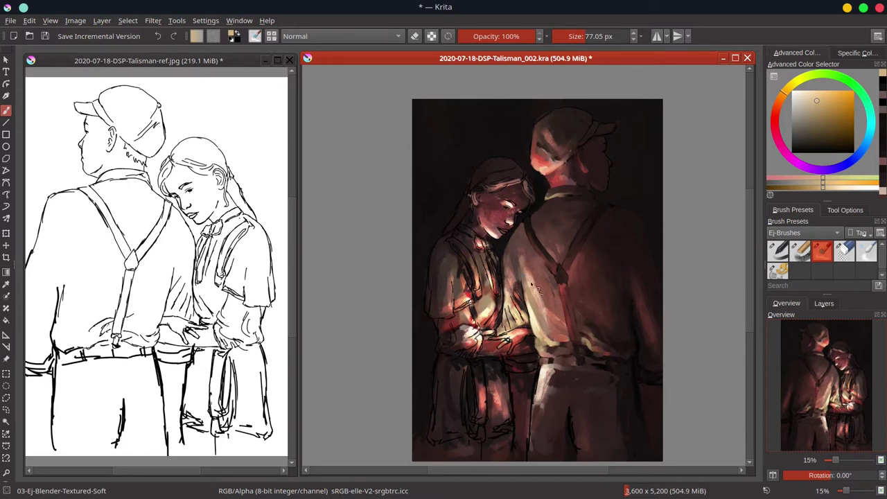
pyautogui.moveTo(540, 286); pyautogui.dragTo(540, 282)
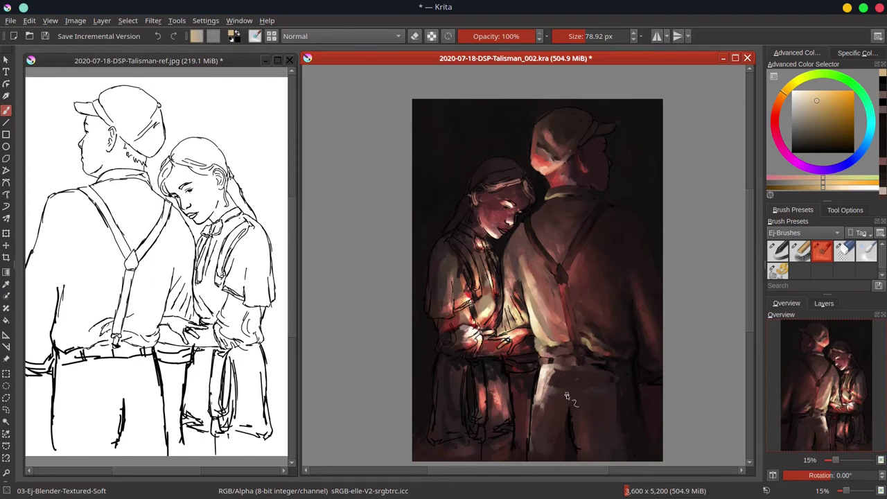
pyautogui.press(']')
pyautogui.press(']')
pyautogui.press(']')
pyautogui.press(']')
pyautogui.press(']')
pyautogui.click(46, 37)
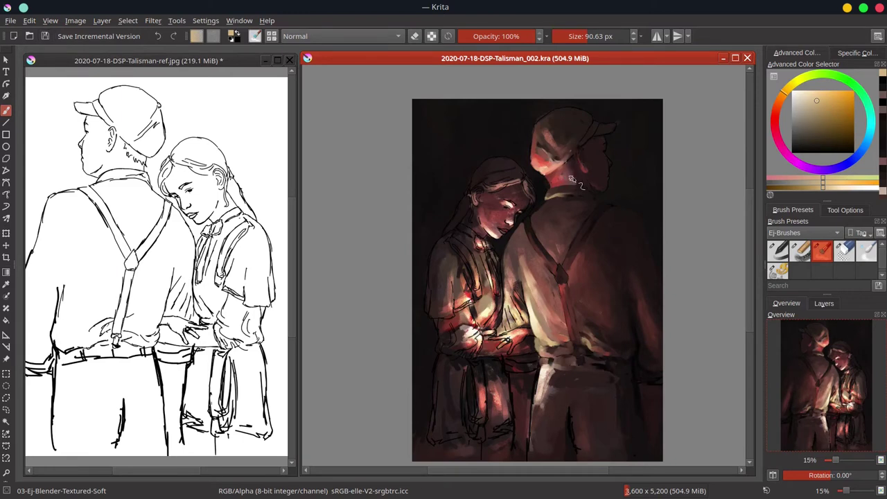
# Blend the line art and folds of the man's lit sleeve beside the woman with the blender at about 50–55 px
pyautogui.moveTo(513, 292)
pyautogui.mouseDown()
pyautogui.moveTo(519, 298)
pyautogui.moveTo(500, 310)
pyautogui.moveTo(514, 324)
pyautogui.moveTo(505, 313)
pyautogui.mouseUp()
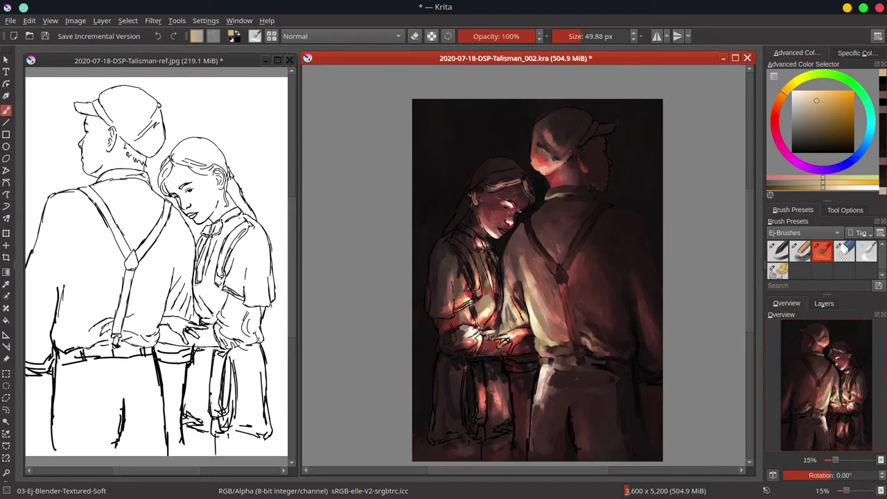
pyautogui.press(']')
pyautogui.press(']')
pyautogui.moveTo(518, 295)
pyautogui.mouseDown()
pyautogui.moveTo(531, 328)
pyautogui.moveTo(518, 324)
pyautogui.mouseUp()
pyautogui.press('[')
pyautogui.press('[')
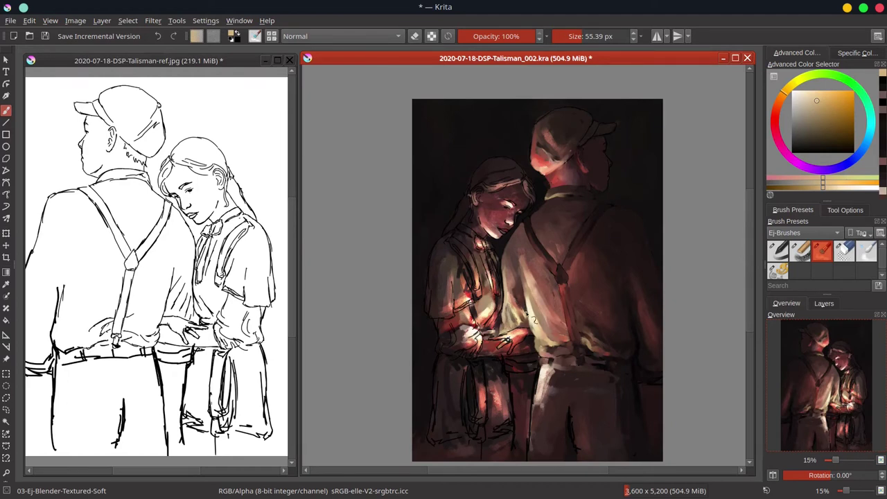
# Blend the brightly lit hip and seat of the man's trousers with the soft textured blender at up to 148.89 px
pyautogui.press(']')
pyautogui.moveTo(536, 374)
pyautogui.mouseDown()
pyautogui.moveTo(554, 370)
pyautogui.moveTo(544, 401)
pyautogui.moveTo(551, 399)
pyautogui.mouseUp()
pyautogui.press(']')
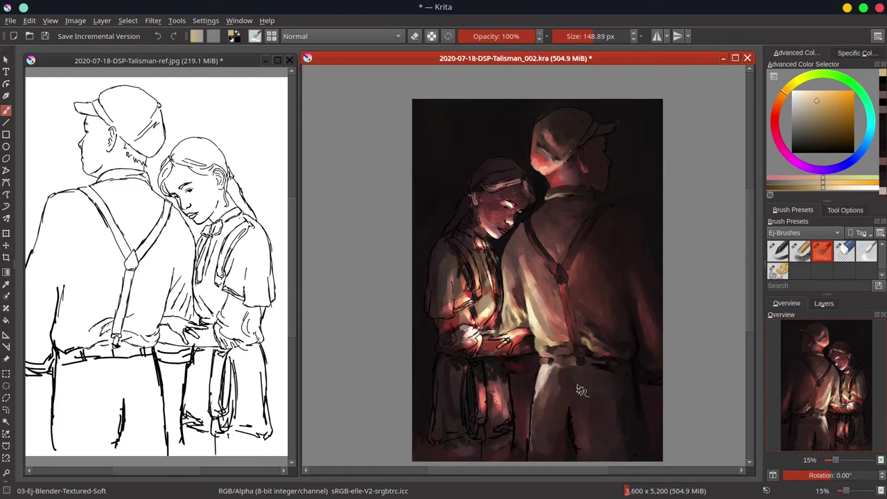
pyautogui.press('[')
pyautogui.press('[')
pyautogui.press('[')
pyautogui.press('[')
pyautogui.press('[')
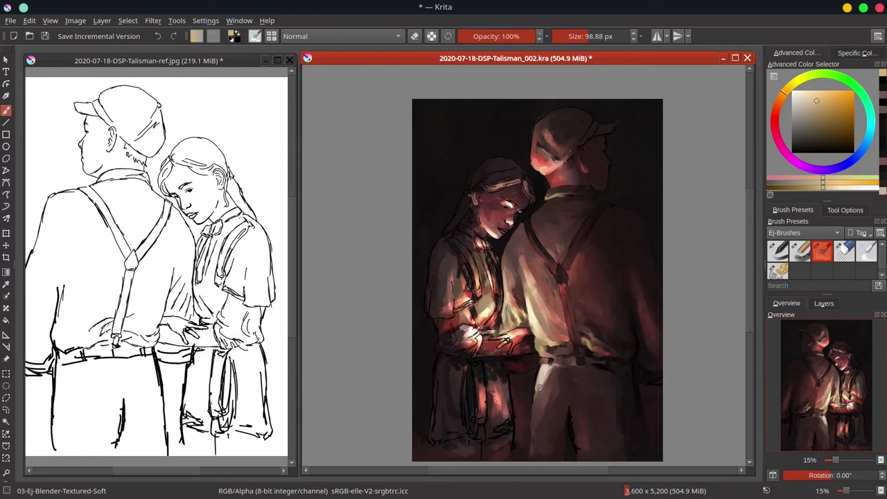
# Blend away the remaining outline and crease lines on the man's trouser legs, and save the painting
pyautogui.press(']')
pyautogui.press(']')
pyautogui.press(']')
pyautogui.press('[')
pyautogui.press('[')
pyautogui.press('[')
pyautogui.hotkey('ctrl', 's')
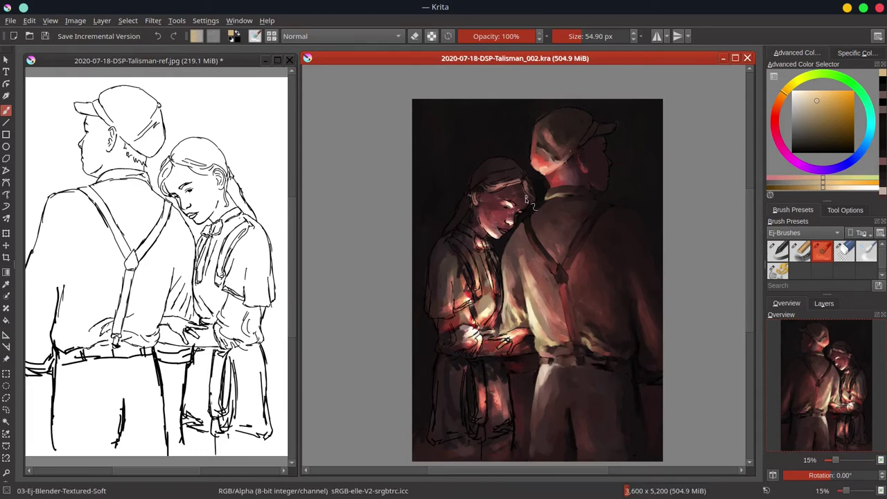
# Blend the line art into the woman's skirt folds and hem with the blender at about 80 px
pyautogui.moveTo(496, 406); pyautogui.dragTo(504, 407)
pyautogui.press(']')
pyautogui.moveTo(442, 443); pyautogui.dragTo(467, 442)
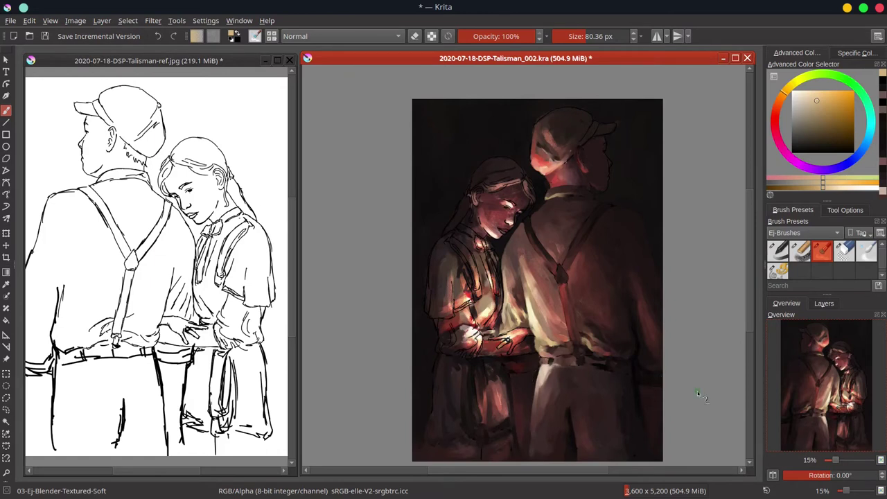
# Blend the outlines of the joined hands, forearms and the woman's sleeve with the blender at about 59–64 px, and save
pyautogui.moveTo(495, 346); pyautogui.dragTo(494, 348)
pyautogui.moveTo(530, 350); pyautogui.dragTo(514, 340)
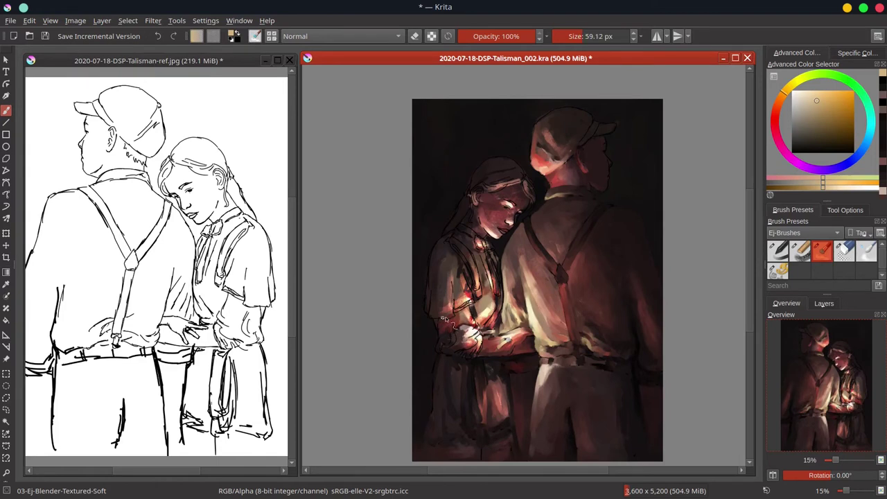
pyautogui.moveTo(443, 318)
pyautogui.mouseDown()
pyautogui.moveTo(434, 295)
pyautogui.moveTo(430, 306)
pyautogui.moveTo(434, 249)
pyautogui.mouseUp()
pyautogui.moveTo(432, 309)
pyautogui.mouseDown()
pyautogui.moveTo(435, 322)
pyautogui.moveTo(474, 295)
pyautogui.moveTo(478, 310)
pyautogui.moveTo(468, 317)
pyautogui.moveTo(481, 346)
pyautogui.moveTo(463, 355)
pyautogui.moveTo(485, 411)
pyautogui.mouseUp()
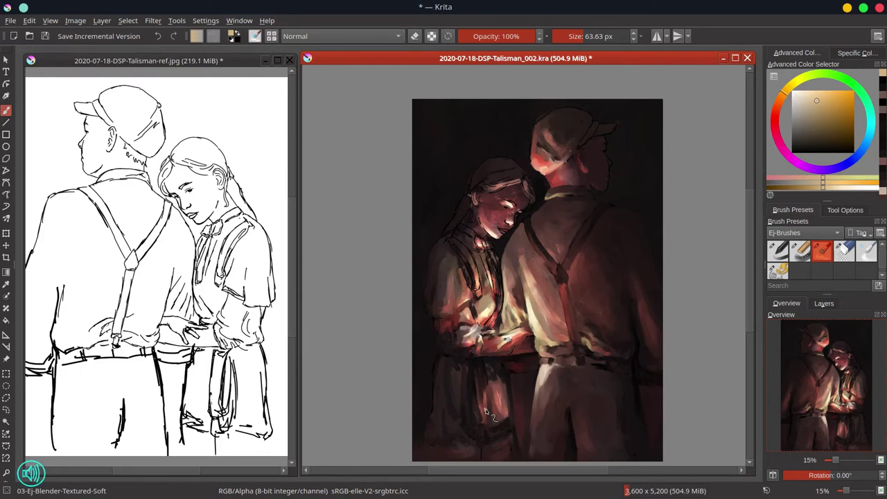
pyautogui.click(45, 36)
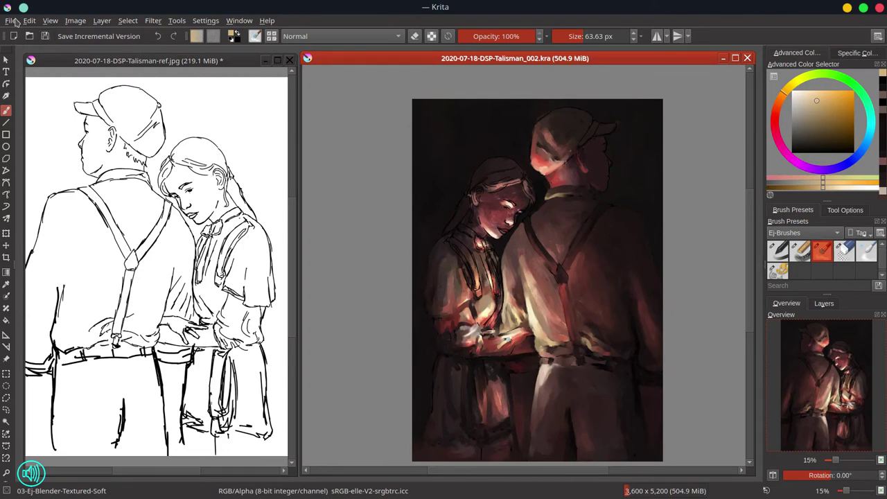
# Import the earlier colour painting as a new layer into the 2020-07-18-DSP-Talisman-ref.jpg reference and show its layer list
pyautogui.click(160, 56)
pyautogui.click(102, 20)
pyautogui.moveTo(129, 88)
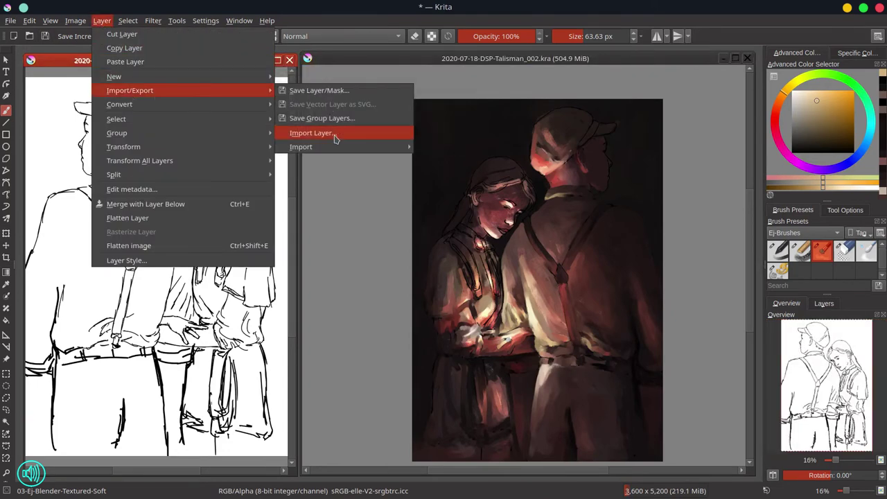
pyautogui.click(332, 133)
pyautogui.doubleClick(469, 252)
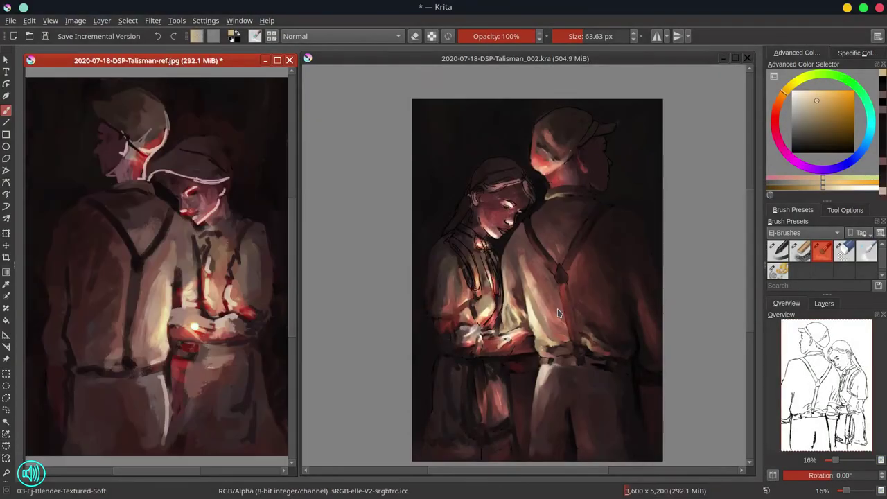
pyautogui.click(825, 305)
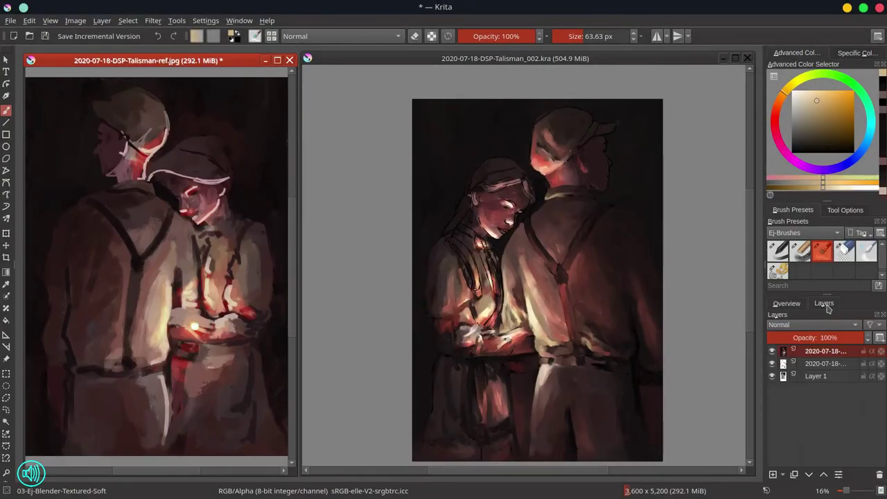
# Hide the imported colour painting in the reference to expose the line art, and return to the main painting with its overview shown
pyautogui.click(800, 308)
pyautogui.click(824, 305)
pyautogui.click(771, 351)
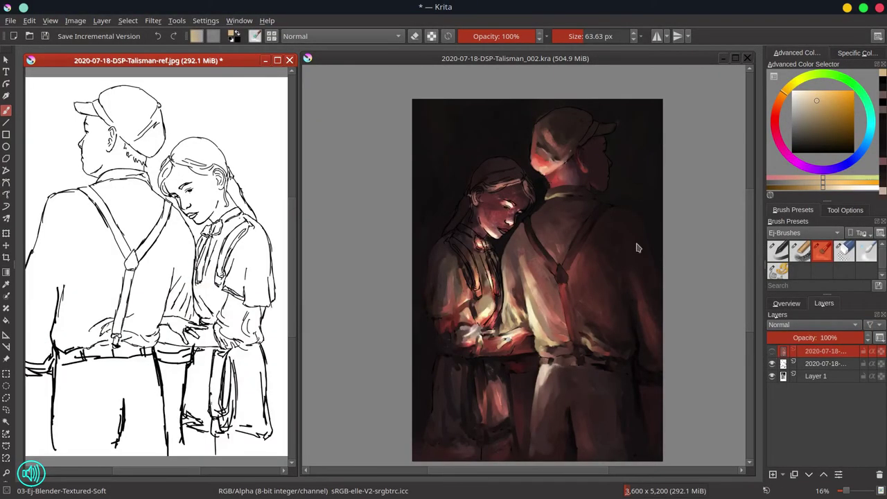
pyautogui.click(416, 60)
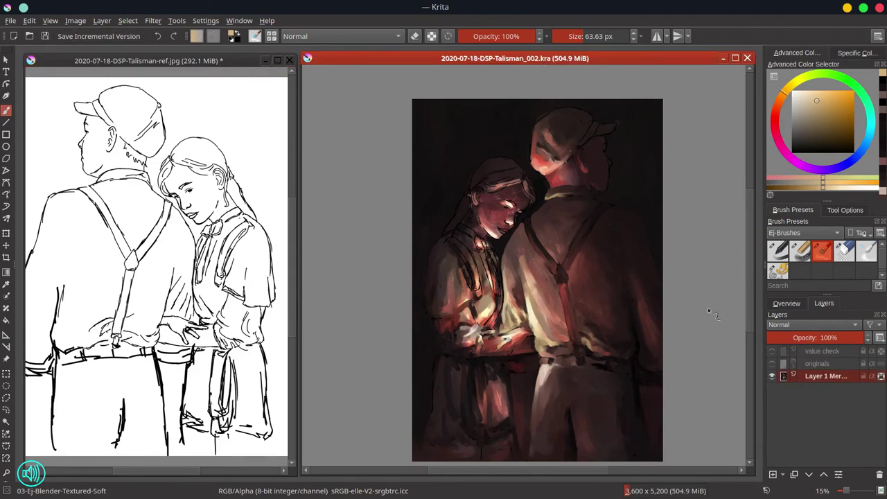
pyautogui.click(786, 303)
# Blend the line art on the woman's blouse and sleeves with the blender, starting at about 69 px and reducing to about 45 px
pyautogui.press(']')
pyautogui.moveTo(460, 262); pyautogui.dragTo(457, 248)
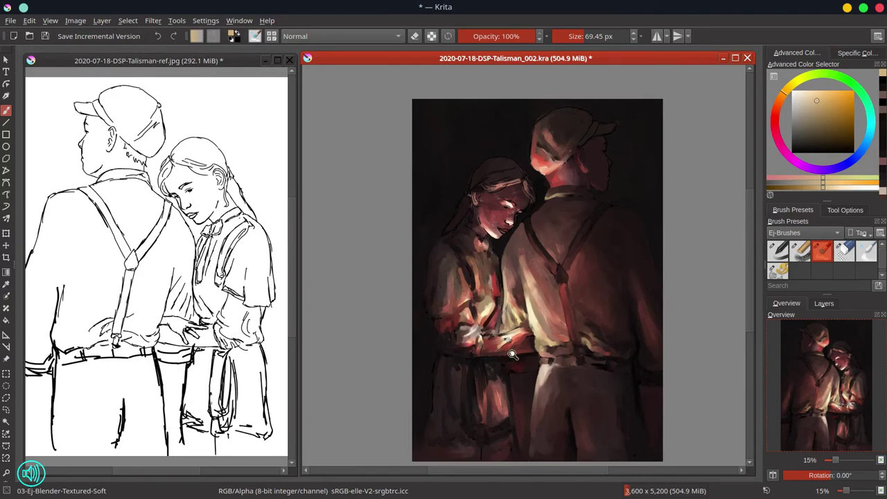
pyautogui.scroll(2, 514, 355)
pyautogui.press('[')
pyautogui.press('[')
pyautogui.press('[')
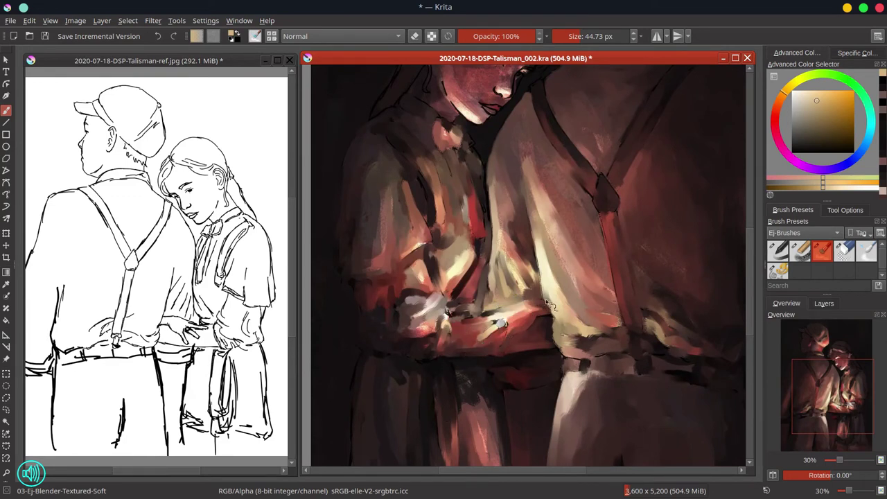
# Blend the outlines of the woman's ponytail and front hair strands with the blender at about 33–47 px
pyautogui.moveTo(418, 179); pyautogui.dragTo(401, 324)
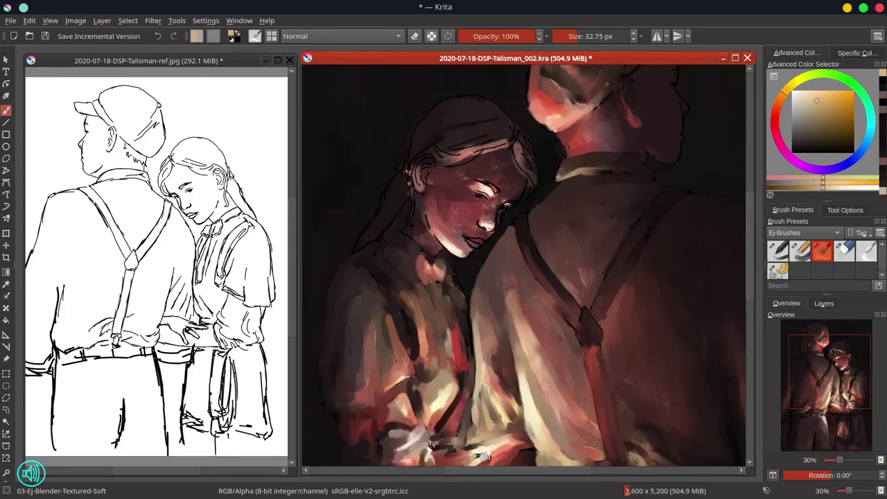
pyautogui.moveTo(409, 184); pyautogui.dragTo(412, 183)
pyautogui.moveTo(411, 193)
pyautogui.mouseDown()
pyautogui.moveTo(413, 219)
pyautogui.moveTo(374, 234)
pyautogui.moveTo(378, 216)
pyautogui.mouseUp()
pyautogui.moveTo(406, 161)
pyautogui.mouseDown()
pyautogui.moveTo(463, 159)
pyautogui.moveTo(446, 163)
pyautogui.moveTo(476, 147)
pyautogui.moveTo(443, 164)
pyautogui.moveTo(487, 149)
pyautogui.mouseUp()
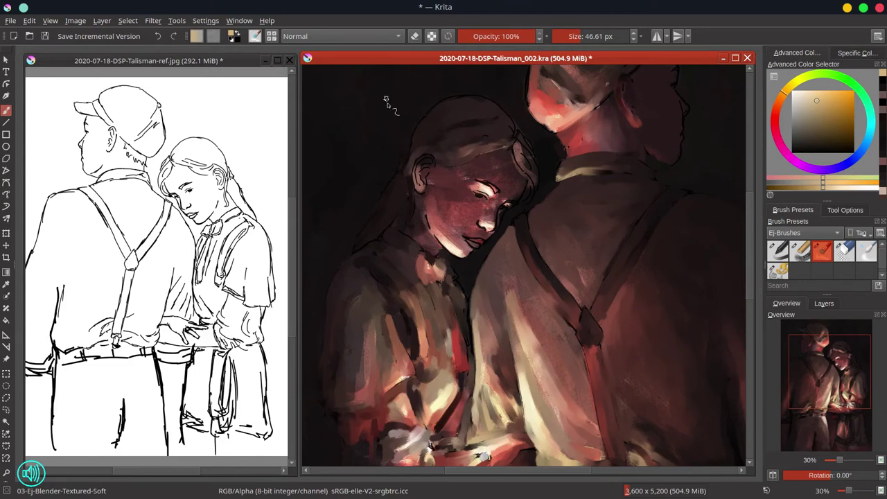
# Paint strands on the woman's crown and ponytail in sampled hair tones with the grainy chalk brush at about 32 px
pyautogui.click(799, 251)
pyautogui.keyDown('ctrl'); pyautogui.click(424, 140); pyautogui.keyUp('ctrl')
pyautogui.moveTo(424, 142)
pyautogui.mouseDown()
pyautogui.moveTo(471, 138)
pyautogui.moveTo(513, 118)
pyautogui.mouseUp()
pyautogui.keyDown('ctrl'); pyautogui.click(418, 168); pyautogui.keyUp('ctrl')
pyautogui.moveTo(398, 187); pyautogui.dragTo(378, 223)
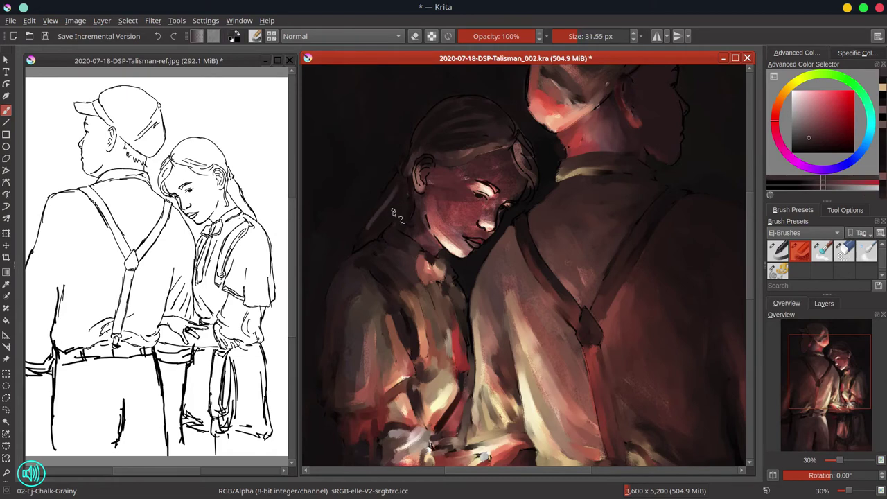
pyautogui.moveTo(398, 186); pyautogui.dragTo(382, 218)
# Blend the woman's ponytail, ear, neck and crown outlines into the hair with the textured soft blender at about 40–49 px
pyautogui.press('/')
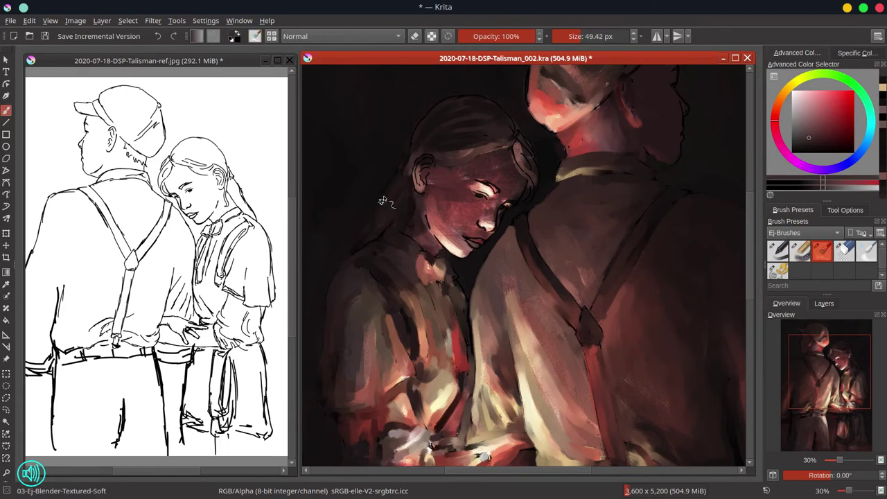
pyautogui.press('[')
pyautogui.press('[')
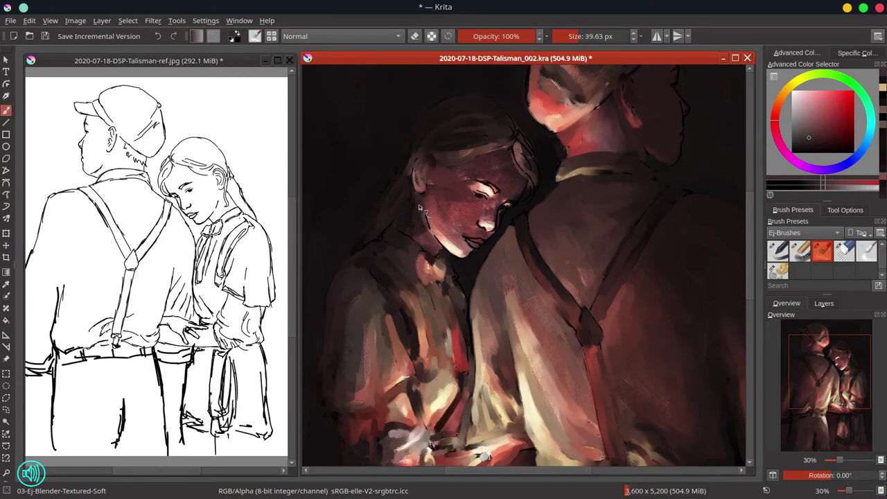
pyautogui.moveTo(418, 207); pyautogui.dragTo(421, 208)
pyautogui.moveTo(422, 212); pyautogui.dragTo(431, 238)
pyautogui.press('[')
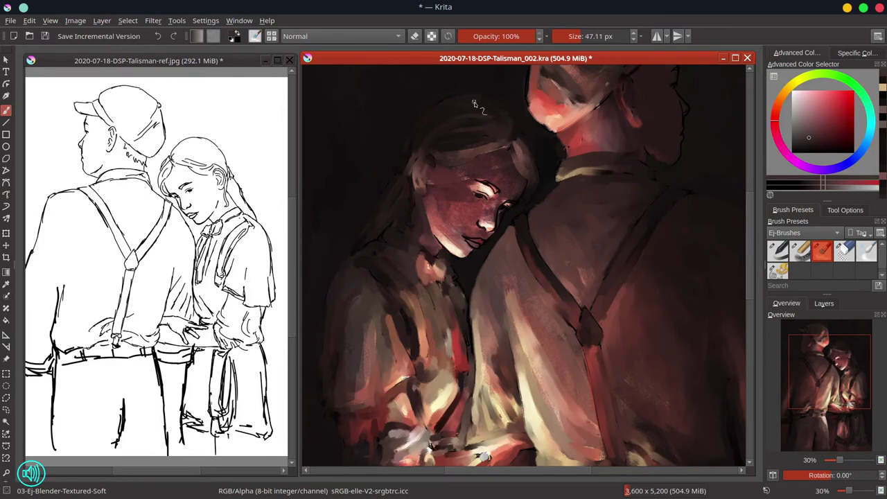
# Smooth the woman's forehead, brow, eye and cheek tones with the blender at up to about 72 px
pyautogui.press('[')
pyautogui.moveTo(475, 193); pyautogui.dragTo(508, 205)
pyautogui.moveTo(431, 197); pyautogui.dragTo(450, 199)
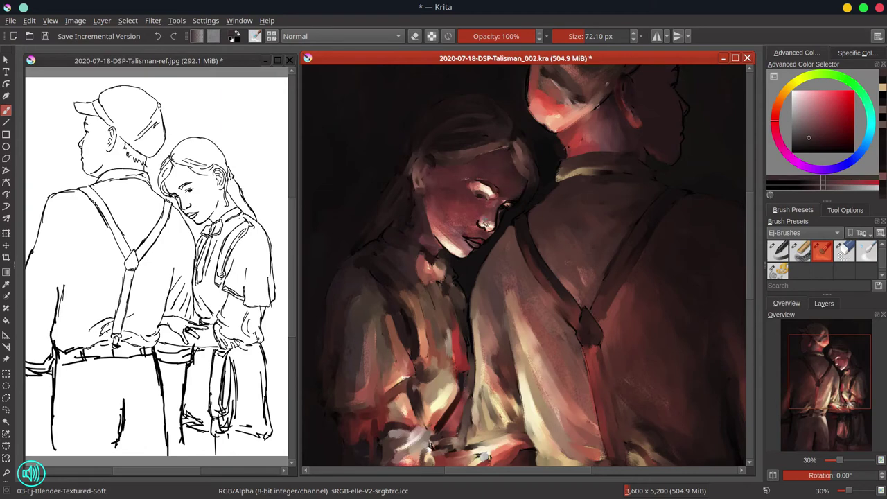
pyautogui.moveTo(518, 188); pyautogui.dragTo(498, 210)
# Paint a sampled skin tone beside the woman's far eye with the chalk, and blend it and the cheek at about 32 px
pyautogui.press('/')
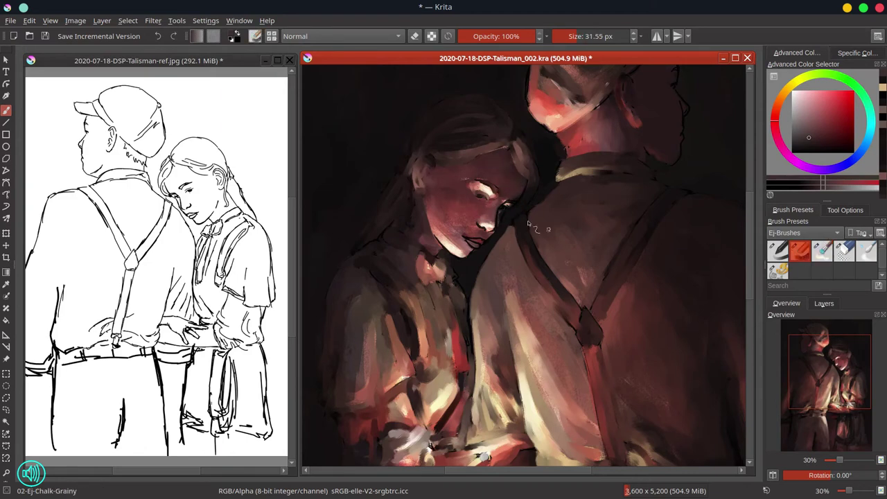
pyautogui.keyDown('ctrl'); pyautogui.click(504, 166); pyautogui.keyUp('ctrl')
pyautogui.moveTo(509, 208)
pyautogui.mouseDown()
pyautogui.moveTo(520, 159)
pyautogui.moveTo(491, 236)
pyautogui.moveTo(483, 219)
pyautogui.moveTo(490, 233)
pyautogui.moveTo(511, 205)
pyautogui.mouseUp()
pyautogui.press('/')
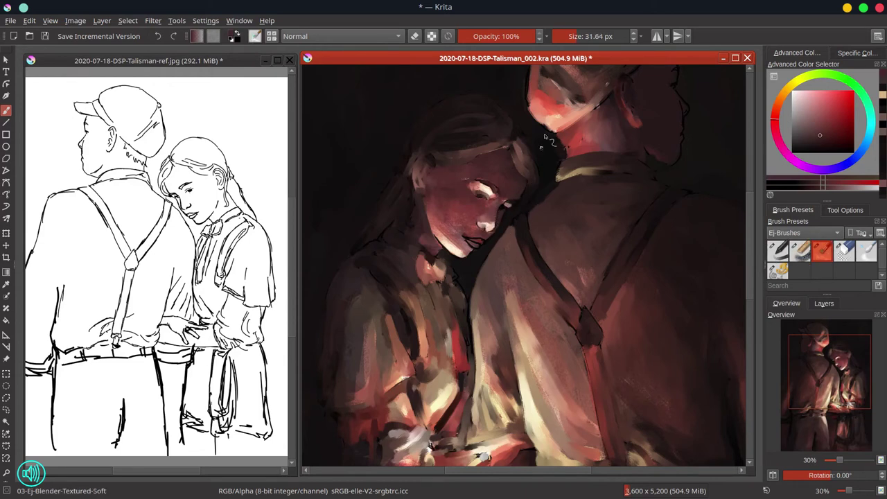
pyautogui.moveTo(439, 214)
pyautogui.mouseDown()
pyautogui.moveTo(454, 212)
pyautogui.moveTo(443, 230)
pyautogui.moveTo(467, 244)
pyautogui.moveTo(487, 230)
pyautogui.mouseUp()
# Brighten the light on the woman's lower face with a sampled pale yellow, and blend away the lip and chin outlines
pyautogui.press('/')
pyautogui.keyDown('ctrl'); pyautogui.click(393, 387); pyautogui.keyUp('ctrl')
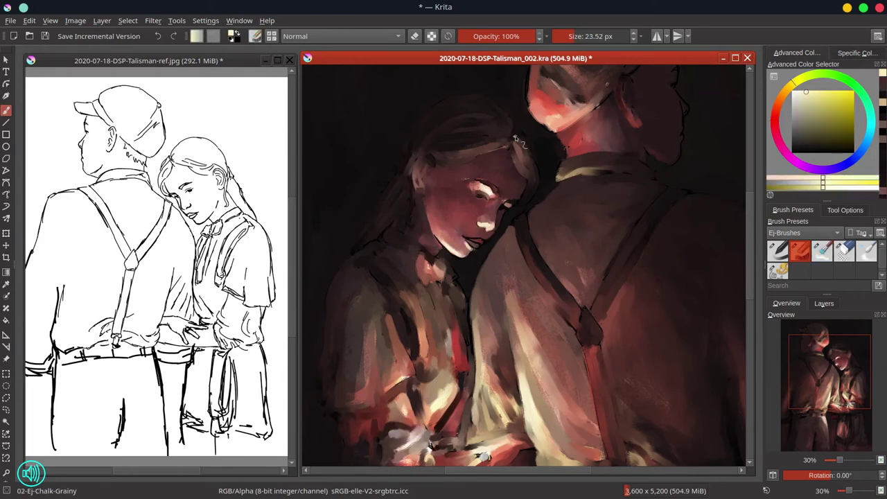
pyautogui.click(821, 258)
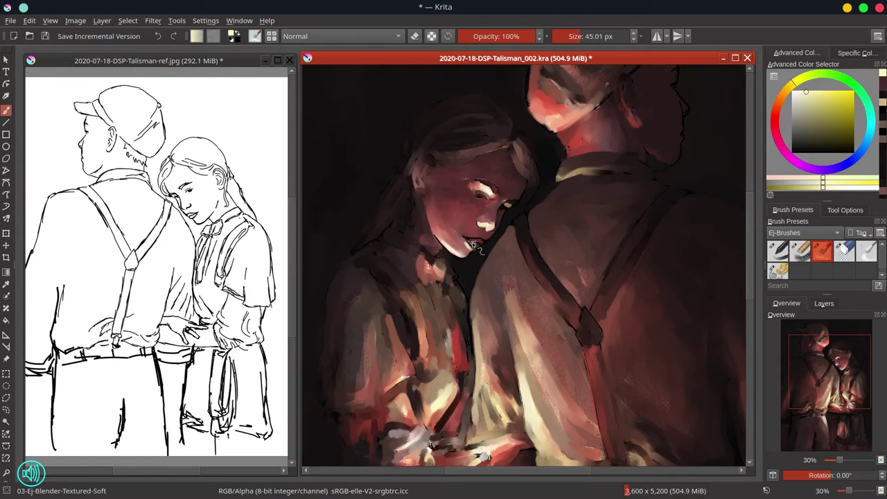
pyautogui.moveTo(472, 230); pyautogui.dragTo(474, 231)
pyautogui.moveTo(462, 250)
pyautogui.mouseDown()
pyautogui.moveTo(442, 238)
pyautogui.moveTo(464, 259)
pyautogui.moveTo(472, 250)
pyautogui.mouseUp()
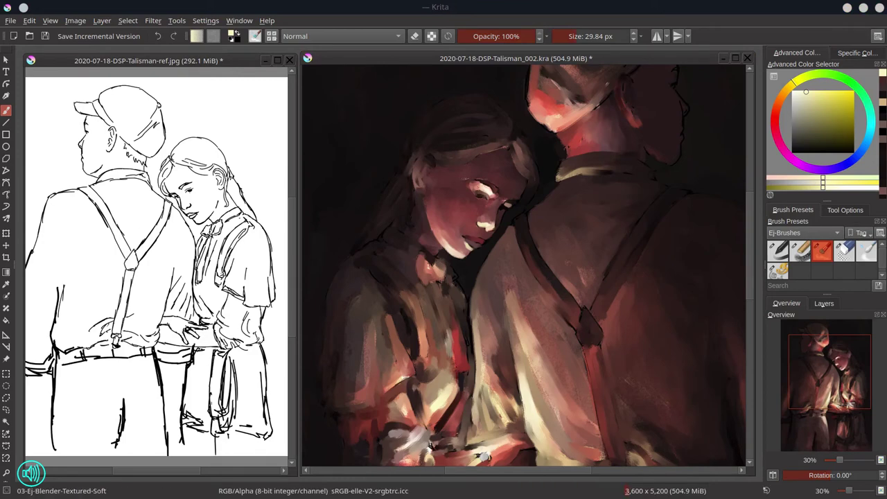
# Blend away the outlines of the man's cap, brim and profile with the blender at about 30–32 px, and save the painting
pyautogui.moveTo(598, 183)
pyautogui.mouseDown()
pyautogui.moveTo(587, 216)
pyautogui.moveTo(511, 327)
pyautogui.mouseUp()
pyautogui.moveTo(449, 207); pyautogui.dragTo(442, 243)
pyautogui.moveTo(455, 172)
pyautogui.mouseDown()
pyautogui.moveTo(532, 145)
pyautogui.moveTo(563, 167)
pyautogui.mouseUp()
pyautogui.moveTo(525, 236); pyautogui.dragTo(502, 257)
pyautogui.press(']')
pyautogui.moveTo(575, 175)
pyautogui.mouseDown()
pyautogui.moveTo(609, 178)
pyautogui.moveTo(599, 196)
pyautogui.moveTo(568, 210)
pyautogui.moveTo(591, 216)
pyautogui.moveTo(599, 252)
pyautogui.mouseUp()
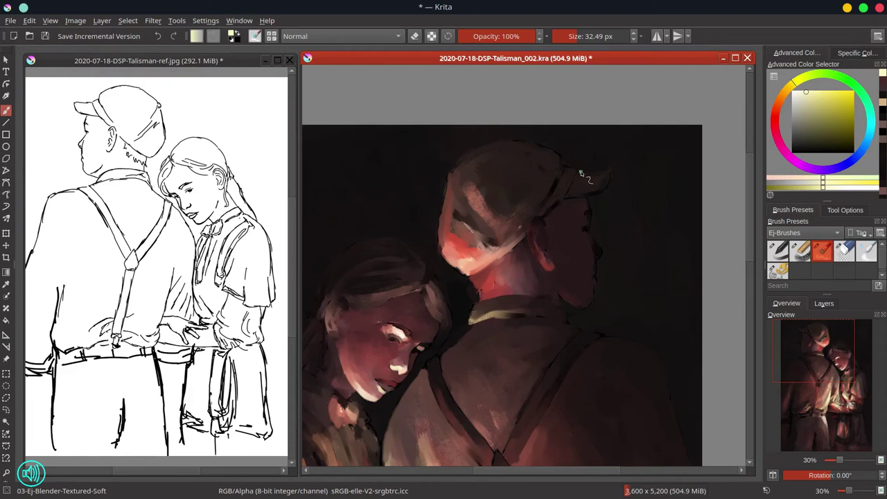
pyautogui.click(44, 39)
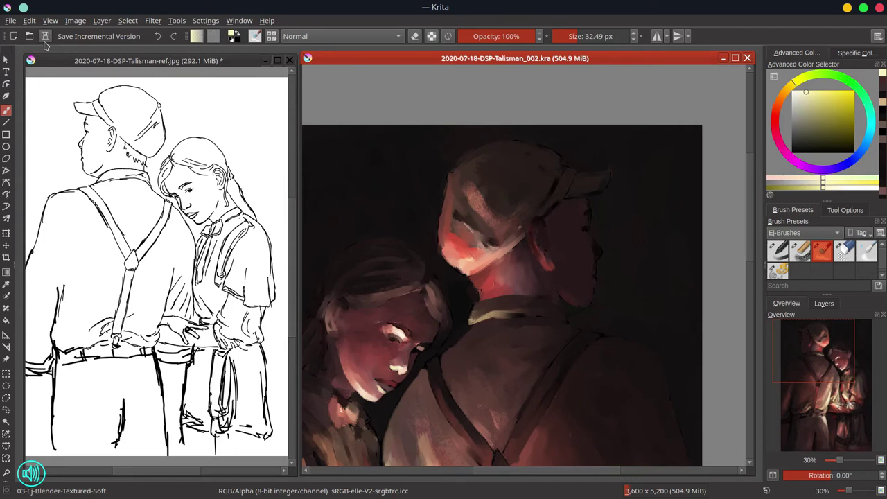
# Repaint the crown edge of the man's cap in sampled dark browns with the grainy chalk brush at about 24 px
pyautogui.click(803, 257)
pyautogui.keyDown('ctrl'); pyautogui.click(493, 162); pyautogui.keyUp('ctrl')
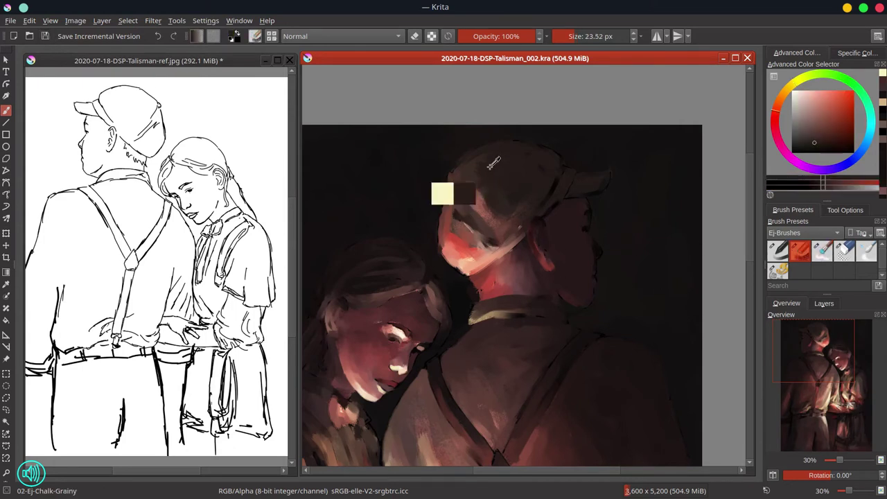
pyautogui.keyDown('ctrl'); pyautogui.click(471, 141); pyautogui.keyUp('ctrl')
pyautogui.keyDown('ctrl'); pyautogui.click(512, 147); pyautogui.keyUp('ctrl')
pyautogui.keyDown('ctrl'); pyautogui.click(556, 143); pyautogui.keyUp('ctrl')
pyautogui.moveTo(513, 147)
pyautogui.mouseDown()
pyautogui.moveTo(543, 146)
pyautogui.moveTo(544, 158)
pyautogui.mouseUp()
# Paint the dark creases and lit fold on the back of the man's cap with tones sampled from it
pyautogui.keyDown('ctrl'); pyautogui.click(487, 190); pyautogui.keyUp('ctrl')
pyautogui.moveTo(477, 195); pyautogui.dragTo(464, 216)
pyautogui.keyDown('ctrl'); pyautogui.click(467, 214); pyautogui.keyUp('ctrl')
pyautogui.moveTo(463, 217); pyautogui.dragTo(496, 246)
pyautogui.keyDown('ctrl'); pyautogui.click(487, 243); pyautogui.keyUp('ctrl')
pyautogui.keyDown('ctrl'); pyautogui.click(455, 216); pyautogui.keyUp('ctrl')
pyautogui.moveTo(457, 219)
pyautogui.mouseDown()
pyautogui.moveTo(475, 240)
pyautogui.moveTo(469, 227)
pyautogui.mouseUp()
pyautogui.keyDown('ctrl'); pyautogui.click(476, 239); pyautogui.keyUp('ctrl')
pyautogui.moveTo(452, 195)
pyautogui.mouseDown()
pyautogui.moveTo(475, 229)
pyautogui.moveTo(450, 208)
pyautogui.moveTo(450, 218)
pyautogui.mouseUp()
pyautogui.keyDown('ctrl'); pyautogui.click(456, 213); pyautogui.keyUp('ctrl')
pyautogui.keyDown('ctrl'); pyautogui.click(451, 223); pyautogui.keyUp('ctrl')
pyautogui.keyDown('ctrl'); pyautogui.click(449, 222); pyautogui.keyUp('ctrl')
pyautogui.keyDown('ctrl'); pyautogui.click(447, 222); pyautogui.keyUp('ctrl')
# Define the rear edge of the man's cap in a sampled brown with the chalk at about 32 px
pyautogui.press(']')
pyautogui.keyDown('ctrl'); pyautogui.click(460, 177); pyautogui.keyUp('ctrl')
pyautogui.moveTo(453, 182); pyautogui.dragTo(448, 197)
pyautogui.keyDown('ctrl'); pyautogui.click(448, 185); pyautogui.keyUp('ctrl')
pyautogui.moveTo(449, 182); pyautogui.dragTo(446, 195)
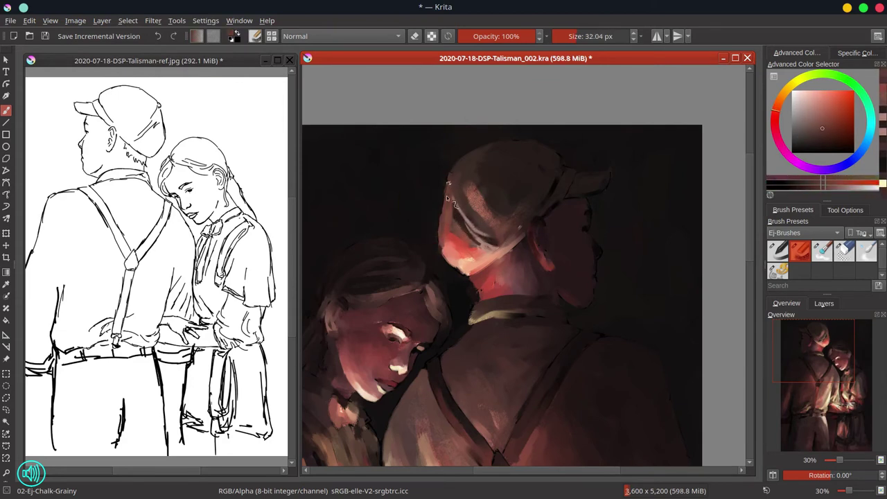
# Paint a light rim along the lower edge of the man's cap, and refine the band above the ear with sampled tones
pyautogui.keyDown('ctrl'); pyautogui.click(453, 255); pyautogui.keyUp('ctrl')
pyautogui.moveTo(443, 226)
pyautogui.mouseDown()
pyautogui.moveTo(455, 263)
pyautogui.moveTo(439, 245)
pyautogui.moveTo(509, 214)
pyautogui.moveTo(540, 247)
pyautogui.moveTo(574, 218)
pyautogui.moveTo(546, 221)
pyautogui.moveTo(562, 214)
pyautogui.mouseUp()
pyautogui.keyDown('ctrl'); pyautogui.click(439, 240); pyautogui.keyUp('ctrl')
pyautogui.keyDown('ctrl'); pyautogui.click(444, 229); pyautogui.keyUp('ctrl')
pyautogui.scroll(-1, 499, 220)
pyautogui.keyDown('ctrl'); pyautogui.click(537, 235); pyautogui.keyUp('ctrl')
pyautogui.press('[')
pyautogui.keyDown('ctrl'); pyautogui.click(536, 233); pyautogui.keyUp('ctrl')
pyautogui.keyDown('ctrl'); pyautogui.click(550, 217); pyautogui.keyUp('ctrl')
pyautogui.keyDown('ctrl'); pyautogui.click(539, 235); pyautogui.keyUp('ctrl')
# Clean up the brim and front edge of the man's cap with sampled cap and background tones at about 22 px
pyautogui.keyDown('ctrl'); pyautogui.click(607, 184); pyautogui.keyUp('ctrl')
pyautogui.moveTo(607, 181)
pyautogui.mouseDown()
pyautogui.moveTo(622, 159)
pyautogui.moveTo(600, 189)
pyautogui.moveTo(649, 161)
pyautogui.moveTo(663, 166)
pyautogui.moveTo(655, 174)
pyautogui.moveTo(644, 160)
pyautogui.moveTo(615, 182)
pyautogui.mouseUp()
pyautogui.keyDown('ctrl'); pyautogui.click(619, 170); pyautogui.keyUp('ctrl')
pyautogui.keyDown('ctrl'); pyautogui.click(607, 172); pyautogui.keyUp('ctrl')
pyautogui.keyDown('ctrl'); pyautogui.click(611, 174); pyautogui.keyUp('ctrl')
pyautogui.keyDown('ctrl'); pyautogui.click(613, 173); pyautogui.keyUp('ctrl')
pyautogui.keyDown('ctrl'); pyautogui.click(632, 163); pyautogui.keyUp('ctrl')
pyautogui.keyDown('ctrl'); pyautogui.click(663, 161); pyautogui.keyUp('ctrl')
pyautogui.keyDown('ctrl'); pyautogui.click(644, 165); pyautogui.keyUp('ctrl')
pyautogui.keyDown('ctrl'); pyautogui.click(615, 182); pyautogui.keyUp('ctrl')
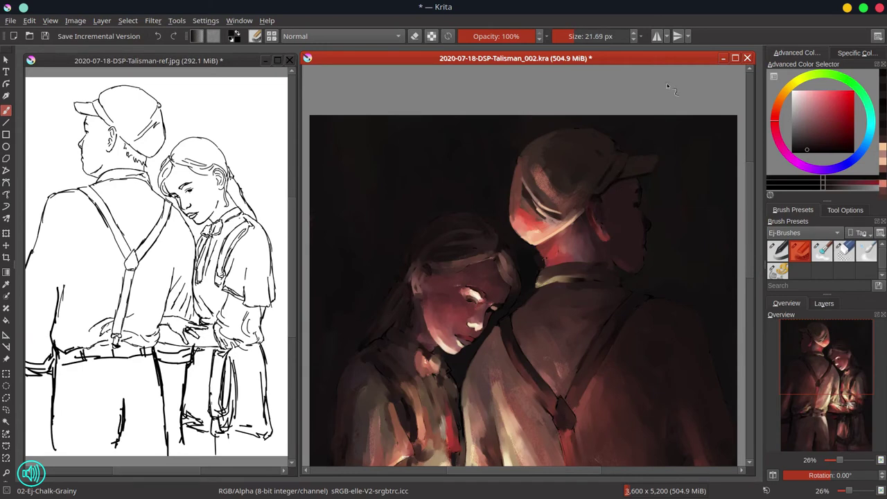
pyautogui.keyDown('ctrl'); pyautogui.click(601, 157); pyautogui.keyUp('ctrl')
pyautogui.keyDown('ctrl'); pyautogui.click(615, 145); pyautogui.keyUp('ctrl')
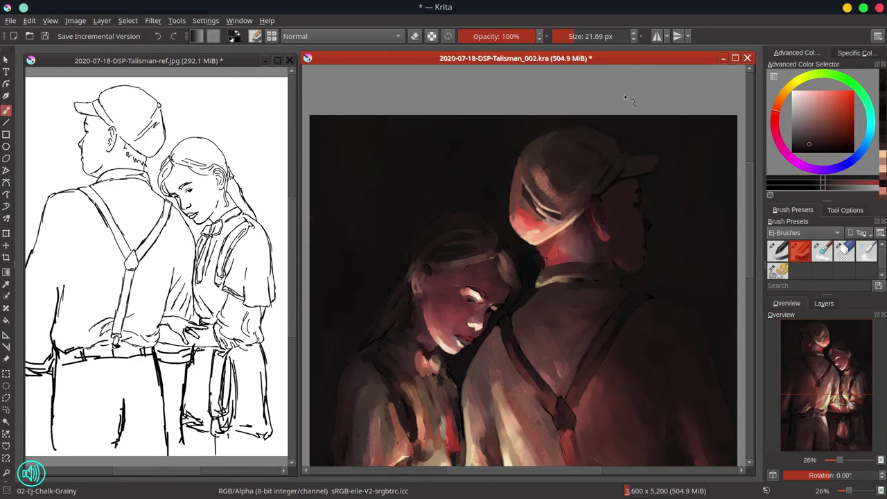
# Paint pale wisps of hair on the man's nape below the cap with a colour sampled from the woman's lit face
pyautogui.keyDown('ctrl'); pyautogui.click(476, 295); pyautogui.keyUp('ctrl')
pyautogui.press('[')
pyautogui.moveTo(542, 249); pyautogui.dragTo(544, 261)
pyautogui.moveTo(552, 250)
pyautogui.mouseDown()
pyautogui.moveTo(549, 260)
pyautogui.moveTo(562, 254)
pyautogui.mouseUp()
pyautogui.moveTo(556, 246)
pyautogui.mouseDown()
pyautogui.moveTo(542, 269)
pyautogui.moveTo(553, 269)
pyautogui.mouseUp()
pyautogui.keyDown('ctrl'); pyautogui.click(548, 262); pyautogui.keyUp('ctrl')
pyautogui.keyDown('ctrl'); pyautogui.click(536, 263); pyautogui.keyUp('ctrl')
# Extend the peach-toned hair under the back of the man's cap with the chalk at about 29 px
pyautogui.press(']')
pyautogui.press(']')
pyautogui.press(']')
pyautogui.keyDown('ctrl'); pyautogui.click(554, 269); pyautogui.keyUp('ctrl')
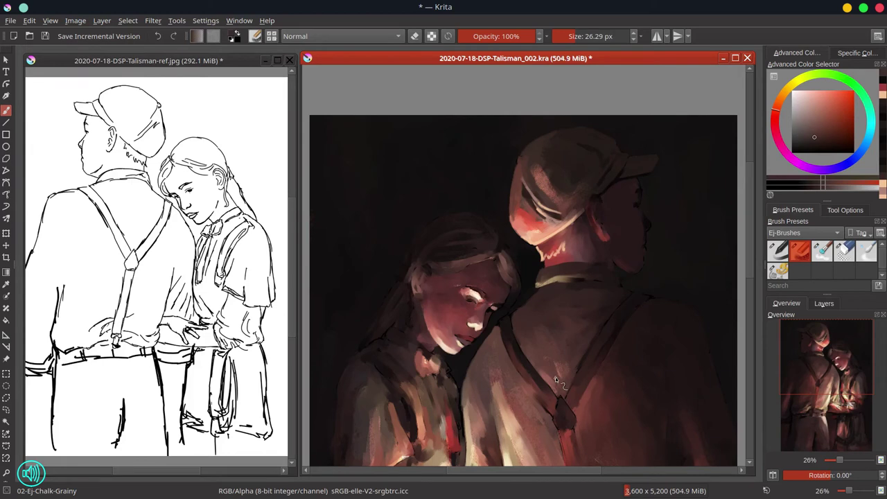
pyautogui.keyDown('ctrl'); pyautogui.click(525, 234); pyautogui.keyUp('ctrl')
pyautogui.press(']')
pyautogui.moveTo(548, 243)
pyautogui.mouseDown()
pyautogui.moveTo(546, 253)
pyautogui.moveTo(554, 253)
pyautogui.moveTo(543, 249)
pyautogui.mouseUp()
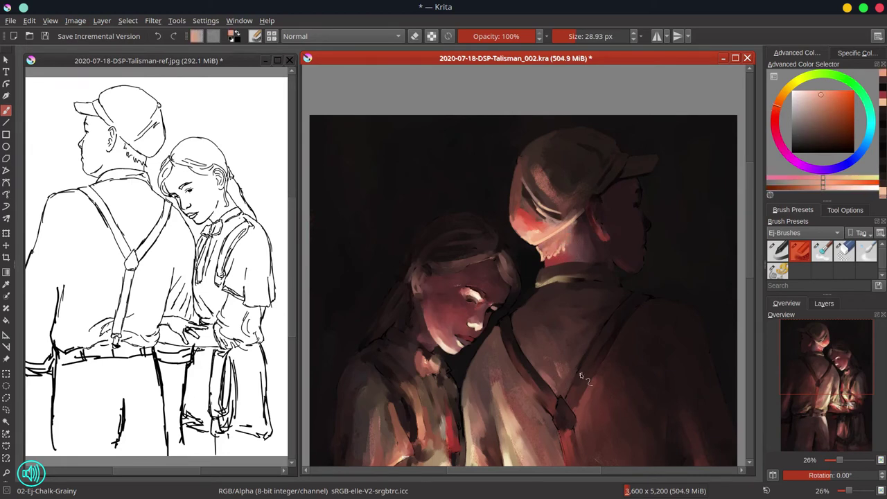
# Paint the lit rim of the man's ear with warm tones sampled from the neck, using the chalk at about 22 px
pyautogui.keyDown('ctrl'); pyautogui.click(565, 247); pyautogui.keyUp('ctrl')
pyautogui.moveTo(594, 208); pyautogui.dragTo(605, 241)
pyautogui.keyDown('ctrl'); pyautogui.click(556, 238); pyautogui.keyUp('ctrl')
pyautogui.press('[')
pyautogui.press('[')
pyautogui.press('[')
pyautogui.keyDown('ctrl'); pyautogui.click(605, 220); pyautogui.keyUp('ctrl')
pyautogui.keyDown('ctrl'); pyautogui.click(568, 251); pyautogui.keyUp('ctrl')
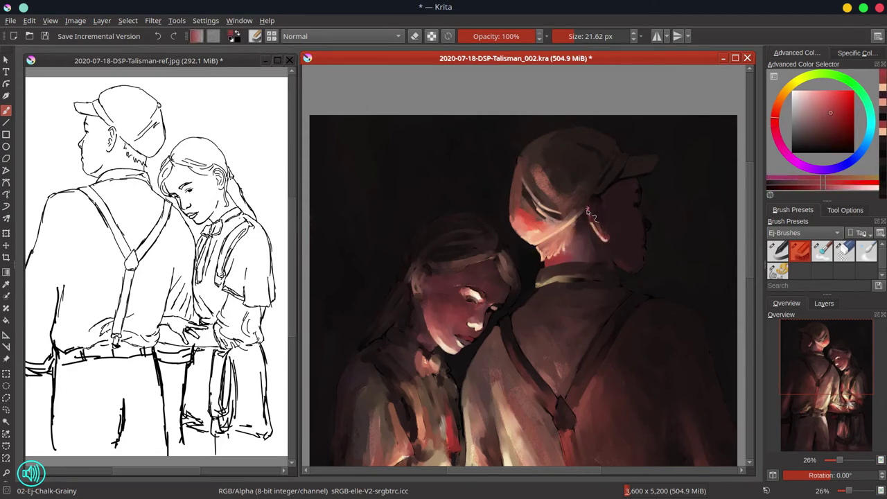
# Shade the inside and upper edge of the man's ear with sampled dark reds at about 19–23 px
pyautogui.keyDown('ctrl'); pyautogui.click(630, 207); pyautogui.keyUp('ctrl')
pyautogui.keyDown('shift'); pyautogui.moveTo(600, 212); pyautogui.dragTo(599, 212); pyautogui.keyUp('shift')
pyautogui.moveTo(600, 213); pyautogui.dragTo(598, 208)
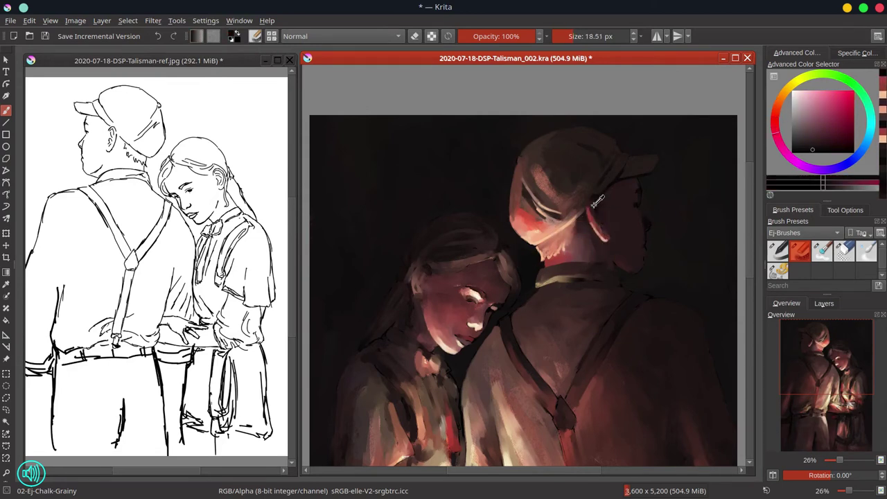
pyautogui.keyDown('ctrl'); pyautogui.click(594, 203); pyautogui.keyUp('ctrl')
pyautogui.keyDown('ctrl'); pyautogui.click(603, 219); pyautogui.keyUp('ctrl')
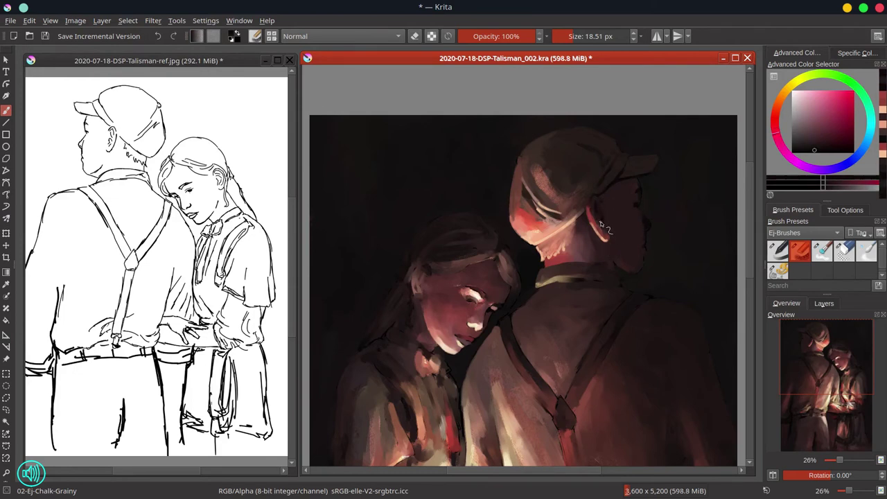
pyautogui.keyDown('ctrl'); pyautogui.click(600, 223); pyautogui.keyUp('ctrl')
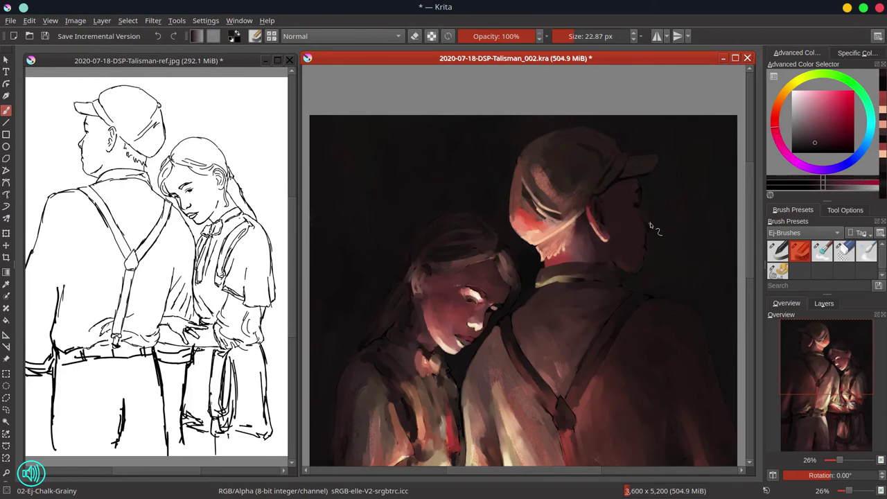
# Refine the man's shadowed profile from forehead to chin with sampled skin and background darks at about 21 px
pyautogui.keyDown('ctrl'); pyautogui.click(639, 204); pyautogui.keyUp('ctrl')
pyautogui.keyDown('ctrl'); pyautogui.click(645, 187); pyautogui.keyUp('ctrl')
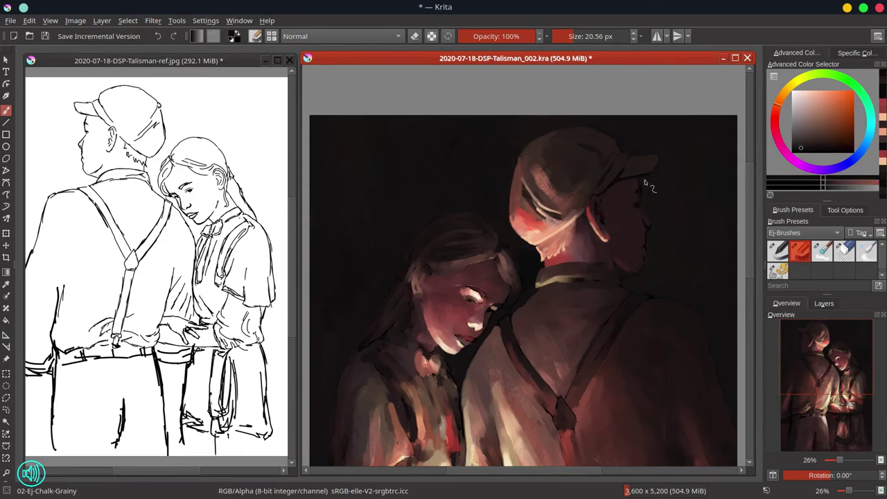
pyautogui.keyDown('ctrl'); pyautogui.click(652, 244); pyautogui.keyUp('ctrl')
pyautogui.moveTo(647, 249)
pyautogui.mouseDown()
pyautogui.moveTo(635, 275)
pyautogui.moveTo(619, 265)
pyautogui.mouseUp()
pyautogui.keyDown('ctrl'); pyautogui.click(640, 264); pyautogui.keyUp('ctrl')
pyautogui.keyDown('ctrl'); pyautogui.click(653, 259); pyautogui.keyUp('ctrl')
pyautogui.keyDown('ctrl'); pyautogui.click(630, 275); pyautogui.keyUp('ctrl')
# Add a thin peach highlight along the man's jaw, and repaint the edge of his far shoulder in a sampled dark tone
pyautogui.keyDown('ctrl'); pyautogui.click(623, 250); pyautogui.keyUp('ctrl')
pyautogui.moveTo(590, 246)
pyautogui.keyDown('shift'); pyautogui.mouseDown()
pyautogui.moveTo(550, 232)
pyautogui.moveTo(621, 269)
pyautogui.mouseUp(); pyautogui.keyUp('shift')
pyautogui.keyDown('ctrl'); pyautogui.click(605, 238); pyautogui.keyUp('ctrl')
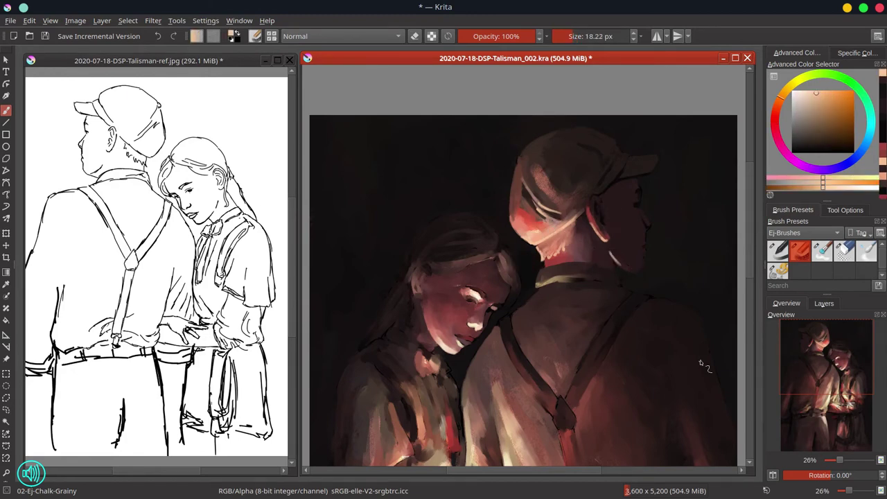
pyautogui.keyDown('ctrl'); pyautogui.click(655, 307); pyautogui.keyUp('ctrl')
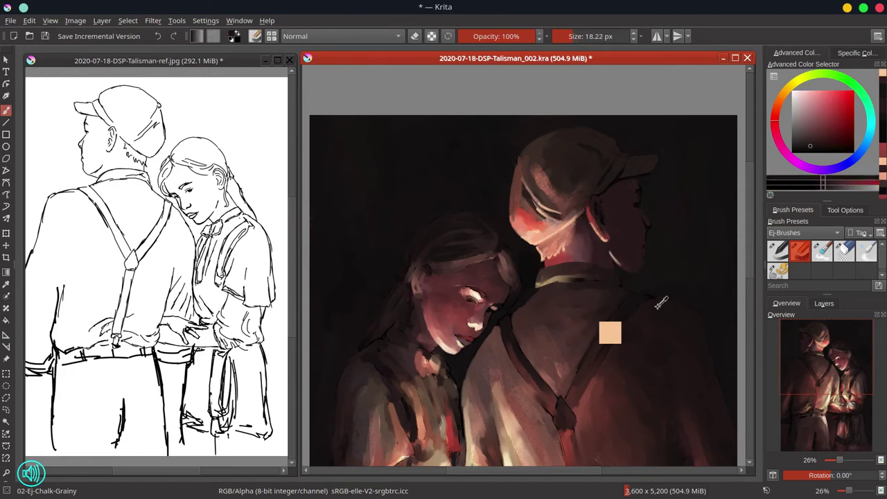
pyautogui.moveTo(660, 302); pyautogui.dragTo(689, 306)
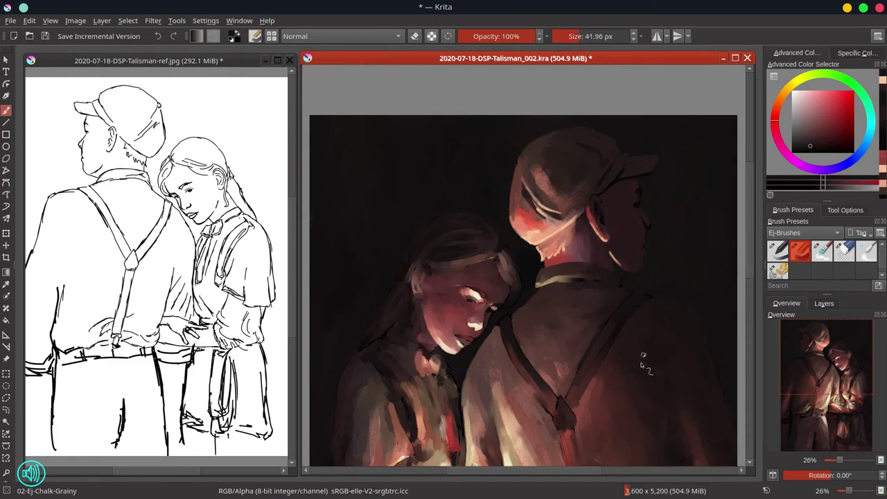
# Paint a bright highlight along the lower edge of the man's shirt collar with the chalk at about 26 px
pyautogui.keyDown('ctrl'); pyautogui.click(552, 230); pyautogui.keyUp('ctrl')
pyautogui.keyDown('ctrl'); pyautogui.moveTo(553, 229); pyautogui.dragTo(543, 238); pyautogui.keyUp('ctrl')
pyautogui.moveTo(550, 288)
pyautogui.keyDown('shift'); pyautogui.mouseDown()
pyautogui.moveTo(571, 279)
pyautogui.moveTo(539, 282)
pyautogui.mouseUp(); pyautogui.keyUp('shift')
pyautogui.keyDown('ctrl'); pyautogui.click(556, 276); pyautogui.keyUp('ctrl')
pyautogui.keyDown('ctrl'); pyautogui.click(557, 278); pyautogui.keyUp('ctrl')
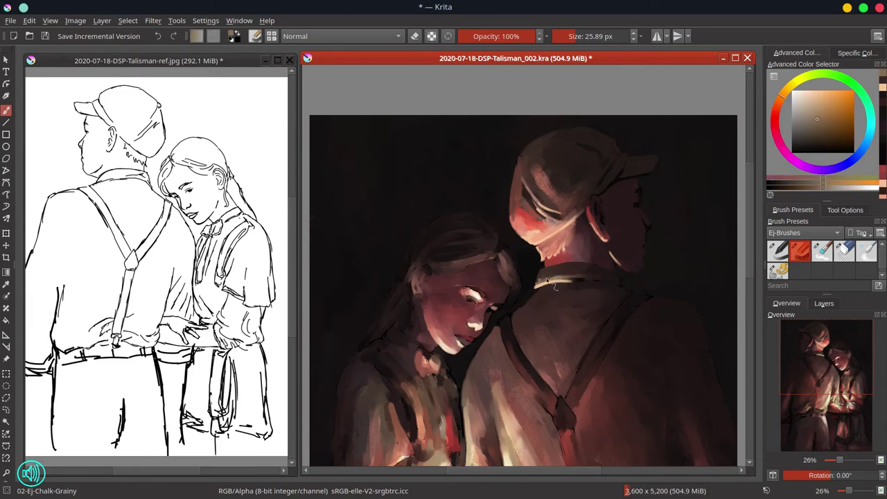
# Shade the rest of the collar and the shirt below it with sampled browns at about 29 px, and save the painting
pyautogui.keyDown('ctrl'); pyautogui.click(598, 282); pyautogui.keyUp('ctrl')
pyautogui.moveTo(598, 285)
pyautogui.mouseDown()
pyautogui.moveTo(627, 278)
pyautogui.moveTo(601, 287)
pyautogui.mouseUp()
pyautogui.keyDown('ctrl'); pyautogui.click(558, 315); pyautogui.keyUp('ctrl')
pyautogui.moveTo(598, 288)
pyautogui.mouseDown()
pyautogui.moveTo(613, 293)
pyautogui.moveTo(561, 288)
pyautogui.moveTo(529, 303)
pyautogui.mouseUp()
pyautogui.keyDown('ctrl'); pyautogui.click(585, 294); pyautogui.keyUp('ctrl')
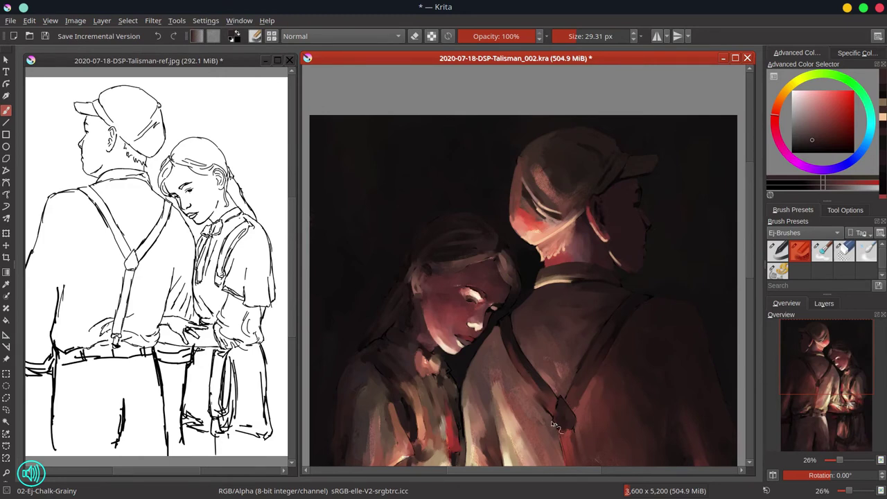
pyautogui.click(44, 36)
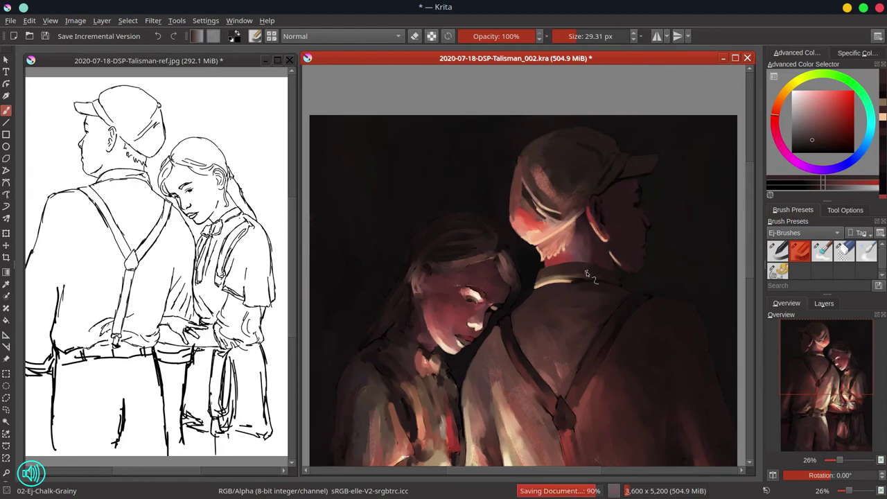
# Darken and reshape the man's far suspender strap across the shirt with sampled darks at about 21 to 23 px
pyautogui.keyDown('ctrl'); pyautogui.click(593, 353); pyautogui.keyUp('ctrl')
pyautogui.moveTo(606, 331); pyautogui.dragTo(576, 378)
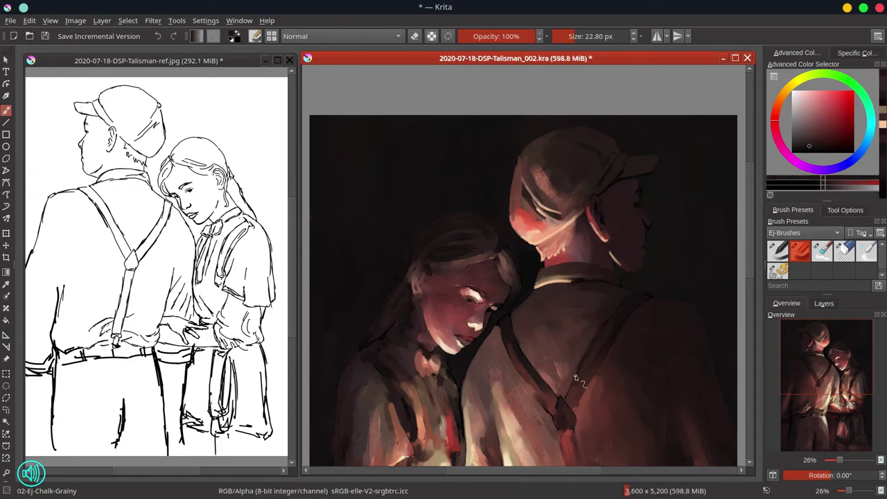
pyautogui.keyDown('ctrl'); pyautogui.click(622, 333); pyautogui.keyUp('ctrl')
pyautogui.keyDown('ctrl'); pyautogui.click(650, 225); pyautogui.keyUp('ctrl')
pyautogui.moveTo(618, 324); pyautogui.dragTo(579, 388)
pyautogui.keyDown('ctrl'); pyautogui.click(621, 341); pyautogui.keyUp('ctrl')
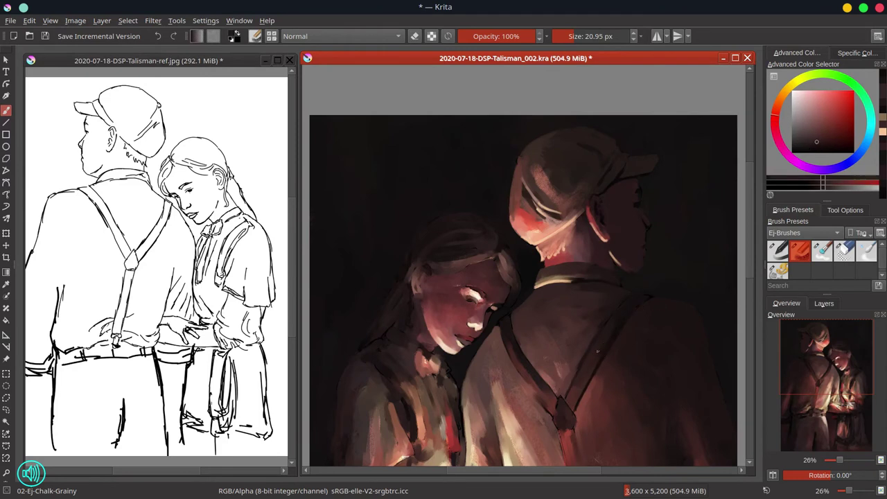
# Shade the far suspender strap and the shirt around its lower end with sampled and mixed reddish browns at about 29 px
pyautogui.moveTo(598, 351)
pyautogui.mouseDown()
pyautogui.moveTo(575, 370)
pyautogui.moveTo(592, 331)
pyautogui.mouseUp()
pyautogui.keyDown('ctrl'); pyautogui.click(577, 368); pyautogui.keyUp('ctrl')
pyautogui.keyDown('ctrl'); pyautogui.click(577, 378); pyautogui.keyUp('ctrl')
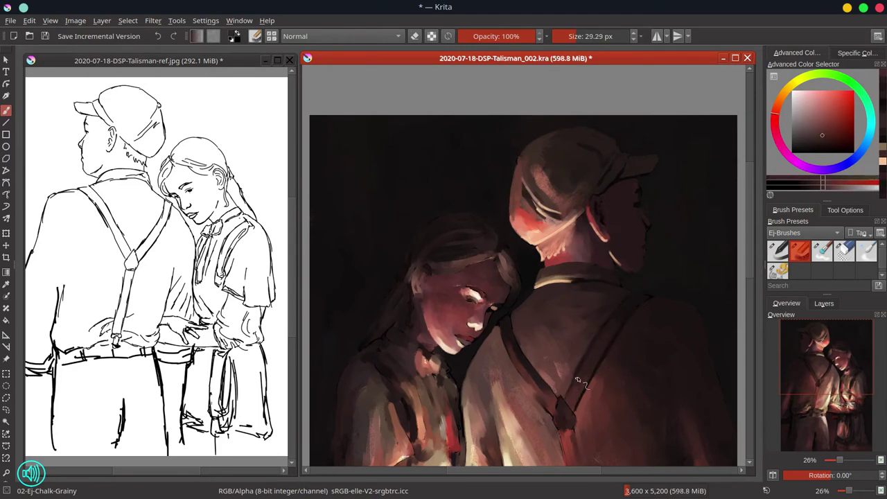
pyautogui.click(812, 128)
pyautogui.moveTo(571, 400)
pyautogui.mouseDown()
pyautogui.moveTo(568, 410)
pyautogui.moveTo(585, 394)
pyautogui.moveTo(569, 412)
pyautogui.moveTo(579, 367)
pyautogui.mouseUp()
pyautogui.keyDown('ctrl'); pyautogui.click(597, 405); pyautogui.keyUp('ctrl')
# Add thin tan highlights sampled from the collar around the strap crossing and buckle at about 18 px, and save the painting
pyautogui.keyDown('ctrl'); pyautogui.click(546, 278); pyautogui.keyUp('ctrl')
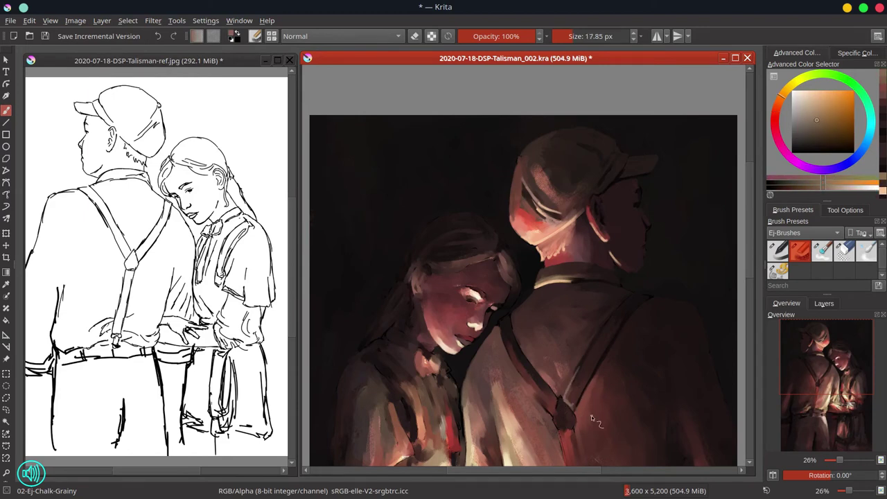
pyautogui.scroll(-3, 584, 402)
pyautogui.keyDown('ctrl'); pyautogui.click(564, 374); pyautogui.keyUp('ctrl')
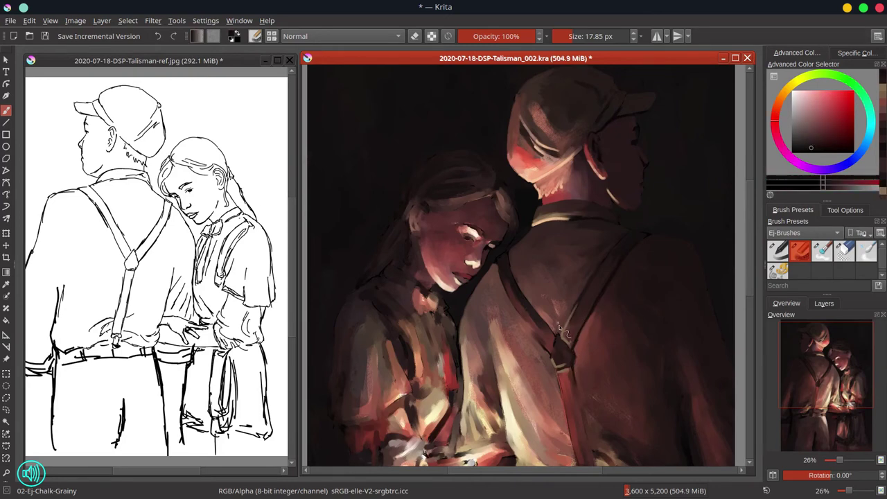
pyautogui.keyDown('ctrl'); pyautogui.click(554, 347); pyautogui.keyUp('ctrl')
pyautogui.keyDown('ctrl'); pyautogui.click(557, 243); pyautogui.keyUp('ctrl')
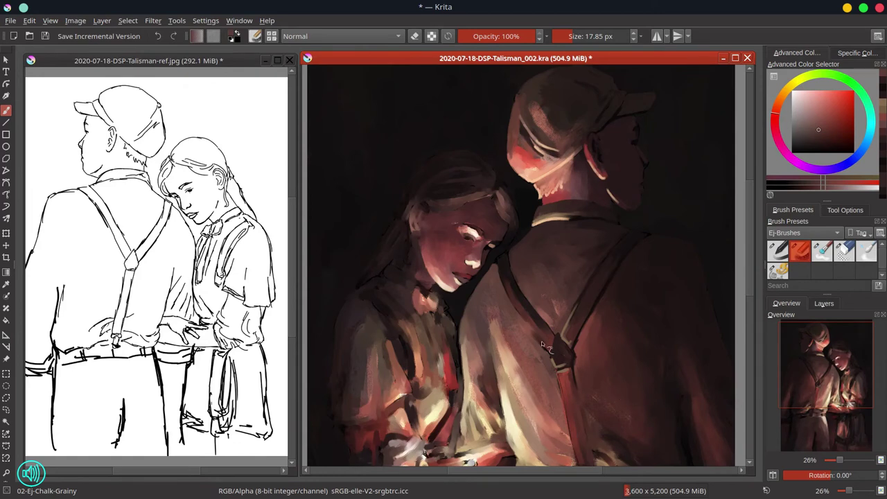
pyautogui.click(46, 38)
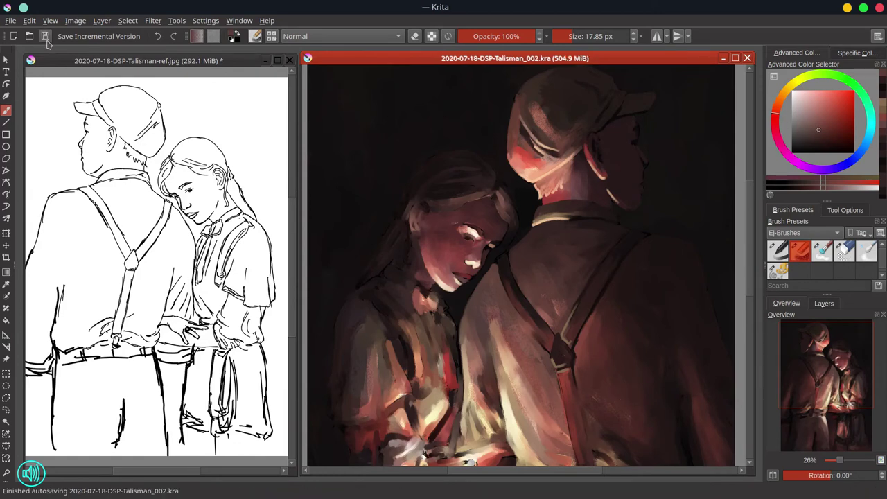
# Mirror the canvas view horizontally and repaint the woman's near eyelid with sampled skin and highlight tones
pyautogui.scroll(-4, 571, 303)
pyautogui.moveTo(661, 349); pyautogui.dragTo(636, 312)
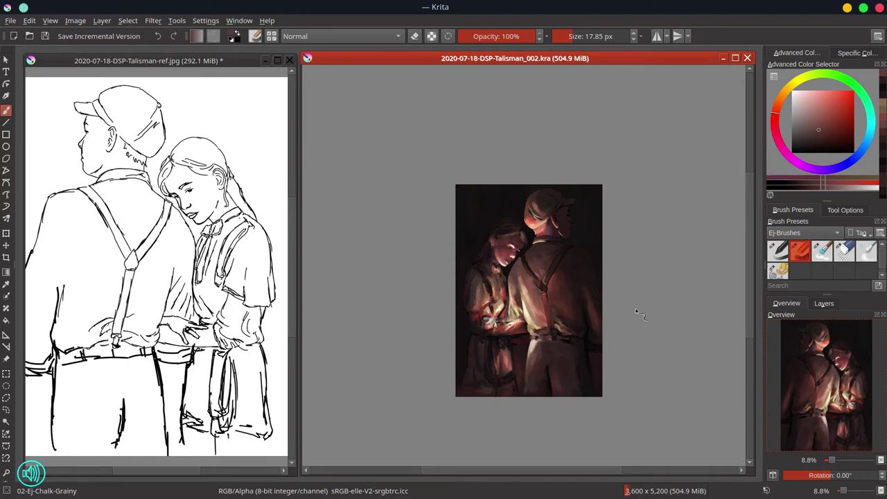
pyautogui.scroll(4, 636, 312)
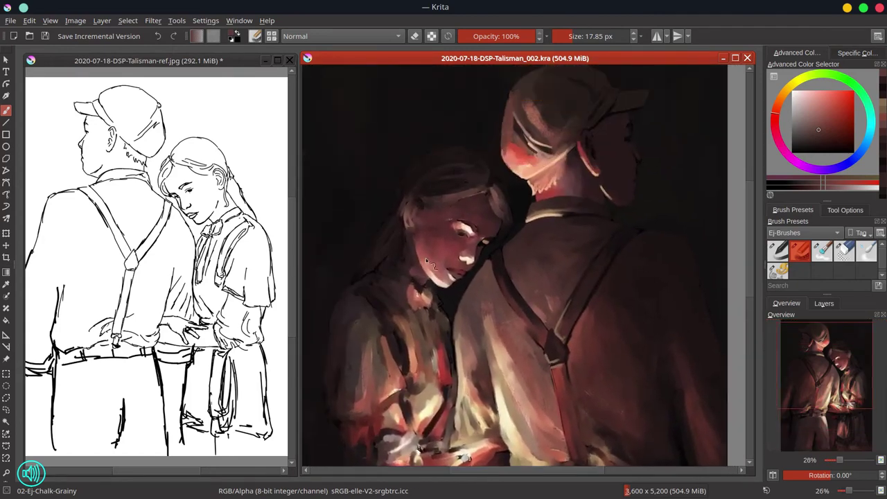
pyautogui.scroll(2, 428, 213)
pyautogui.press('m')
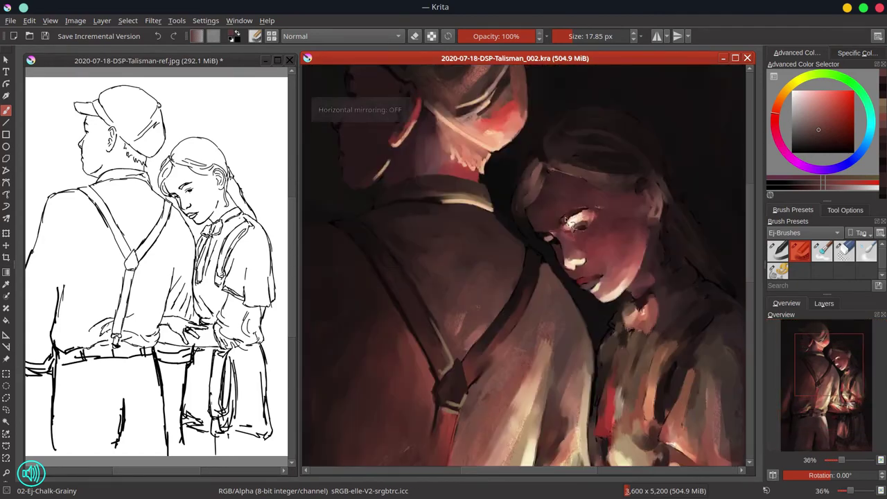
pyautogui.keyDown('ctrl'); pyautogui.click(588, 226); pyautogui.keyUp('ctrl')
pyautogui.press('[')
pyautogui.moveTo(589, 223)
pyautogui.mouseDown()
pyautogui.moveTo(580, 231)
pyautogui.moveTo(582, 209)
pyautogui.moveTo(559, 222)
pyautogui.moveTo(556, 239)
pyautogui.moveTo(605, 208)
pyautogui.moveTo(592, 212)
pyautogui.mouseUp()
pyautogui.keyDown('ctrl'); pyautogui.click(580, 230); pyautogui.keyUp('ctrl')
pyautogui.keyDown('ctrl'); pyautogui.click(585, 228); pyautogui.keyUp('ctrl')
pyautogui.keyDown('ctrl'); pyautogui.click(554, 193); pyautogui.keyUp('ctrl')
pyautogui.keyDown('ctrl'); pyautogui.click(577, 219); pyautogui.keyUp('ctrl')
pyautogui.press(']')
# Clean up the bright upper eyelid of the woman's near eye using peach and skin tones sampled from the painting
pyautogui.keyDown('ctrl'); pyautogui.click(494, 144); pyautogui.keyUp('ctrl')
pyautogui.press('[')
pyautogui.keyDown('ctrl'); pyautogui.click(582, 228); pyautogui.keyUp('ctrl')
pyautogui.keyDown('ctrl'); pyautogui.click(577, 219); pyautogui.keyUp('ctrl')
pyautogui.keyDown('ctrl'); pyautogui.click(568, 221); pyautogui.keyUp('ctrl')
pyautogui.keyDown('ctrl'); pyautogui.click(622, 162); pyautogui.keyUp('ctrl')
pyautogui.keyDown('ctrl'); pyautogui.click(592, 213); pyautogui.keyUp('ctrl')
pyautogui.keyDown('ctrl'); pyautogui.click(587, 209); pyautogui.keyUp('ctrl')
# Refine the woman's near eyebrow and eye socket with sampled dark and reddish skin tones at about 24 px
pyautogui.keyDown('ctrl'); pyautogui.click(596, 207); pyautogui.keyUp('ctrl')
pyautogui.keyDown('ctrl'); pyautogui.click(562, 221); pyautogui.keyUp('ctrl')
pyautogui.keyDown('ctrl'); pyautogui.click(559, 239); pyautogui.keyUp('ctrl')
pyautogui.keyDown('ctrl'); pyautogui.click(588, 211); pyautogui.keyUp('ctrl')
pyautogui.keyDown('ctrl'); pyautogui.click(589, 215); pyautogui.keyUp('ctrl')
pyautogui.keyDown('ctrl'); pyautogui.click(602, 205); pyautogui.keyUp('ctrl')
pyautogui.keyDown('ctrl'); pyautogui.click(601, 228); pyautogui.keyUp('ctrl')
pyautogui.keyDown('ctrl'); pyautogui.click(589, 242); pyautogui.keyUp('ctrl')
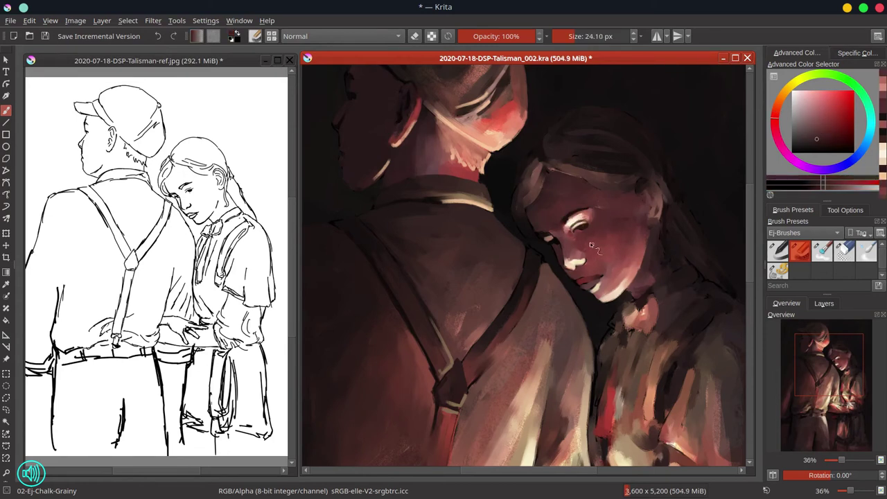
# Shade the skin below the woman's near eye and beside her nose with sampled reds at about 28 px
pyautogui.press(']')
pyautogui.keyDown('ctrl'); pyautogui.click(612, 229); pyautogui.keyUp('ctrl')
pyautogui.keyDown('ctrl'); pyautogui.click(614, 231); pyautogui.keyUp('ctrl')
pyautogui.moveTo(588, 242)
pyautogui.mouseDown()
pyautogui.moveTo(587, 252)
pyautogui.moveTo(621, 226)
pyautogui.moveTo(564, 229)
pyautogui.mouseUp()
pyautogui.keyDown('ctrl'); pyautogui.click(640, 260); pyautogui.keyUp('ctrl')
pyautogui.keyDown('ctrl'); pyautogui.click(577, 222); pyautogui.keyUp('ctrl')
pyautogui.keyDown('ctrl'); pyautogui.click(609, 239); pyautogui.keyUp('ctrl')
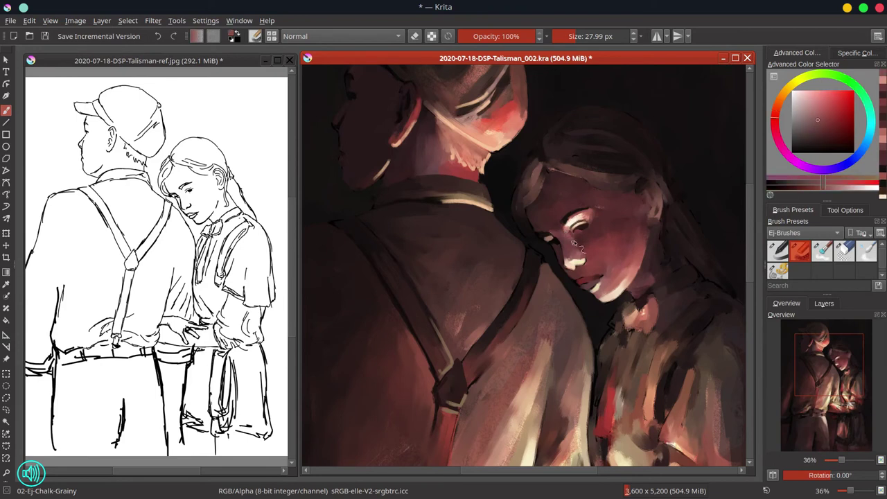
# Shade the woman's cheek with a sampled dark red, blend it with 03-Ej-Blender-Textured-Soft at about 79 px, and return to the grainy chalk
pyautogui.moveTo(616, 243); pyautogui.dragTo(642, 240)
pyautogui.keyDown('ctrl'); pyautogui.click(637, 250); pyautogui.keyUp('ctrl')
pyautogui.press('/')
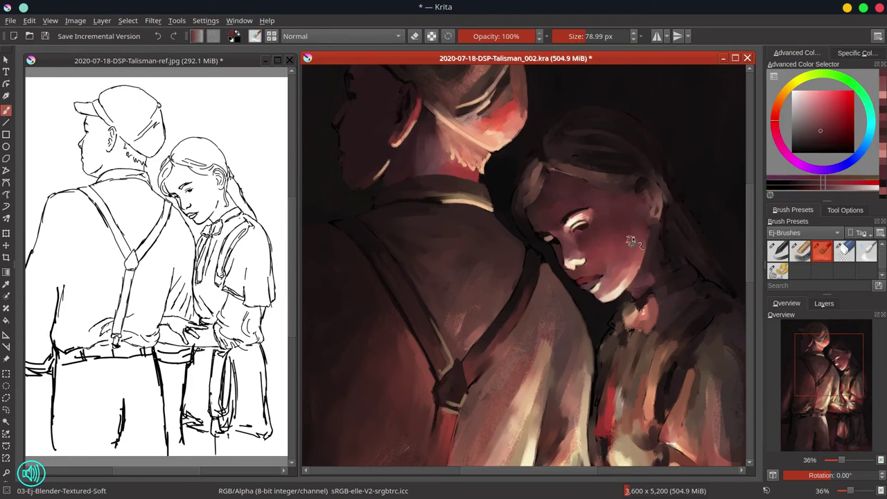
pyautogui.click(794, 256)
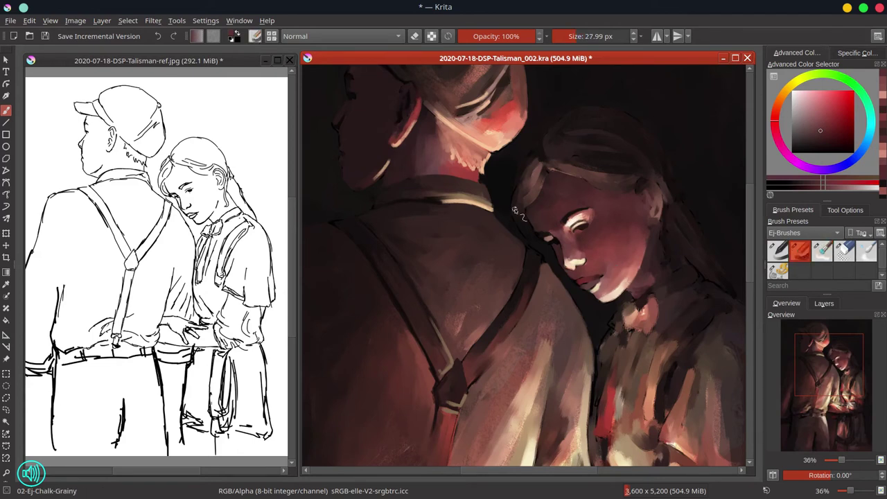
# Brighten the woman's far eyelid with the highlight color sampled from her nose at about 20 px, and tidy its edges
pyautogui.keyDown('ctrl'); pyautogui.click(570, 270); pyautogui.keyUp('ctrl')
pyautogui.keyDown('ctrl'); pyautogui.click(551, 239); pyautogui.keyUp('ctrl')
pyautogui.moveTo(550, 239); pyautogui.dragTo(545, 238)
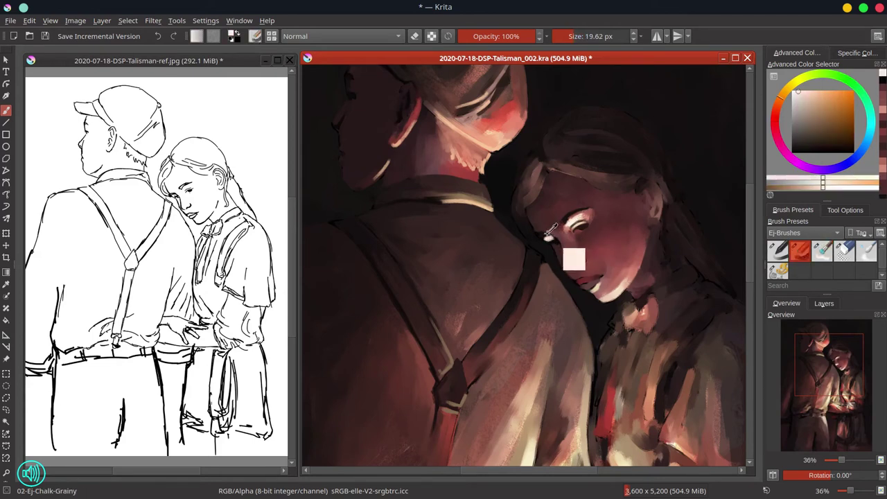
pyautogui.keyDown('ctrl'); pyautogui.click(552, 235); pyautogui.keyUp('ctrl')
pyautogui.press('[')
pyautogui.keyDown('ctrl'); pyautogui.click(542, 232); pyautogui.keyUp('ctrl')
# Repaint the edge of the woman's forehead and darken the near suspender strap with sampled darks at about 18 px
pyautogui.keyDown('ctrl'); pyautogui.click(516, 206); pyautogui.keyUp('ctrl')
pyautogui.keyDown('ctrl'); pyautogui.click(528, 244); pyautogui.keyUp('ctrl')
pyautogui.moveTo(514, 204)
pyautogui.mouseDown()
pyautogui.moveTo(535, 262)
pyautogui.moveTo(494, 325)
pyautogui.mouseUp()
pyautogui.press(']')
pyautogui.keyDown('ctrl'); pyautogui.click(535, 263); pyautogui.keyUp('ctrl')
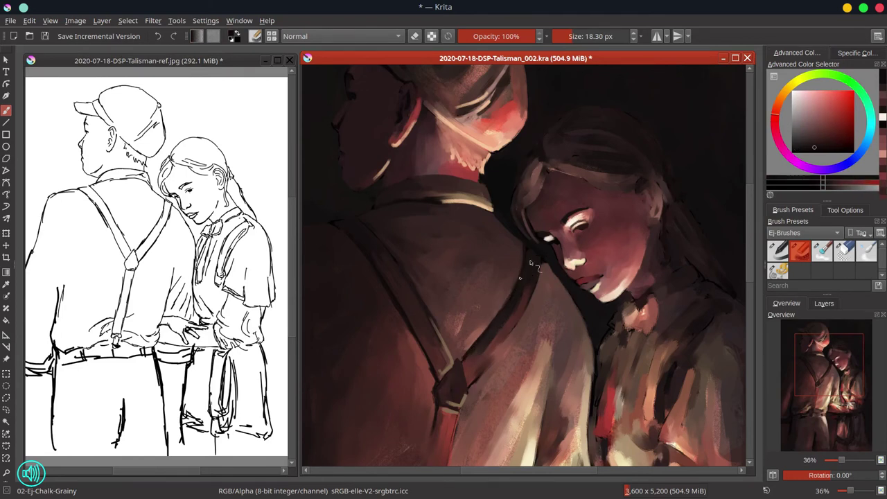
# Paint a thin highlight along the outer edge of the near suspender strap in the cream sampled from the collar
pyautogui.keyDown('ctrl'); pyautogui.click(491, 203); pyautogui.keyUp('ctrl')
pyautogui.moveTo(472, 383)
pyautogui.mouseDown()
pyautogui.moveTo(534, 270)
pyautogui.moveTo(539, 280)
pyautogui.moveTo(546, 246)
pyautogui.moveTo(554, 267)
pyautogui.mouseUp()
pyautogui.keyDown('ctrl'); pyautogui.click(543, 295); pyautogui.keyUp('ctrl')
pyautogui.keyDown('ctrl'); pyautogui.click(548, 248); pyautogui.keyUp('ctrl')
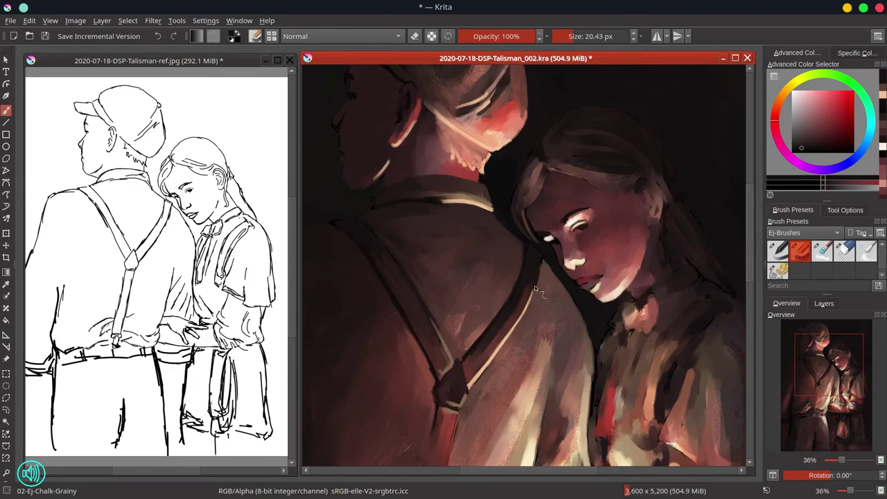
# Fill the near suspender strap and the shirt beside it with sampled reddish browns at about 38 px
pyautogui.keyDown('ctrl'); pyautogui.click(503, 386); pyautogui.keyUp('ctrl')
pyautogui.moveTo(513, 310); pyautogui.dragTo(524, 317)
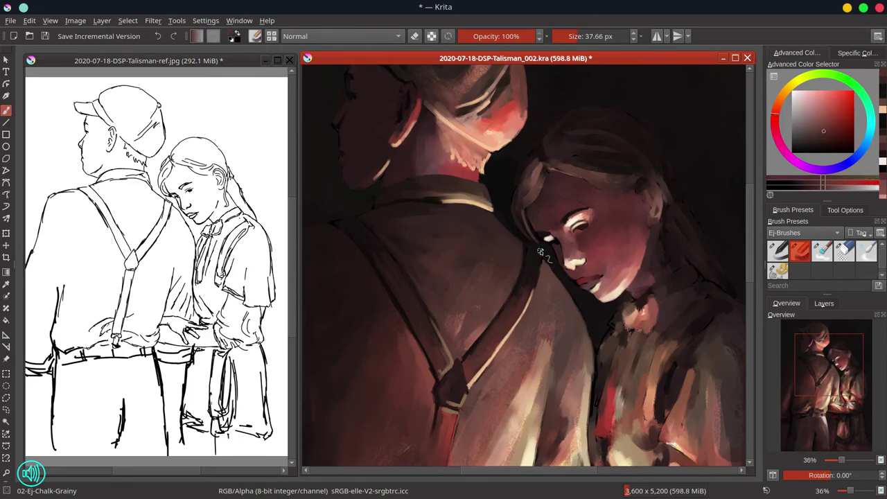
pyautogui.keyDown('ctrl'); pyautogui.click(523, 292); pyautogui.keyUp('ctrl')
pyautogui.moveTo(535, 270); pyautogui.dragTo(515, 312)
pyautogui.keyDown('ctrl'); pyautogui.click(525, 302); pyautogui.keyUp('ctrl')
pyautogui.keyDown('ctrl'); pyautogui.click(493, 422); pyautogui.keyUp('ctrl')
pyautogui.moveTo(471, 397); pyautogui.dragTo(474, 390)
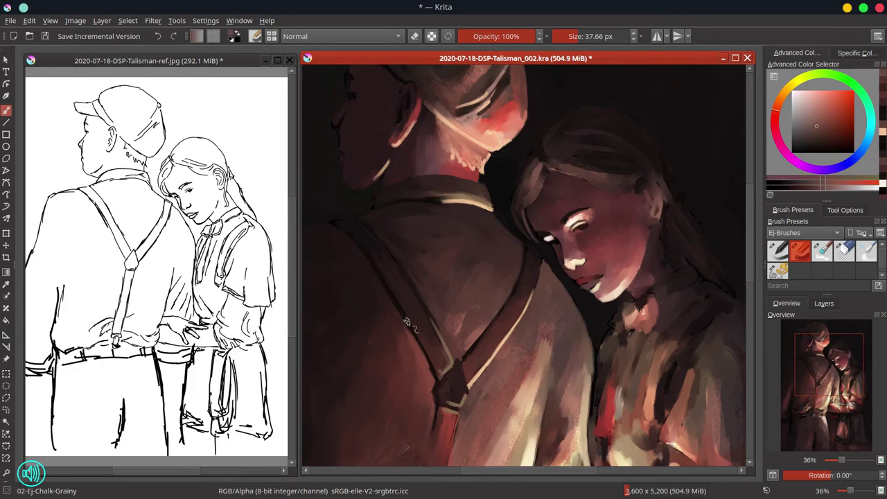
# Extend the peach highlight to the strap's lower end and the buckle edge at about 16 px
pyautogui.keyDown('ctrl'); pyautogui.click(476, 373); pyautogui.keyUp('ctrl')
pyautogui.moveTo(475, 382); pyautogui.dragTo(463, 388)
pyautogui.moveTo(462, 405); pyautogui.dragTo(466, 396)
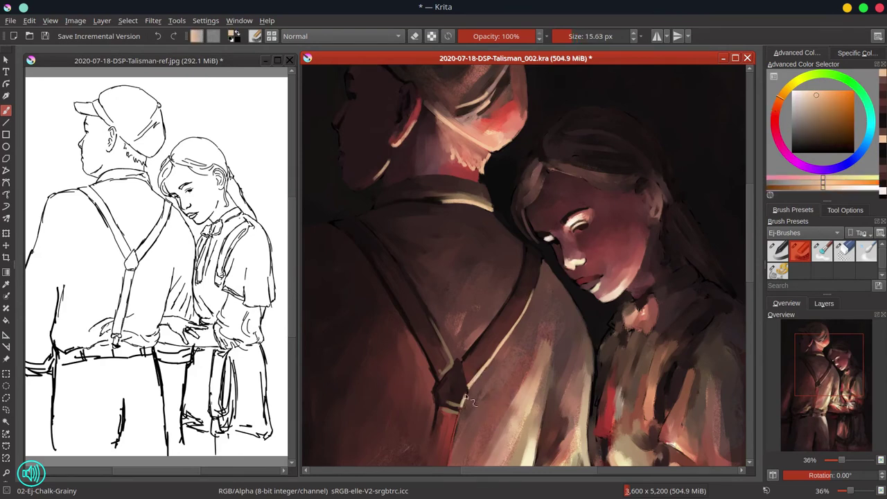
# Refine the woman's nose bridge and mouth area with a sampled dark skin red at about 13 px
pyautogui.keyDown('ctrl'); pyautogui.click(555, 251); pyautogui.keyUp('ctrl')
pyautogui.press('[')
pyautogui.keyDown('ctrl'); pyautogui.click(565, 243); pyautogui.keyUp('ctrl')
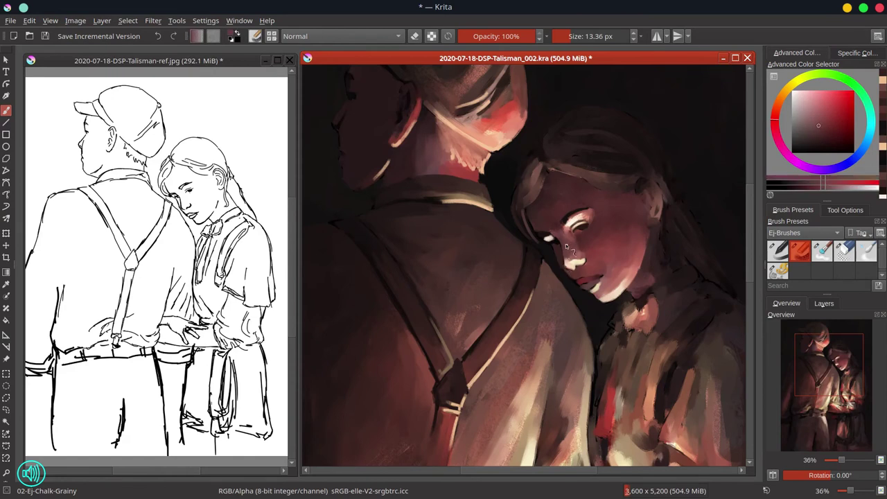
pyautogui.moveTo(563, 251)
pyautogui.mouseDown()
pyautogui.moveTo(593, 281)
pyautogui.moveTo(580, 256)
pyautogui.moveTo(573, 267)
pyautogui.moveTo(605, 295)
pyautogui.mouseUp()
# Reshape the highlight on the woman's nose tip and nostril with alternately sampled bright and shadow skin tones
pyautogui.keyDown('ctrl'); pyautogui.click(568, 263); pyautogui.keyUp('ctrl')
pyautogui.keyDown('ctrl'); pyautogui.click(581, 258); pyautogui.keyUp('ctrl')
pyautogui.keyDown('ctrl'); pyautogui.click(575, 264); pyautogui.keyUp('ctrl')
pyautogui.keyDown('ctrl'); pyautogui.click(582, 256); pyautogui.keyUp('ctrl')
pyautogui.keyDown('ctrl'); pyautogui.click(576, 263); pyautogui.keyUp('ctrl')
pyautogui.keyDown('ctrl'); pyautogui.click(581, 255); pyautogui.keyUp('ctrl')
pyautogui.keyDown('ctrl'); pyautogui.click(577, 262); pyautogui.keyUp('ctrl')
# Paint the area between the woman's nose and upper lip with sampled pink and red tones at about 15 px
pyautogui.keyDown('ctrl'); pyautogui.click(602, 291); pyautogui.keyUp('ctrl')
pyautogui.keyDown('ctrl'); pyautogui.click(582, 266); pyautogui.keyUp('ctrl')
pyautogui.moveTo(580, 266)
pyautogui.mouseDown()
pyautogui.moveTo(587, 291)
pyautogui.moveTo(586, 281)
pyautogui.mouseUp()
pyautogui.keyDown('ctrl'); pyautogui.click(580, 269); pyautogui.keyUp('ctrl')
pyautogui.keyDown('ctrl'); pyautogui.click(590, 292); pyautogui.keyUp('ctrl')
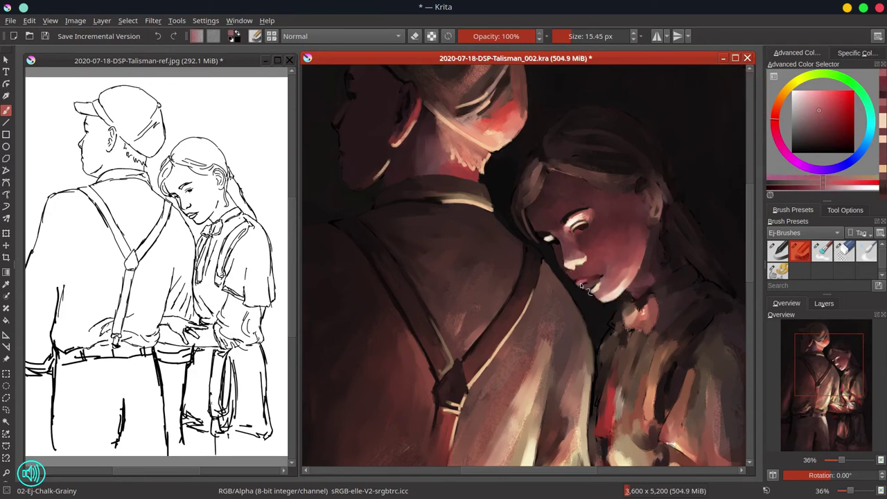
# Paint light on the woman's upper lip with the nose highlight color, and model the lips with mixed muted reds
pyautogui.keyDown('ctrl'); pyautogui.click(576, 262); pyautogui.keyUp('ctrl')
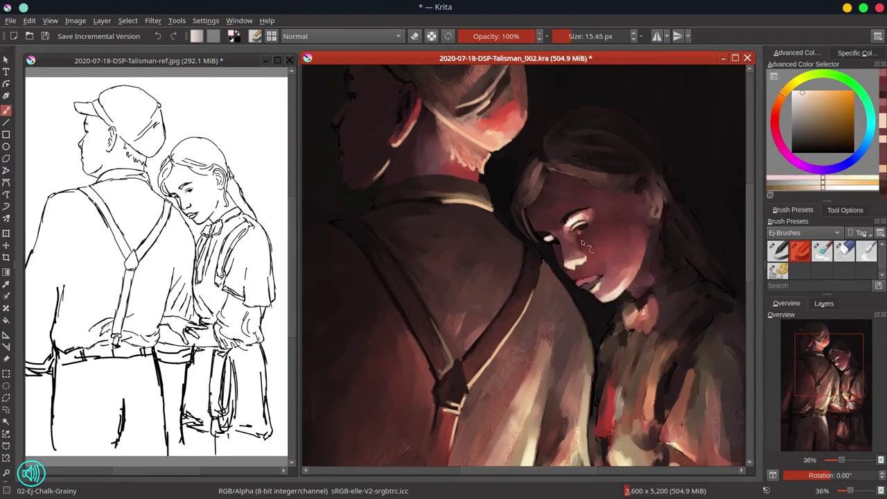
pyautogui.moveTo(583, 281); pyautogui.dragTo(592, 280)
pyautogui.keyDown('ctrl'); pyautogui.click(639, 235); pyautogui.keyUp('ctrl')
pyautogui.click(821, 120)
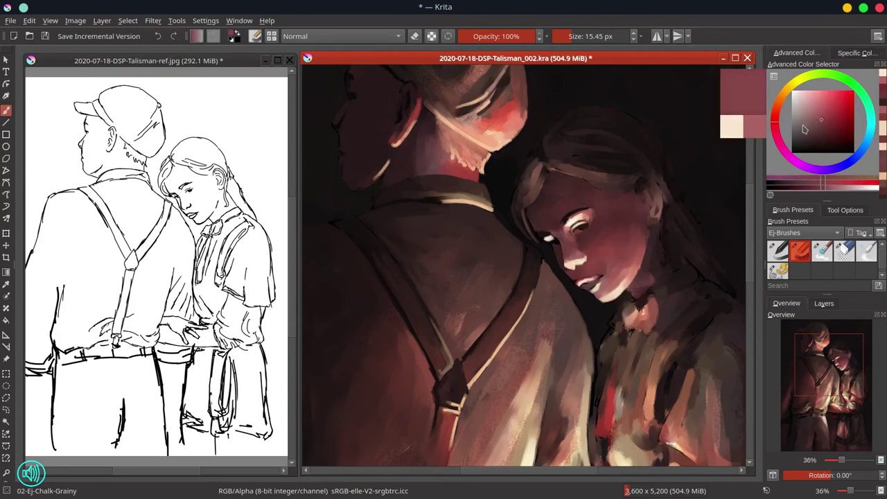
pyautogui.keyDown('ctrl'); pyautogui.click(592, 286); pyautogui.keyUp('ctrl')
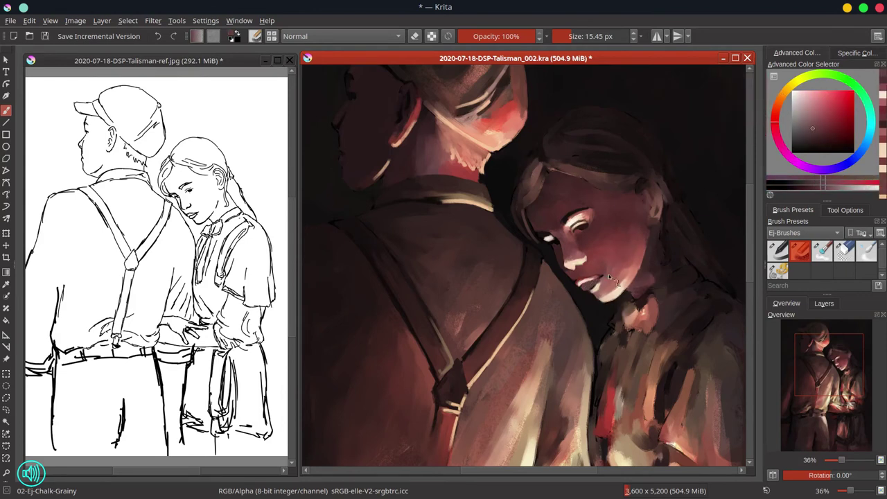
pyautogui.keyDown('ctrl'); pyautogui.click(584, 280); pyautogui.keyUp('ctrl')
# Recolor the woman's upper lip with a more saturated dark red at about 15 px
pyautogui.click(823, 123)
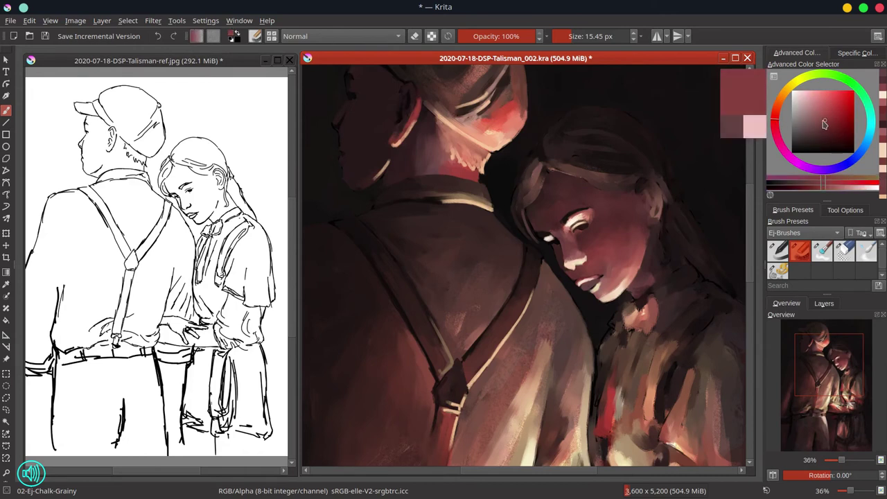
pyautogui.keyDown('ctrl'); pyautogui.click(583, 279); pyautogui.keyUp('ctrl')
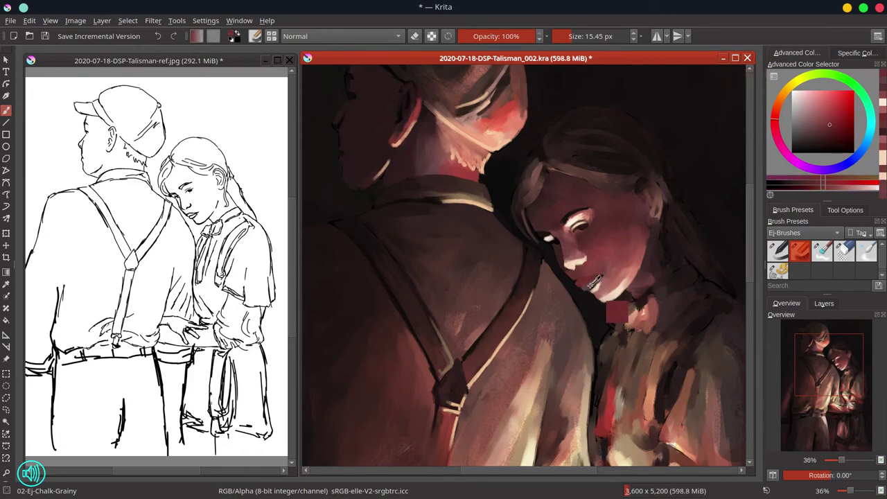
pyautogui.click(828, 125)
pyautogui.moveTo(579, 282)
pyautogui.mouseDown()
pyautogui.moveTo(617, 282)
pyautogui.moveTo(598, 267)
pyautogui.moveTo(590, 283)
pyautogui.mouseUp()
pyautogui.keyDown('ctrl'); pyautogui.click(583, 283); pyautogui.keyUp('ctrl')
# Toggle the originals layer to compare the face, and lighten the lips and chin with sampled highlights at about 19 px
pyautogui.click(824, 303)
pyautogui.click(772, 364)
pyautogui.keyDown('ctrl'); pyautogui.click(612, 279); pyautogui.keyUp('ctrl')
pyautogui.keyDown('ctrl'); pyautogui.click(569, 217); pyautogui.keyUp('ctrl')
pyautogui.keyDown('ctrl'); pyautogui.click(581, 261); pyautogui.keyUp('ctrl')
pyautogui.click(772, 363)
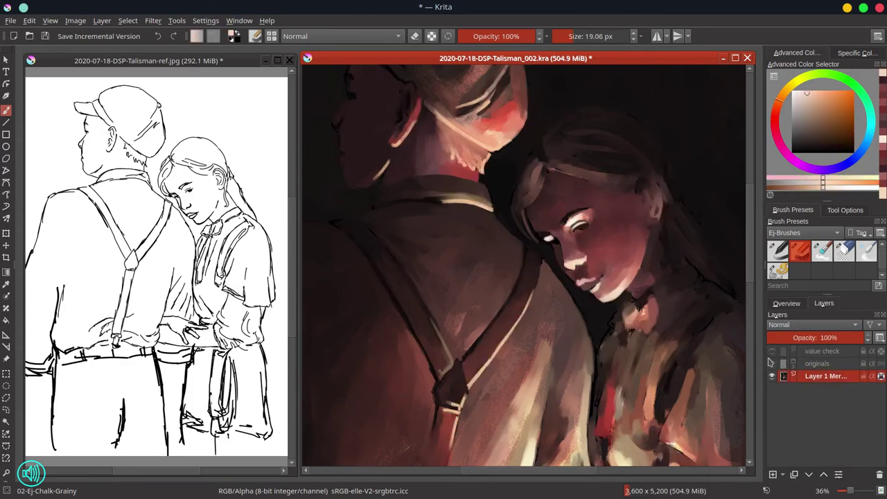
# Shade the groove under the woman's nose and the top of her lip with sampled dark reds at about 19 px
pyautogui.keyDown('ctrl'); pyautogui.click(576, 281); pyautogui.keyUp('ctrl')
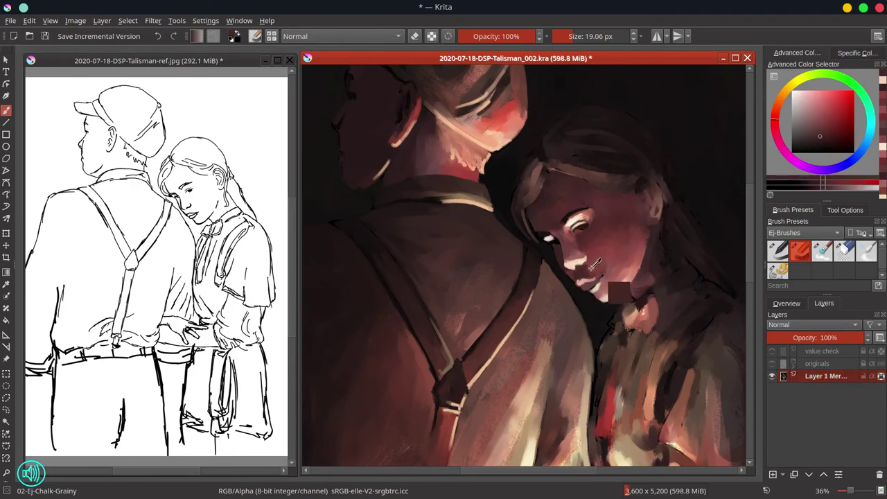
pyautogui.keyDown('ctrl'); pyautogui.click(589, 268); pyautogui.keyUp('ctrl')
pyautogui.moveTo(585, 267)
pyautogui.mouseDown()
pyautogui.moveTo(591, 275)
pyautogui.moveTo(579, 277)
pyautogui.moveTo(594, 280)
pyautogui.mouseUp()
pyautogui.keyDown('ctrl'); pyautogui.click(581, 273); pyautogui.keyUp('ctrl')
pyautogui.keyDown('ctrl'); pyautogui.click(583, 283); pyautogui.keyUp('ctrl')
# Shade the woman's jaw beside the mouth and redefine her lip line with sampled dark and light tones
pyautogui.moveTo(603, 279)
pyautogui.mouseDown()
pyautogui.moveTo(599, 288)
pyautogui.moveTo(640, 266)
pyautogui.moveTo(643, 285)
pyautogui.mouseUp()
pyautogui.keyDown('ctrl'); pyautogui.click(590, 286); pyautogui.keyUp('ctrl')
pyautogui.keyDown('ctrl'); pyautogui.click(598, 286); pyautogui.keyUp('ctrl')
pyautogui.keyDown('ctrl'); pyautogui.click(594, 284); pyautogui.keyUp('ctrl')
pyautogui.keyDown('ctrl'); pyautogui.click(599, 284); pyautogui.keyUp('ctrl')
pyautogui.keyDown('ctrl'); pyautogui.click(590, 286); pyautogui.keyUp('ctrl')
# Refine the mouth corner, chin and jaw edge of the woman with sampled skin tones at about 17 px
pyautogui.press('[')
pyautogui.keyDown('ctrl'); pyautogui.click(596, 290); pyautogui.keyUp('ctrl')
pyautogui.keyDown('ctrl'); pyautogui.click(601, 285); pyautogui.keyUp('ctrl')
pyautogui.keyDown('ctrl'); pyautogui.click(611, 294); pyautogui.keyUp('ctrl')
pyautogui.keyDown('ctrl'); pyautogui.click(638, 285); pyautogui.keyUp('ctrl')
pyautogui.press(']')
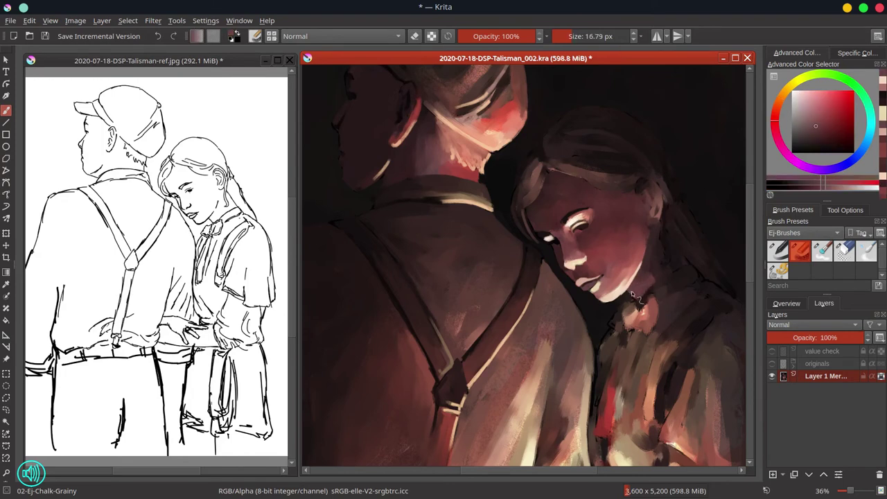
# Add small cream highlights inside the woman's eyes at about 14 px, sampling the eyelid color
pyautogui.keyDown('ctrl'); pyautogui.click(580, 225); pyautogui.keyUp('ctrl')
pyautogui.press('[')
pyautogui.press('[')
pyautogui.press('[')
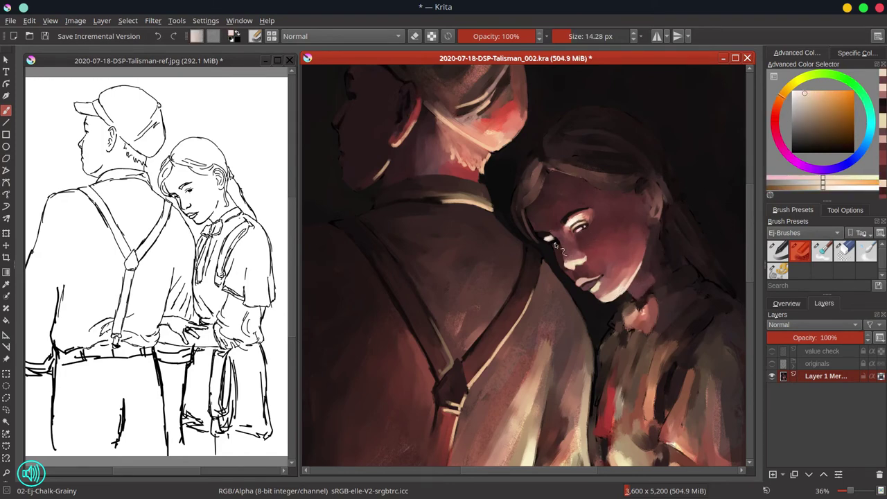
# Paint the dark details of the woman's eyes with a sampled near-black at about 11 px
pyautogui.keyDown('ctrl'); pyautogui.click(583, 230); pyautogui.keyUp('ctrl')
pyautogui.press('[')
pyautogui.press('[')
pyautogui.press('[')
pyautogui.press('[')
pyautogui.press('[')
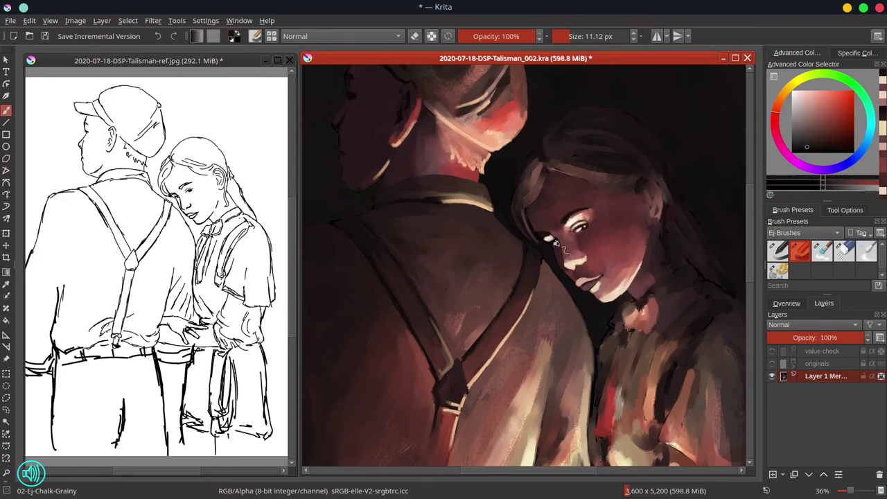
# Paint thin peach highlights along the woman's hairline and over the strands above it at about 13 to 17 px
pyautogui.click(776, 304)
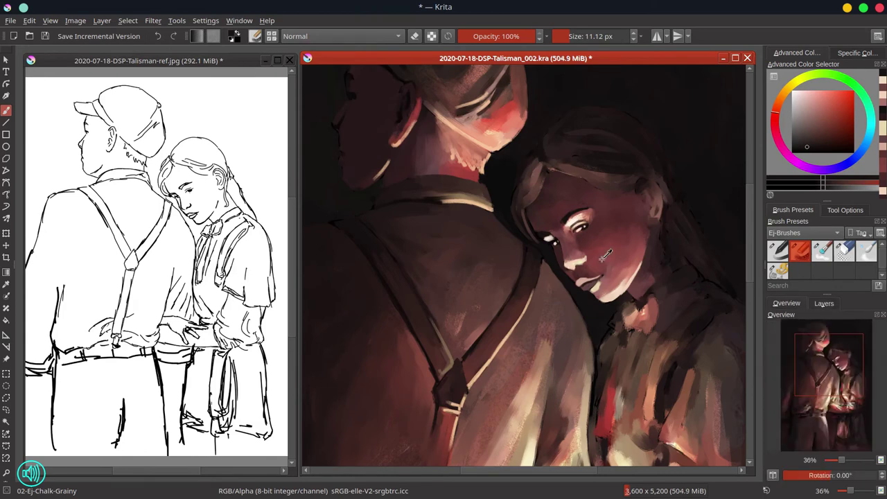
pyautogui.keyDown('ctrl'); pyautogui.click(606, 278); pyautogui.keyUp('ctrl')
pyautogui.moveTo(526, 205); pyautogui.dragTo(534, 230)
pyautogui.keyDown('ctrl'); pyautogui.click(548, 237); pyautogui.keyUp('ctrl')
pyautogui.moveTo(545, 175); pyautogui.dragTo(522, 217)
pyautogui.moveTo(522, 215); pyautogui.dragTo(541, 172)
pyautogui.moveTo(548, 170); pyautogui.dragTo(634, 189)
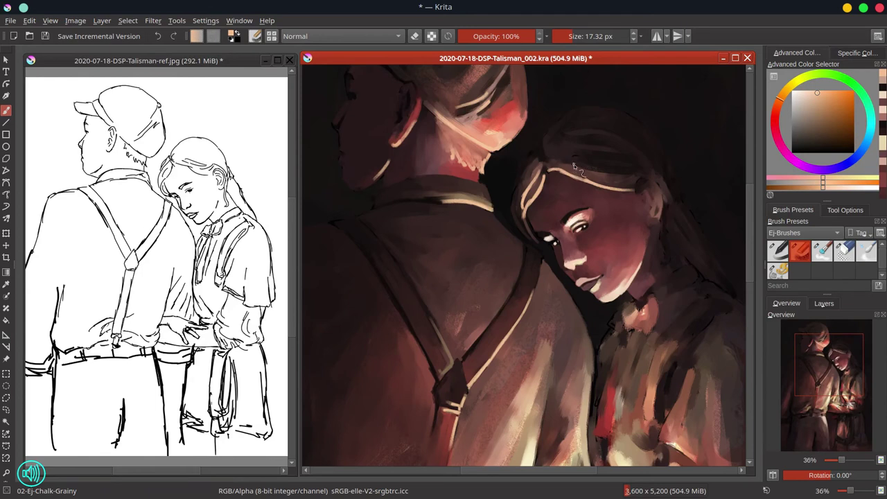
pyautogui.moveTo(574, 165); pyautogui.dragTo(632, 183)
pyautogui.moveTo(553, 161); pyautogui.dragTo(644, 159)
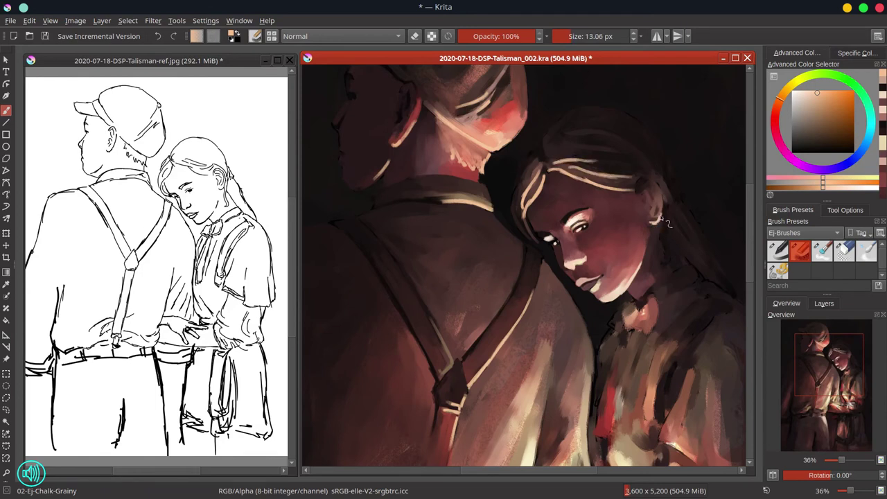
# Refine the woman's ear with peach highlights and darken the hair around it with sampled near-black at about 25 px
pyautogui.keyDown('ctrl'); pyautogui.click(640, 194); pyautogui.keyUp('ctrl')
pyautogui.moveTo(639, 190)
pyautogui.mouseDown()
pyautogui.moveTo(645, 179)
pyautogui.moveTo(693, 189)
pyautogui.mouseUp()
pyautogui.keyDown('ctrl'); pyautogui.click(665, 188); pyautogui.keyUp('ctrl')
pyautogui.keyDown('ctrl'); pyautogui.click(673, 233); pyautogui.keyUp('ctrl')
pyautogui.moveTo(673, 234); pyautogui.dragTo(668, 242)
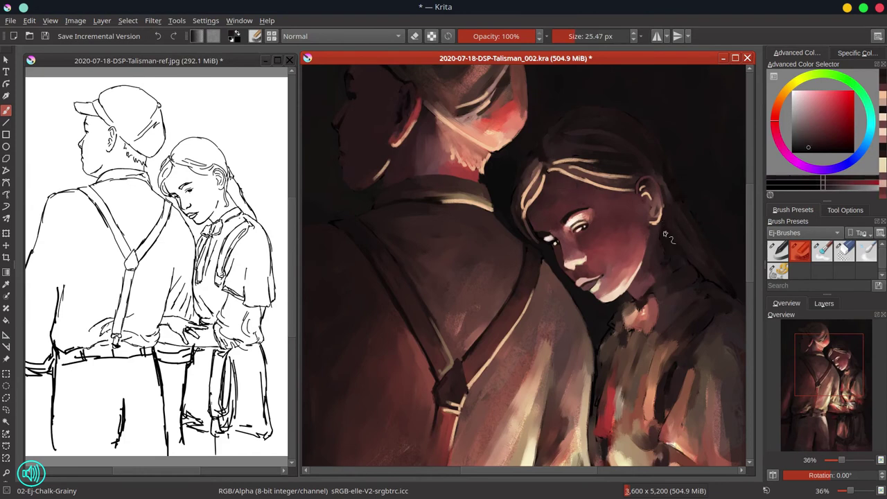
# Tone down the woman's nearer eye and touch up her crown with sampled dark tones at about 15 px
pyautogui.keyDown('ctrl'); pyautogui.click(593, 233); pyautogui.keyUp('ctrl')
pyautogui.moveTo(590, 228); pyautogui.dragTo(589, 230)
pyautogui.keyDown('ctrl'); pyautogui.click(590, 233); pyautogui.keyUp('ctrl')
pyautogui.keyDown('ctrl'); pyautogui.click(615, 147); pyautogui.keyUp('ctrl')
pyautogui.moveTo(615, 148); pyautogui.dragTo(608, 148)
pyautogui.moveTo(582, 229); pyautogui.dragTo(586, 227)
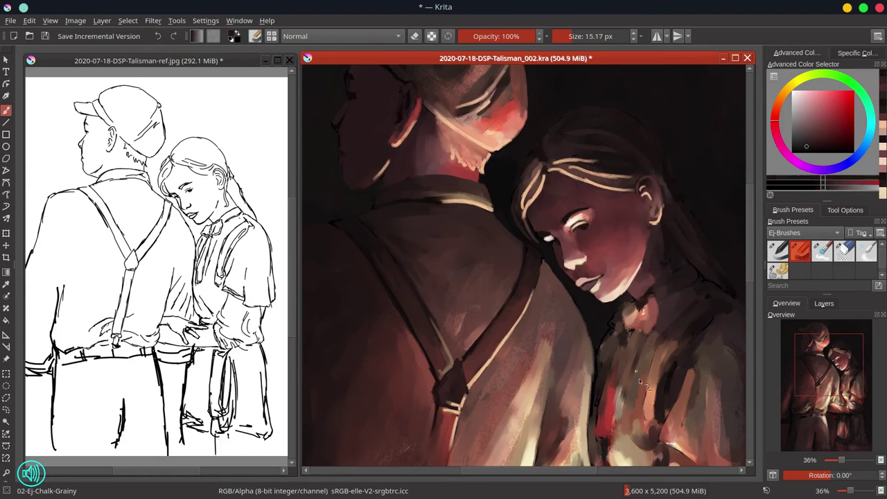
# Paint a thin, warm strand of hair falling below the woman's ear using sampled tones
pyautogui.keyDown('ctrl'); pyautogui.click(657, 219); pyautogui.keyUp('ctrl')
pyautogui.moveTo(661, 208)
pyautogui.mouseDown()
pyautogui.moveTo(654, 223)
pyautogui.moveTo(667, 255)
pyautogui.moveTo(701, 230)
pyautogui.moveTo(667, 265)
pyautogui.mouseUp()
pyautogui.keyDown('ctrl'); pyautogui.click(667, 234); pyautogui.keyUp('ctrl')
pyautogui.keyDown('ctrl'); pyautogui.click(667, 260); pyautogui.keyUp('ctrl')
pyautogui.keyDown('ctrl'); pyautogui.click(596, 178); pyautogui.keyUp('ctrl')
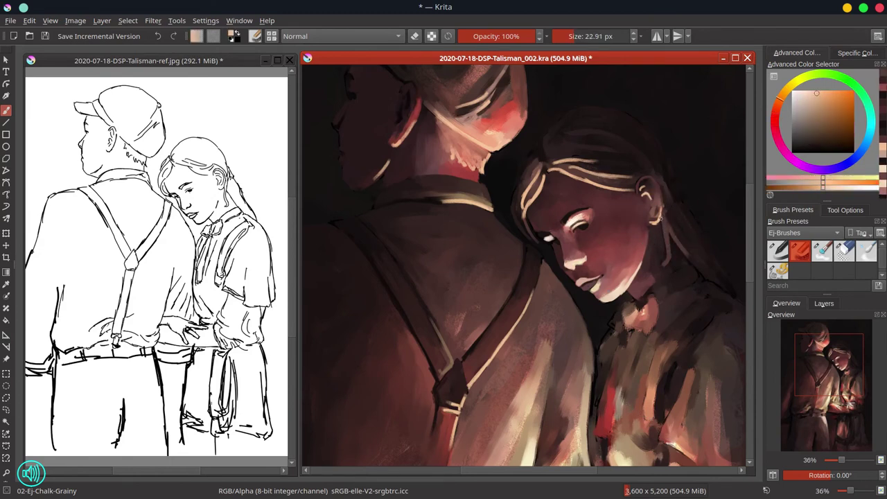
# Define the long hair falling behind the woman's neck and its shoulder edge with sampled dark tones at about 23 px
pyautogui.press('[')
pyautogui.keyDown('ctrl'); pyautogui.click(683, 219); pyautogui.keyUp('ctrl')
pyautogui.moveTo(688, 203); pyautogui.dragTo(690, 211)
pyautogui.moveTo(691, 211)
pyautogui.mouseDown()
pyautogui.moveTo(673, 177)
pyautogui.moveTo(690, 210)
pyautogui.mouseUp()
pyautogui.keyDown('ctrl'); pyautogui.click(696, 274); pyautogui.keyUp('ctrl')
pyautogui.moveTo(683, 260)
pyautogui.mouseDown()
pyautogui.moveTo(728, 288)
pyautogui.moveTo(677, 268)
pyautogui.moveTo(700, 257)
pyautogui.moveTo(724, 284)
pyautogui.mouseUp()
pyautogui.keyDown('ctrl'); pyautogui.click(682, 242); pyautogui.keyUp('ctrl')
pyautogui.moveTo(672, 229); pyautogui.dragTo(678, 246)
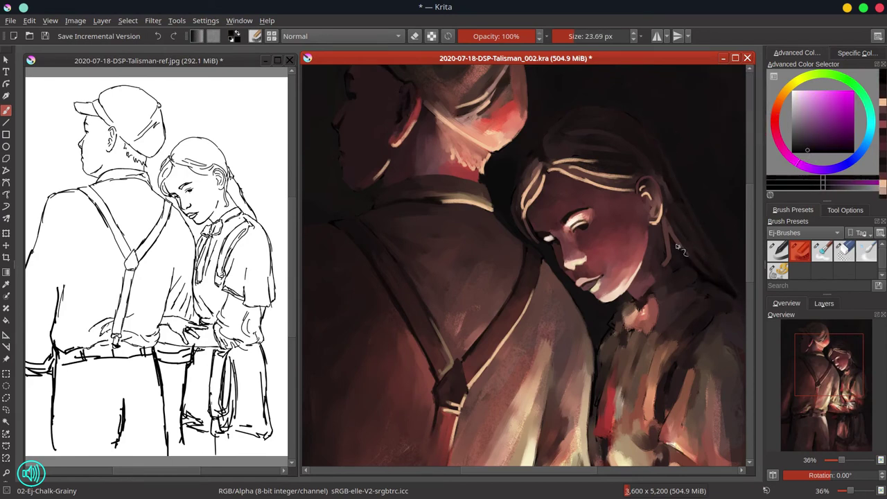
# Paint dark brown strands over the crown and forehead side of the woman's hair at about 24 to 31 px
pyautogui.keyDown('ctrl'); pyautogui.click(634, 154); pyautogui.keyUp('ctrl')
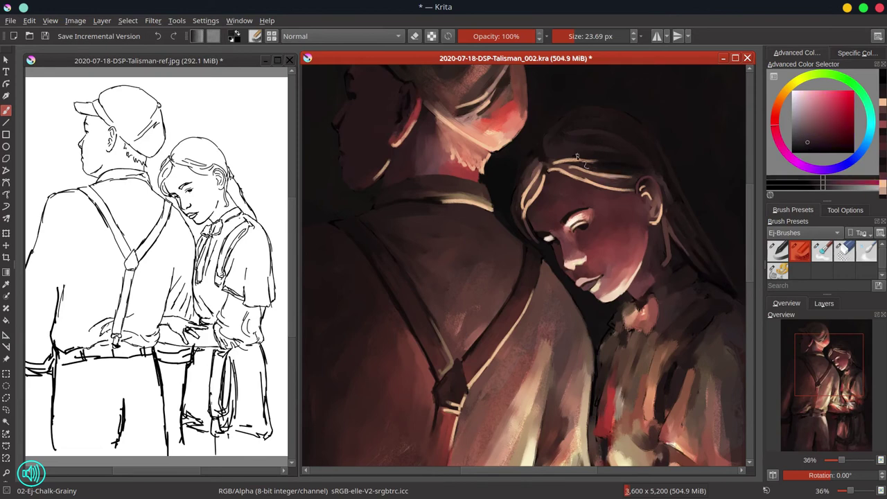
pyautogui.keyDown('ctrl'); pyautogui.click(633, 155); pyautogui.keyUp('ctrl')
pyautogui.moveTo(633, 155); pyautogui.dragTo(628, 154)
pyautogui.keyDown('ctrl'); pyautogui.click(601, 118); pyautogui.keyUp('ctrl')
pyautogui.moveTo(601, 116)
pyautogui.mouseDown()
pyautogui.moveTo(589, 104)
pyautogui.moveTo(550, 126)
pyautogui.moveTo(515, 195)
pyautogui.mouseUp()
pyautogui.keyDown('ctrl'); pyautogui.click(557, 140); pyautogui.keyUp('ctrl')
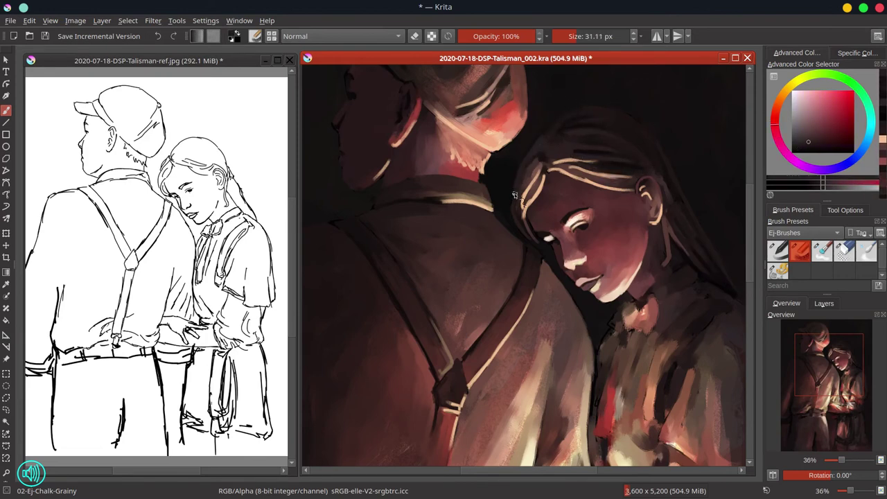
# Clean up the outer contour of the woman's hair with the sampled dark background at about 48 px and save the document
pyautogui.keyDown('ctrl'); pyautogui.click(662, 126); pyautogui.keyUp('ctrl')
pyautogui.moveTo(660, 128)
pyautogui.mouseDown()
pyautogui.moveTo(624, 115)
pyautogui.moveTo(670, 112)
pyautogui.mouseUp()
pyautogui.keyDown('ctrl'); pyautogui.click(666, 111); pyautogui.keyUp('ctrl')
pyautogui.moveTo(661, 128); pyautogui.dragTo(628, 107)
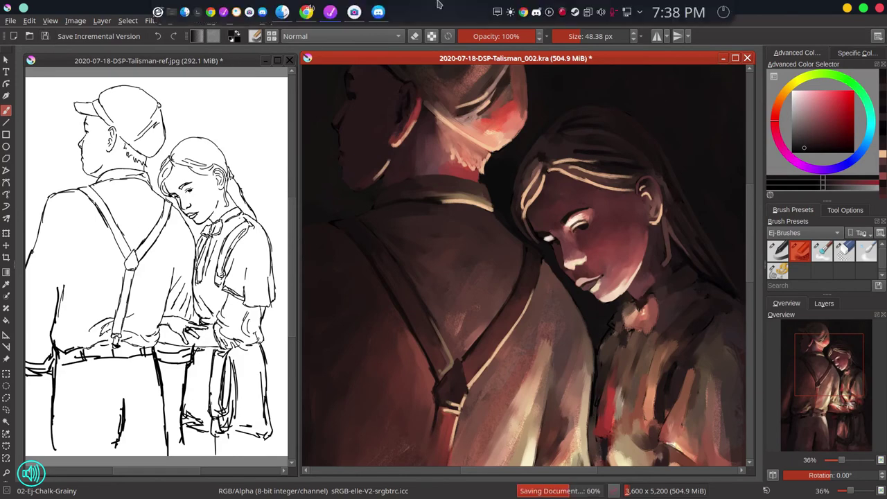
pyautogui.scroll(-5, 568, 379)
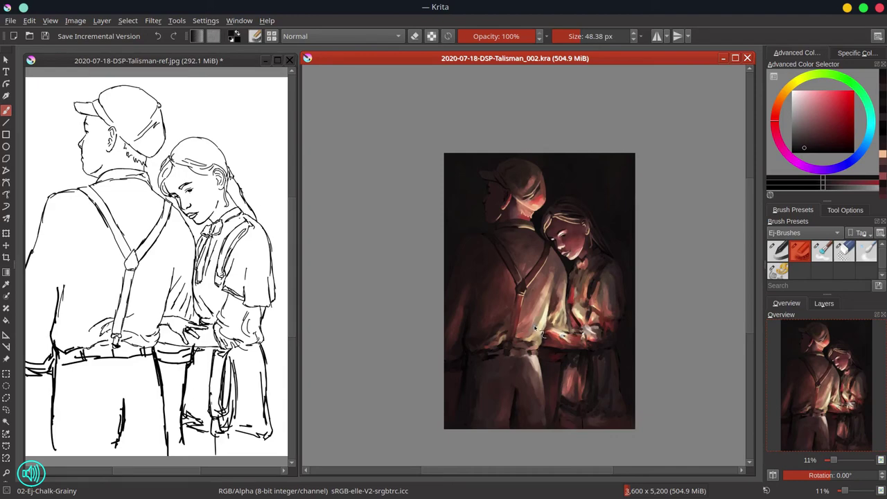
# Refine the shadows in the woman's ear with a sampled dark red-brown at about 17 px
pyautogui.moveTo(594, 265)
pyautogui.mouseDown()
pyautogui.moveTo(594, 222)
pyautogui.moveTo(602, 281)
pyautogui.mouseUp()
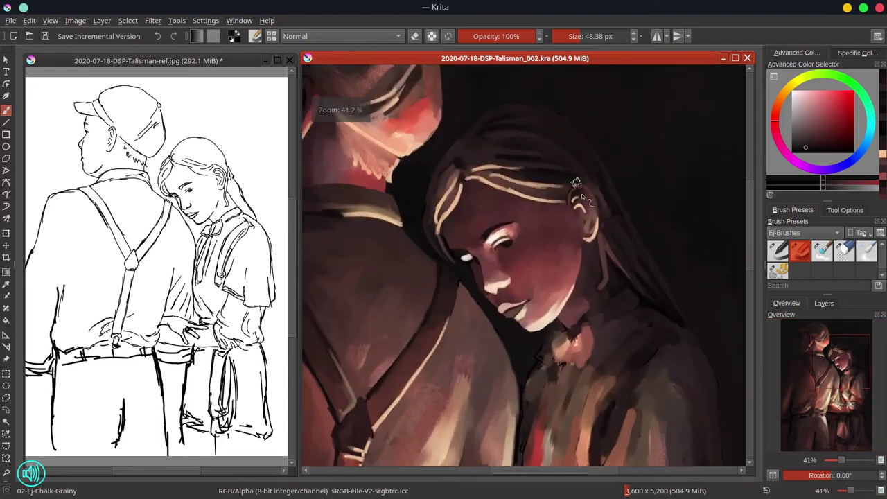
pyautogui.moveTo(589, 217); pyautogui.dragTo(575, 216)
pyautogui.keyDown('ctrl'); pyautogui.click(579, 215); pyautogui.keyUp('ctrl')
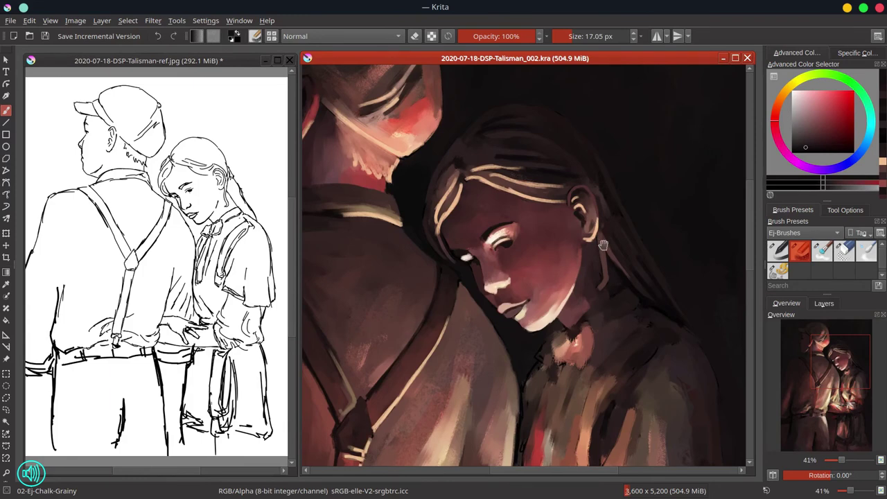
pyautogui.scroll(-5, 602, 229)
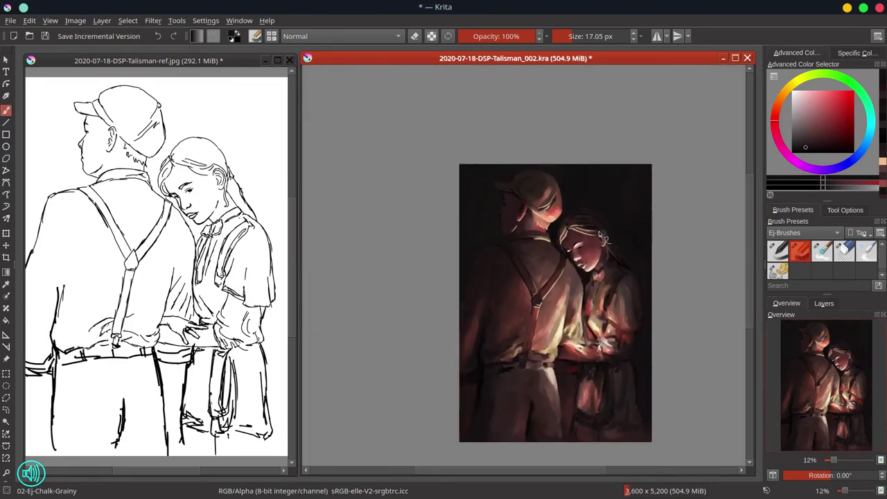
pyautogui.scroll(3, 590, 240)
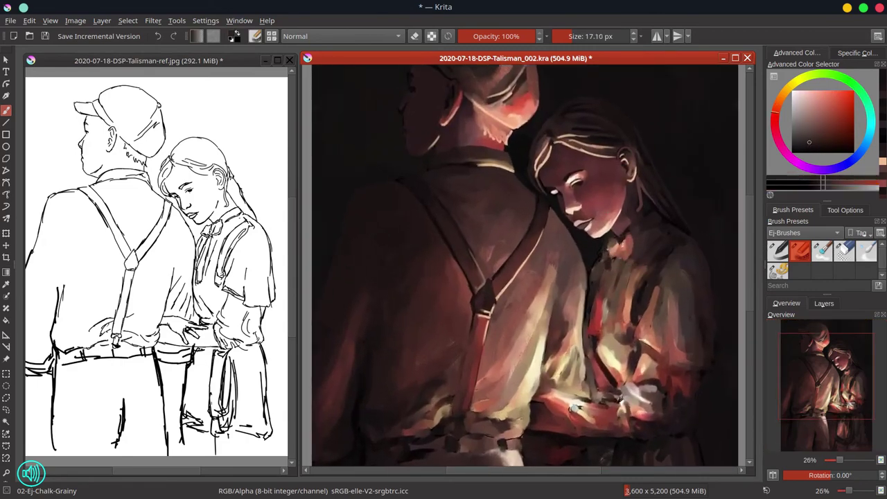
# Touch up the woman's collar and blouse with a sampled tone and choose a pale yellow at about 13 px
pyautogui.keyDown('ctrl'); pyautogui.click(605, 246); pyautogui.keyUp('ctrl')
pyautogui.moveTo(607, 246); pyautogui.dragTo(601, 266)
pyautogui.moveTo(651, 324); pyautogui.dragTo(658, 344)
pyautogui.moveTo(632, 379); pyautogui.dragTo(650, 399)
pyautogui.click(796, 82)
pyautogui.click(806, 92)
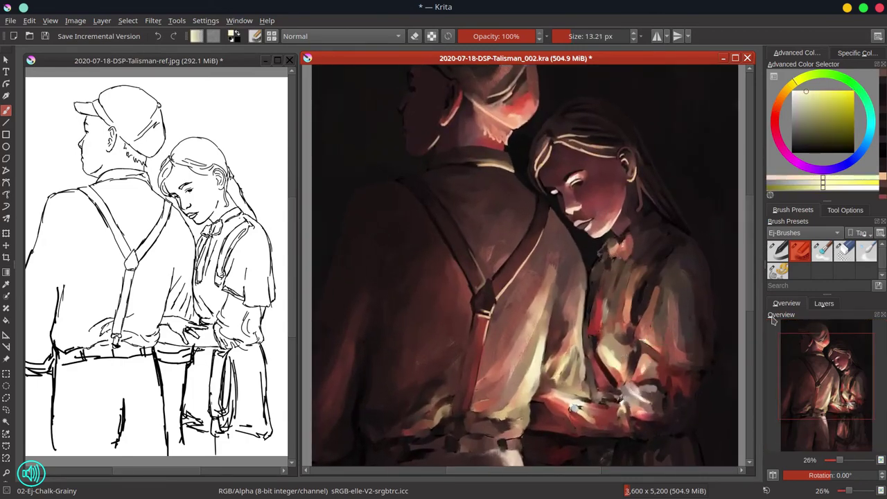
# Show the originals layer to compare it with the painting, and hide it again
pyautogui.click(823, 304)
pyautogui.click(772, 363)
pyautogui.moveTo(627, 257)
pyautogui.mouseDown()
pyautogui.moveTo(631, 244)
pyautogui.moveTo(638, 268)
pyautogui.moveTo(617, 253)
pyautogui.moveTo(606, 262)
pyautogui.moveTo(631, 256)
pyautogui.moveTo(656, 225)
pyautogui.moveTo(676, 223)
pyautogui.mouseUp()
pyautogui.click(772, 364)
# Shape the woman's collar and neck bow with sampled peach and dark tones at about 13 px
pyautogui.keyDown('ctrl'); pyautogui.click(636, 253); pyautogui.keyUp('ctrl')
pyautogui.keyDown('ctrl'); pyautogui.click(617, 240); pyautogui.keyUp('ctrl')
pyautogui.keyDown('ctrl'); pyautogui.click(626, 256); pyautogui.keyUp('ctrl')
pyautogui.keyDown('ctrl'); pyautogui.click(614, 259); pyautogui.keyUp('ctrl')
pyautogui.keyDown('ctrl'); pyautogui.click(624, 252); pyautogui.keyUp('ctrl')
pyautogui.keyDown('ctrl'); pyautogui.click(636, 234); pyautogui.keyUp('ctrl')
pyautogui.keyDown('ctrl'); pyautogui.click(636, 236); pyautogui.keyUp('ctrl')
pyautogui.keyDown('ctrl'); pyautogui.click(657, 231); pyautogui.keyUp('ctrl')
pyautogui.keyDown('ctrl'); pyautogui.click(664, 222); pyautogui.keyUp('ctrl')
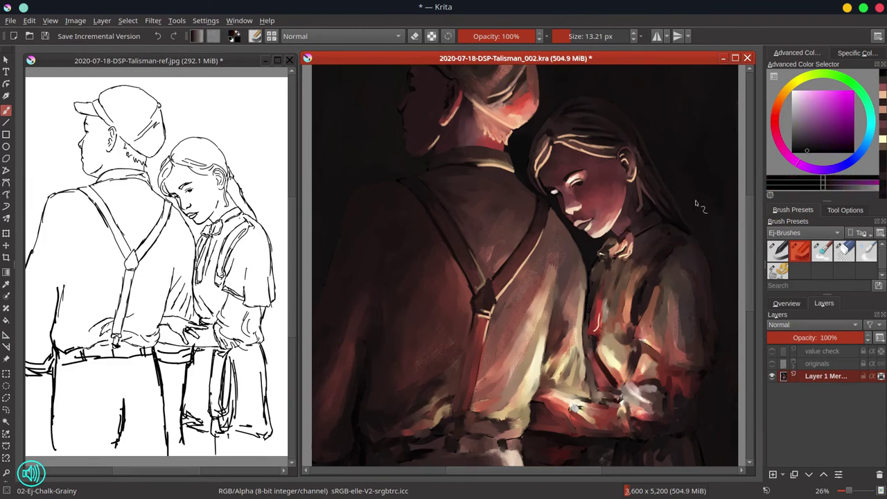
# Sharpen the boundary between the man's back and the woman's blouse with sampled browns and near-black at about 17 px
pyautogui.moveTo(605, 273)
pyautogui.mouseDown()
pyautogui.moveTo(591, 305)
pyautogui.moveTo(599, 292)
pyautogui.moveTo(591, 279)
pyautogui.moveTo(588, 328)
pyautogui.moveTo(585, 283)
pyautogui.moveTo(582, 340)
pyautogui.moveTo(586, 292)
pyautogui.mouseUp()
pyautogui.keyDown('ctrl'); pyautogui.click(594, 285); pyautogui.keyUp('ctrl')
pyautogui.keyDown('ctrl'); pyautogui.click(581, 299); pyautogui.keyUp('ctrl')
pyautogui.press('[')
pyautogui.keyDown('ctrl'); pyautogui.click(592, 280); pyautogui.keyUp('ctrl')
pyautogui.keyDown('ctrl'); pyautogui.click(583, 263); pyautogui.keyUp('ctrl')
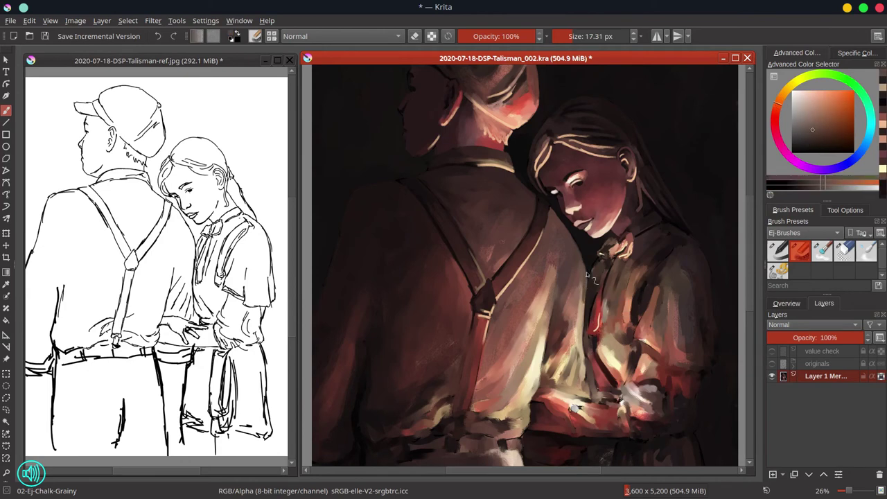
pyautogui.keyDown('ctrl'); pyautogui.click(588, 274); pyautogui.keyUp('ctrl')
pyautogui.keyDown('ctrl'); pyautogui.click(578, 253); pyautogui.keyUp('ctrl')
pyautogui.keyDown('ctrl'); pyautogui.click(582, 255); pyautogui.keyUp('ctrl')
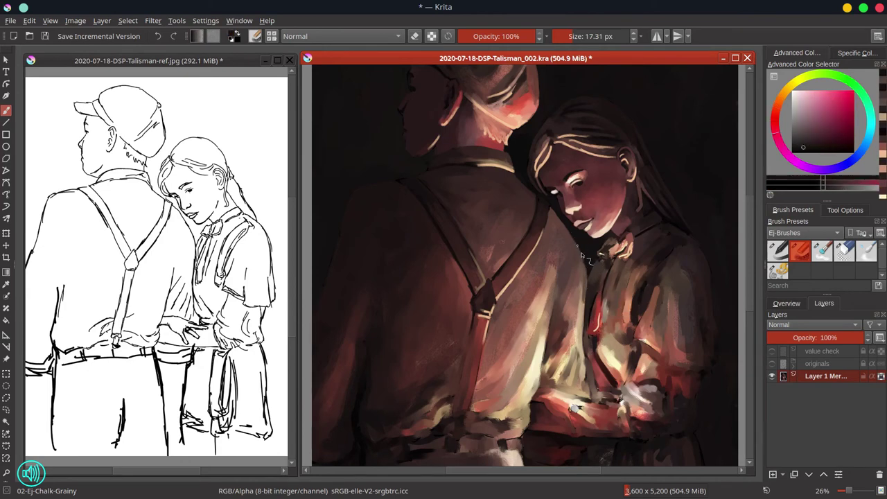
pyautogui.keyDown('ctrl'); pyautogui.click(591, 302); pyautogui.keyUp('ctrl')
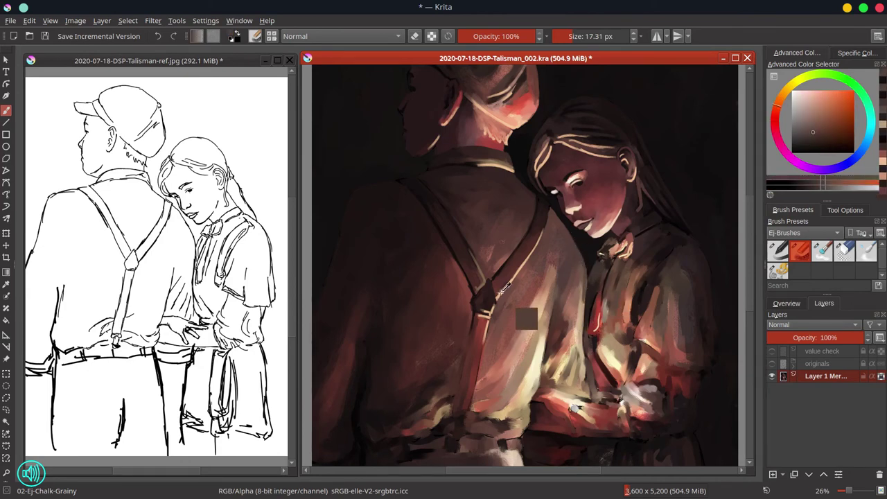
# Paint peach edge highlights down the man's lower suspender strap and fill the strap with sampled dark red at about 18 px
pyautogui.keyDown('ctrl'); pyautogui.click(497, 295); pyautogui.keyUp('ctrl')
pyautogui.press(']')
pyautogui.moveTo(486, 327); pyautogui.dragTo(474, 385)
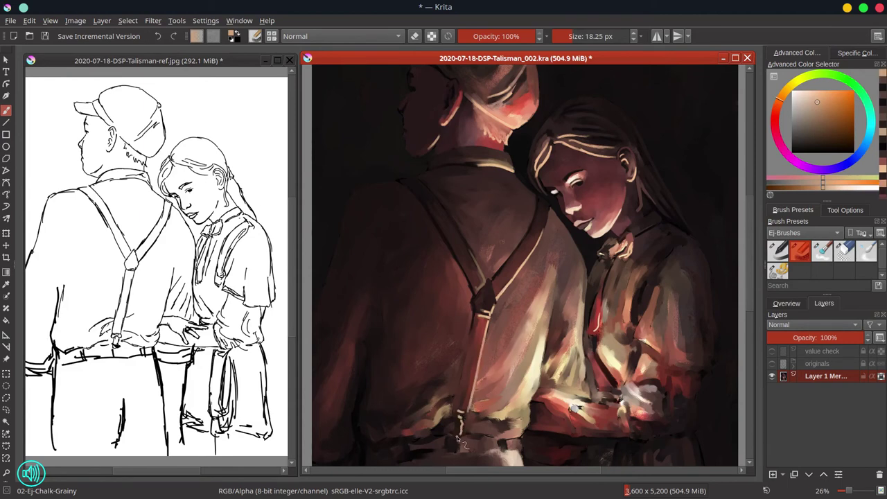
pyautogui.keyDown('ctrl'); pyautogui.click(478, 326); pyautogui.keyUp('ctrl')
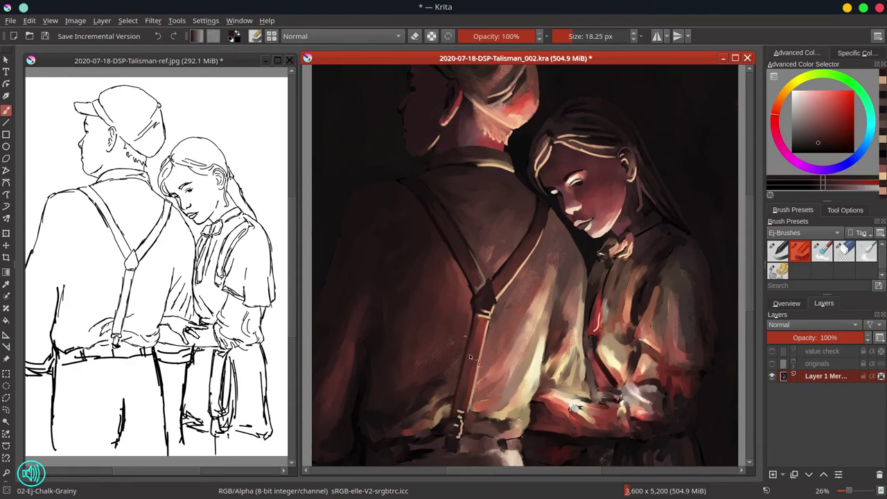
pyautogui.moveTo(474, 325); pyautogui.dragTo(466, 360)
# Detail the suspender clip at the man's waistband with sampled peach and dark tones at about 18 px
pyautogui.keyDown('ctrl'); pyautogui.click(461, 415); pyautogui.keyUp('ctrl')
pyautogui.moveTo(459, 424)
pyautogui.mouseDown()
pyautogui.moveTo(432, 373)
pyautogui.moveTo(459, 437)
pyautogui.mouseUp()
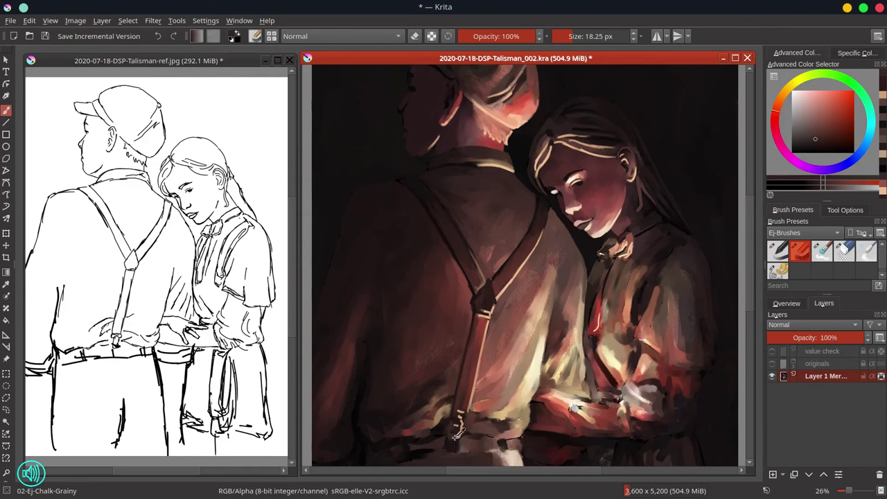
pyautogui.keyDown('ctrl'); pyautogui.click(451, 444); pyautogui.keyUp('ctrl')
pyautogui.keyDown('ctrl'); pyautogui.click(455, 451); pyautogui.keyUp('ctrl')
pyautogui.click(785, 303)
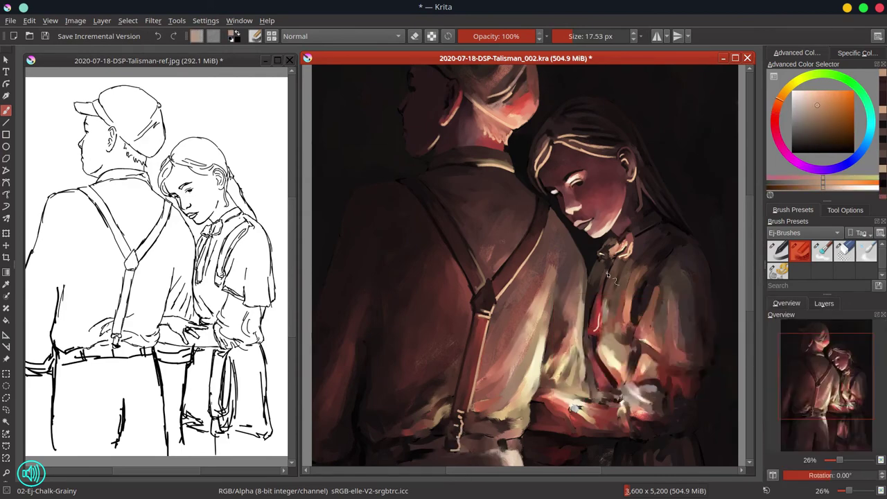
# Paint diagonal light folds on the lit side of the man's shirt back with sampled warm tones at about 28 px
pyautogui.keyDown('ctrl'); pyautogui.click(543, 316); pyautogui.keyUp('ctrl')
pyautogui.moveTo(540, 318); pyautogui.dragTo(546, 318)
pyautogui.moveTo(518, 354)
pyautogui.mouseDown()
pyautogui.moveTo(493, 382)
pyautogui.moveTo(532, 339)
pyautogui.mouseUp()
pyautogui.keyDown('ctrl'); pyautogui.click(510, 375); pyautogui.keyUp('ctrl')
pyautogui.keyDown('ctrl'); pyautogui.click(503, 390); pyautogui.keyUp('ctrl')
pyautogui.moveTo(486, 400); pyautogui.dragTo(531, 348)
pyautogui.keyDown('ctrl'); pyautogui.click(520, 376); pyautogui.keyUp('ctrl')
pyautogui.keyDown('ctrl'); pyautogui.click(537, 350); pyautogui.keyUp('ctrl')
pyautogui.keyDown('ctrl'); pyautogui.click(539, 295); pyautogui.keyUp('ctrl')
# Paint light peach folds in the gathered shirt beside the suspender clip at about 28 px
pyautogui.keyDown('ctrl'); pyautogui.click(438, 414); pyautogui.keyUp('ctrl')
pyautogui.keyDown('ctrl'); pyautogui.click(431, 423); pyautogui.keyUp('ctrl')
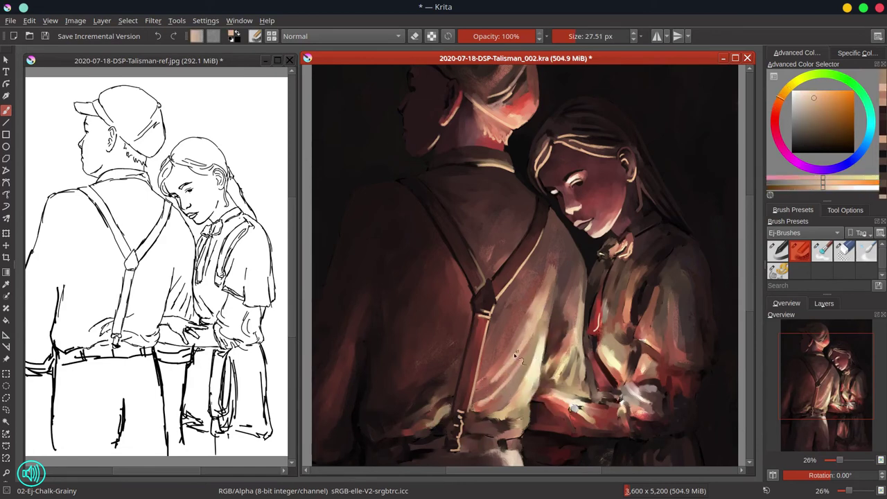
pyautogui.moveTo(439, 416)
pyautogui.mouseDown()
pyautogui.moveTo(444, 391)
pyautogui.moveTo(450, 406)
pyautogui.moveTo(407, 435)
pyautogui.moveTo(459, 416)
pyautogui.mouseUp()
pyautogui.keyDown('ctrl'); pyautogui.click(435, 418); pyautogui.keyUp('ctrl')
pyautogui.keyDown('ctrl'); pyautogui.click(429, 416); pyautogui.keyUp('ctrl')
pyautogui.keyDown('ctrl'); pyautogui.click(443, 425); pyautogui.keyUp('ctrl')
pyautogui.keyDown('ctrl'); pyautogui.click(447, 426); pyautogui.keyUp('ctrl')
# Blend the shirt around the lower suspender strap and along the man's shadowed sleeve with sampled dark reds at about 28 px
pyautogui.keyDown('ctrl'); pyautogui.click(463, 390); pyautogui.keyUp('ctrl')
pyautogui.moveTo(452, 378); pyautogui.dragTo(441, 368)
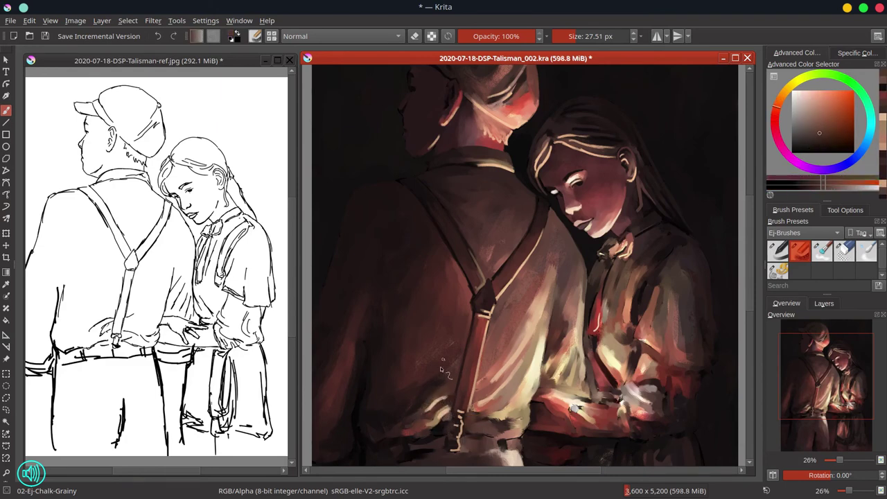
pyautogui.keyDown('ctrl'); pyautogui.click(390, 428); pyautogui.keyUp('ctrl')
pyautogui.moveTo(392, 427); pyautogui.dragTo(380, 422)
pyautogui.keyDown('ctrl'); pyautogui.click(380, 423); pyautogui.keyUp('ctrl')
pyautogui.keyDown('ctrl'); pyautogui.click(375, 353); pyautogui.keyUp('ctrl')
pyautogui.moveTo(372, 345); pyautogui.dragTo(358, 285)
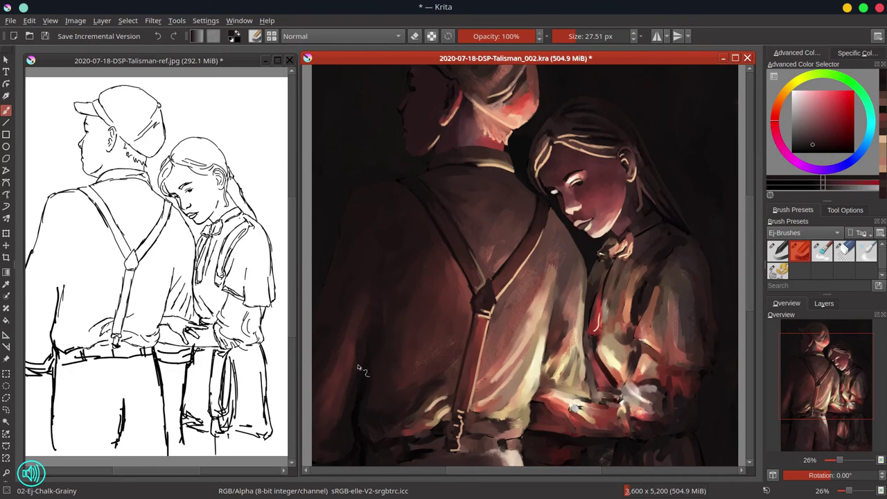
pyautogui.keyDown('ctrl'); pyautogui.click(486, 393); pyautogui.keyUp('ctrl')
pyautogui.moveTo(487, 390); pyautogui.dragTo(497, 373)
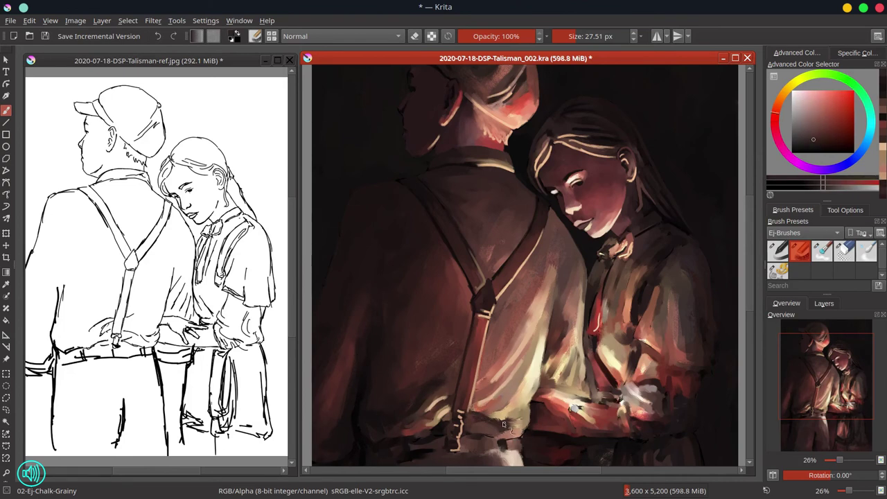
# Define the man's shirt hem above the waistband with sampled dark, peach and pale yellow tones at about 27 px
pyautogui.keyDown('ctrl'); pyautogui.click(430, 430); pyautogui.keyUp('ctrl')
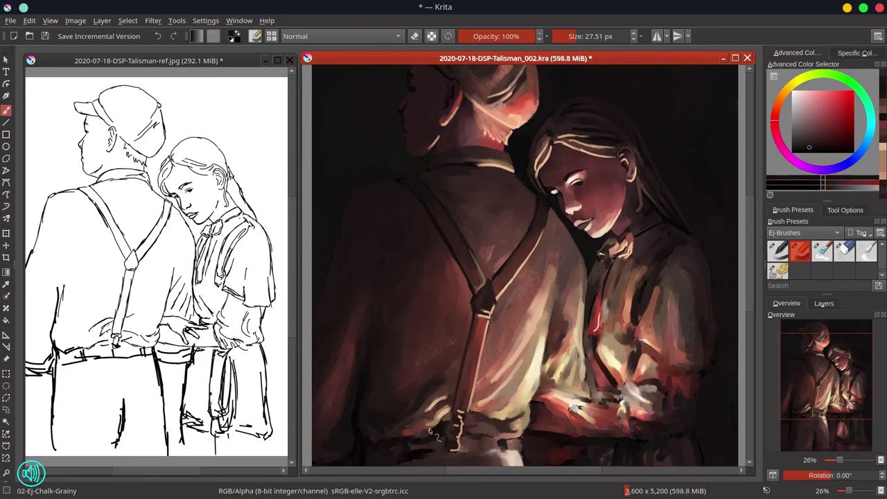
pyautogui.keyDown('ctrl'); pyautogui.click(424, 432); pyautogui.keyUp('ctrl')
pyautogui.moveTo(425, 430)
pyautogui.mouseDown()
pyautogui.moveTo(399, 434)
pyautogui.moveTo(506, 440)
pyautogui.mouseUp()
pyautogui.keyDown('ctrl'); pyautogui.click(399, 435); pyautogui.keyUp('ctrl')
pyautogui.keyDown('ctrl'); pyautogui.click(436, 439); pyautogui.keyUp('ctrl')
pyautogui.keyDown('ctrl'); pyautogui.click(476, 435); pyautogui.keyUp('ctrl')
pyautogui.keyDown('ctrl'); pyautogui.click(463, 424); pyautogui.keyUp('ctrl')
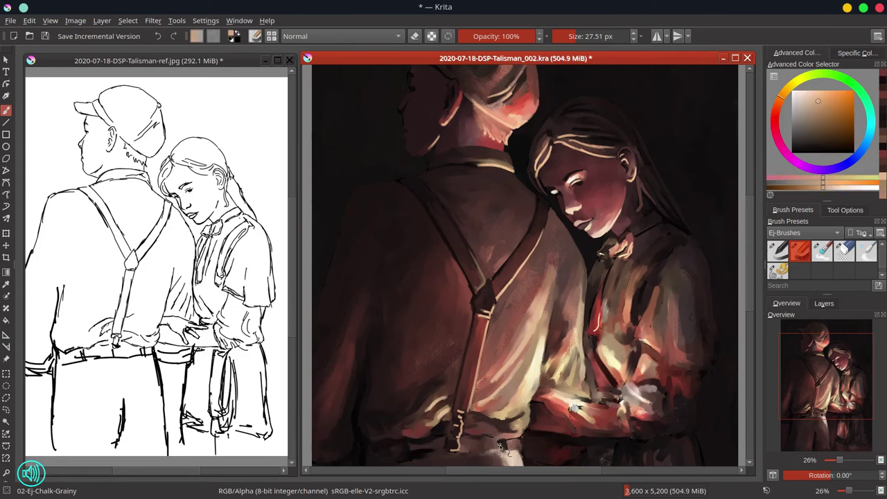
pyautogui.keyDown('ctrl'); pyautogui.click(538, 385); pyautogui.keyUp('ctrl')
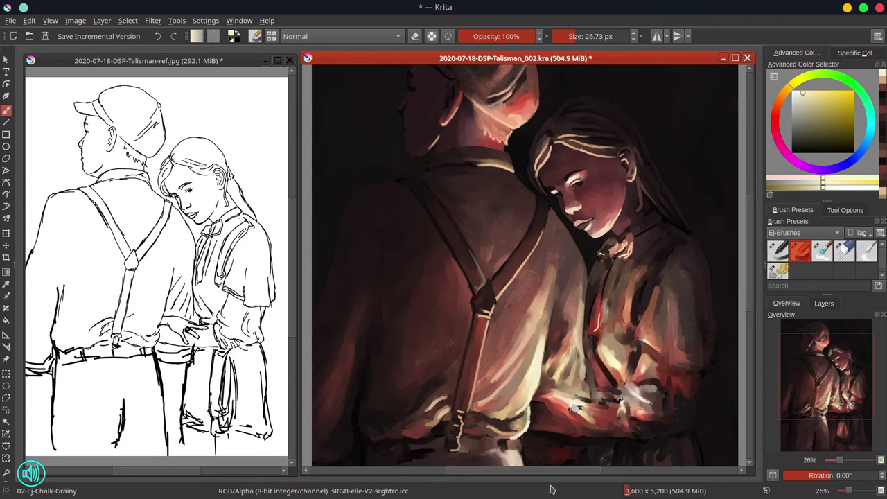
# Define the man's belt and its edges across the waist with sampled dark tones at about 31 to 34 px
pyautogui.moveTo(565, 372)
pyautogui.mouseDown()
pyautogui.moveTo(559, 334)
pyautogui.moveTo(584, 287)
pyautogui.mouseUp()
pyautogui.keyDown('ctrl'); pyautogui.click(447, 375); pyautogui.keyUp('ctrl')
pyautogui.moveTo(430, 372); pyautogui.dragTo(454, 367)
pyautogui.keyDown('ctrl'); pyautogui.click(421, 378); pyautogui.keyUp('ctrl')
pyautogui.keyDown('ctrl'); pyautogui.click(425, 378); pyautogui.keyUp('ctrl')
pyautogui.moveTo(400, 384); pyautogui.dragTo(527, 365)
pyautogui.keyDown('ctrl'); pyautogui.click(489, 362); pyautogui.keyUp('ctrl')
pyautogui.moveTo(457, 350)
pyautogui.mouseDown()
pyautogui.moveTo(472, 358)
pyautogui.moveTo(461, 366)
pyautogui.mouseUp()
pyautogui.keyDown('ctrl'); pyautogui.click(414, 372); pyautogui.keyUp('ctrl')
pyautogui.keyDown('ctrl'); pyautogui.click(413, 380); pyautogui.keyUp('ctrl')
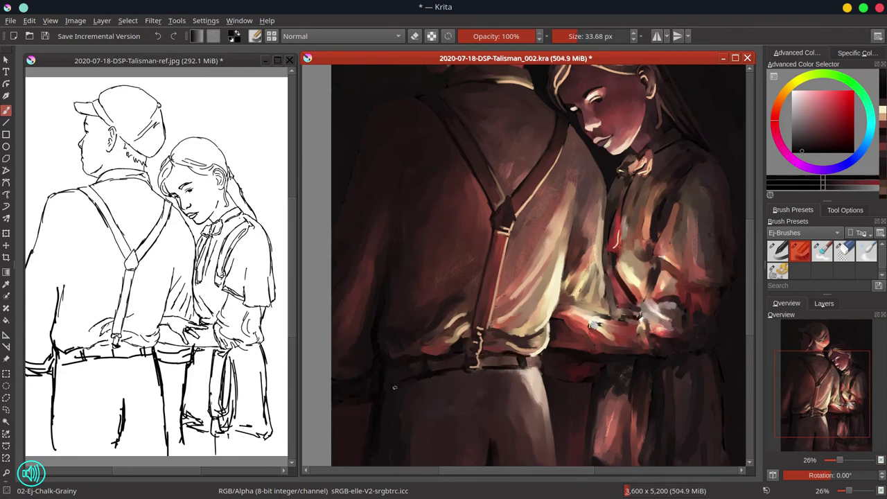
pyautogui.keyDown('ctrl'); pyautogui.click(394, 387); pyautogui.keyUp('ctrl')
pyautogui.moveTo(395, 388); pyautogui.dragTo(432, 375)
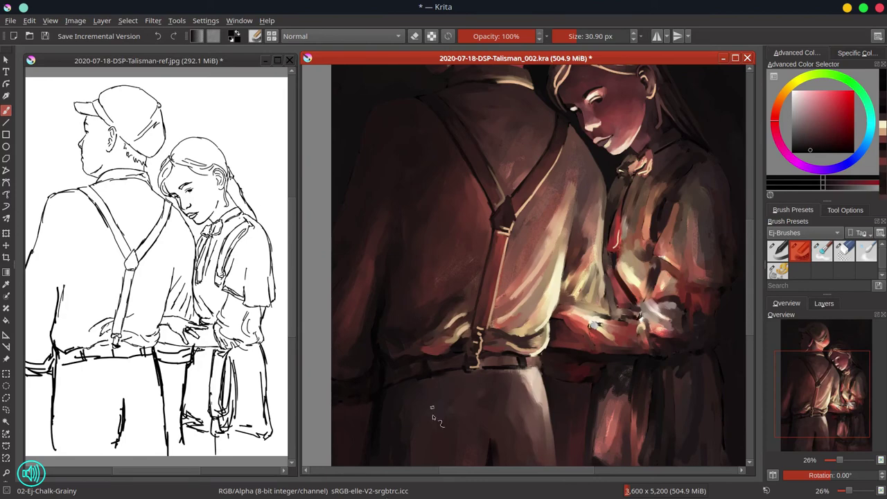
# Refine both outer hip edges of the man's trousers with sampled dark tones at about 31 to 47 px
pyautogui.keyDown('ctrl'); pyautogui.click(553, 370); pyautogui.keyUp('ctrl')
pyautogui.moveTo(541, 356); pyautogui.dragTo(556, 408)
pyautogui.moveTo(555, 408); pyautogui.dragTo(531, 316)
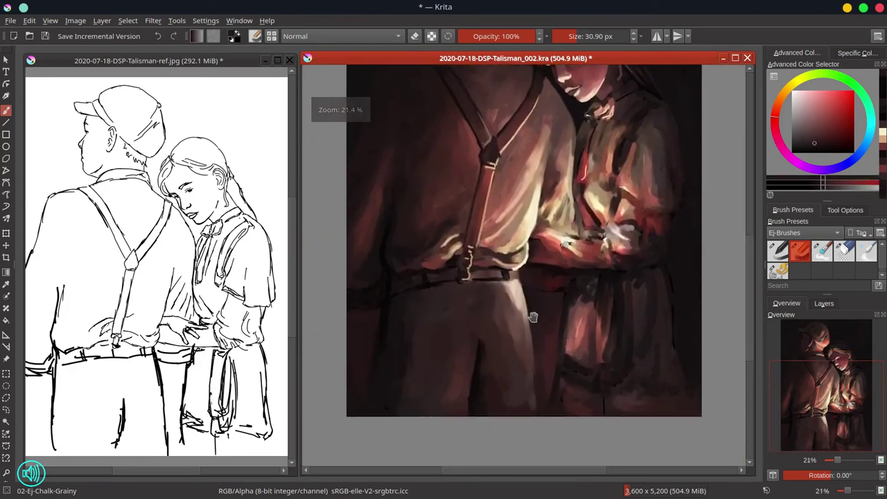
pyautogui.keyDown('ctrl'); pyautogui.click(383, 335); pyautogui.keyUp('ctrl')
pyautogui.moveTo(383, 336); pyautogui.dragTo(386, 337)
pyautogui.moveTo(385, 333); pyautogui.dragTo(386, 343)
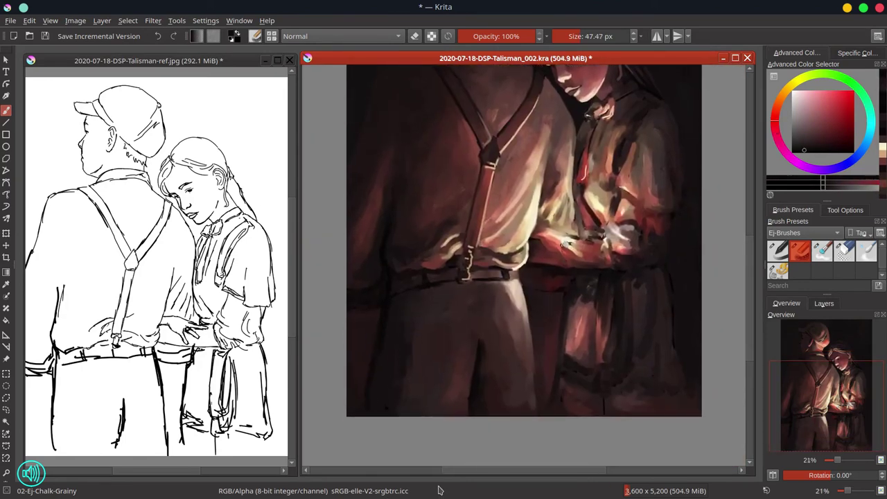
# Shade the man's trouser leg and the gap beside the woman's skirt with sampled dark red-browns at about 43 px
pyautogui.keyDown('ctrl'); pyautogui.click(581, 326); pyautogui.keyUp('ctrl')
pyautogui.keyDown('ctrl'); pyautogui.click(564, 340); pyautogui.keyUp('ctrl')
pyautogui.moveTo(583, 340)
pyautogui.mouseDown()
pyautogui.moveTo(588, 361)
pyautogui.moveTo(599, 364)
pyautogui.moveTo(552, 407)
pyautogui.moveTo(478, 444)
pyautogui.mouseUp()
pyautogui.keyDown('ctrl'); pyautogui.click(556, 385); pyautogui.keyUp('ctrl')
pyautogui.keyDown('ctrl'); pyautogui.click(528, 373); pyautogui.keyUp('ctrl')
pyautogui.keyDown('ctrl'); pyautogui.click(521, 402); pyautogui.keyUp('ctrl')
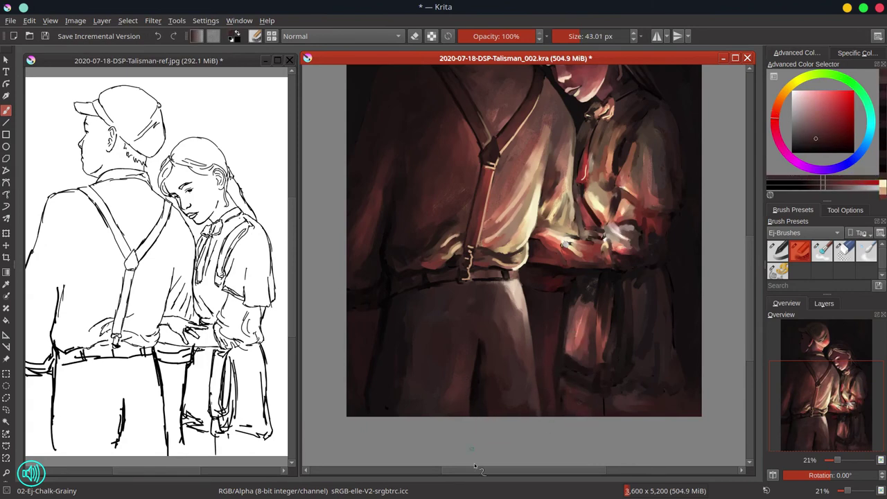
# Deepen the shadow under the forearm and add pale yellow touches at the belt's lit end at about 25 px
pyautogui.keyDown('ctrl'); pyautogui.click(556, 280); pyautogui.keyUp('ctrl')
pyautogui.moveTo(560, 283)
pyautogui.mouseDown()
pyautogui.moveTo(553, 297)
pyautogui.moveTo(522, 271)
pyautogui.moveTo(508, 279)
pyautogui.mouseUp()
pyautogui.keyDown('ctrl'); pyautogui.click(549, 261); pyautogui.keyUp('ctrl')
pyautogui.keyDown('ctrl'); pyautogui.click(561, 246); pyautogui.keyUp('ctrl')
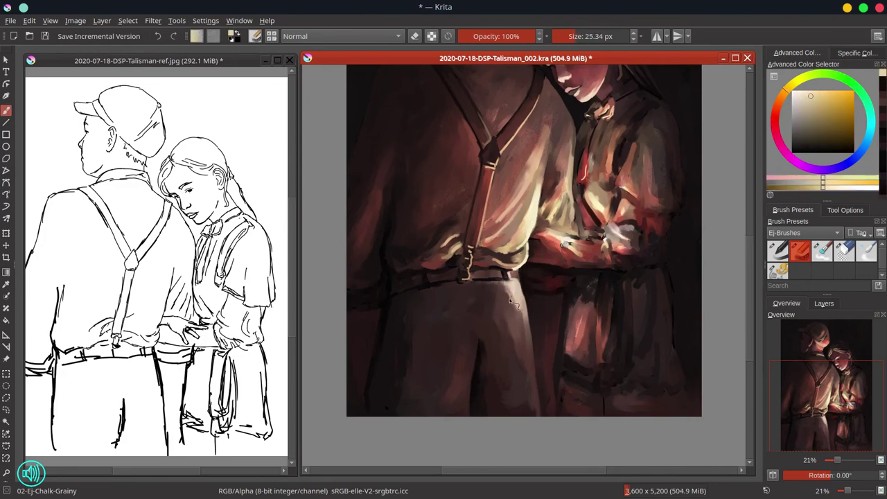
pyautogui.moveTo(530, 201)
pyautogui.mouseDown()
pyautogui.moveTo(495, 320)
pyautogui.moveTo(504, 371)
pyautogui.mouseUp()
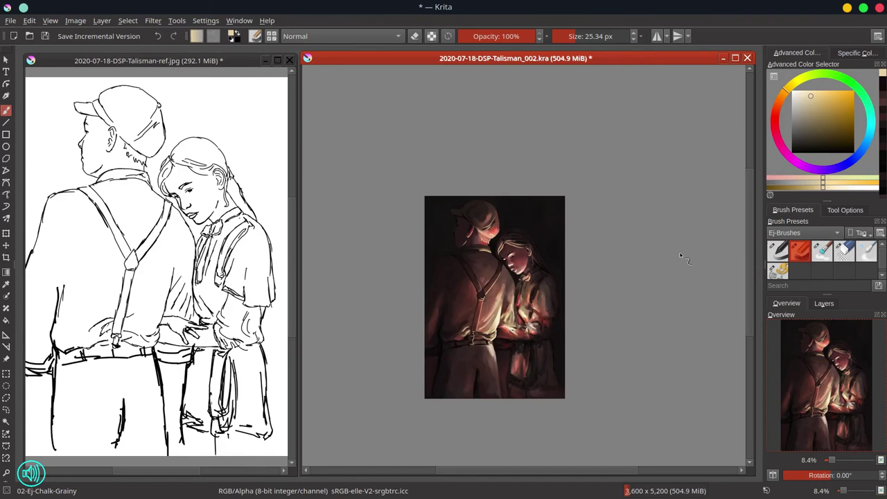
# Save the painting and touch up the woman's face in mirrored view with sampled pale cream at about 28 px
pyautogui.hotkey('ctrl', 's')
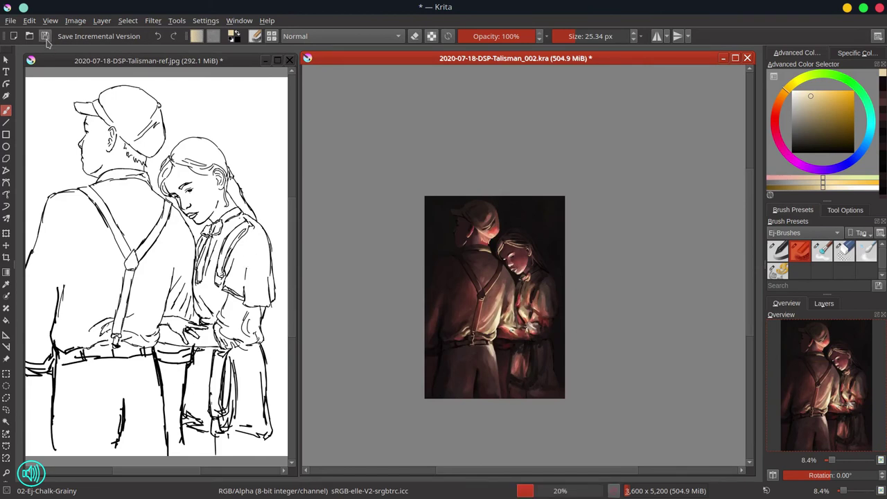
pyautogui.press('m')
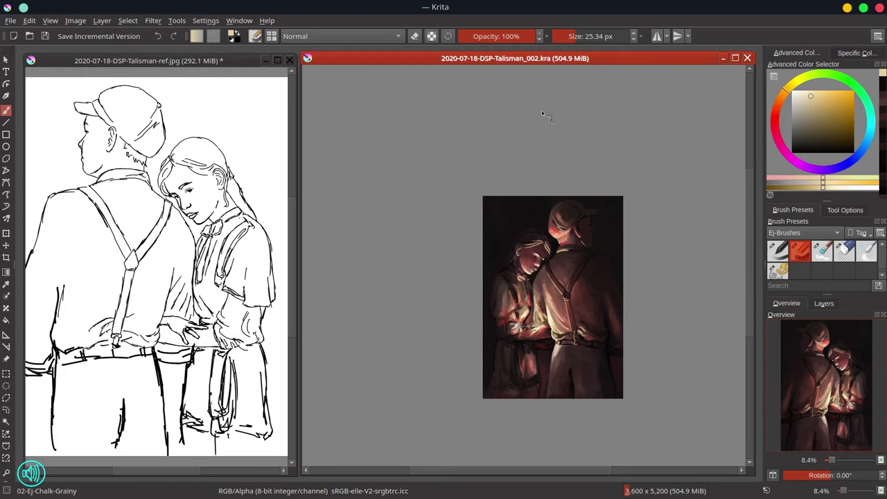
pyautogui.moveTo(523, 233); pyautogui.dragTo(471, 159)
pyautogui.keyDown('ctrl'); pyautogui.click(418, 200); pyautogui.keyUp('ctrl')
pyautogui.moveTo(418, 200)
pyautogui.mouseDown()
pyautogui.moveTo(444, 186)
pyautogui.moveTo(479, 202)
pyautogui.moveTo(445, 200)
pyautogui.mouseUp()
pyautogui.keyDown('ctrl'); pyautogui.click(472, 184); pyautogui.keyUp('ctrl')
pyautogui.moveTo(471, 183); pyautogui.dragTo(463, 181)
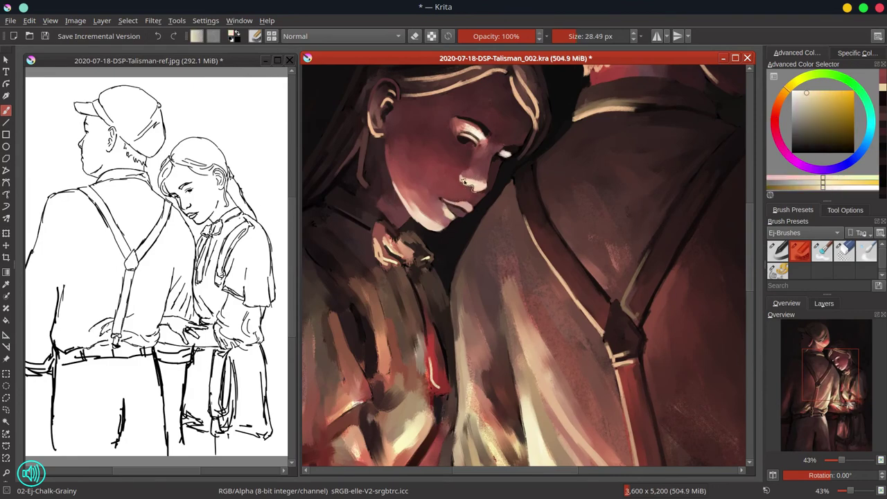
# Rework the woman's hand on the forearm with sampled dark reds and pale cream at about 25 to 27 px
pyautogui.scroll(-5, 462, 182)
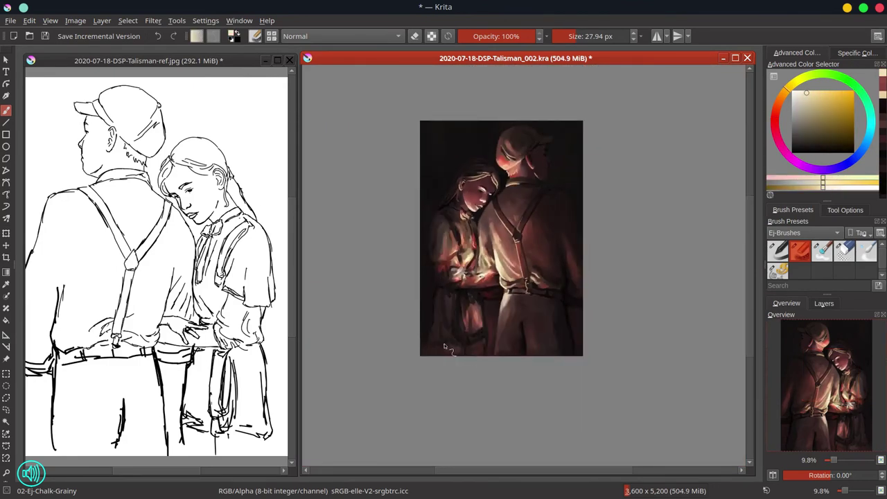
pyautogui.moveTo(487, 280); pyautogui.dragTo(537, 209)
pyautogui.moveTo(508, 250); pyautogui.dragTo(520, 265)
pyautogui.keyDown('ctrl'); pyautogui.click(508, 266); pyautogui.keyUp('ctrl')
pyautogui.moveTo(478, 232); pyautogui.dragTo(474, 257)
pyautogui.keyDown('ctrl'); pyautogui.click(474, 272); pyautogui.keyUp('ctrl')
pyautogui.keyDown('ctrl'); pyautogui.click(465, 254); pyautogui.keyUp('ctrl')
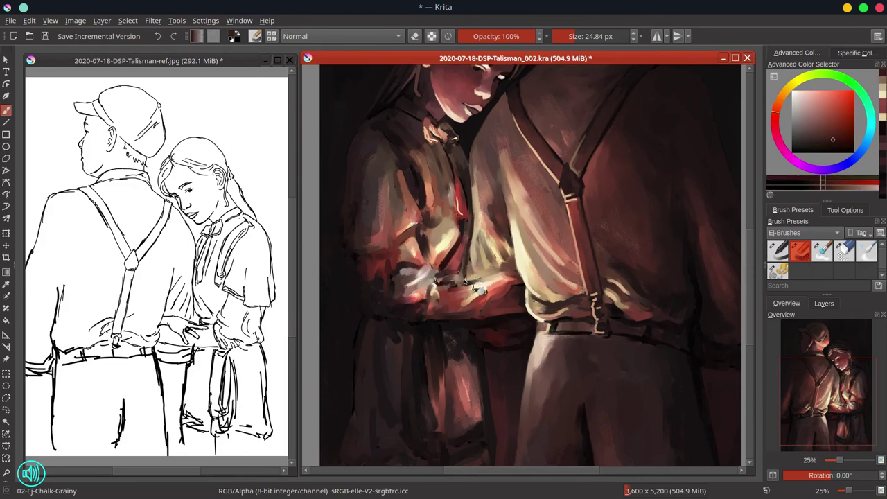
pyautogui.keyDown('ctrl'); pyautogui.click(481, 291); pyautogui.keyUp('ctrl')
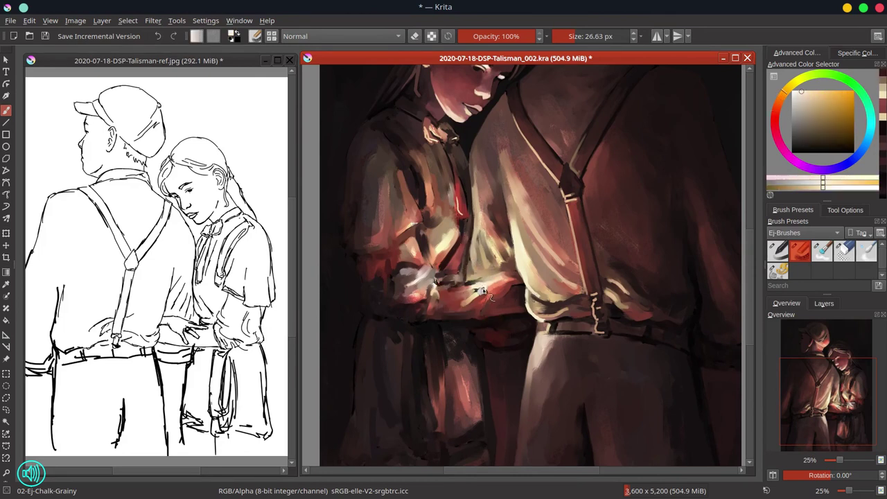
pyautogui.keyDown('ctrl'); pyautogui.click(500, 284); pyautogui.keyUp('ctrl')
pyautogui.keyDown('ctrl'); pyautogui.click(492, 269); pyautogui.keyUp('ctrl')
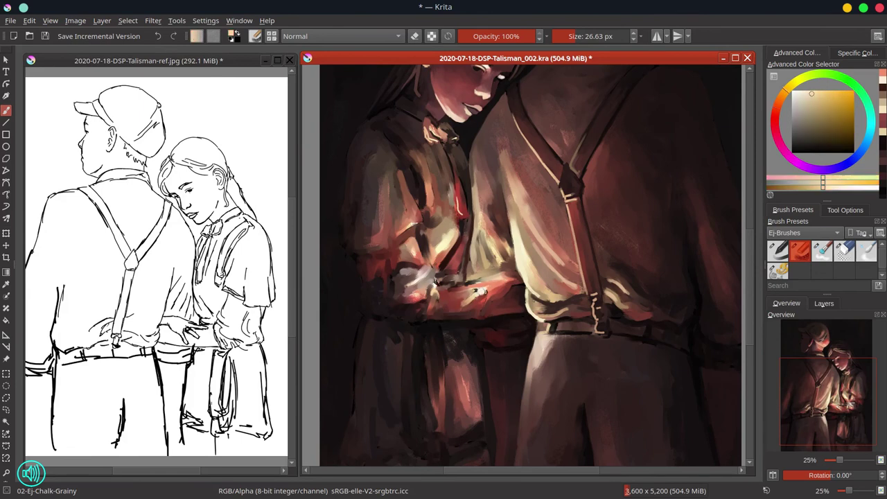
# Shape the back of the woman's hand and its contours with sampled reds and dark browns at about 24 px
pyautogui.moveTo(479, 295)
pyautogui.mouseDown()
pyautogui.moveTo(463, 305)
pyautogui.moveTo(486, 305)
pyautogui.mouseUp()
pyautogui.keyDown('ctrl'); pyautogui.click(503, 291); pyautogui.keyUp('ctrl')
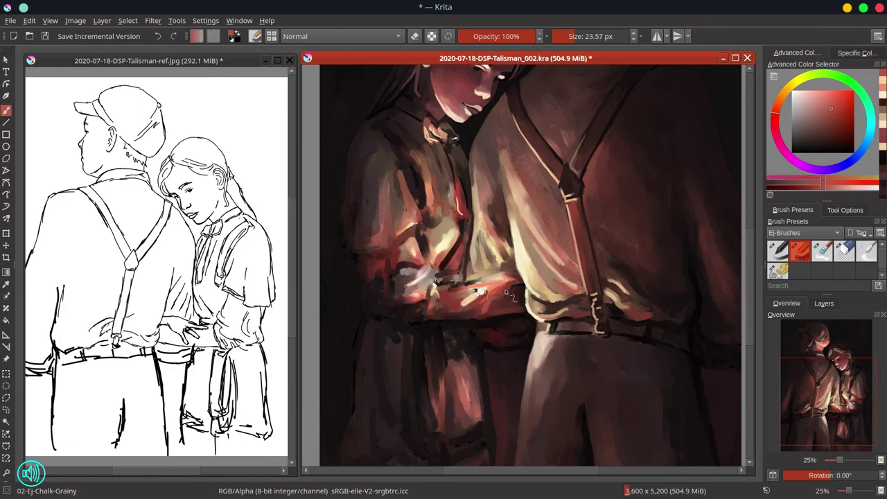
pyautogui.keyDown('ctrl'); pyautogui.click(512, 292); pyautogui.keyUp('ctrl')
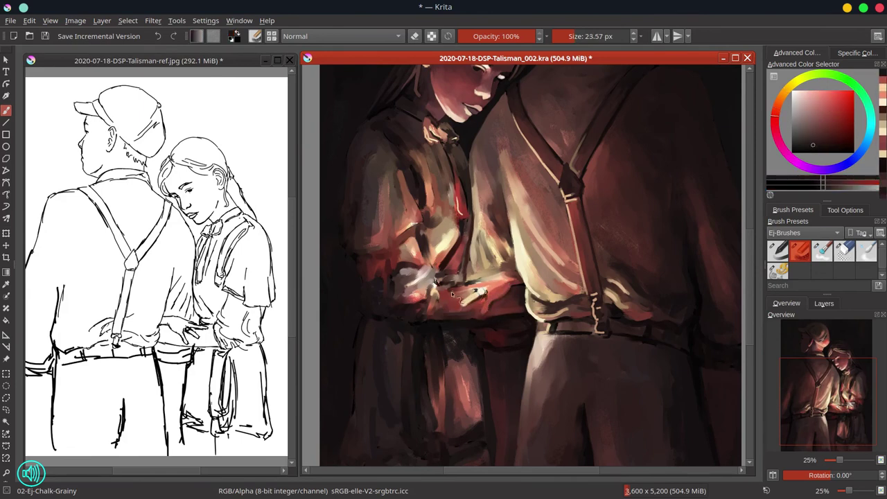
pyautogui.keyDown('ctrl'); pyautogui.click(496, 279); pyautogui.keyUp('ctrl')
pyautogui.moveTo(494, 278)
pyautogui.mouseDown()
pyautogui.moveTo(453, 288)
pyautogui.moveTo(521, 284)
pyautogui.moveTo(490, 276)
pyautogui.moveTo(498, 254)
pyautogui.moveTo(501, 262)
pyautogui.mouseUp()
pyautogui.keyDown('ctrl'); pyautogui.click(515, 275); pyautogui.keyUp('ctrl')
pyautogui.keyDown('ctrl'); pyautogui.click(501, 275); pyautogui.keyUp('ctrl')
# Brighten the man's shirt folds just above the hand with sampled pale yellow at about 24 px
pyautogui.keyDown('ctrl'); pyautogui.click(439, 268); pyautogui.keyUp('ctrl')
pyautogui.keyDown('ctrl'); pyautogui.click(480, 261); pyautogui.keyUp('ctrl')
pyautogui.keyDown('ctrl'); pyautogui.click(532, 285); pyautogui.keyUp('ctrl')
pyautogui.keyDown('ctrl'); pyautogui.click(521, 253); pyautogui.keyUp('ctrl')
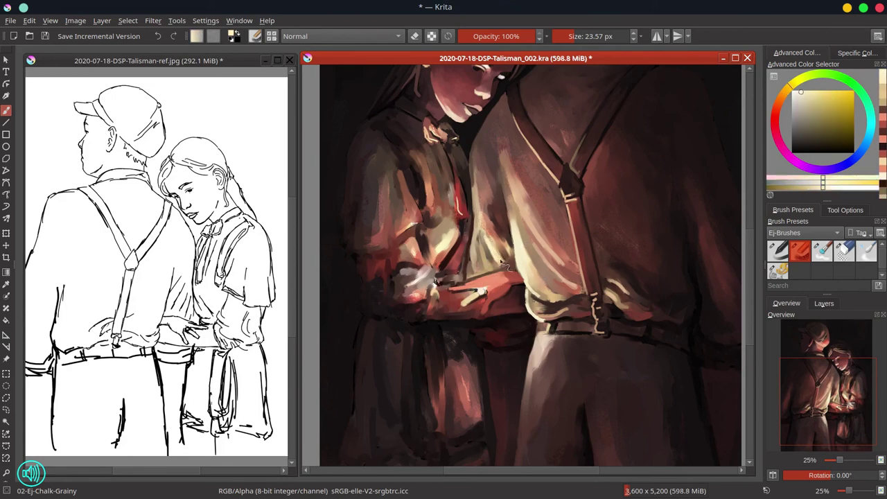
# Extend and define the lit fingers with sampled pale orange and the surrounding red tones
pyautogui.keyDown('ctrl'); pyautogui.click(477, 287); pyautogui.keyUp('ctrl')
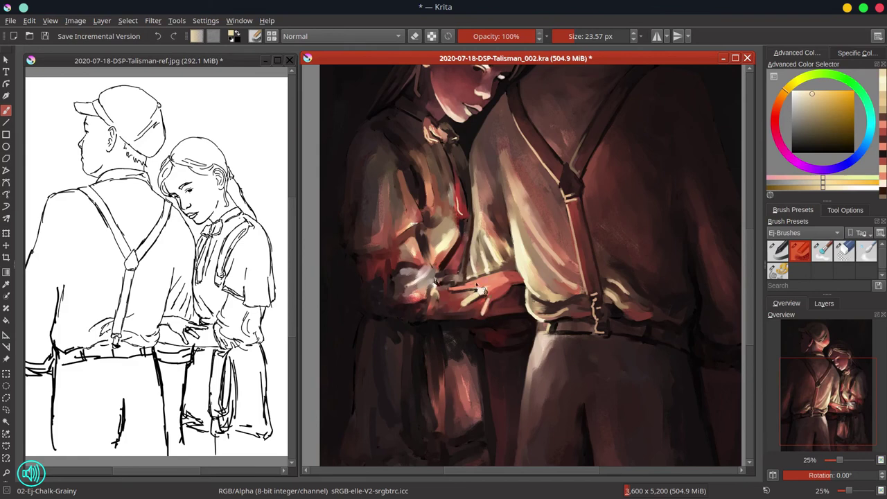
pyautogui.moveTo(477, 287)
pyautogui.mouseDown()
pyautogui.moveTo(451, 297)
pyautogui.moveTo(439, 291)
pyautogui.moveTo(460, 314)
pyautogui.moveTo(505, 314)
pyautogui.moveTo(478, 318)
pyautogui.mouseUp()
pyautogui.keyDown('ctrl'); pyautogui.click(442, 290); pyautogui.keyUp('ctrl')
pyautogui.keyDown('ctrl'); pyautogui.click(497, 294); pyautogui.keyUp('ctrl')
pyautogui.keyDown('ctrl'); pyautogui.click(499, 307); pyautogui.keyUp('ctrl')
pyautogui.keyDown('ctrl'); pyautogui.click(490, 313); pyautogui.keyUp('ctrl')
# Refine the forearm and the shadow along its underside with sampled reds and near-blacks at about 30 to 33 px
pyautogui.keyDown('ctrl'); pyautogui.click(500, 316); pyautogui.keyUp('ctrl')
pyautogui.keyDown('ctrl'); pyautogui.click(444, 308); pyautogui.keyUp('ctrl')
pyautogui.keyDown('ctrl'); pyautogui.click(432, 322); pyautogui.keyUp('ctrl')
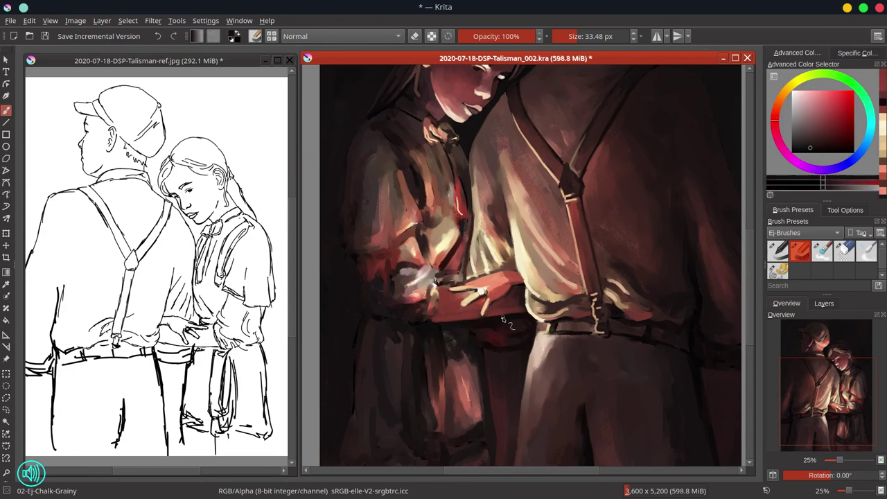
pyautogui.keyDown('ctrl'); pyautogui.click(499, 325); pyautogui.keyUp('ctrl')
pyautogui.keyDown('ctrl'); pyautogui.click(526, 300); pyautogui.keyUp('ctrl')
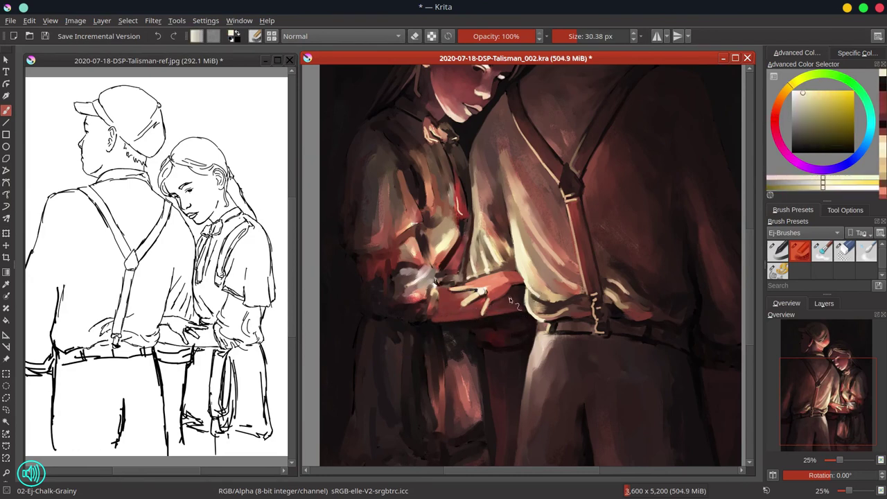
pyautogui.keyDown('ctrl'); pyautogui.click(483, 310); pyautogui.keyUp('ctrl')
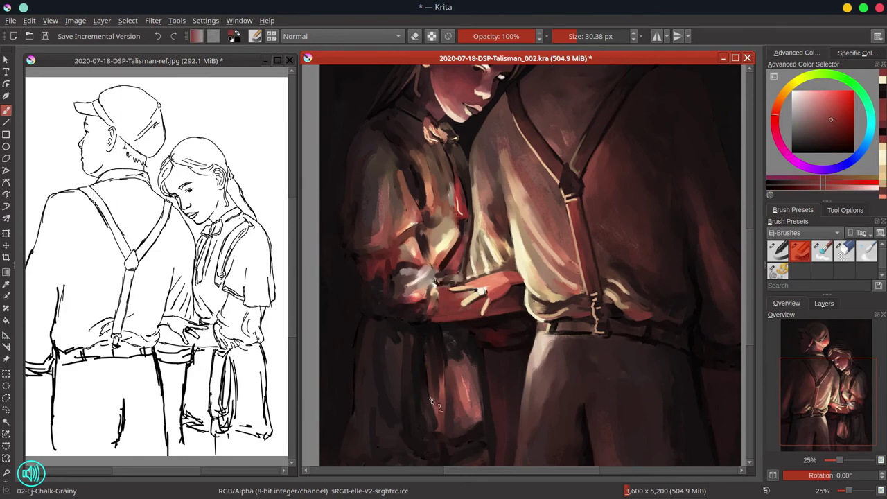
# Add a pale fold to the woman's blouse front and darken its shoulder contour at about 27 px
pyautogui.keyDown('ctrl'); pyautogui.click(422, 260); pyautogui.keyUp('ctrl')
pyautogui.moveTo(431, 206); pyautogui.dragTo(427, 172)
pyautogui.keyDown('ctrl'); pyautogui.click(419, 189); pyautogui.keyUp('ctrl')
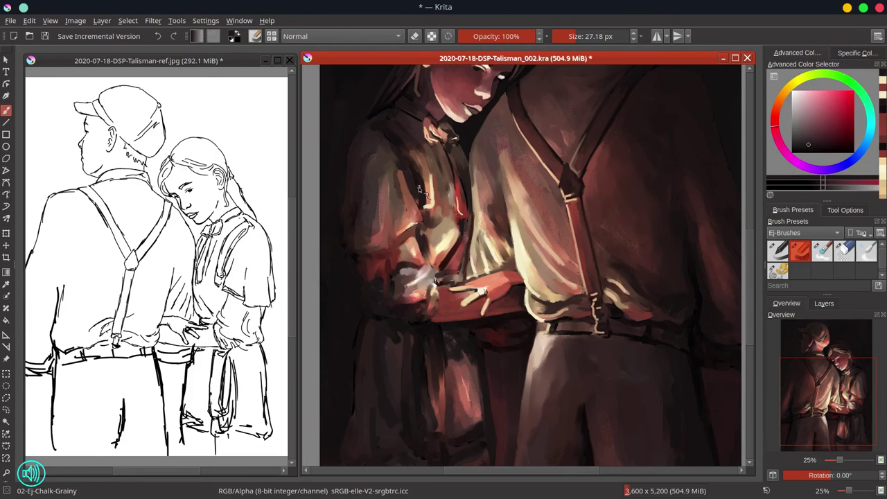
pyautogui.keyDown('ctrl'); pyautogui.click(402, 97); pyautogui.keyUp('ctrl')
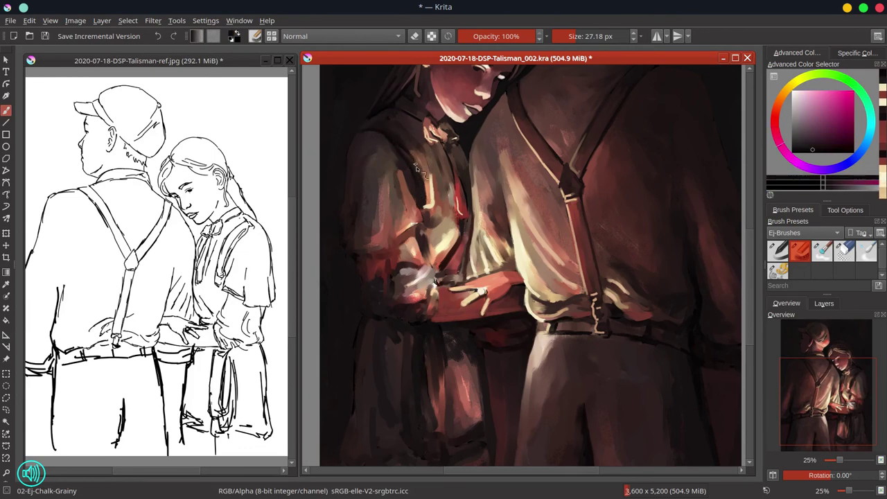
pyautogui.moveTo(408, 181); pyautogui.dragTo(415, 201)
pyautogui.keyDown('ctrl'); pyautogui.click(409, 117); pyautogui.keyUp('ctrl')
pyautogui.keyDown('ctrl'); pyautogui.click(390, 127); pyautogui.keyUp('ctrl')
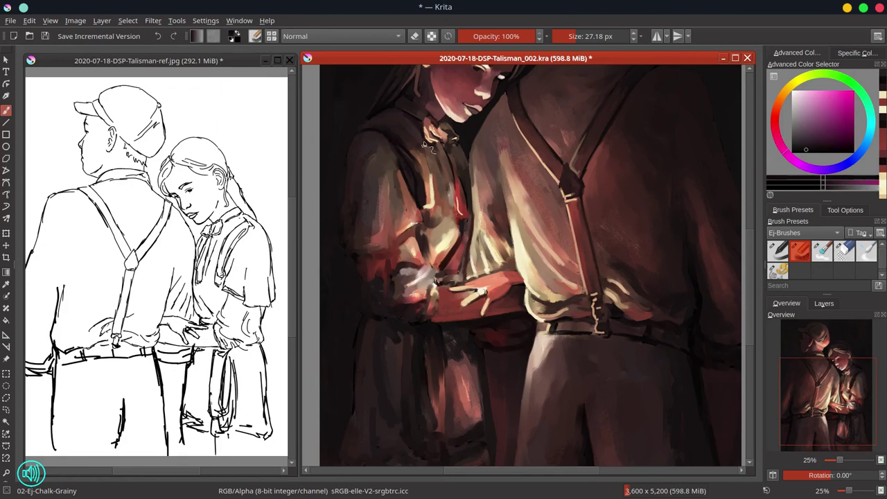
# Paint the ribbon and the lit and shaded folds down the blouse front with sampled tones at about 27 px
pyautogui.moveTo(447, 148)
pyautogui.mouseDown()
pyautogui.moveTo(467, 214)
pyautogui.moveTo(452, 193)
pyautogui.moveTo(455, 223)
pyautogui.moveTo(433, 267)
pyautogui.mouseUp()
pyautogui.keyDown('ctrl'); pyautogui.click(452, 193); pyautogui.keyUp('ctrl')
pyautogui.keyDown('ctrl'); pyautogui.click(449, 181); pyautogui.keyUp('ctrl')
pyautogui.keyDown('ctrl'); pyautogui.click(453, 209); pyautogui.keyUp('ctrl')
pyautogui.keyDown('ctrl'); pyautogui.click(443, 243); pyautogui.keyUp('ctrl')
pyautogui.keyDown('ctrl'); pyautogui.click(454, 255); pyautogui.keyUp('ctrl')
pyautogui.keyDown('ctrl'); pyautogui.click(459, 258); pyautogui.keyUp('ctrl')
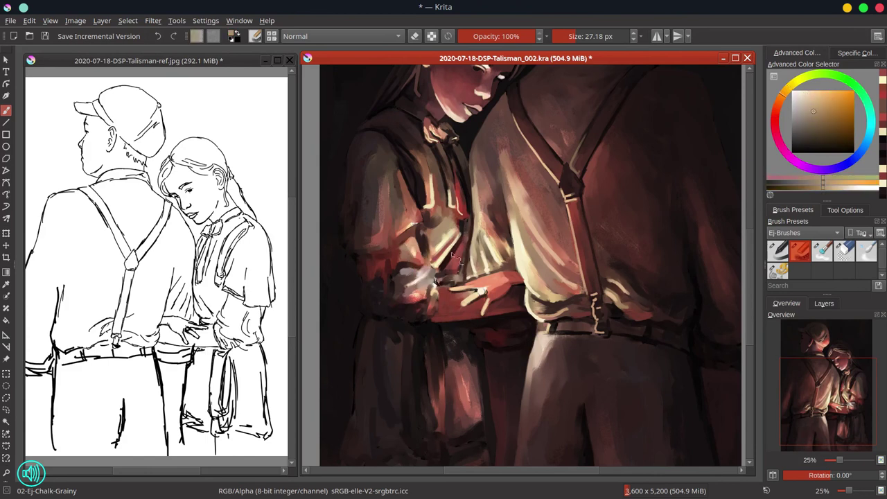
pyautogui.keyDown('ctrl'); pyautogui.click(449, 275); pyautogui.keyUp('ctrl')
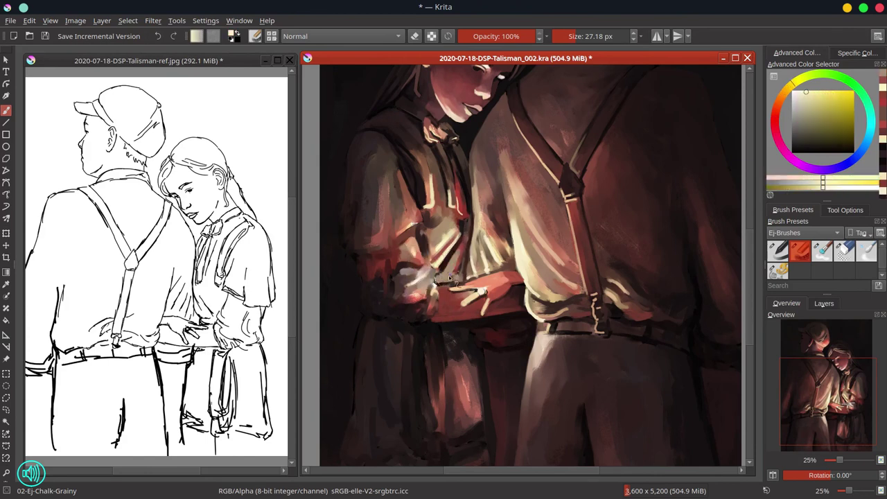
# Define the blouse's folds and dark edge beside the sleeve at about 27 px, and save the painting
pyautogui.keyDown('ctrl'); pyautogui.click(424, 223); pyautogui.keyUp('ctrl')
pyautogui.moveTo(421, 223)
pyautogui.mouseDown()
pyautogui.moveTo(429, 266)
pyautogui.moveTo(438, 194)
pyautogui.moveTo(442, 238)
pyautogui.moveTo(428, 207)
pyautogui.moveTo(421, 237)
pyautogui.mouseUp()
pyautogui.keyDown('ctrl'); pyautogui.click(436, 266); pyautogui.keyUp('ctrl')
pyautogui.keyDown('ctrl'); pyautogui.click(437, 234); pyautogui.keyUp('ctrl')
pyautogui.keyDown('ctrl'); pyautogui.click(421, 230); pyautogui.keyUp('ctrl')
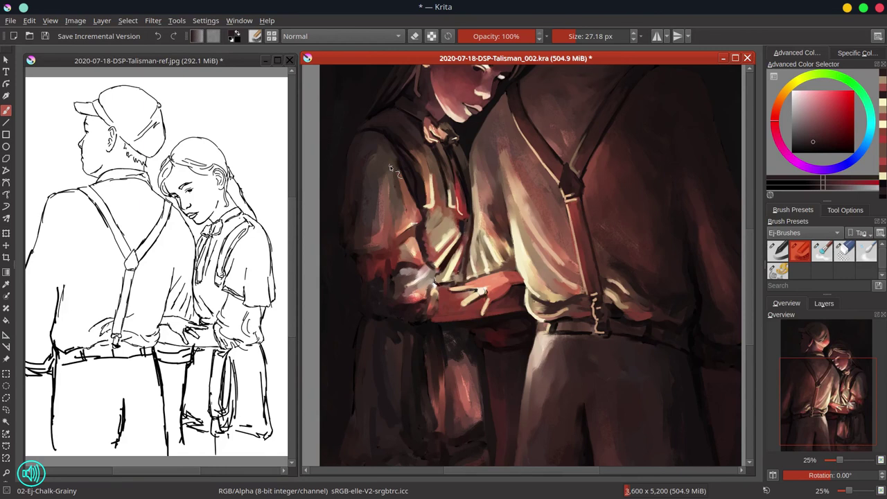
pyautogui.click(45, 38)
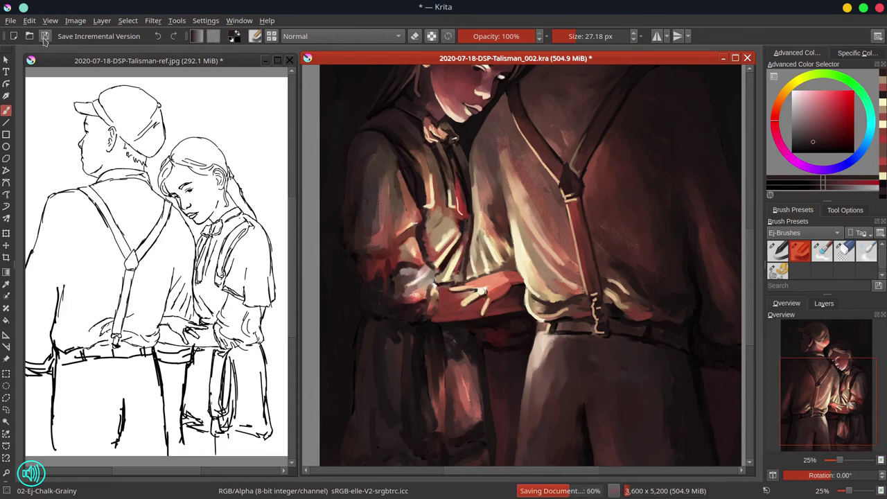
# Intensify the glow on the woman's fingers in Color Dodge mode at about 129 px
pyautogui.click(388, 38)
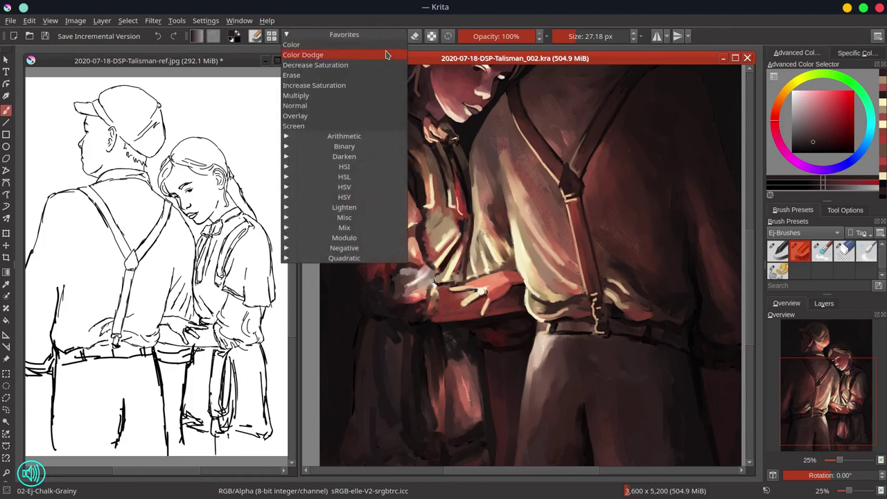
pyautogui.click(387, 55)
pyautogui.moveTo(478, 295); pyautogui.dragTo(478, 287)
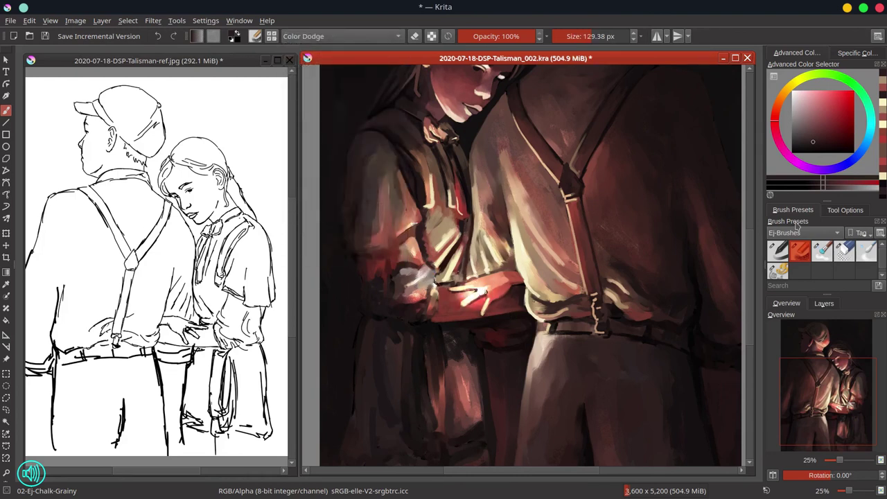
# Soften the forearm and sleeve tones with the 03-Ej-Blender-Textured-Soft brush at about 55 px
pyautogui.press('/')
pyautogui.moveTo(478, 310)
pyautogui.mouseDown()
pyautogui.moveTo(470, 298)
pyautogui.moveTo(462, 313)
pyautogui.mouseUp()
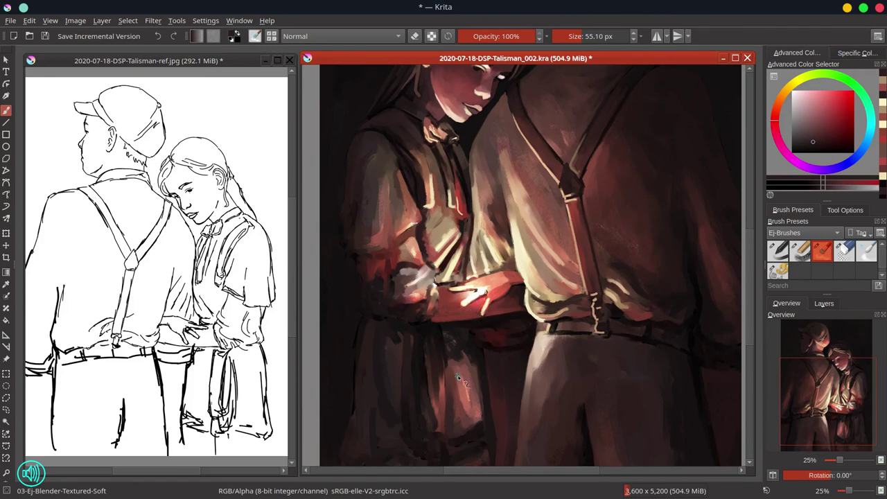
pyautogui.keyDown('ctrl'); pyautogui.click(417, 200); pyautogui.keyUp('ctrl')
pyautogui.moveTo(417, 205)
pyautogui.mouseDown()
pyautogui.moveTo(415, 258)
pyautogui.moveTo(408, 231)
pyautogui.moveTo(390, 216)
pyautogui.moveTo(396, 240)
pyautogui.moveTo(392, 208)
pyautogui.mouseUp()
pyautogui.keyDown('ctrl'); pyautogui.click(451, 235); pyautogui.keyUp('ctrl')
pyautogui.press('[')
# Paint light folds on the woman's upper sleeve with the 02-Ej-Chalk-Grainy brush in Normal mode
pyautogui.press('/')
pyautogui.click(346, 37)
pyautogui.click(354, 105)
pyautogui.keyDown('ctrl'); pyautogui.click(403, 270); pyautogui.keyUp('ctrl')
pyautogui.keyDown('ctrl'); pyautogui.click(431, 201); pyautogui.keyUp('ctrl')
pyautogui.press('[')
pyautogui.keyDown('ctrl'); pyautogui.click(362, 270); pyautogui.keyUp('ctrl')
pyautogui.keyDown('ctrl'); pyautogui.click(390, 272); pyautogui.keyUp('ctrl')
# Shape the upper sleeve's hem and outer edge with sampled dark tones at about 31 px
pyautogui.moveTo(384, 246)
pyautogui.mouseDown()
pyautogui.moveTo(384, 226)
pyautogui.moveTo(350, 255)
pyautogui.mouseUp()
pyautogui.keyDown('ctrl'); pyautogui.click(364, 238); pyautogui.keyUp('ctrl')
pyautogui.keyDown('ctrl'); pyautogui.click(351, 239); pyautogui.keyUp('ctrl')
pyautogui.keyDown('ctrl'); pyautogui.click(348, 213); pyautogui.keyUp('ctrl')
pyautogui.keyDown('ctrl'); pyautogui.click(349, 210); pyautogui.keyUp('ctrl')
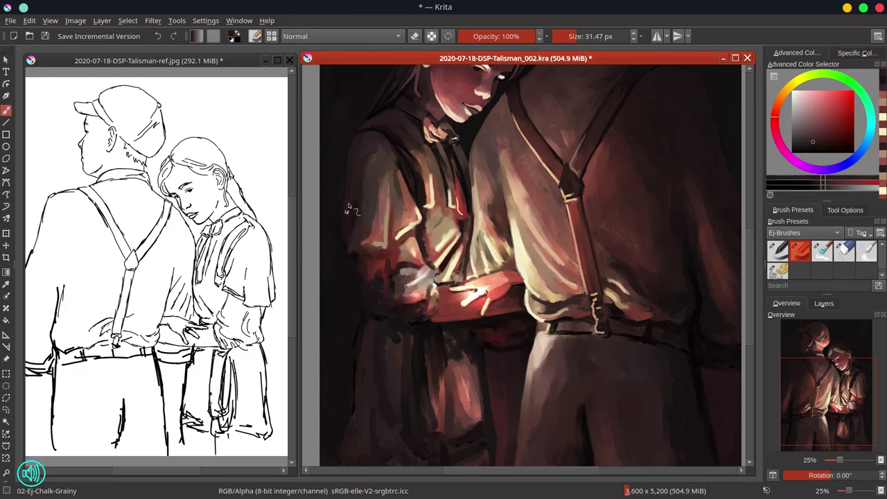
pyautogui.keyDown('ctrl'); pyautogui.click(340, 219); pyautogui.keyUp('ctrl')
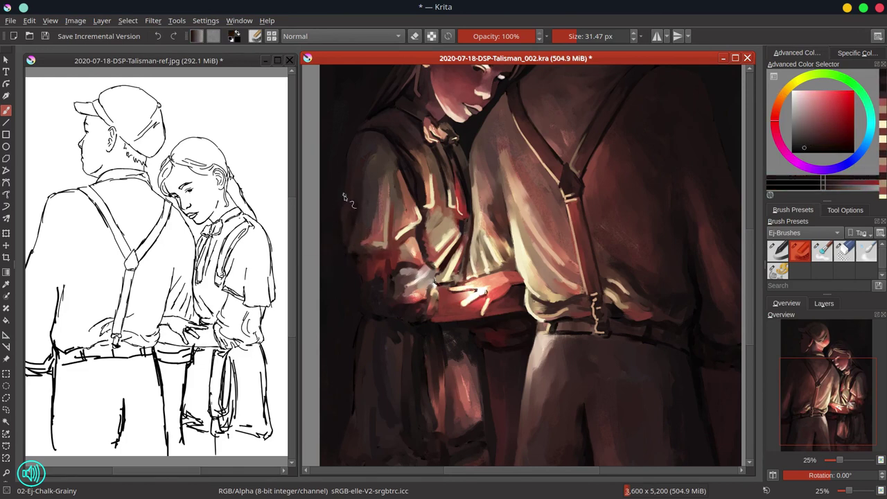
# Deepen the shadow under the upper sleeve's hem and adjust the blouse front's red accent at about 31 px
pyautogui.keyDown('ctrl'); pyautogui.click(354, 266); pyautogui.keyUp('ctrl')
pyautogui.keyDown('ctrl'); pyautogui.click(348, 258); pyautogui.keyUp('ctrl')
pyautogui.moveTo(353, 254)
pyautogui.mouseDown()
pyautogui.moveTo(349, 262)
pyautogui.moveTo(389, 251)
pyautogui.mouseUp()
pyautogui.keyDown('ctrl'); pyautogui.click(462, 180); pyautogui.keyUp('ctrl')
pyautogui.keyDown('ctrl'); pyautogui.click(465, 199); pyautogui.keyUp('ctrl')
pyautogui.keyDown('ctrl'); pyautogui.click(460, 171); pyautogui.keyUp('ctrl')
pyautogui.keyDown('ctrl'); pyautogui.click(358, 264); pyautogui.keyUp('ctrl')
pyautogui.keyDown('ctrl'); pyautogui.click(362, 276); pyautogui.keyUp('ctrl')
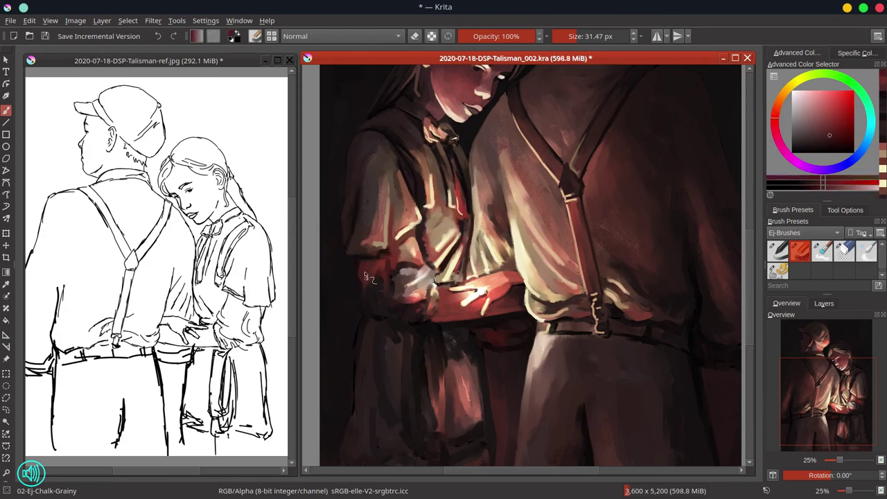
# Shade the outer side and folds of the woman's lower sleeve with sampled dark red-browns at about 26 px
pyautogui.keyDown('ctrl'); pyautogui.click(381, 266); pyautogui.keyUp('ctrl')
pyautogui.keyDown('ctrl'); pyautogui.click(390, 318); pyautogui.keyUp('ctrl')
pyautogui.moveTo(379, 295); pyautogui.dragTo(362, 295)
pyautogui.moveTo(362, 299); pyautogui.dragTo(368, 317)
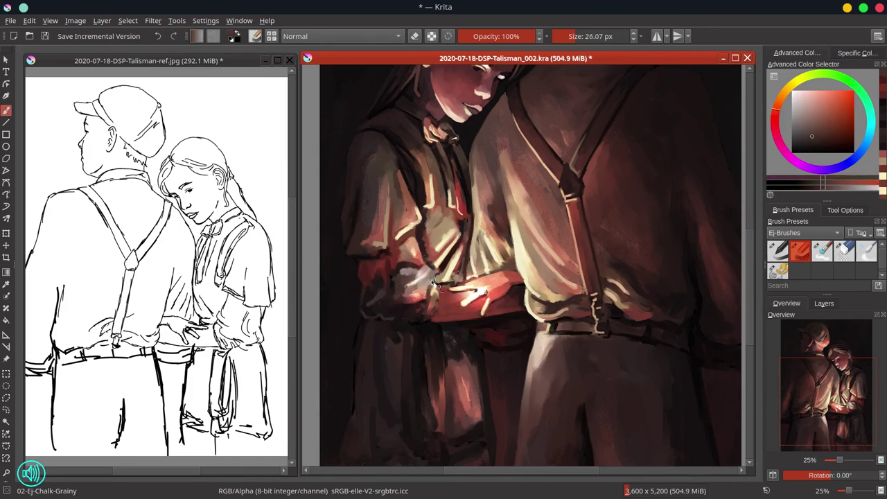
# Add light folds to the lower sleeve and cuff near the wrist with sampled pale tones at about 26 px
pyautogui.keyDown('ctrl'); pyautogui.click(431, 277); pyautogui.keyUp('ctrl')
pyautogui.moveTo(427, 274)
pyautogui.mouseDown()
pyautogui.moveTo(399, 290)
pyautogui.moveTo(422, 300)
pyautogui.moveTo(434, 281)
pyautogui.moveTo(417, 309)
pyautogui.mouseUp()
pyautogui.keyDown('ctrl'); pyautogui.click(379, 295); pyautogui.keyUp('ctrl')
pyautogui.keyDown('ctrl'); pyautogui.click(420, 299); pyautogui.keyUp('ctrl')
pyautogui.keyDown('ctrl'); pyautogui.click(433, 288); pyautogui.keyUp('ctrl')
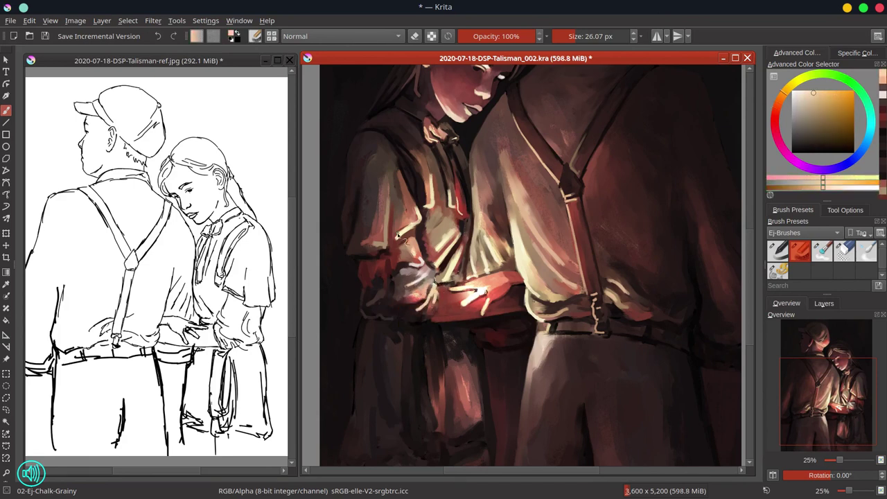
# Warm the lower sleeve with sampled red and darken the cuff's underside at about 26 px
pyautogui.keyDown('ctrl'); pyautogui.click(378, 277); pyautogui.keyUp('ctrl')
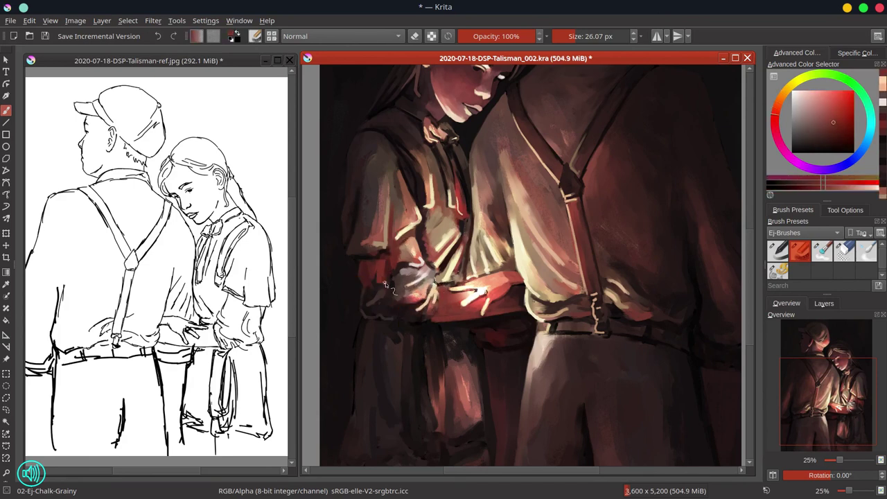
pyautogui.moveTo(386, 284); pyautogui.dragTo(385, 263)
pyautogui.keyDown('ctrl'); pyautogui.click(412, 299); pyautogui.keyUp('ctrl')
pyautogui.moveTo(406, 300)
pyautogui.mouseDown()
pyautogui.moveTo(389, 296)
pyautogui.moveTo(378, 309)
pyautogui.moveTo(433, 323)
pyautogui.mouseUp()
pyautogui.keyDown('ctrl'); pyautogui.click(378, 288); pyautogui.keyUp('ctrl')
pyautogui.keyDown('ctrl'); pyautogui.click(410, 319); pyautogui.keyUp('ctrl')
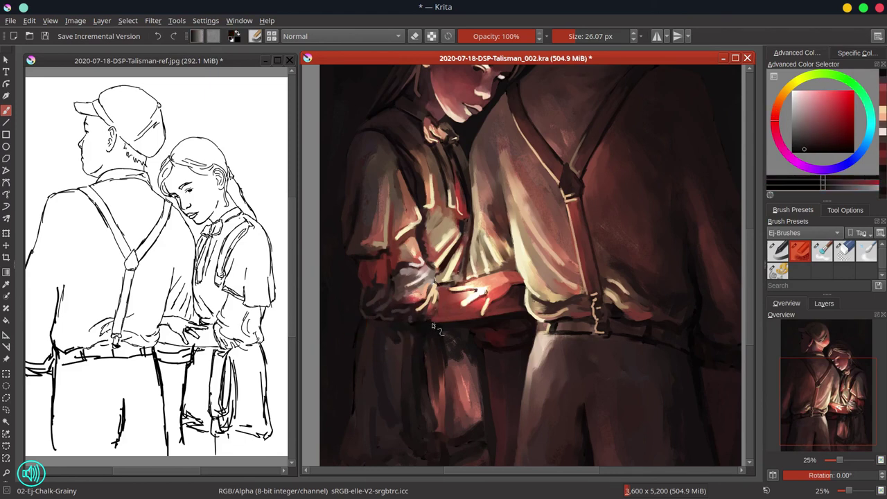
# Define the skirt's outer edge and vertical folds with sampled darks and reds
pyautogui.keyDown('ctrl'); pyautogui.click(377, 330); pyautogui.keyUp('ctrl')
pyautogui.moveTo(364, 324)
pyautogui.mouseDown()
pyautogui.moveTo(375, 347)
pyautogui.moveTo(362, 317)
pyautogui.moveTo(352, 415)
pyautogui.mouseUp()
pyautogui.keyDown('ctrl'); pyautogui.click(434, 380); pyautogui.keyUp('ctrl')
pyautogui.keyDown('ctrl'); pyautogui.click(433, 408); pyautogui.keyUp('ctrl')
pyautogui.moveTo(428, 375)
pyautogui.mouseDown()
pyautogui.moveTo(437, 405)
pyautogui.moveTo(435, 388)
pyautogui.moveTo(442, 399)
pyautogui.mouseUp()
pyautogui.keyDown('ctrl'); pyautogui.click(443, 376); pyautogui.keyUp('ctrl')
pyautogui.keyDown('ctrl'); pyautogui.click(424, 375); pyautogui.keyUp('ctrl')
# Shape the lit front panel of the skirt and its surrounding edges with sampled tones
pyautogui.moveTo(431, 355)
pyautogui.mouseDown()
pyautogui.moveTo(429, 415)
pyautogui.moveTo(409, 383)
pyautogui.moveTo(450, 352)
pyautogui.moveTo(484, 431)
pyautogui.mouseUp()
pyautogui.keyDown('ctrl'); pyautogui.click(428, 414); pyautogui.keyUp('ctrl')
pyautogui.keyDown('ctrl'); pyautogui.click(421, 394); pyautogui.keyUp('ctrl')
pyautogui.keyDown('ctrl'); pyautogui.click(466, 417); pyautogui.keyUp('ctrl')
pyautogui.moveTo(495, 436)
pyautogui.mouseDown()
pyautogui.moveTo(486, 350)
pyautogui.moveTo(415, 365)
pyautogui.moveTo(435, 369)
pyautogui.moveTo(476, 311)
pyautogui.moveTo(483, 352)
pyautogui.mouseUp()
pyautogui.keyDown('ctrl'); pyautogui.click(445, 353); pyautogui.keyUp('ctrl')
# Darken the skirt folds and paint its lower hem with sampled dark tones at about 40 px
pyautogui.keyDown('ctrl'); pyautogui.click(392, 366); pyautogui.keyUp('ctrl')
pyautogui.keyDown('ctrl'); pyautogui.click(419, 364); pyautogui.keyUp('ctrl')
pyautogui.keyDown('ctrl'); pyautogui.click(475, 360); pyautogui.keyUp('ctrl')
pyautogui.moveTo(433, 385); pyautogui.dragTo(478, 381)
pyautogui.moveTo(375, 384); pyautogui.dragTo(413, 389)
pyautogui.moveTo(365, 385)
pyautogui.mouseDown()
pyautogui.moveTo(336, 379)
pyautogui.moveTo(324, 362)
pyautogui.mouseUp()
pyautogui.keyDown('ctrl'); pyautogui.click(326, 368); pyautogui.keyUp('ctrl')
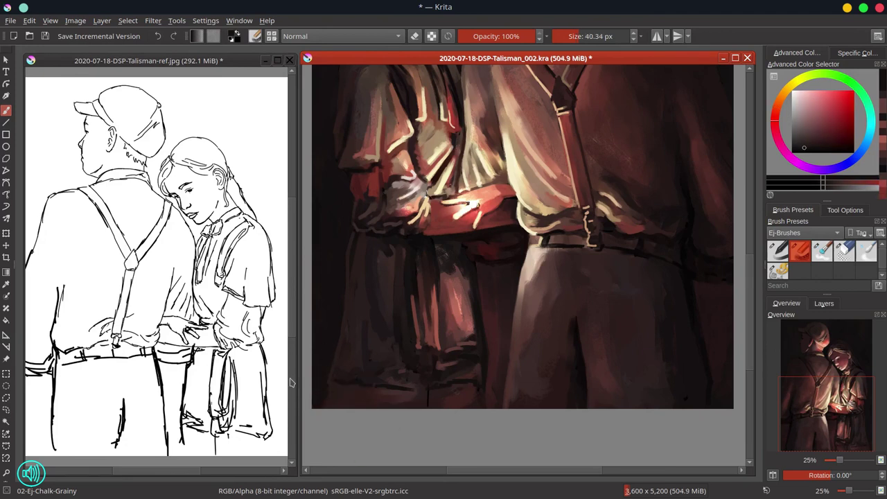
# Restore the unmirrored view, close the 2020-07-18-DSP-Talisman-ref.jpg sketch without saving it, and save the painting
pyautogui.scroll(-4, 534, 329)
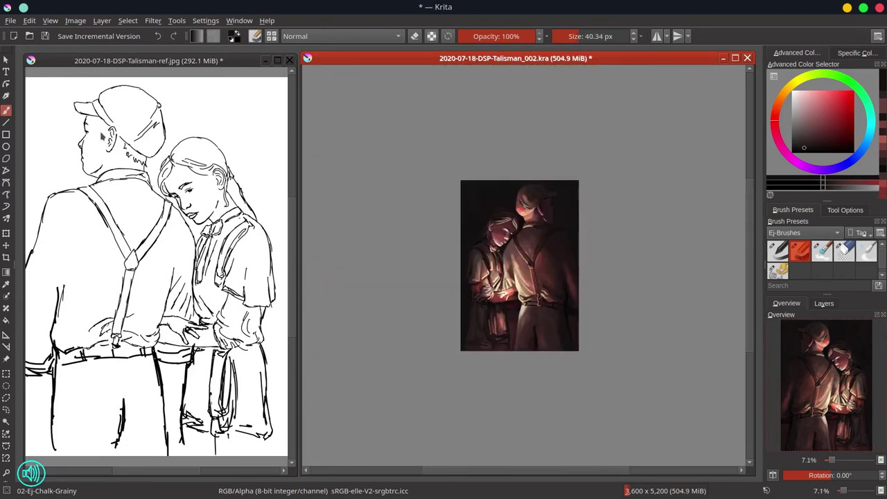
pyautogui.press('m')
pyautogui.click(290, 61)
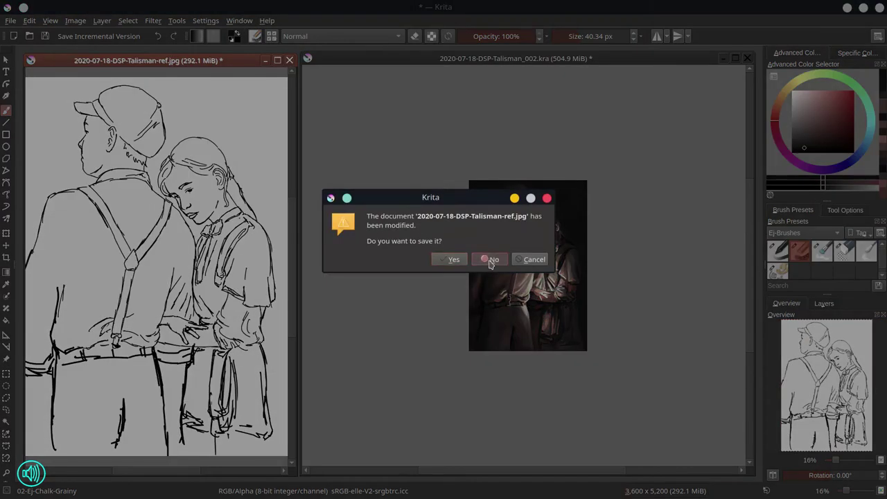
pyautogui.click(492, 258)
pyautogui.hotkey('ctrl', 's')
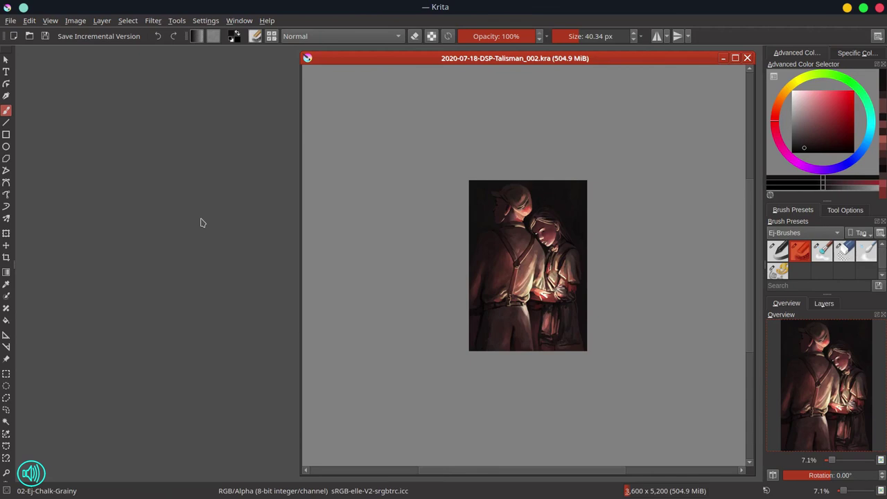
# Touch up the man's trousers and the outer edge of his sleeve with sampled dark tones at about 37 px
pyautogui.scroll(4, 530, 256)
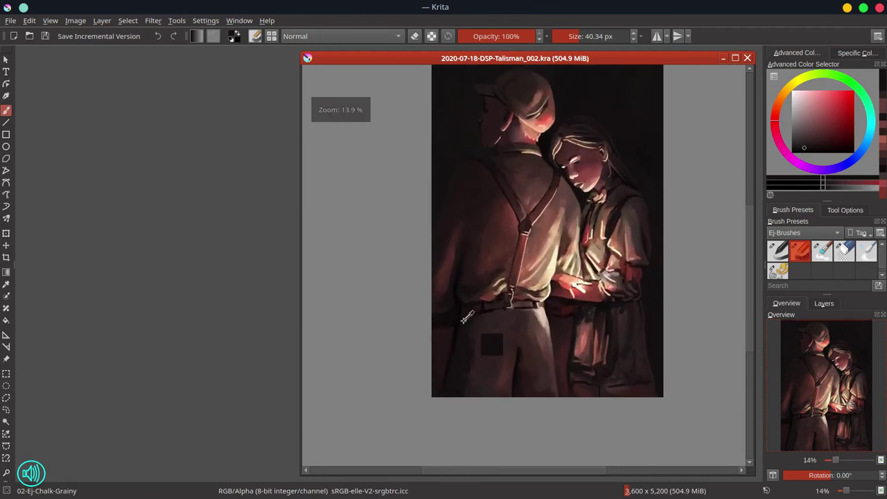
pyautogui.moveTo(452, 332); pyautogui.dragTo(477, 416)
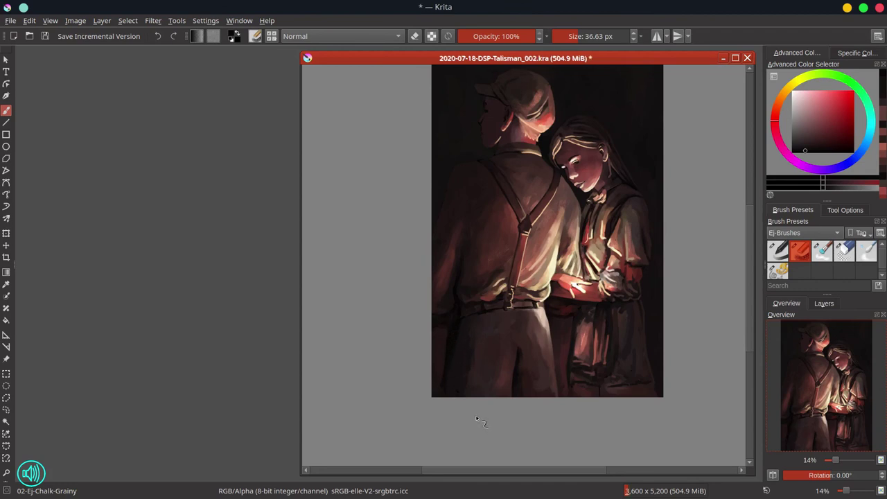
pyautogui.keyDown('ctrl'); pyautogui.click(464, 316); pyautogui.keyUp('ctrl')
pyautogui.scroll(-5, 499, 400)
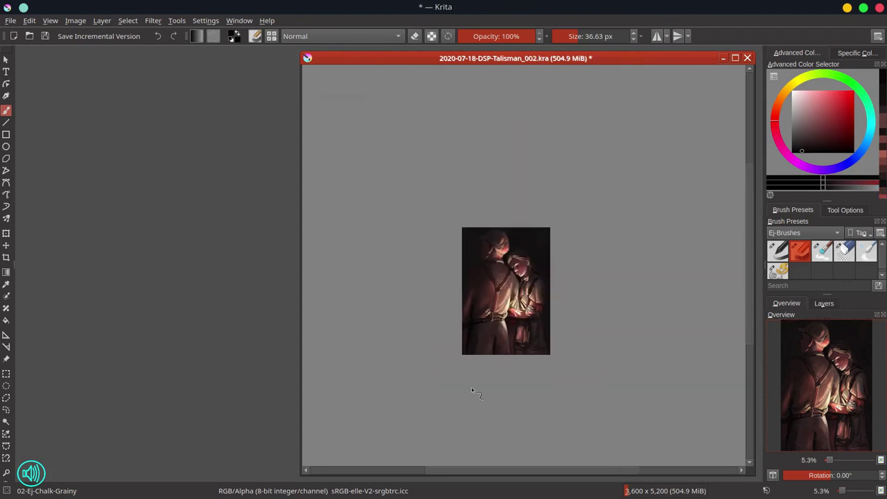
pyautogui.scroll(5, 496, 254)
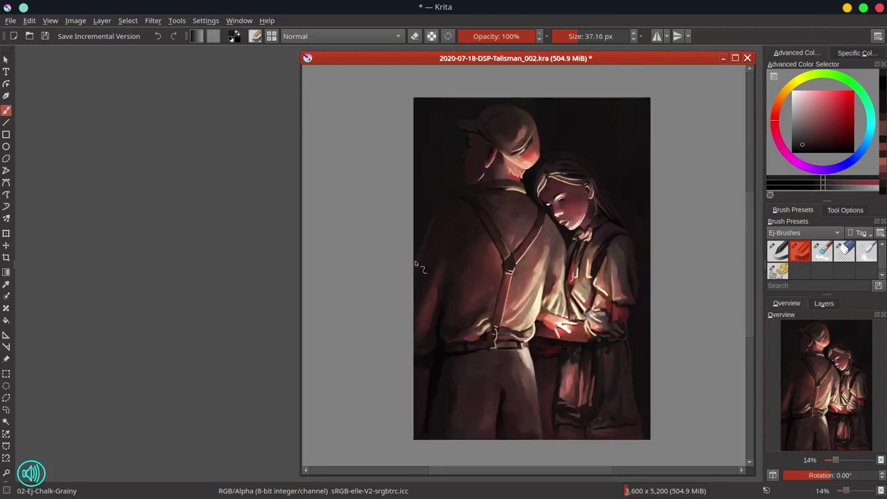
pyautogui.scroll(-6, 415, 355)
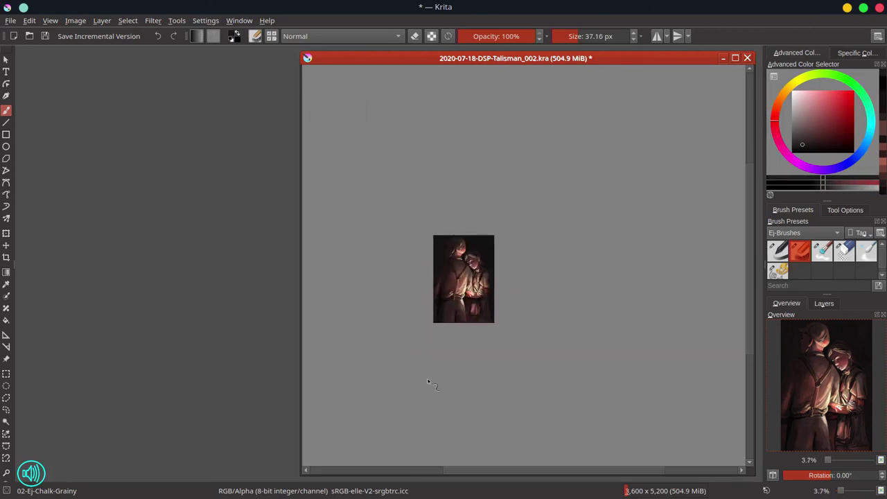
# Paint a thin muted rim light along the woman's hair, back and skirt edge, reducing the brush to about 27 px
pyautogui.scroll(7, 510, 247)
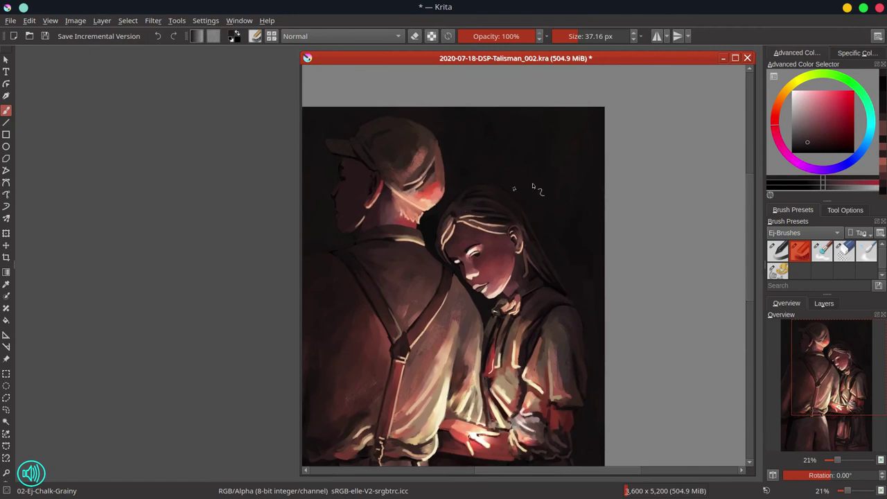
pyautogui.moveTo(495, 185)
pyautogui.keyDown('shift'); pyautogui.mouseDown()
pyautogui.moveTo(480, 187)
pyautogui.moveTo(506, 193)
pyautogui.moveTo(558, 277)
pyautogui.mouseUp(); pyautogui.keyUp('shift')
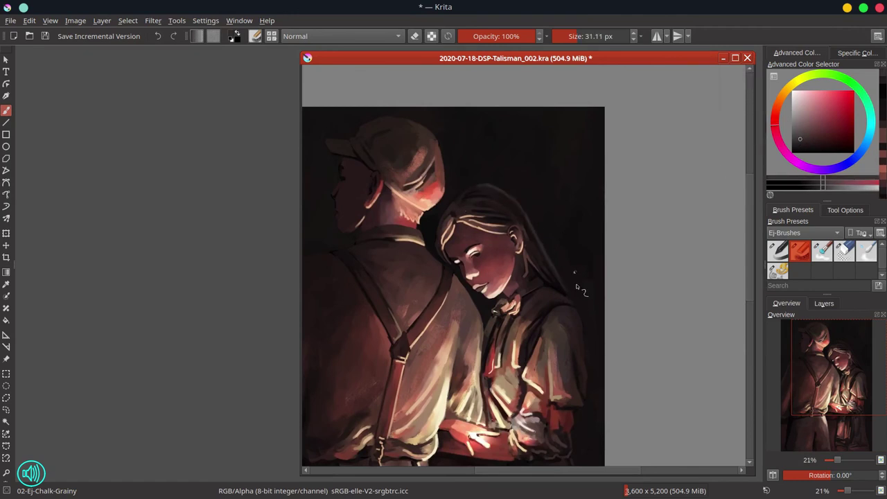
pyautogui.scroll(-3, 584, 391)
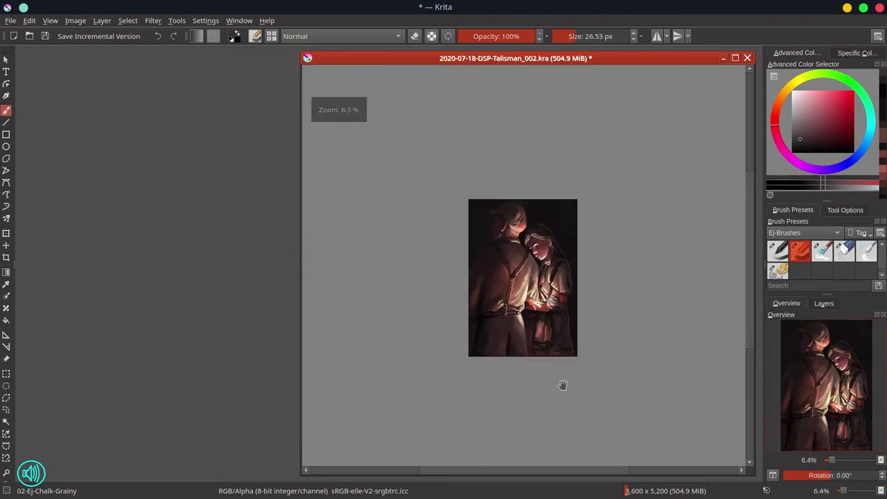
pyautogui.scroll(-4, 564, 386)
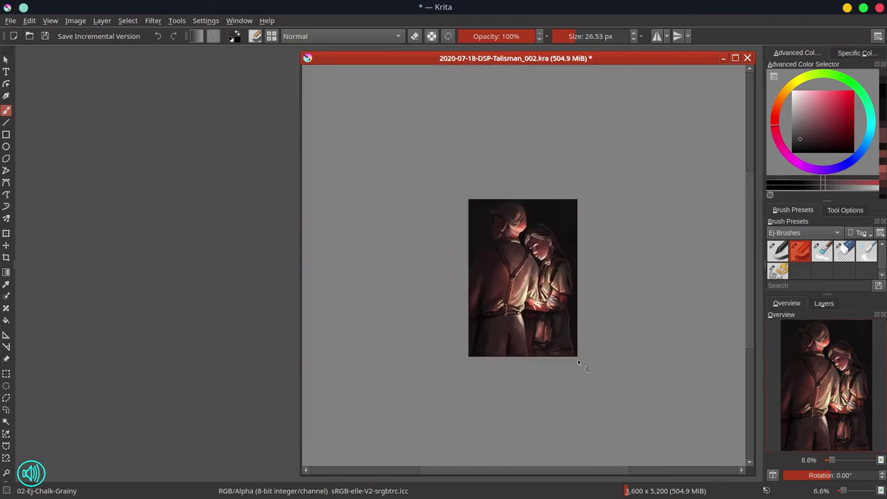
# Save the painting, maximize its document window and fit the canvas to the available width
pyautogui.click(44, 36)
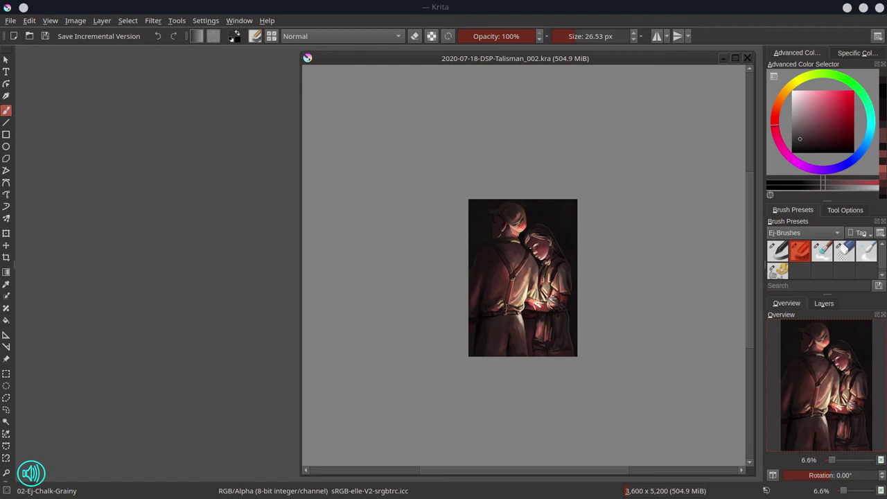
pyautogui.click(585, 58)
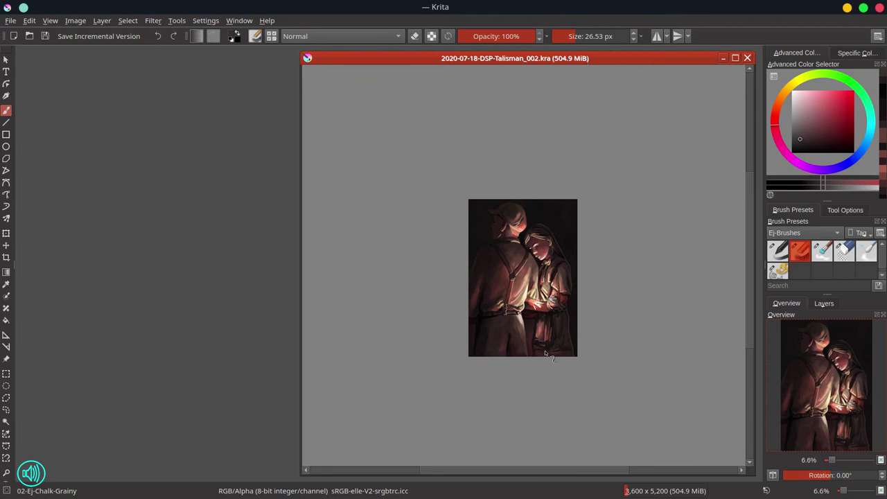
pyautogui.click(735, 59)
pyautogui.press('2')
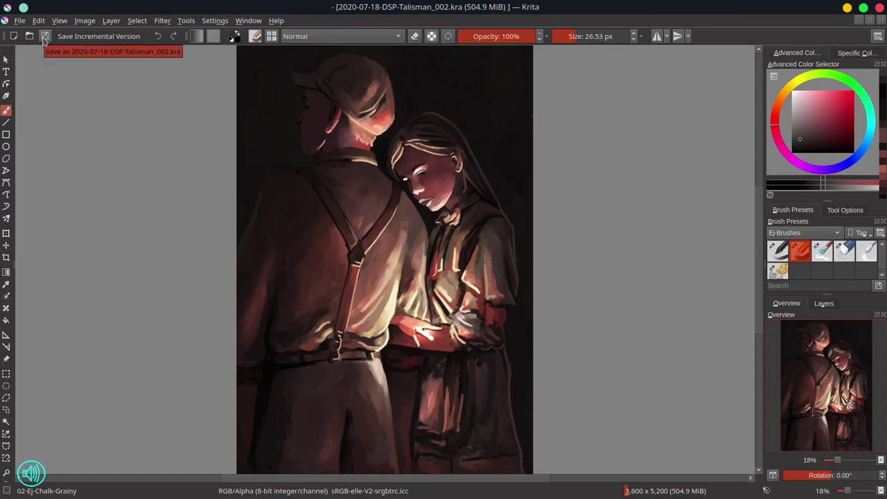
# Fill in the document information with the title Talisman and the license CC-BY-SA-NC 4.0
pyautogui.click(20, 20)
pyautogui.click(113, 237)
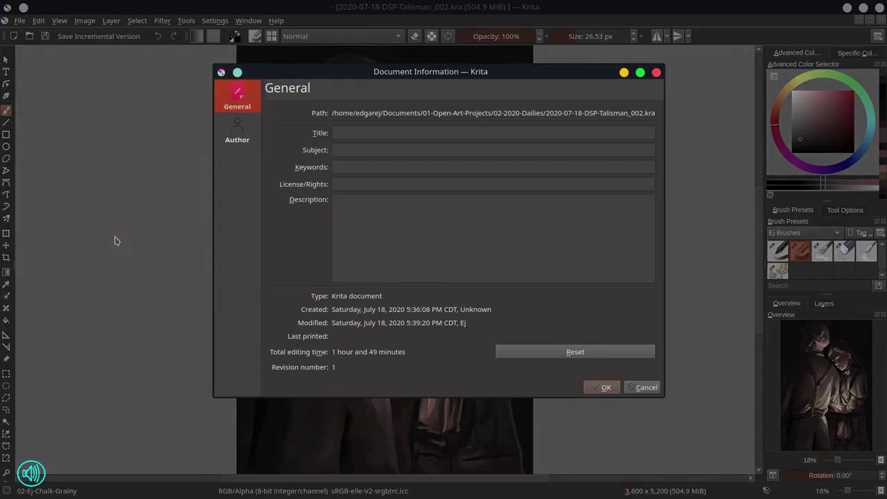
pyautogui.click(344, 133)
pyautogui.write('Talisman')
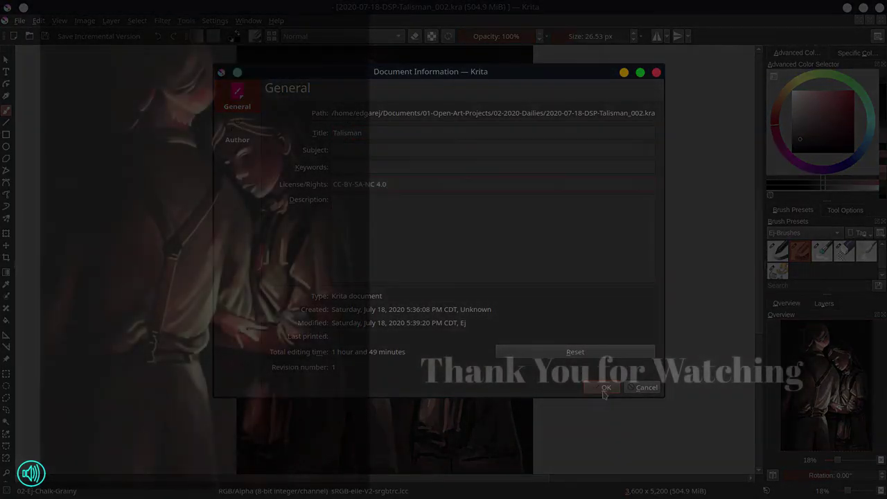